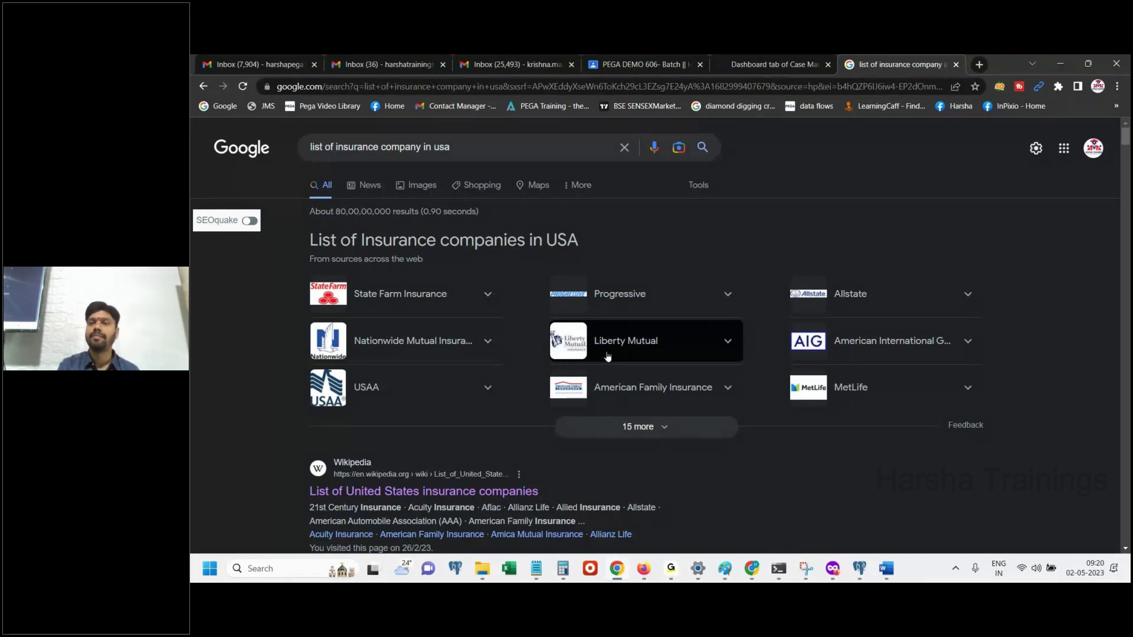
Leave the Google results for US insurance companies and return to the Word class notes
key(alt+Tab)
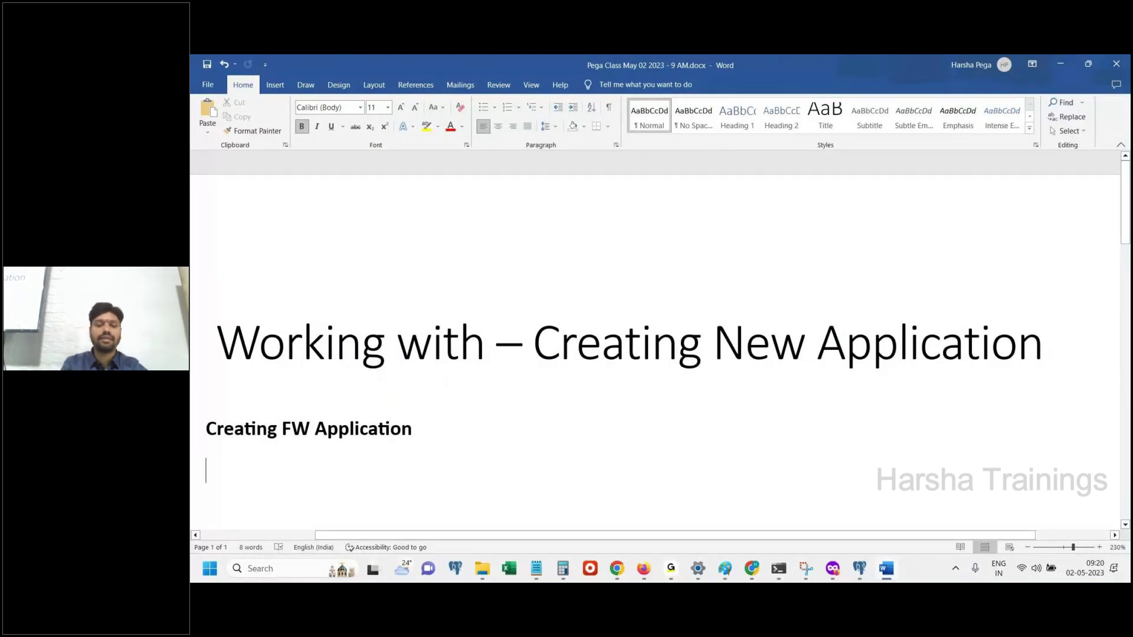
Type 'Creating an insurance FW application for the client Liberty.' with a 'Design:' line below it
text(Creat a)
key(BackSpace)
key(BackSpace)
text(ing an)
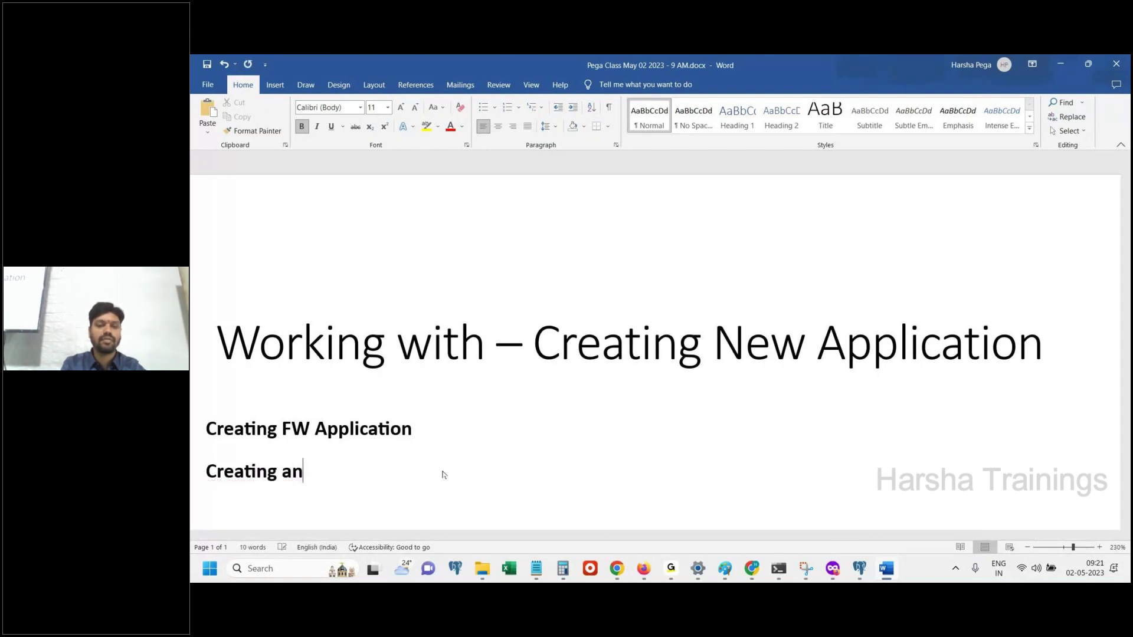
text( insurance FW app)
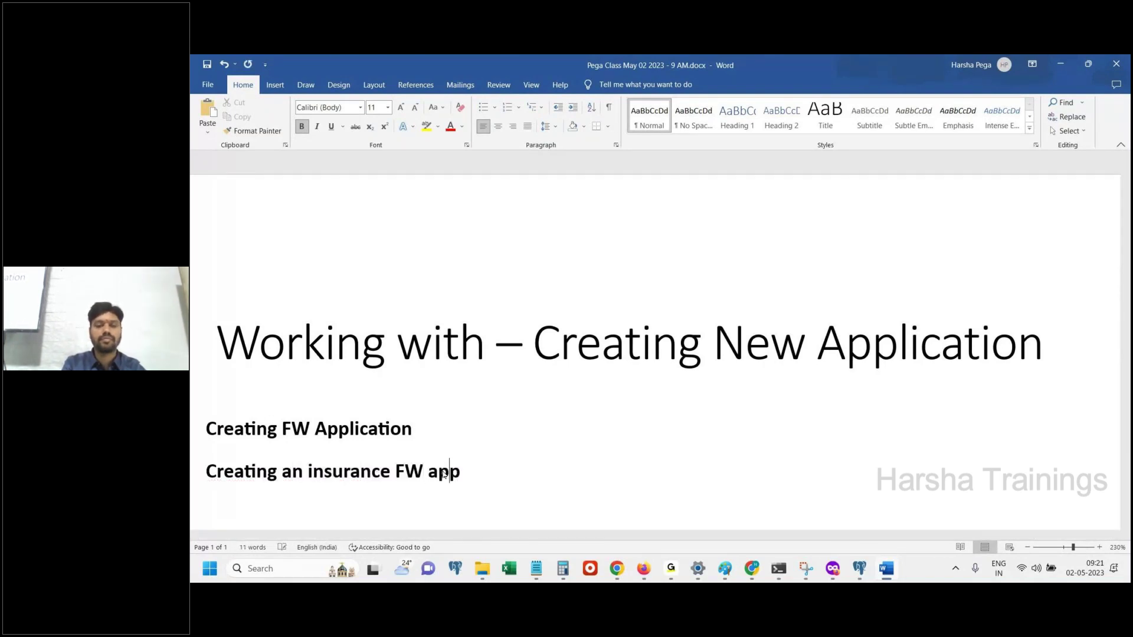
text(liciation for the client Linerty.)
key(Return)
text(Design:)
key(Return)
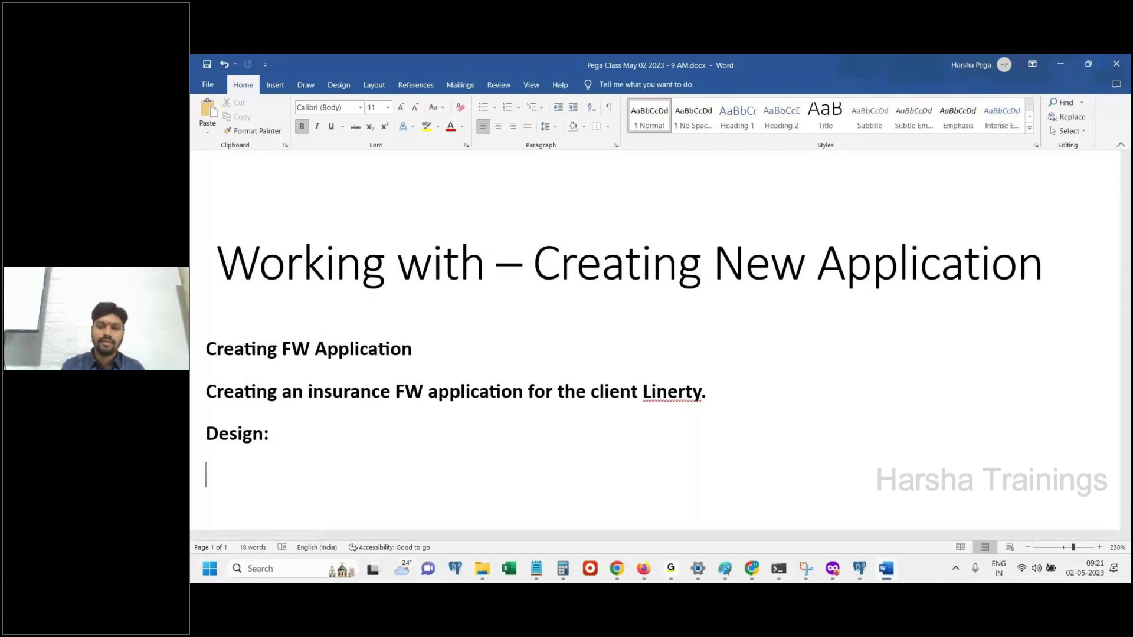
Correct the misspelled client name 'Linerty' to 'Liberty'
click(668, 391)
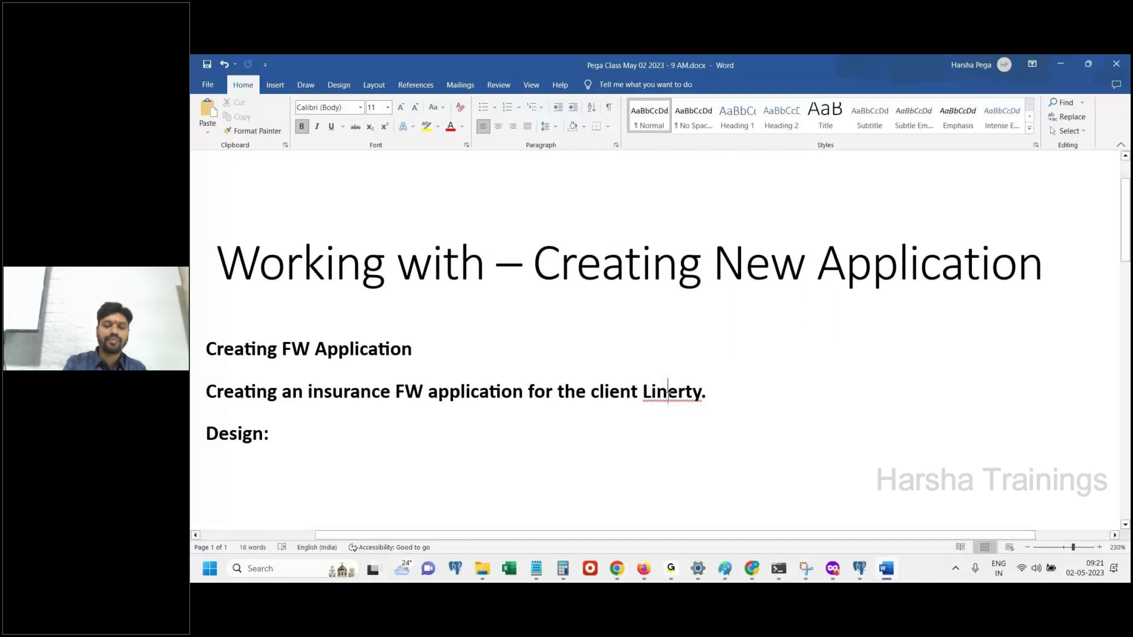
key(BackSpace)
text(b)
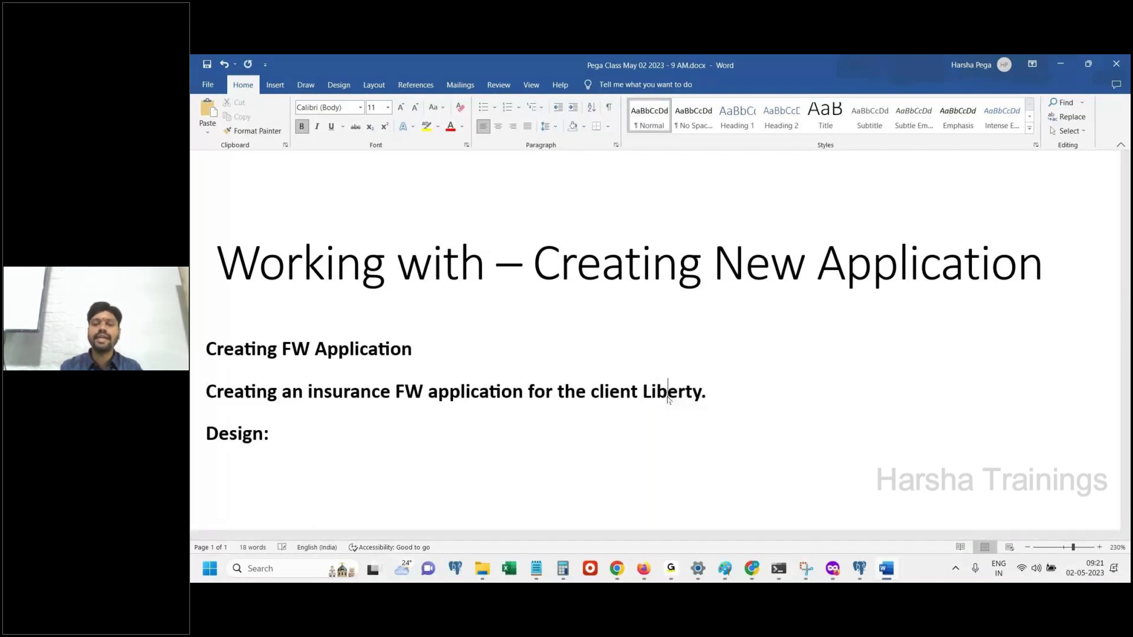
key(ctrl+End)
click(645, 571)
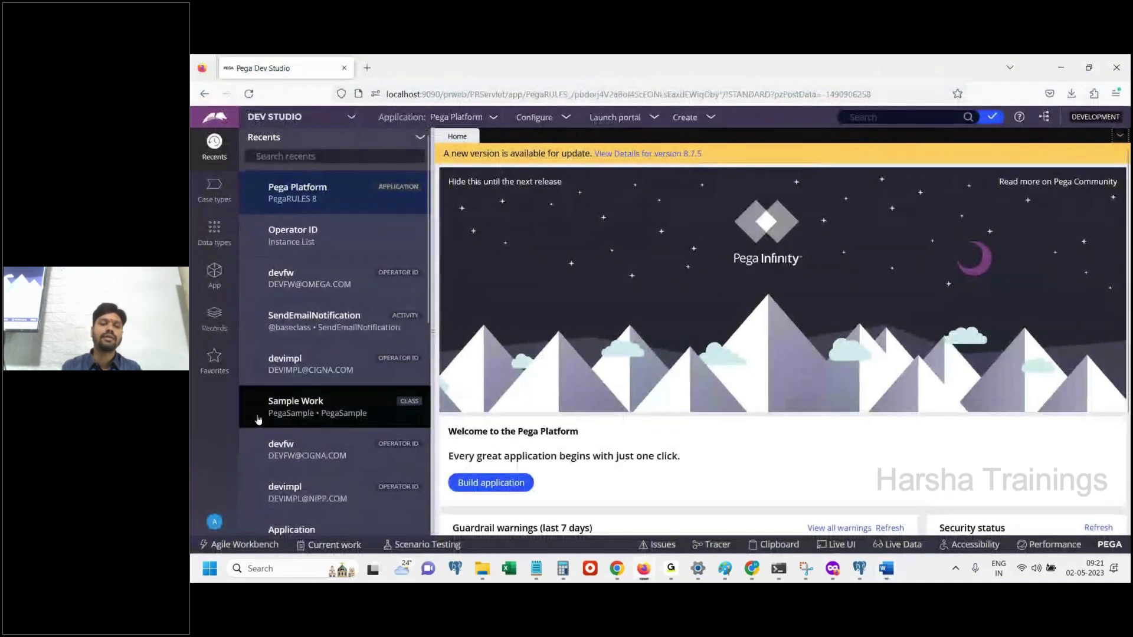
click(214, 521)
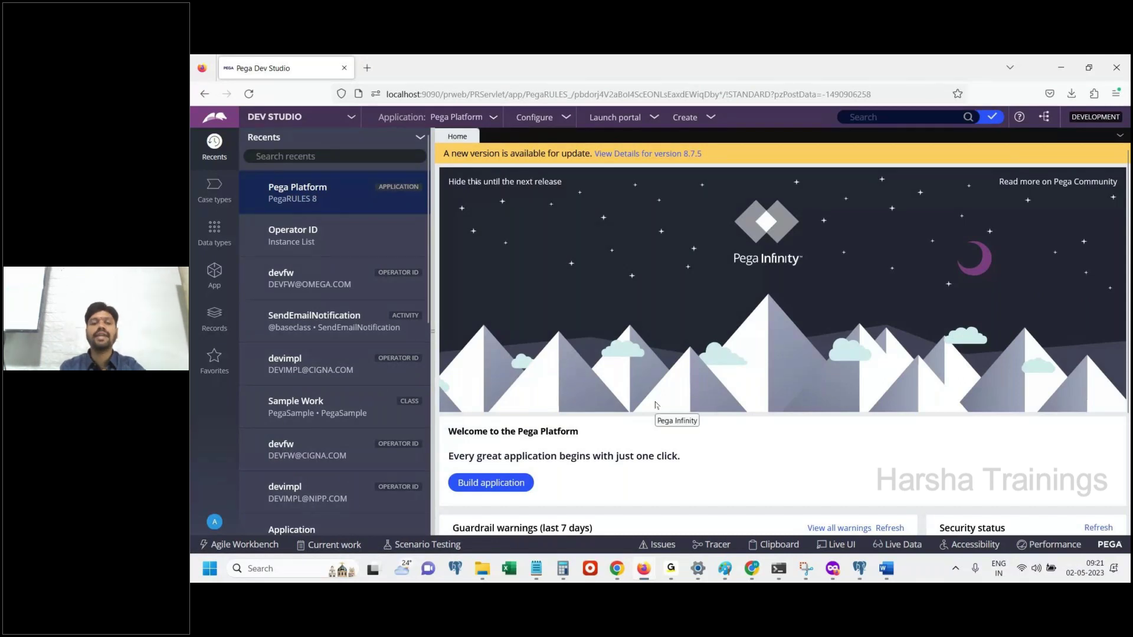
Add the note 'Login to Pega by using default credentials'
click(888, 569)
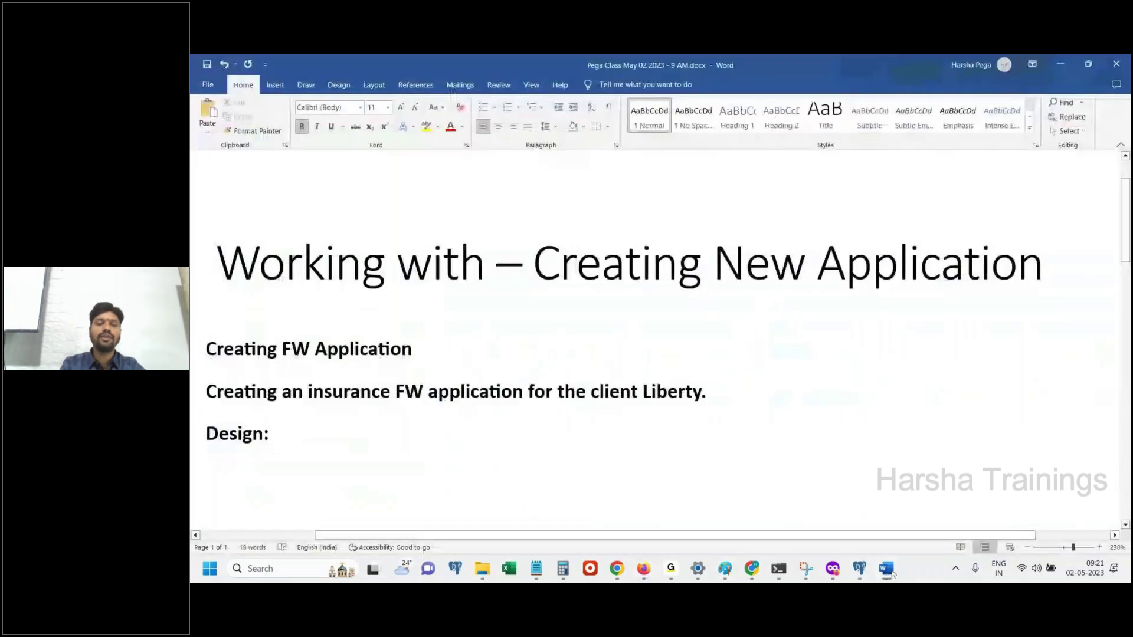
key(Return)
text(Login to Pega by u)
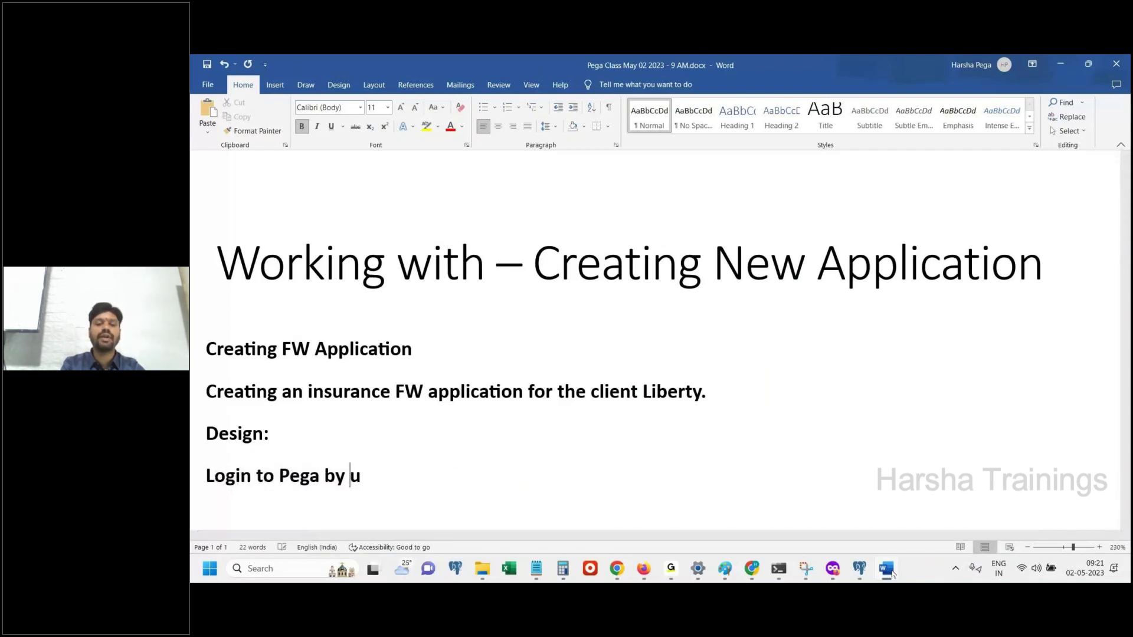
text(sing default )
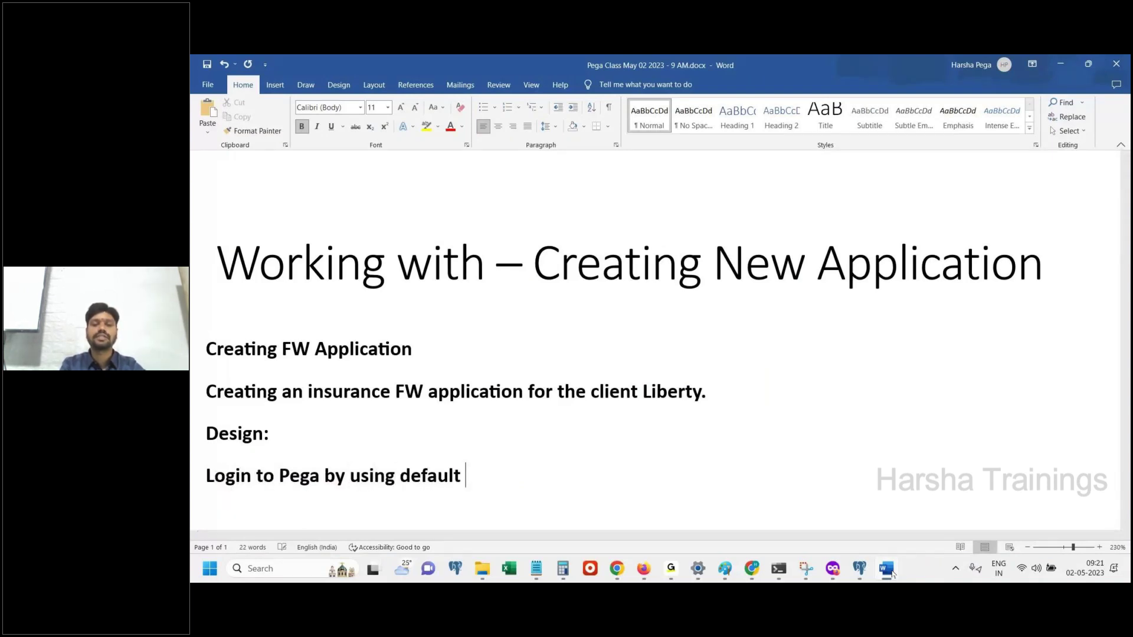
text(credentials)
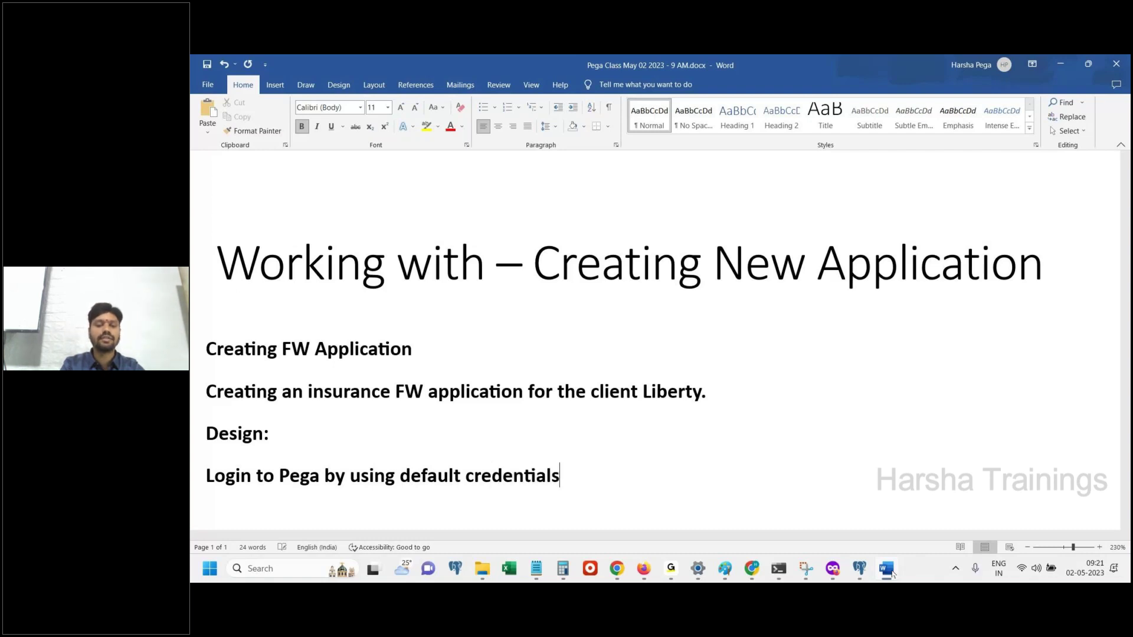
Add the default operator ID and password line, then paste the Pega home page screenshot
key(Return)
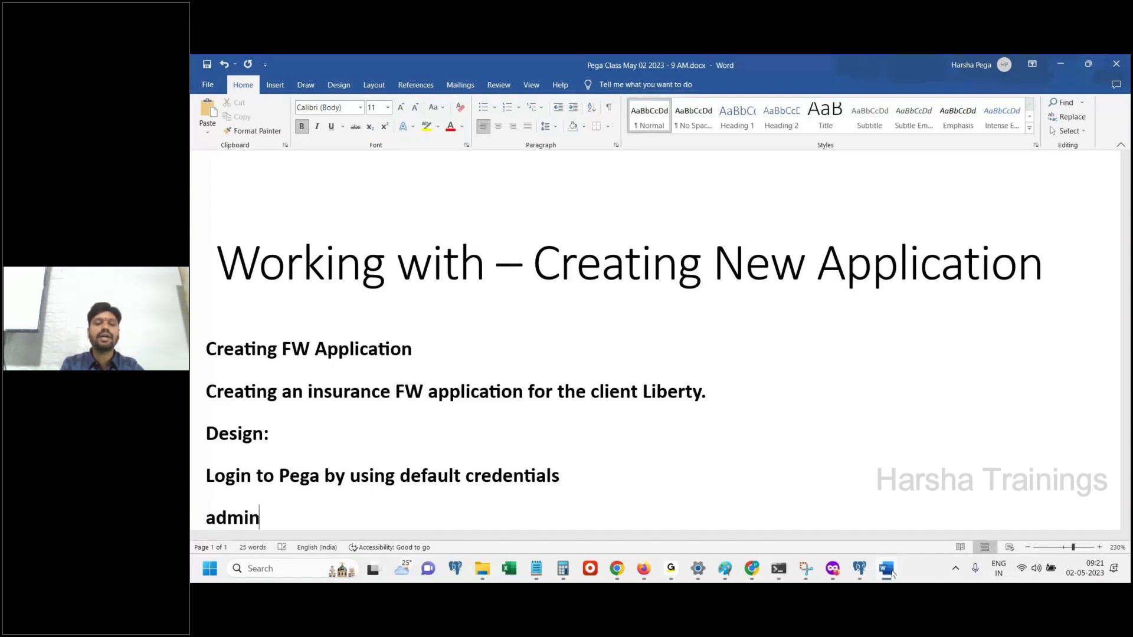
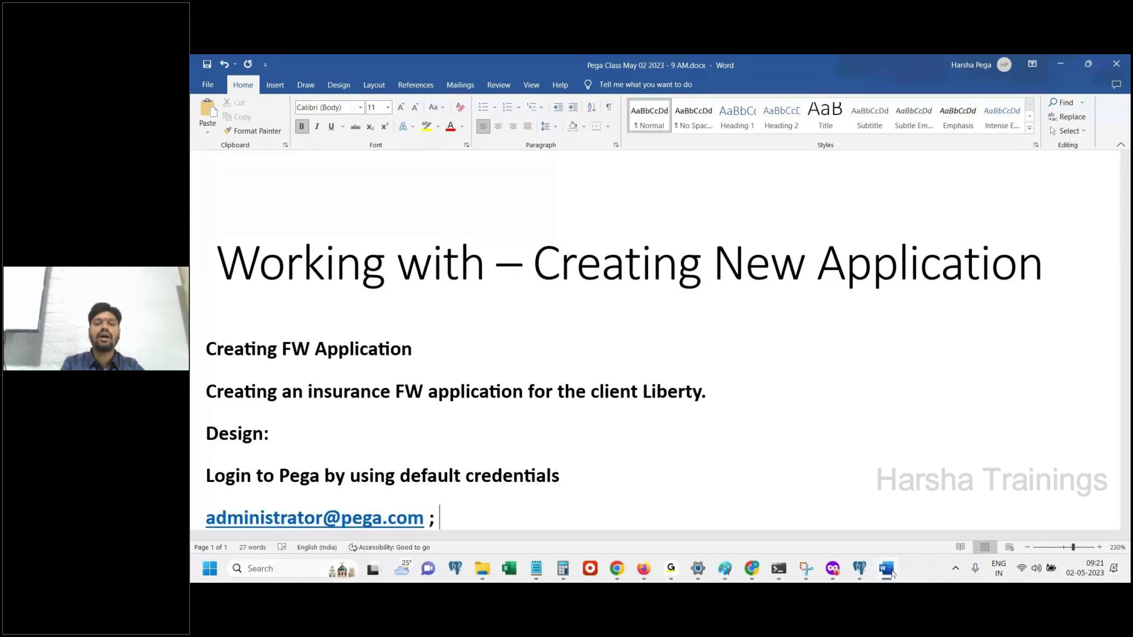
text(install)
key(Return)
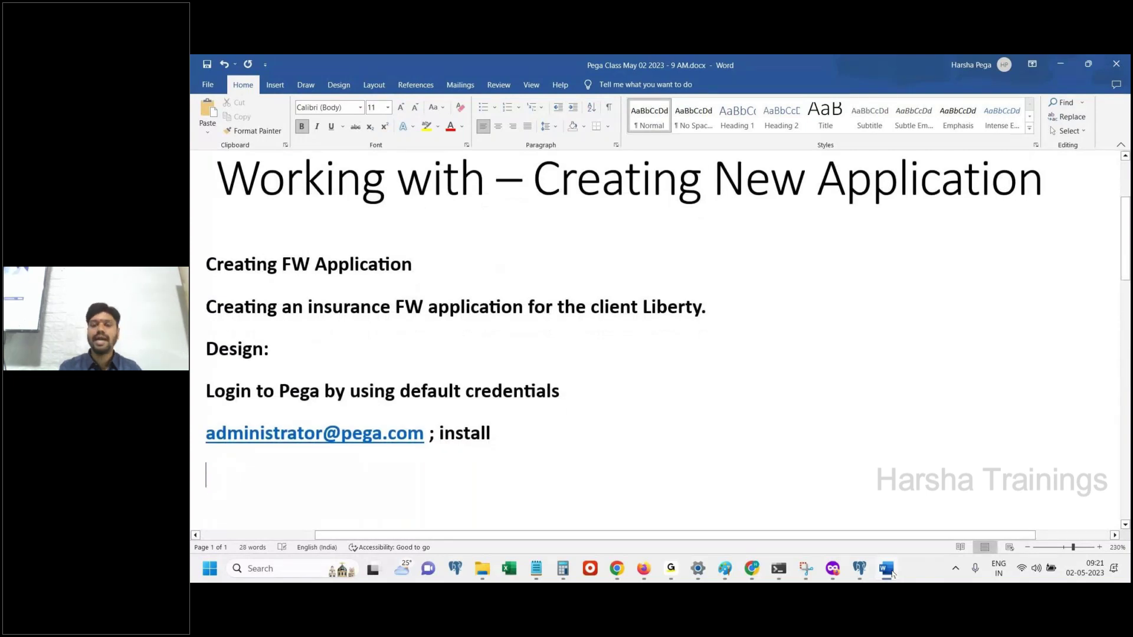
key(ctrl+v)
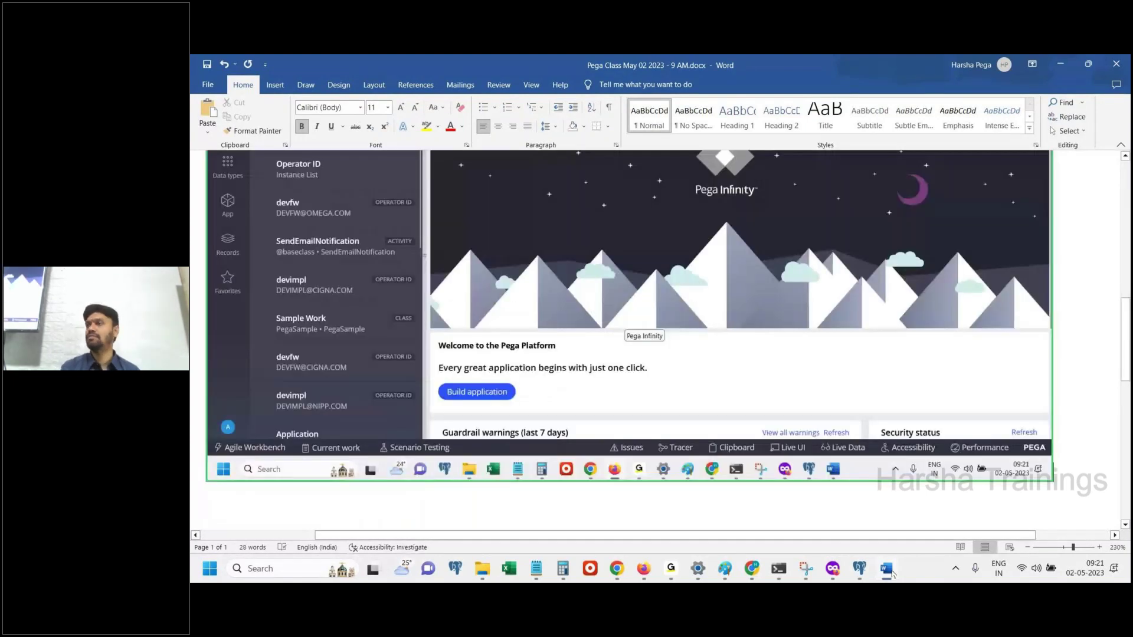
click(891, 571)
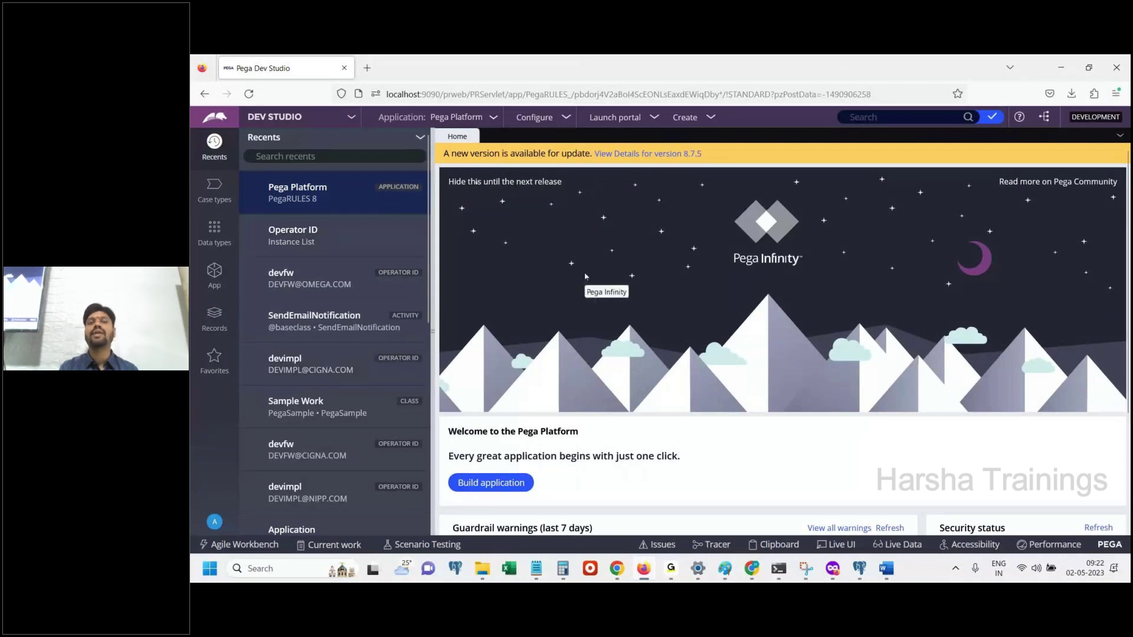
Highlight 'Application: Pega Platform' in the Dev Studio header and open that menu to show New Application
double_click(420, 118)
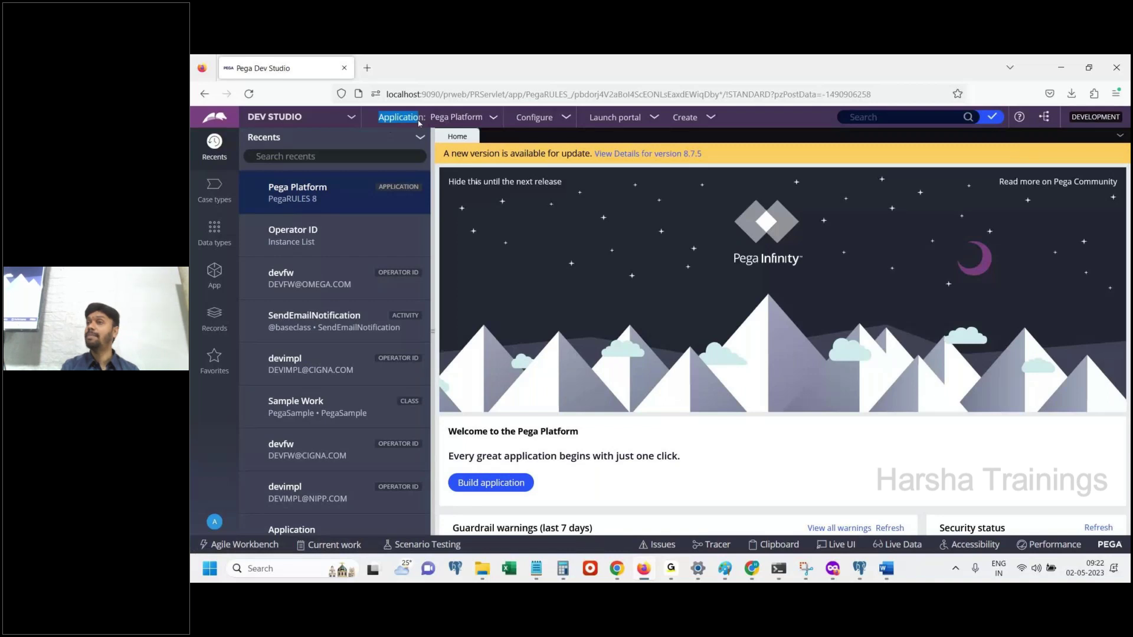
drag(419, 121, 493, 127)
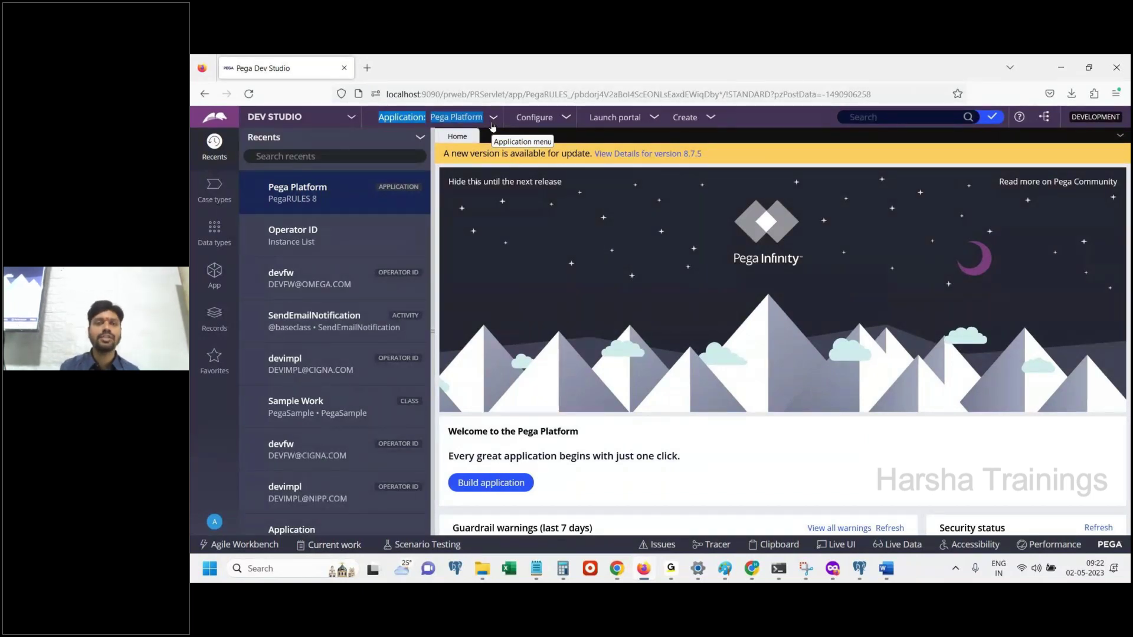
click(508, 144)
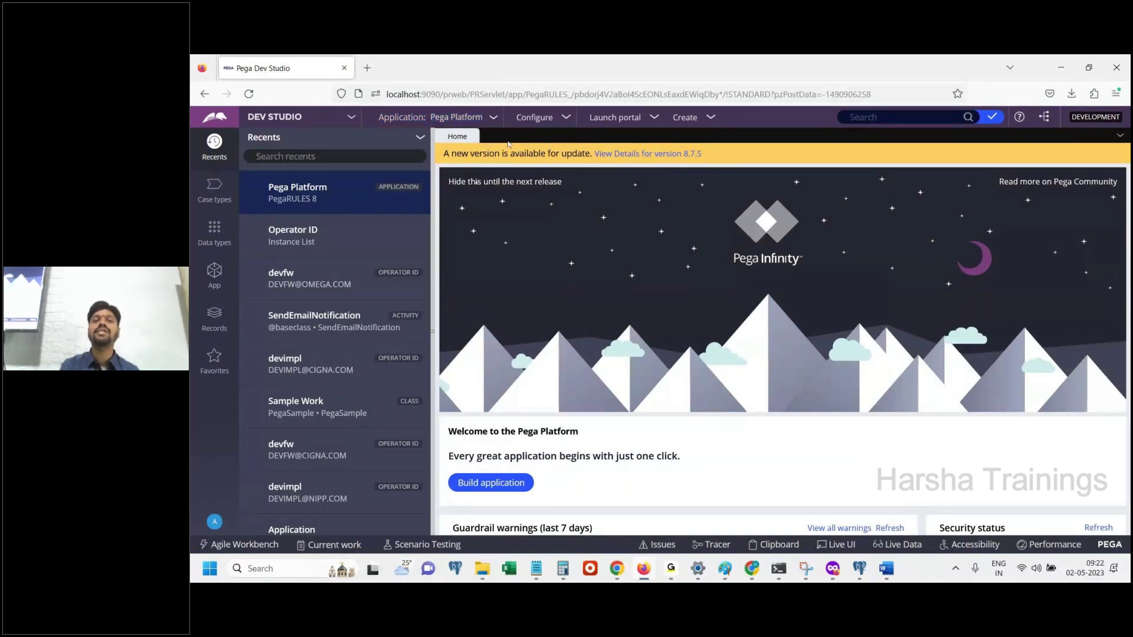
click(478, 118)
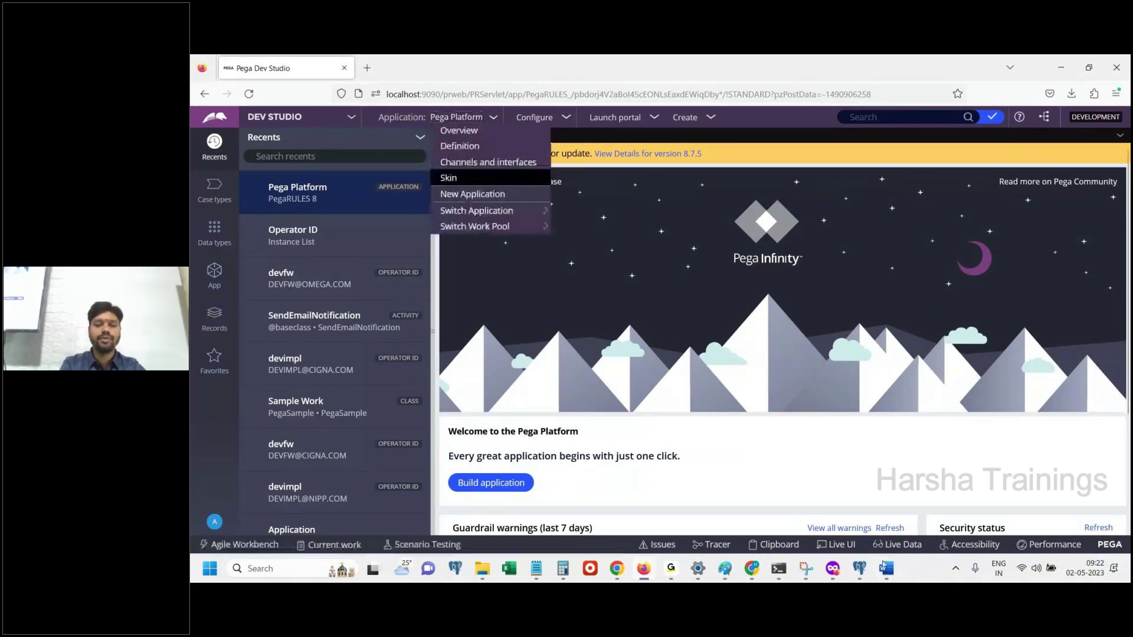
click(884, 568)
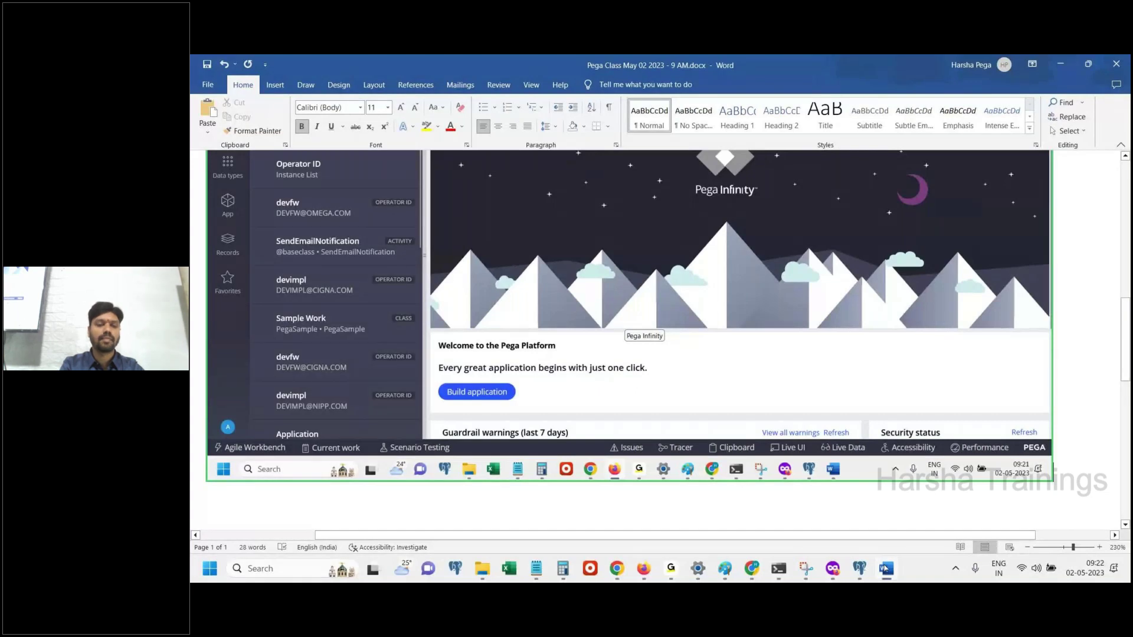
Add 'Click on application menu Pega Platform -> New Application' and select the four parameter lines in the class notes
text(Cick)
key(BackSpace)
key(BackSpace)
key(BackSpace)
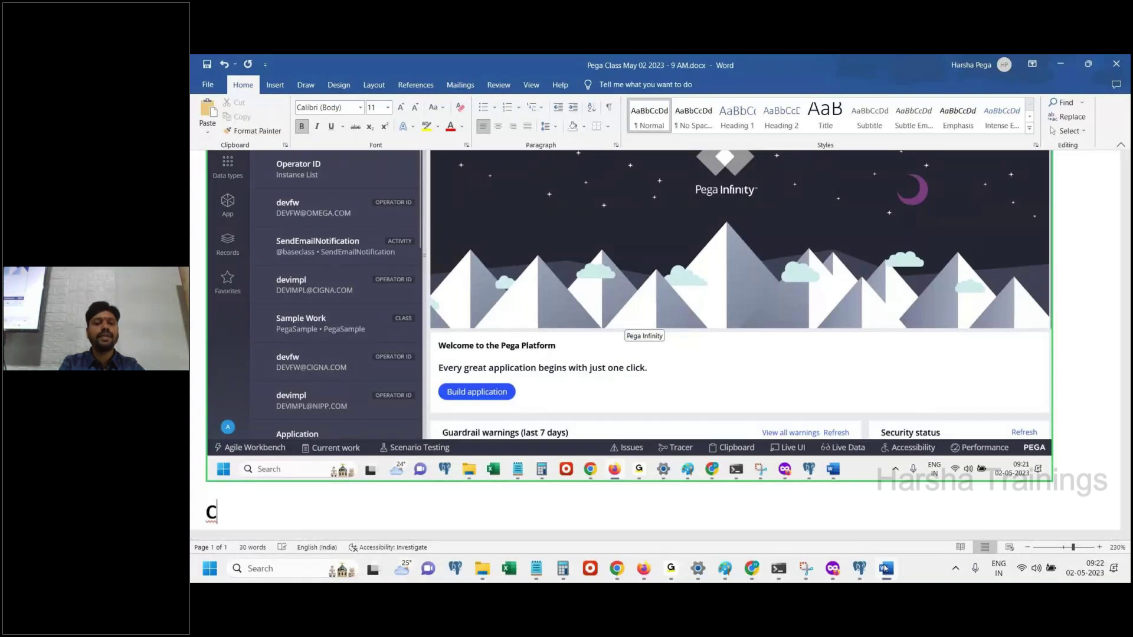
text(lick on application menu Pega Plat)
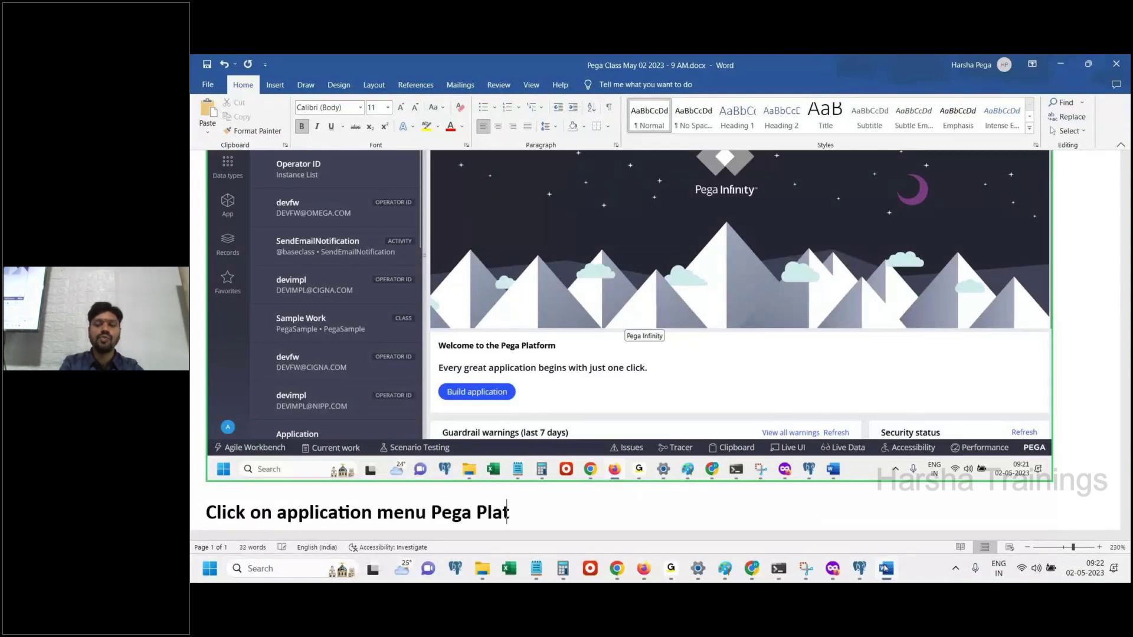
text(form -> New Application)
key(Return)
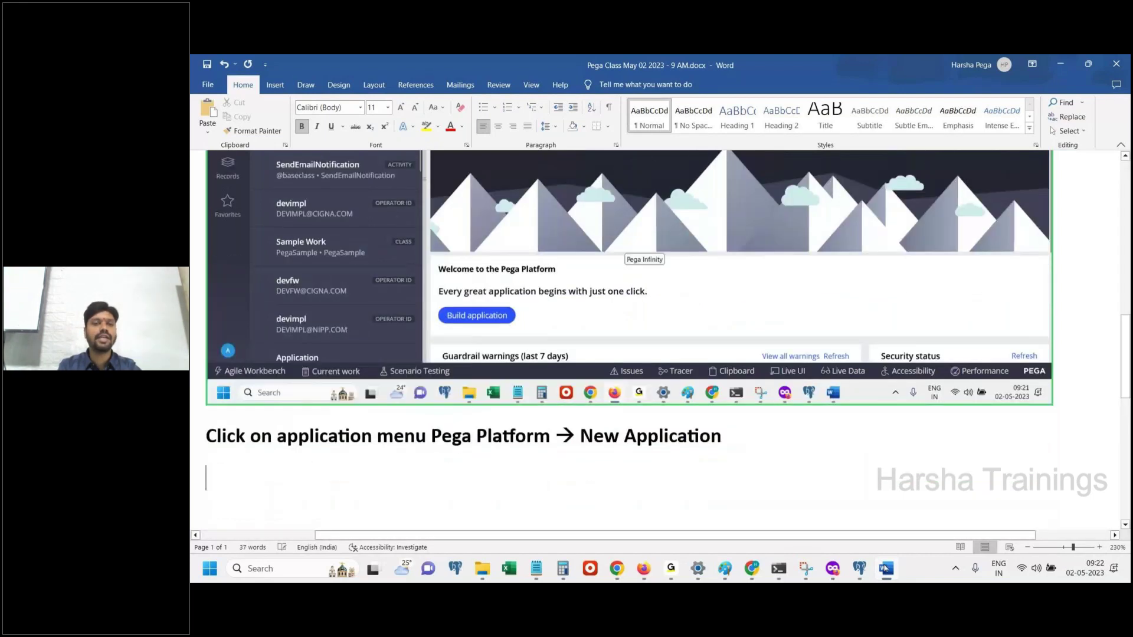
click(535, 568)
drag(482, 287, 190, 221)
key(ctrl+c)
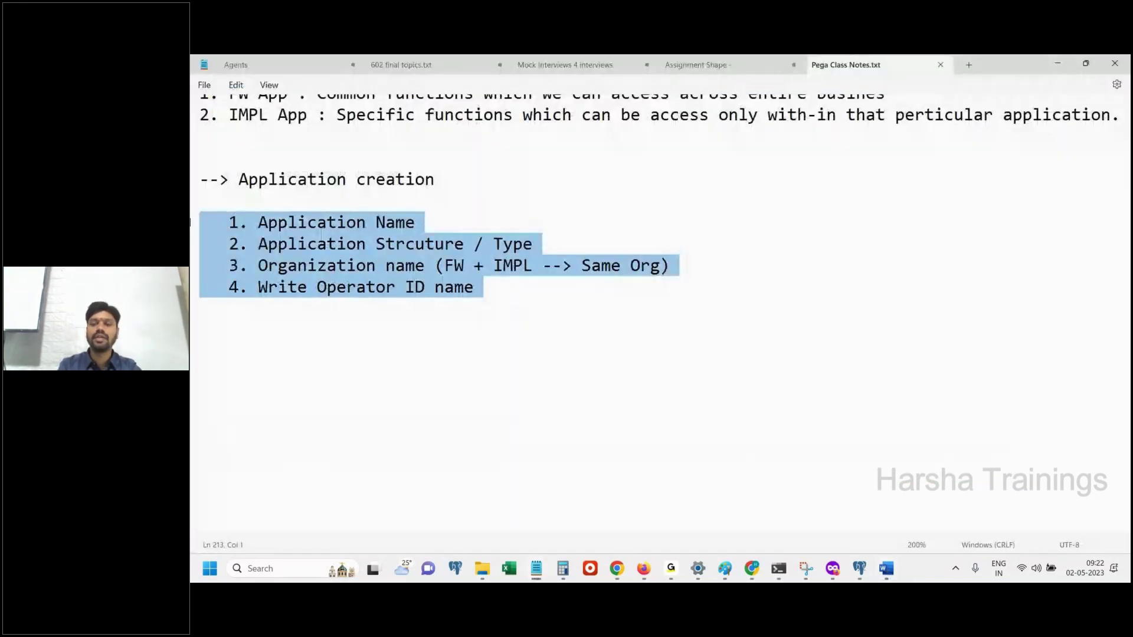
Add 'To create application we need to pass below parameters' followed by the four pasted parameters
click(885, 569)
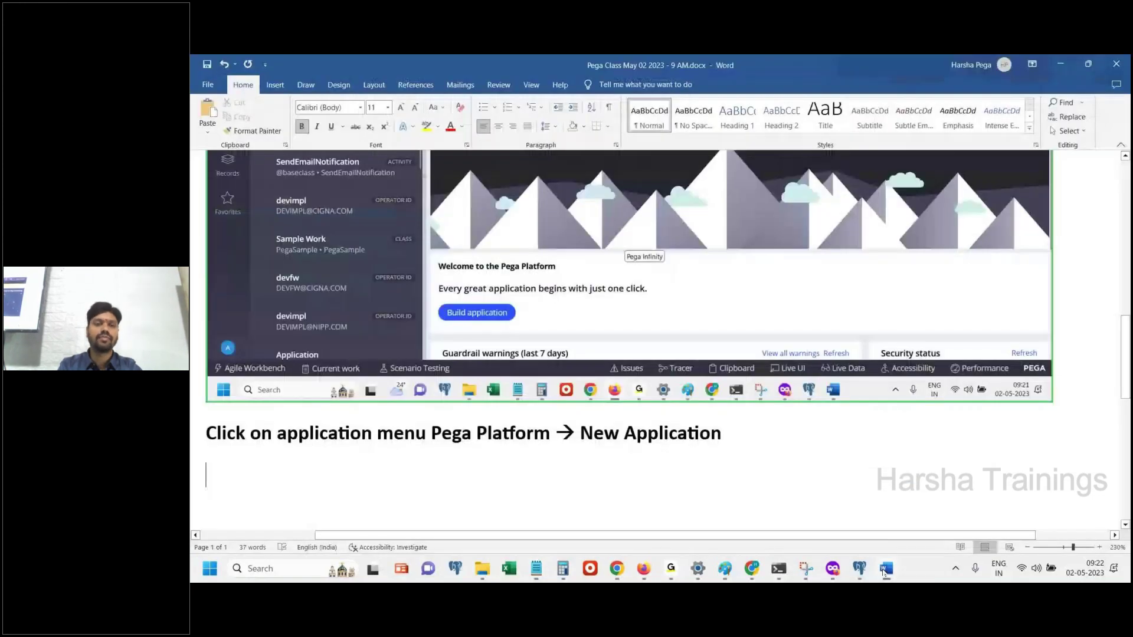
scroll(429, 207, up, 10)
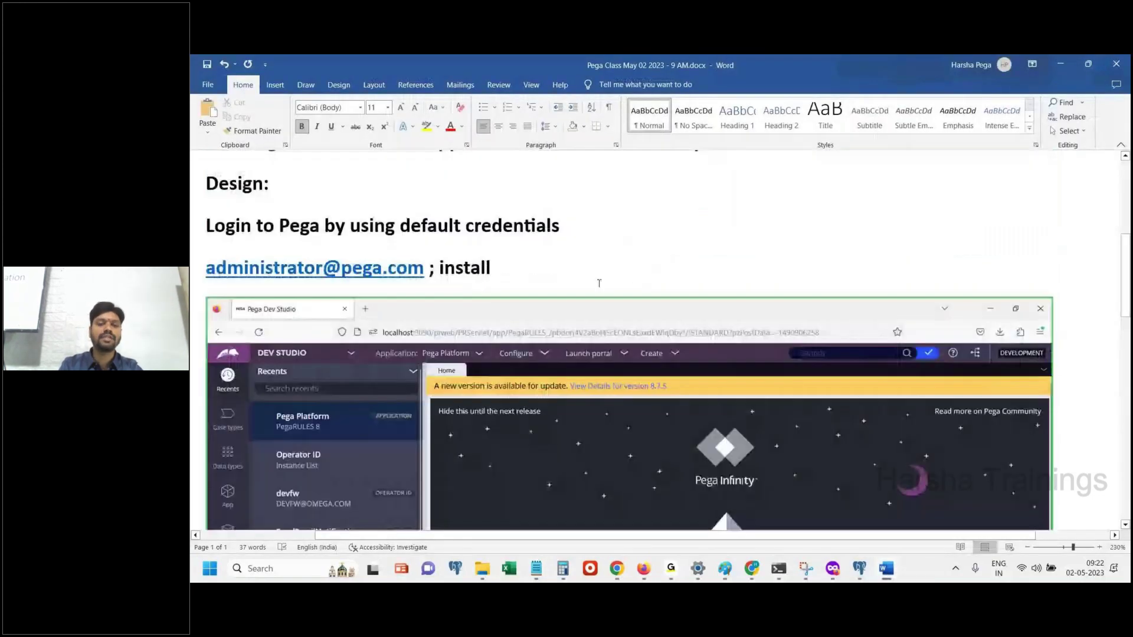
scroll(622, 474, up, 5)
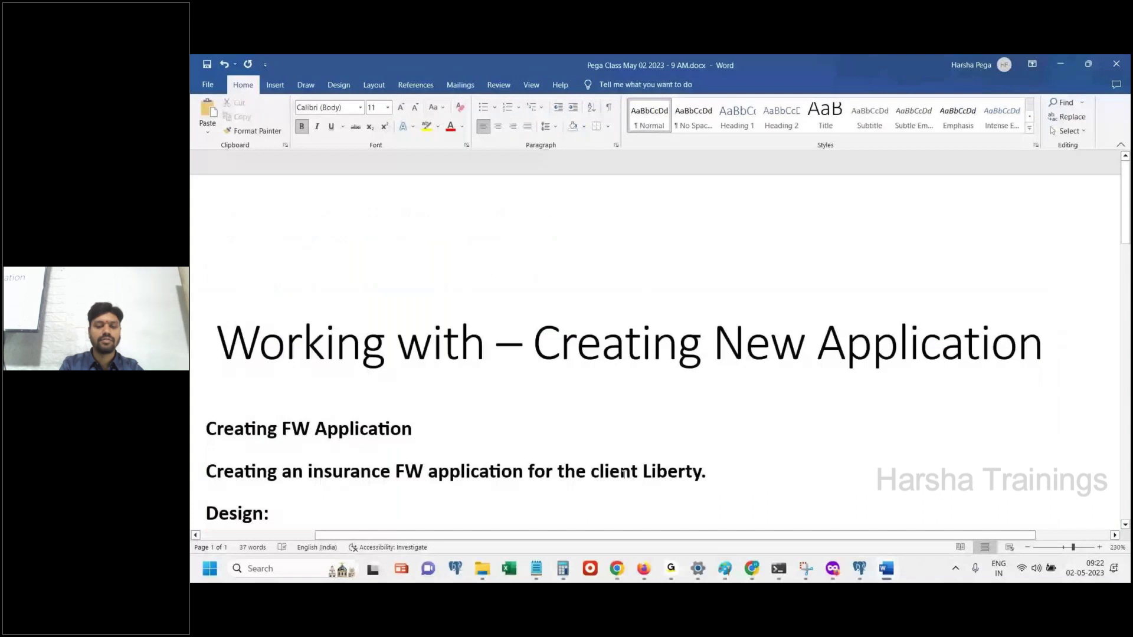
key(BackSpace)
key(BackSpace)
key(BackSpace)
key(BackSpace)
key(BackSpace)
key(BackSpace)
key(BackSpace)
text(T)
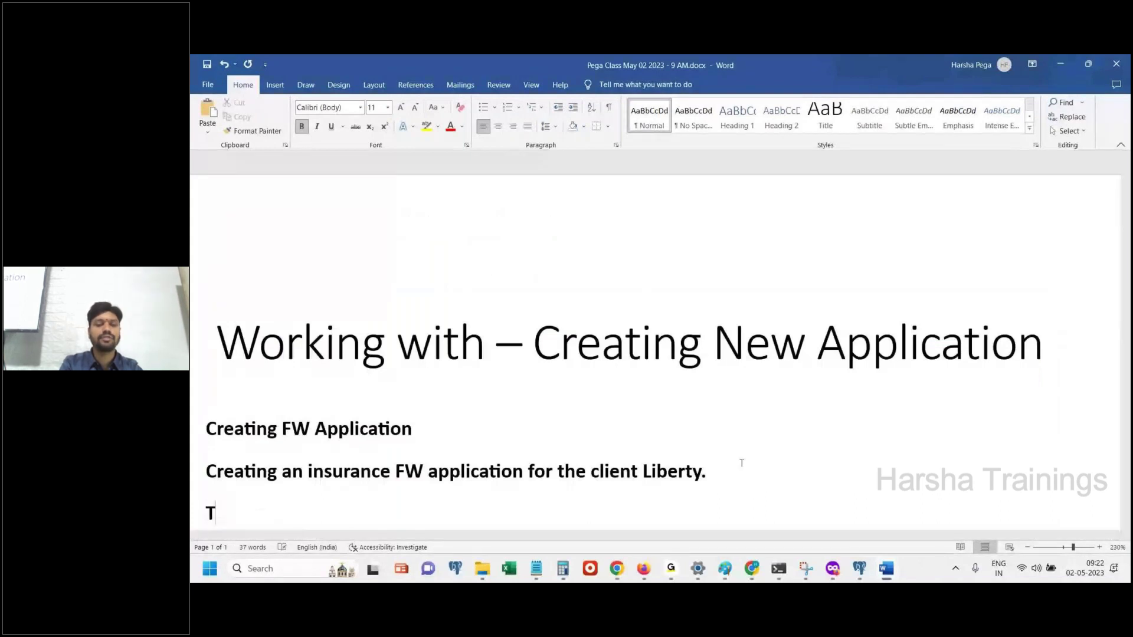
text(o create ap)
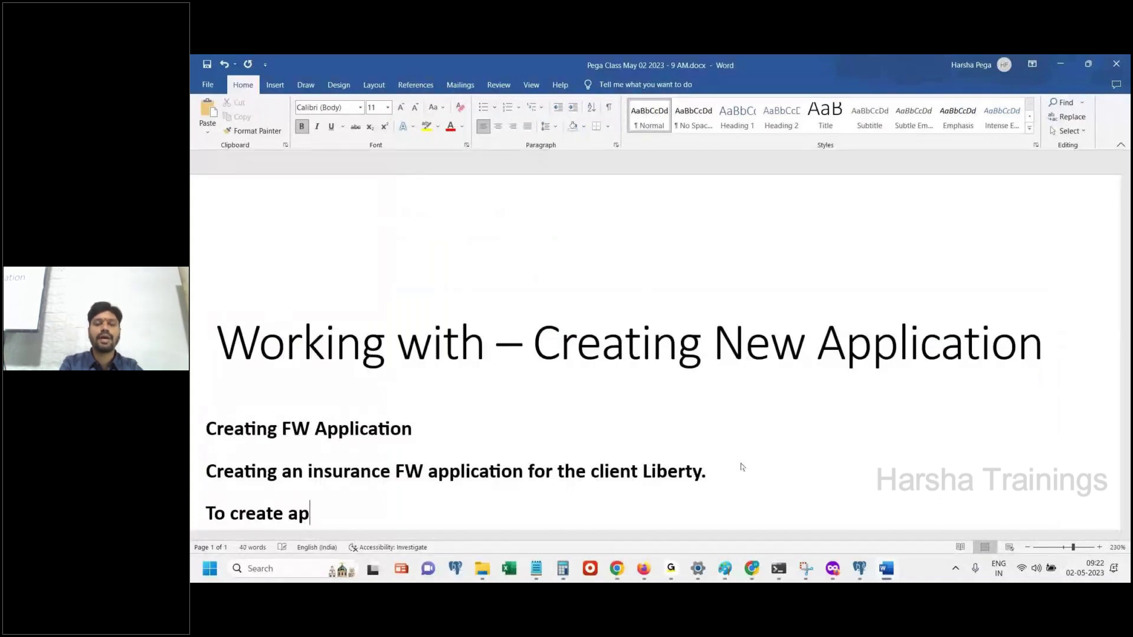
text(plication we need t)
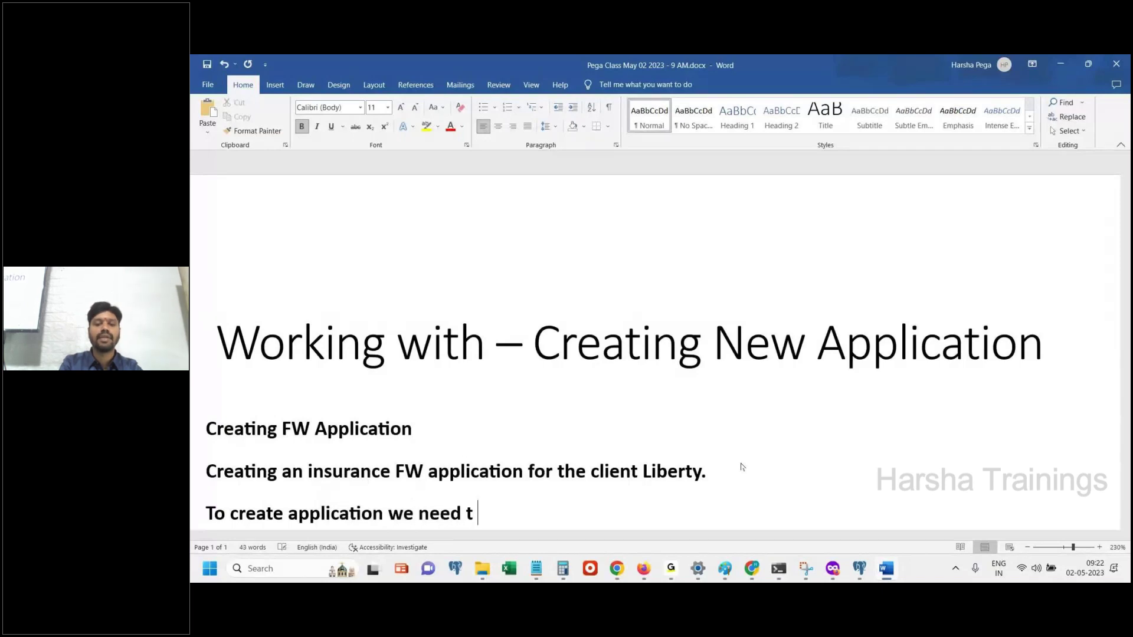
key(BackSpace)
text(o pass bel)
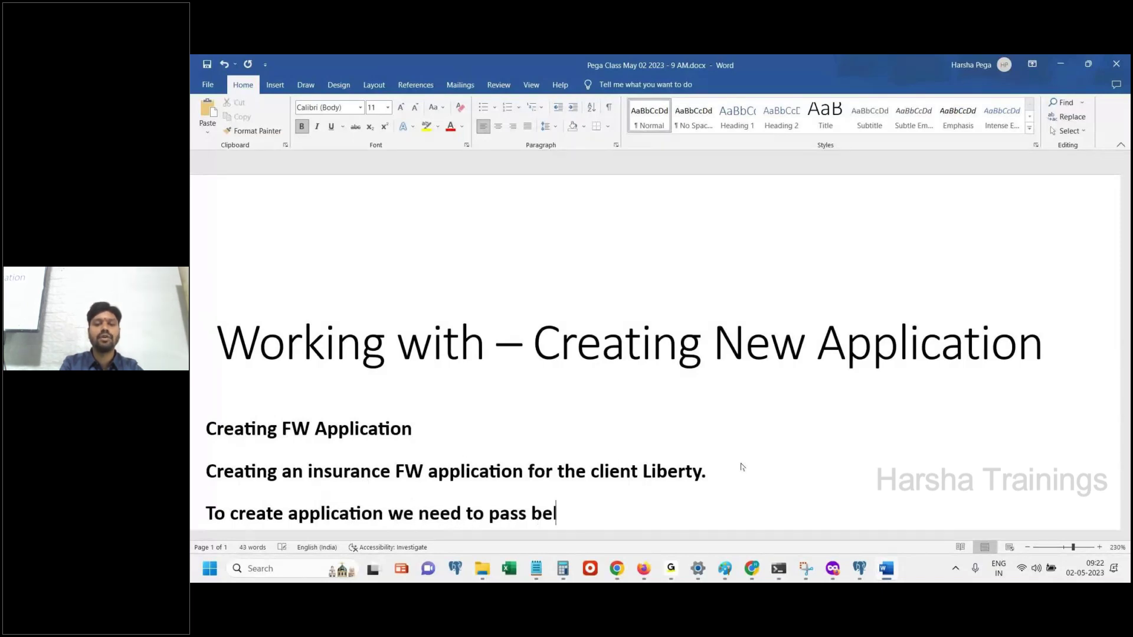
text(ow parameters)
key(Return)
key(ctrl+v)
After Design:, add 'Application can be created by using "New application" Wizard.' and fix its spelling
click(377, 522)
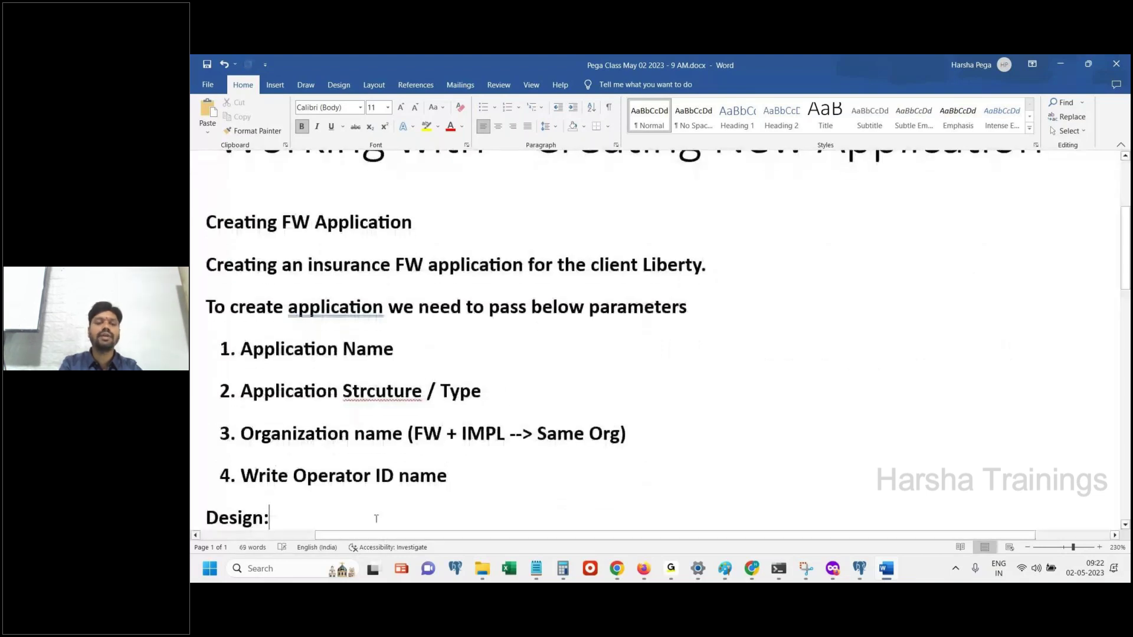
text(Applciation can)
key(BackSpace)
key(BackSpace)
key(BackSpace)
key(BackSpace)
key(BackSpace)
key(BackSpace)
key(BackSpace)
key(BackSpace)
key(BackSpace)
key(BackSpace)
key(BackSpace)
text(ication can be created by)
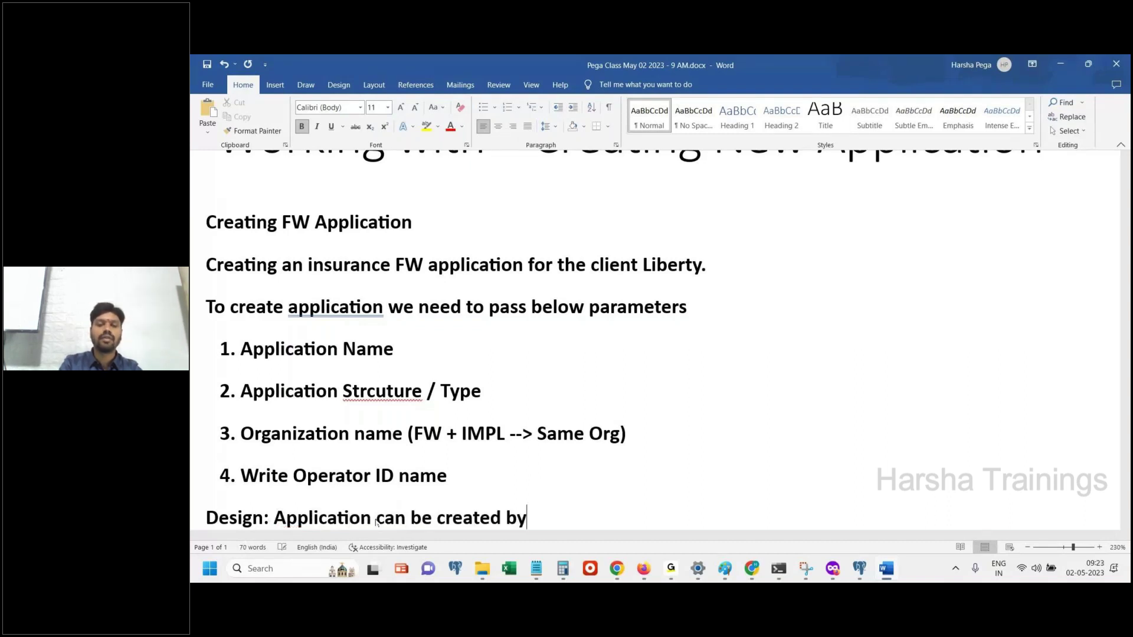
text( using ")
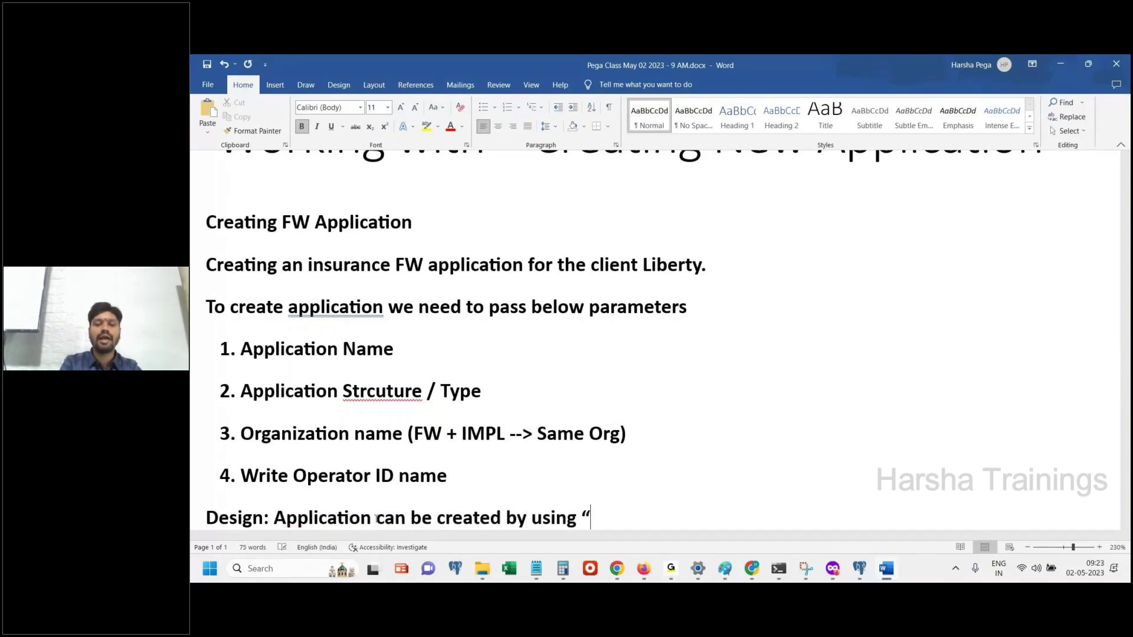
text(New appliaciton" Wizard.)
right_click(686, 519)
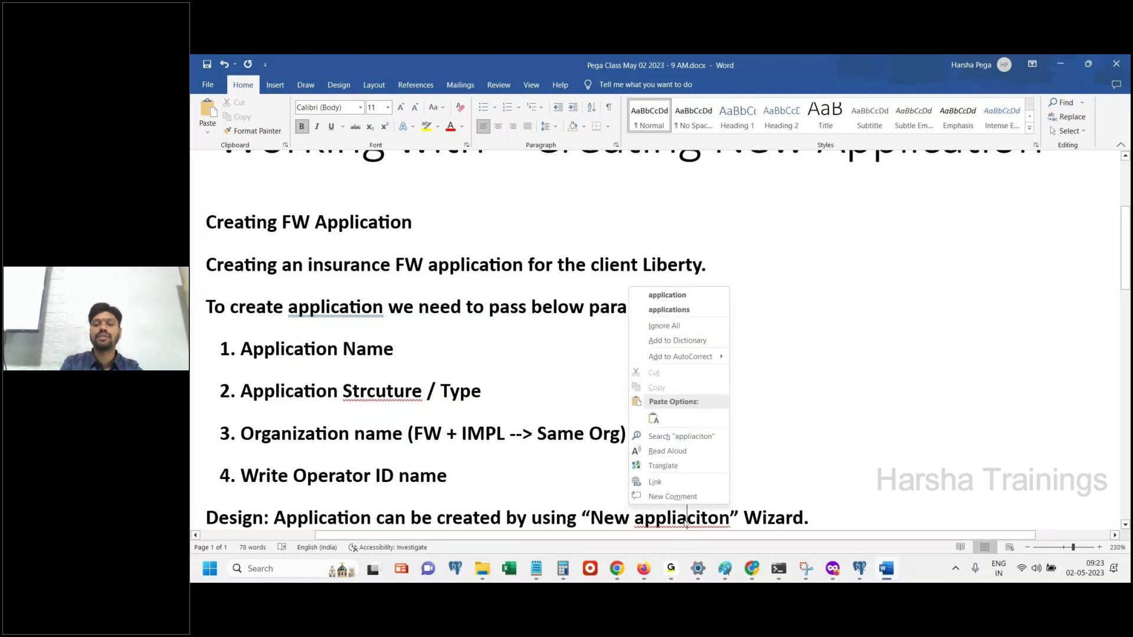
click(667, 295)
key(ctrl+End)
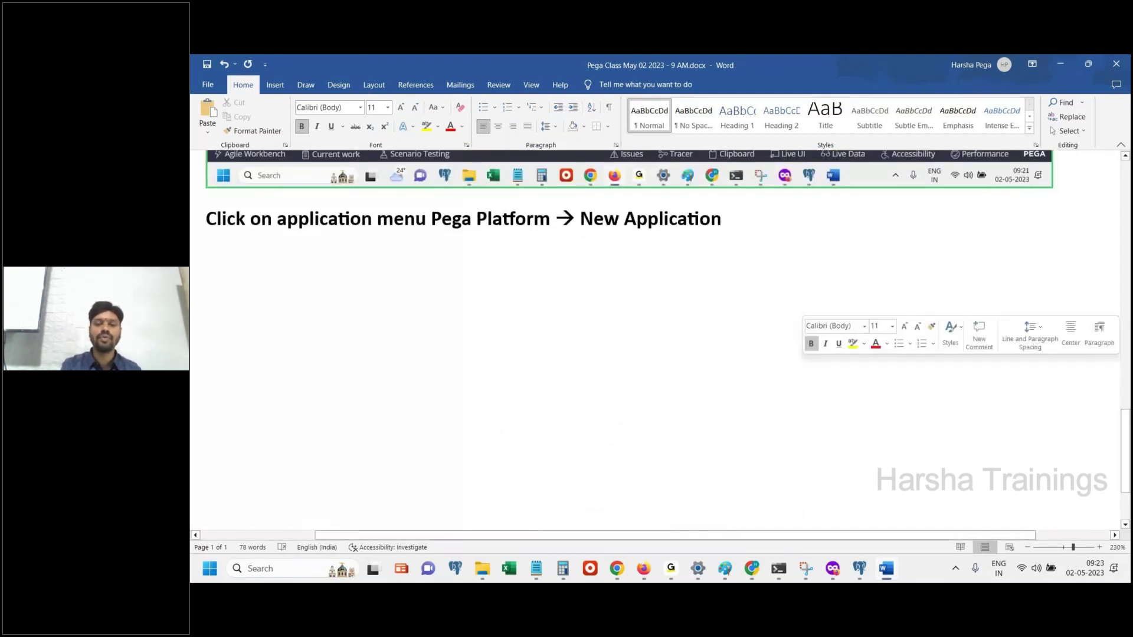
Open the Pega Platform application menu in Dev Studio and paste its screenshot into the Word notes
key(alt+Tab)
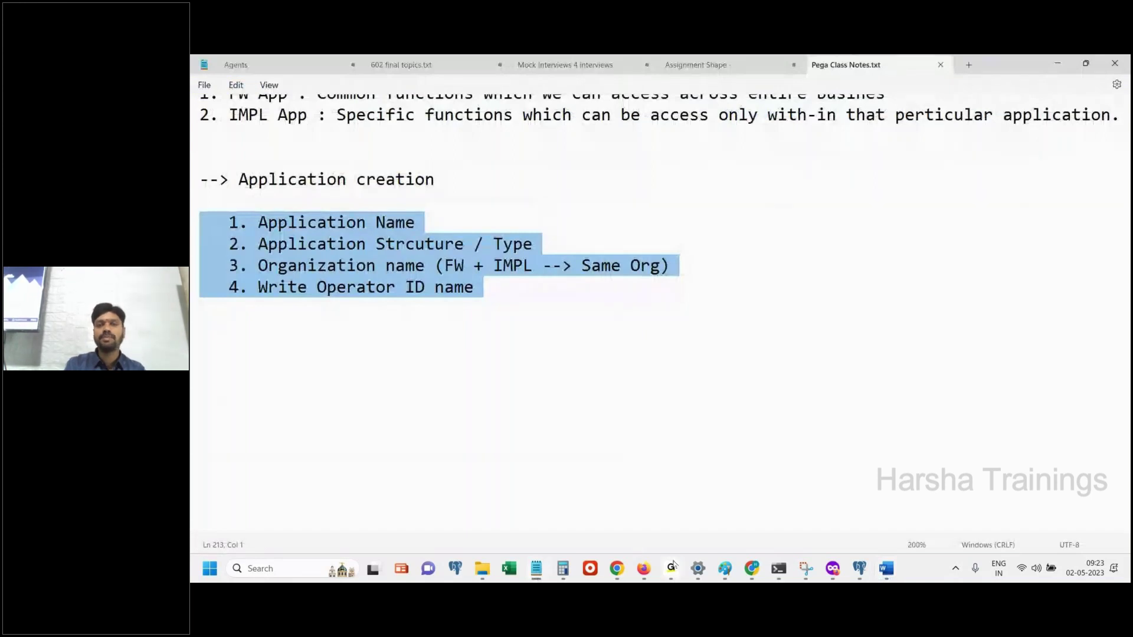
key(alt+Tab)
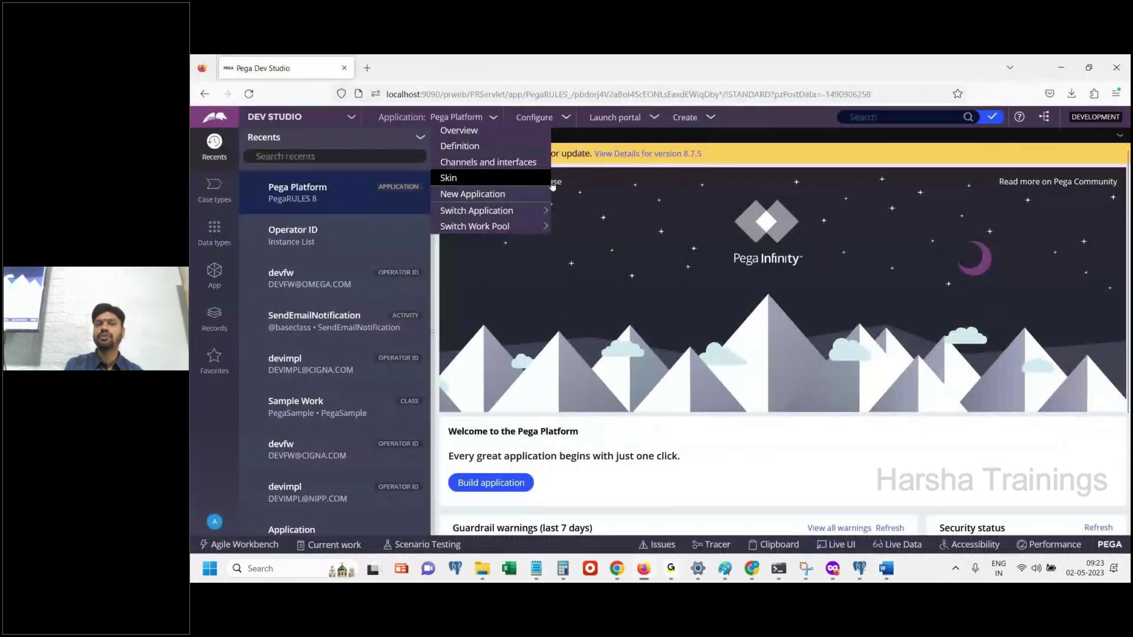
click(476, 125)
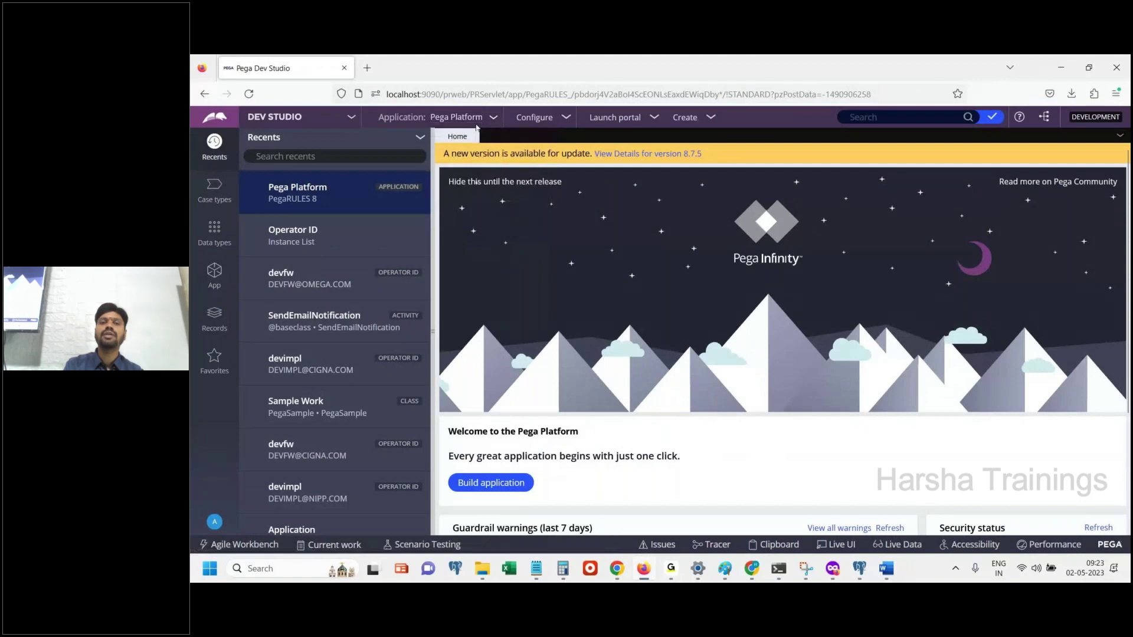
click(480, 117)
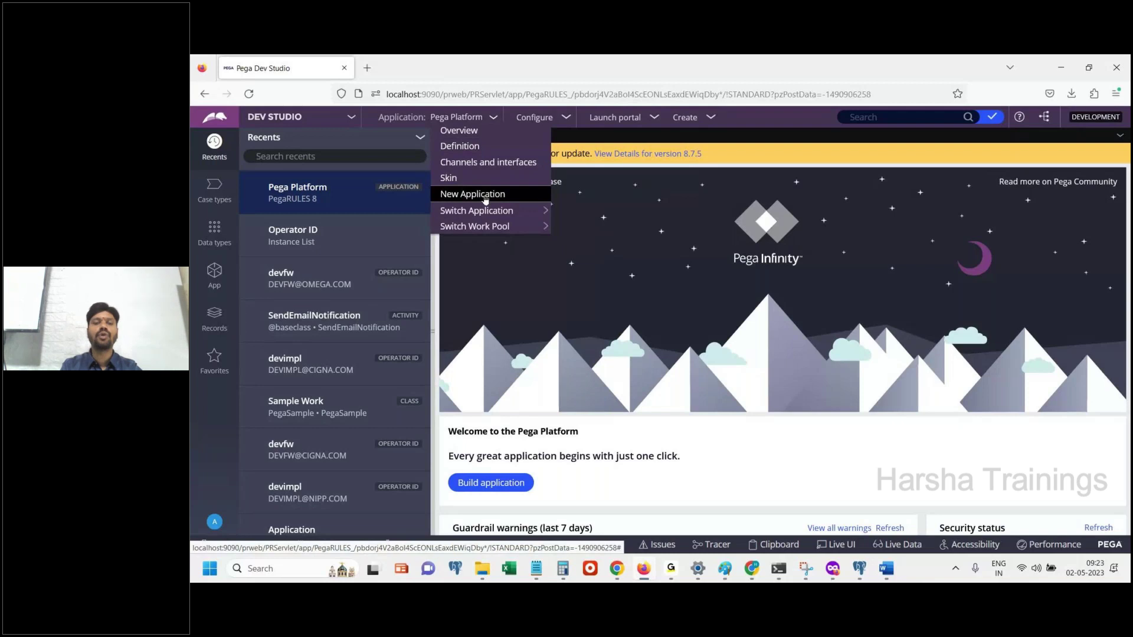
click(886, 568)
key(ctrl+v)
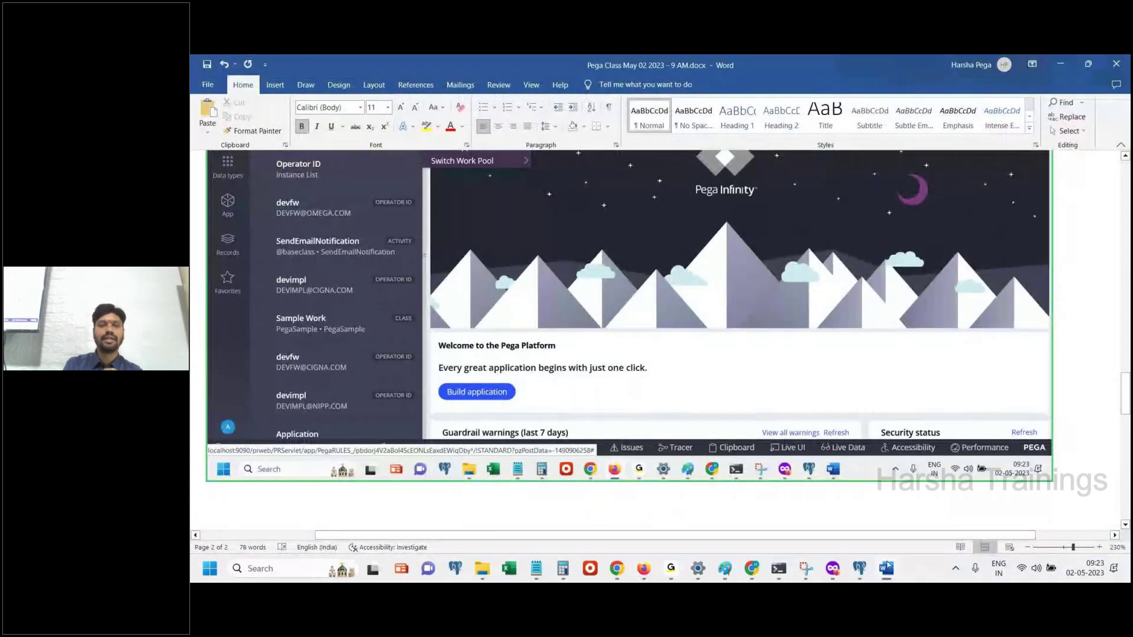
Paste the screenshot of the New Application wizard's application-type list into the Word notes
click(887, 567)
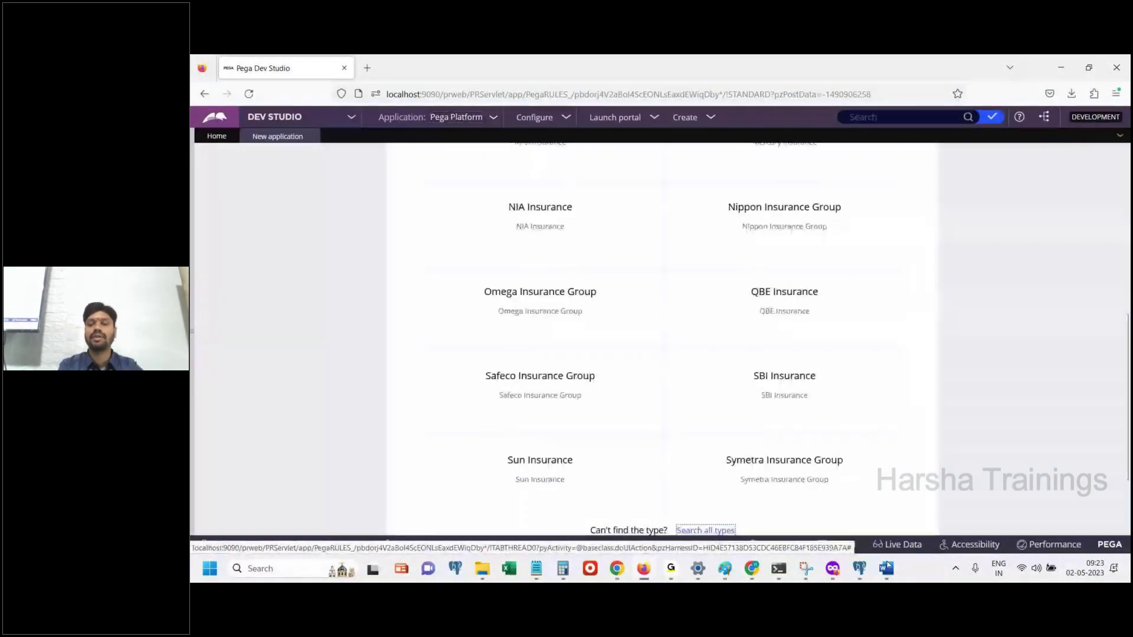
click(886, 568)
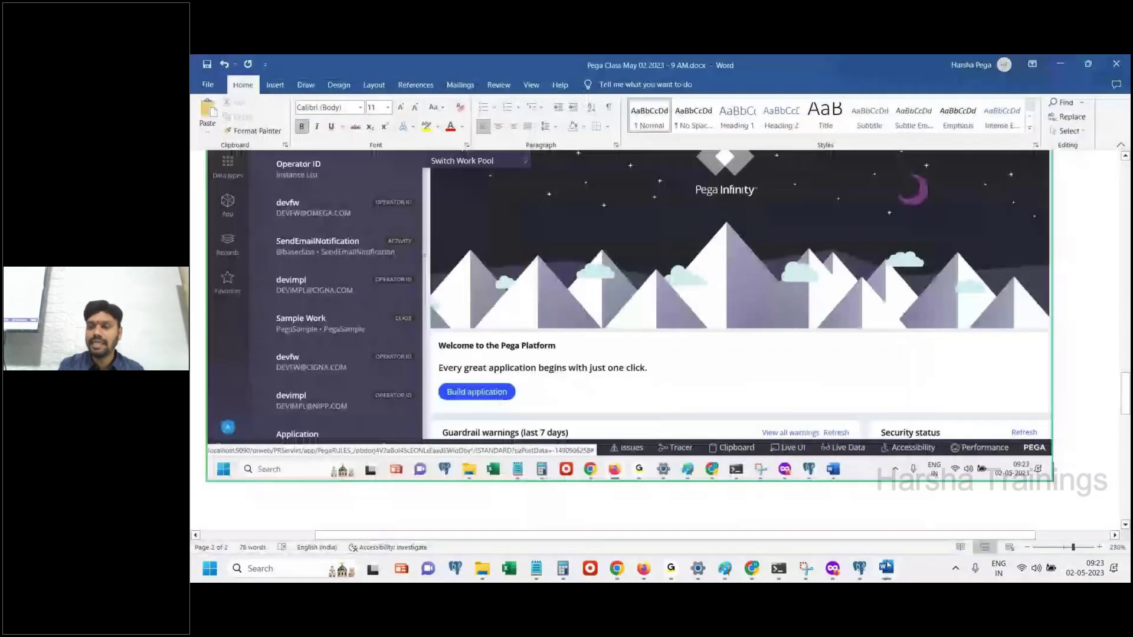
key(ctrl+v)
Review the wizard's 'What type of application do you want to build?' page in Pega, then return to Word
click(886, 567)
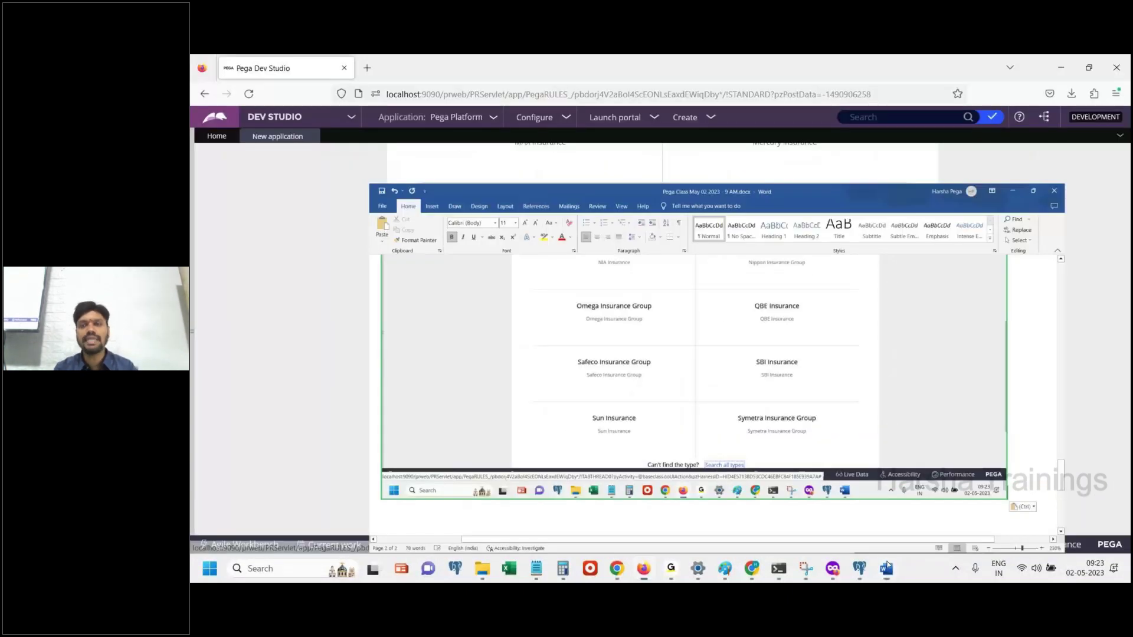
scroll(1119, 301, up, 5)
scroll(1120, 268, up, 1)
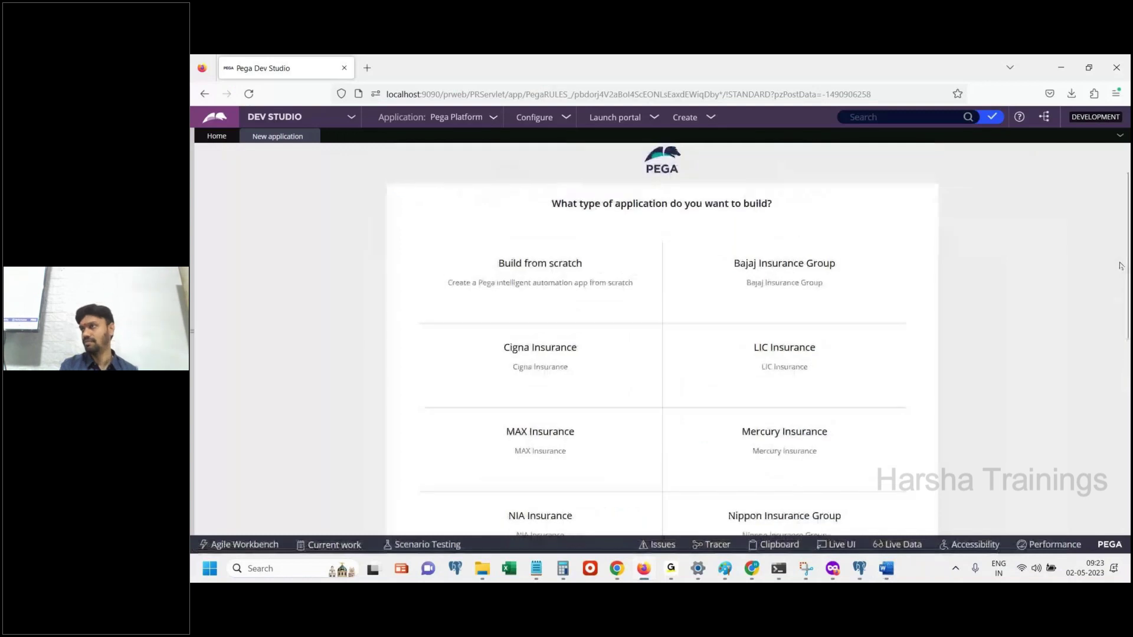
mouse_move(801, 339)
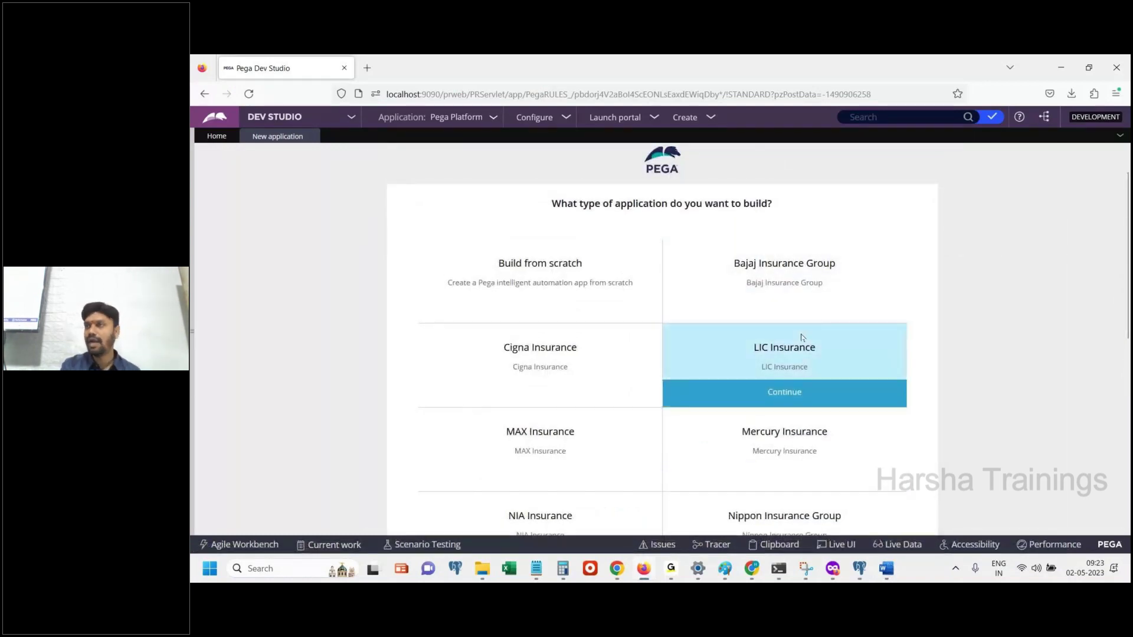
mouse_move(830, 323)
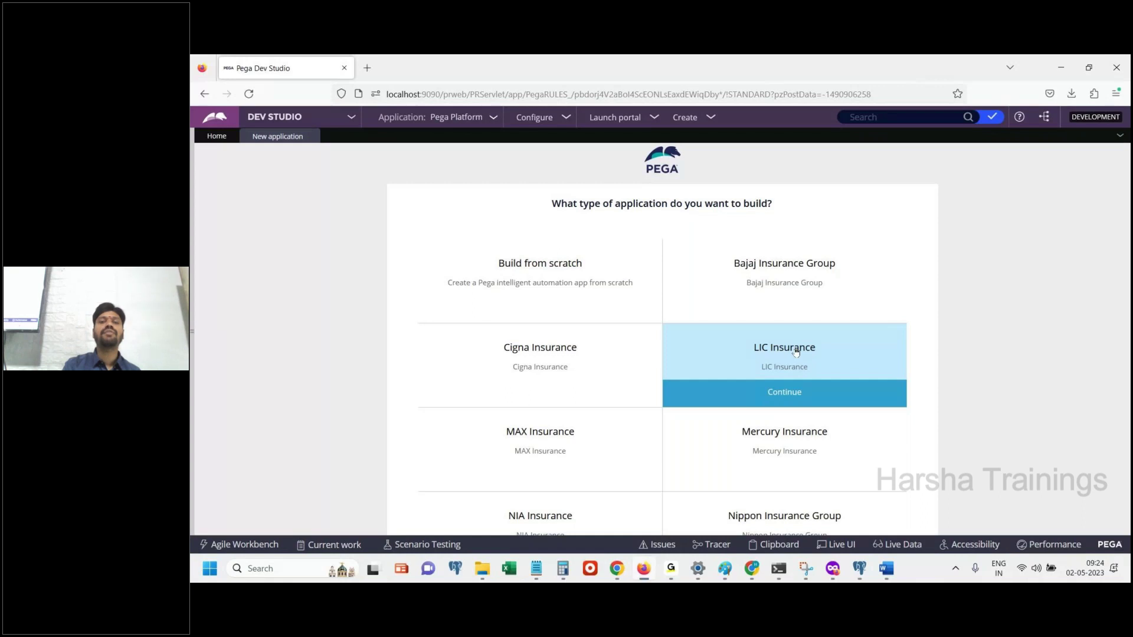
mouse_move(586, 263)
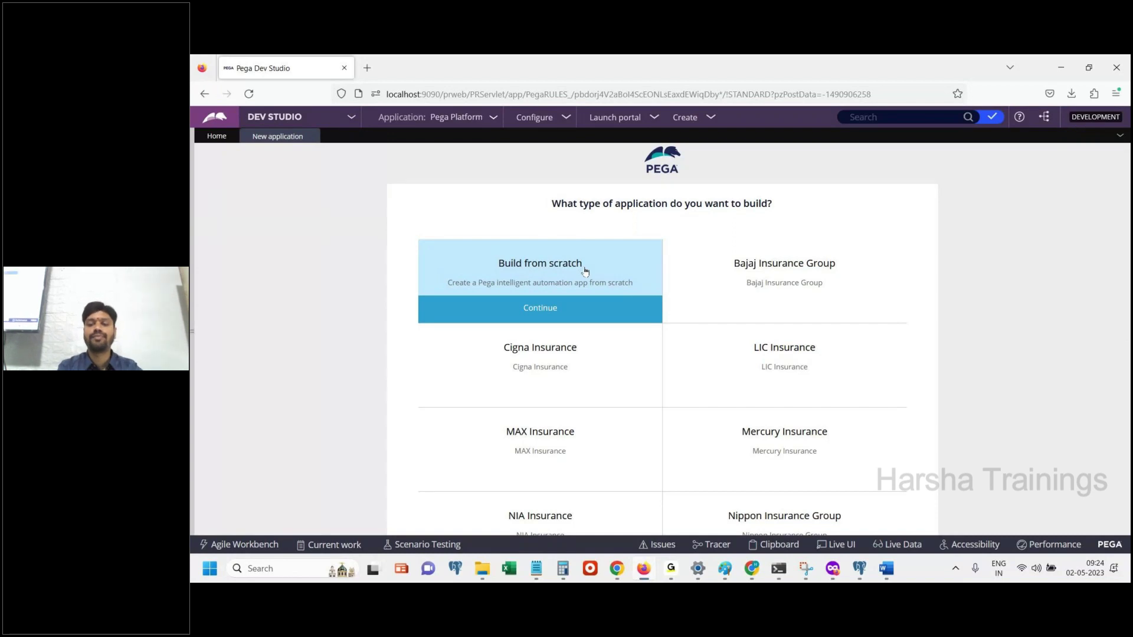
click(889, 569)
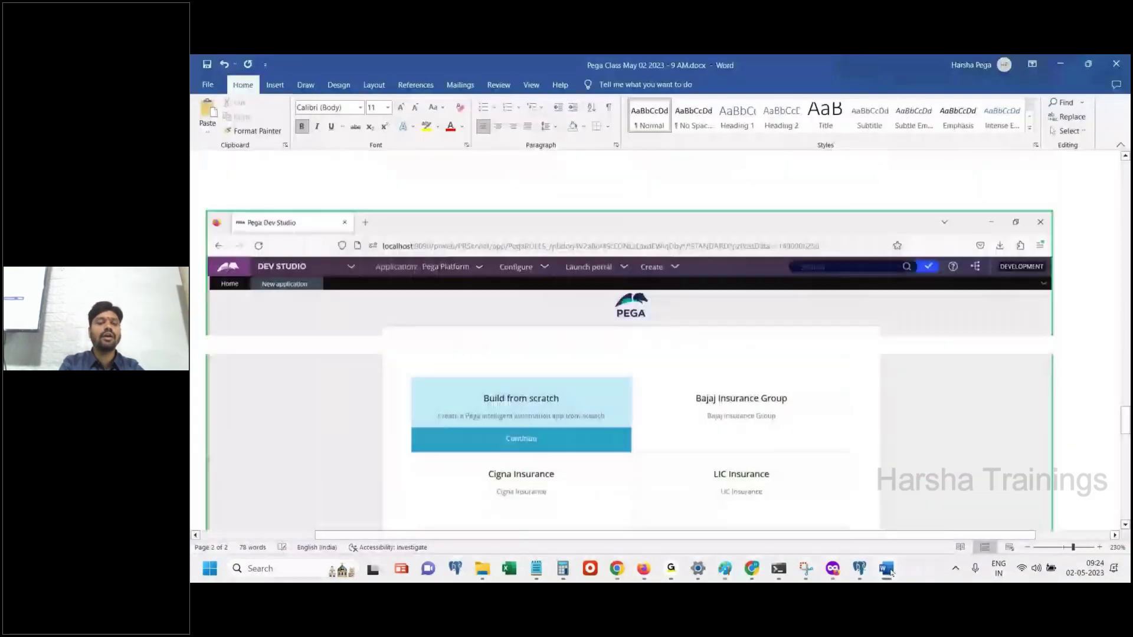
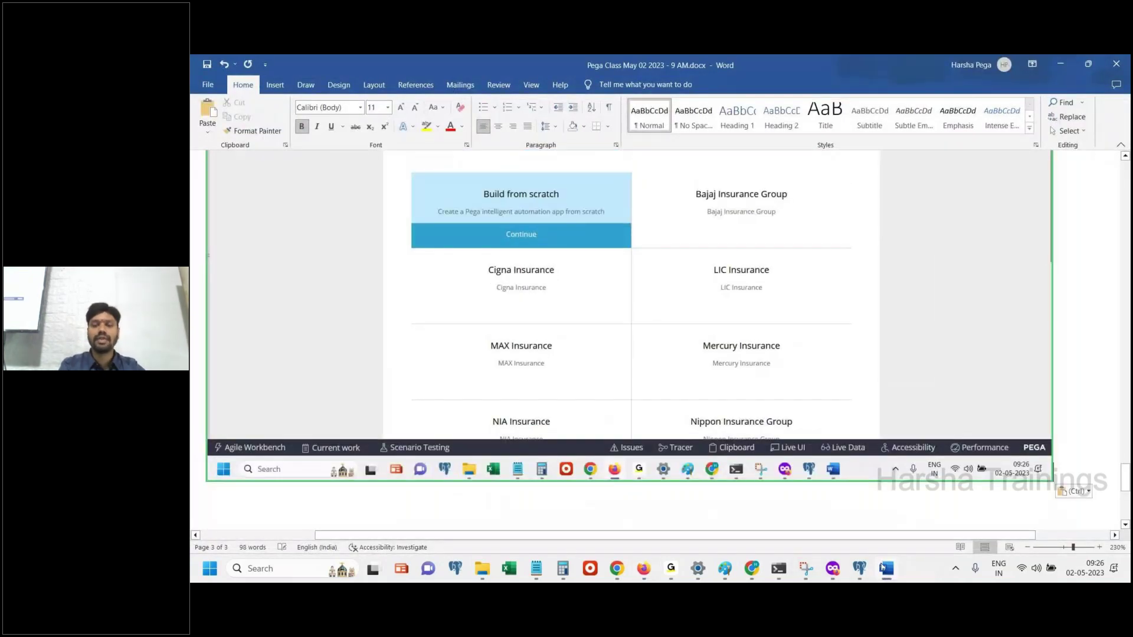
Return to the Firefox window showing Pega's New Application wizard
click(883, 568)
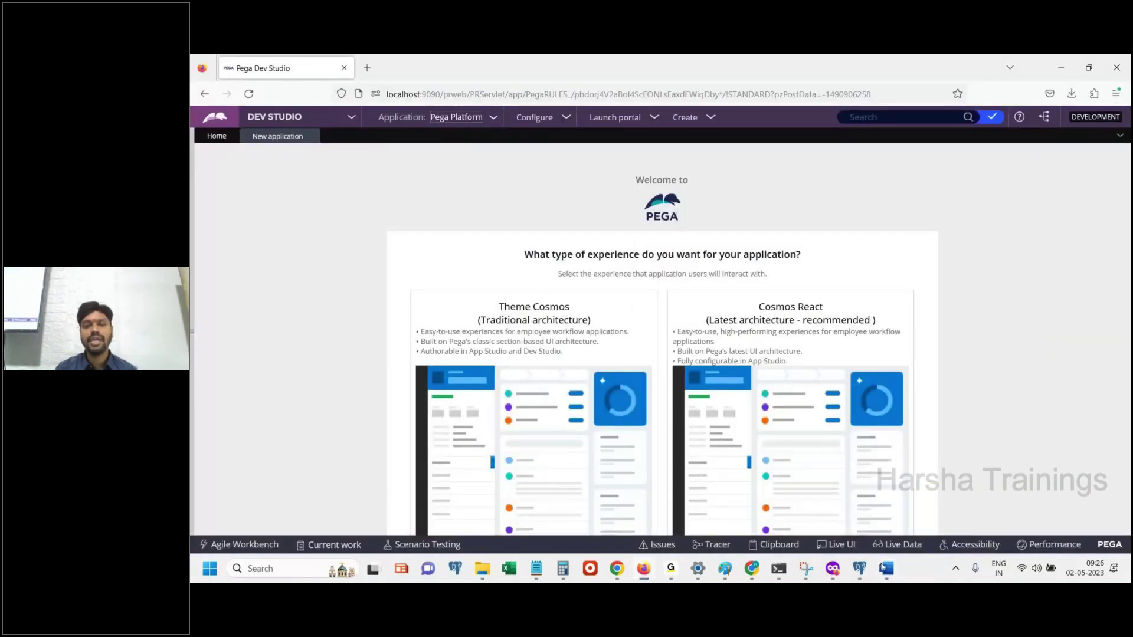
Select the Theme Cosmos (Traditional architecture) card as the application experience
click(885, 568)
click(885, 568)
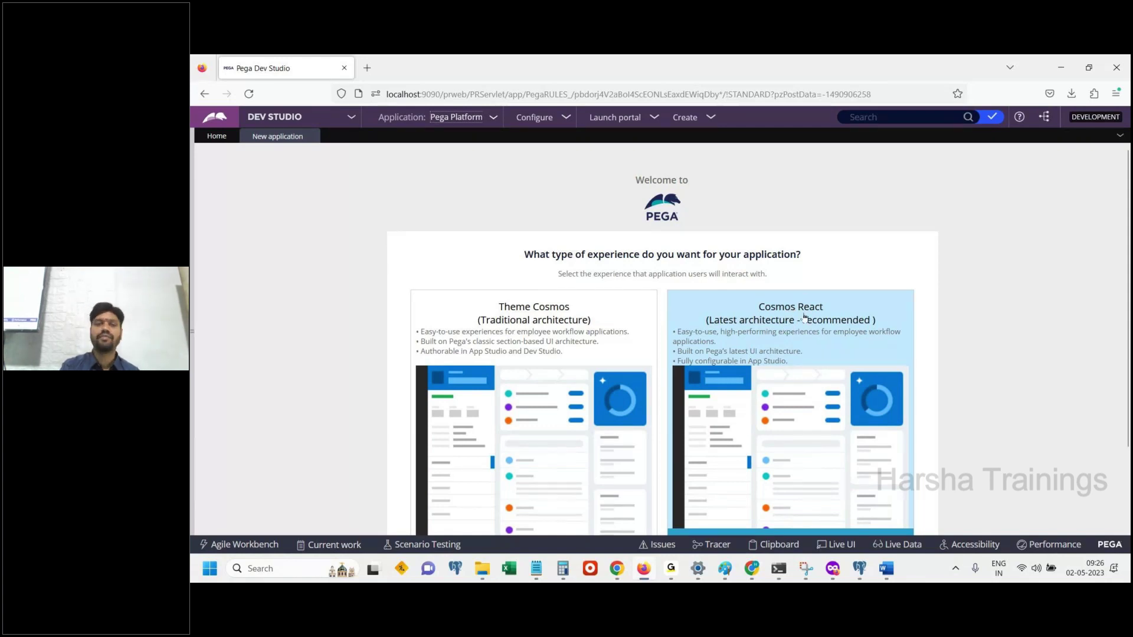
click(652, 294)
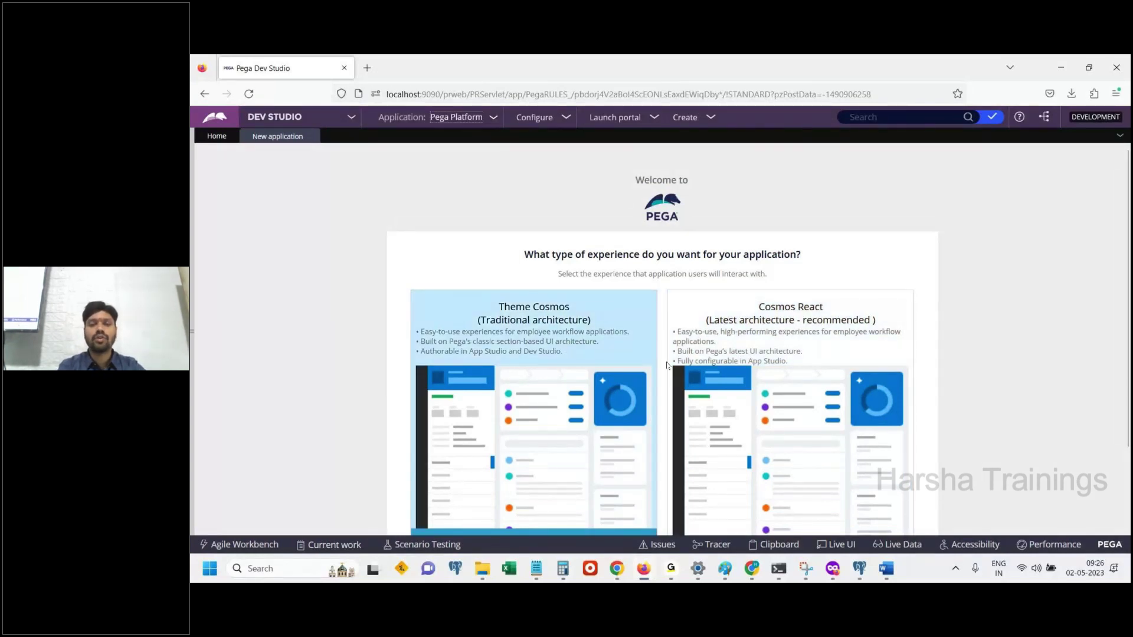
Caption the Word screenshot with 'Click on Traditional Architecture', then go back to Pega
click(886, 569)
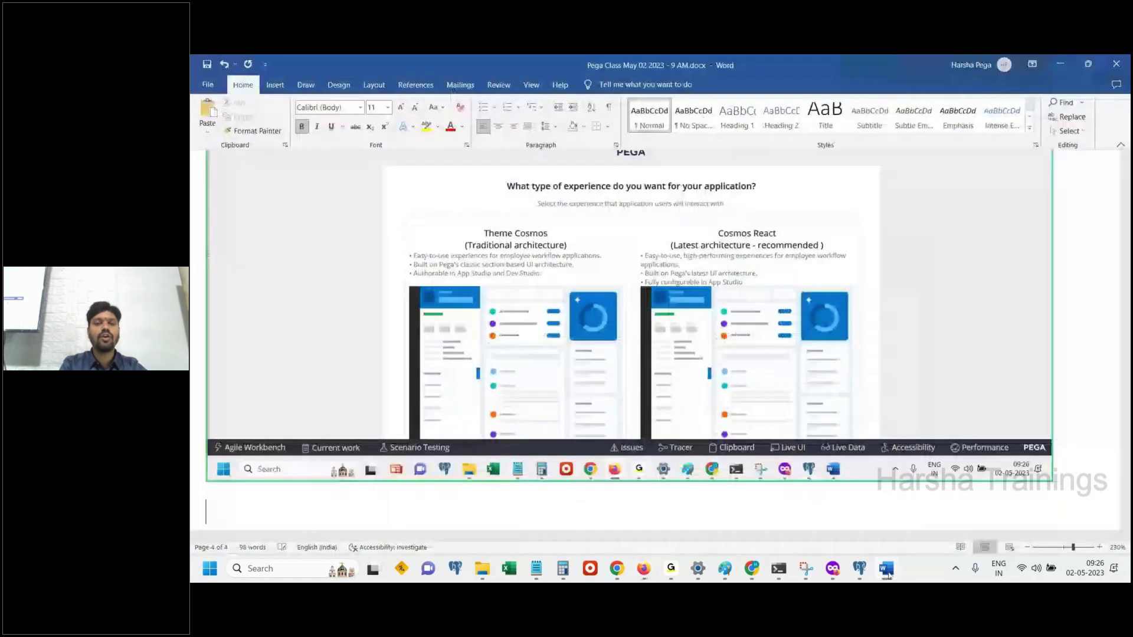
text(Click on)
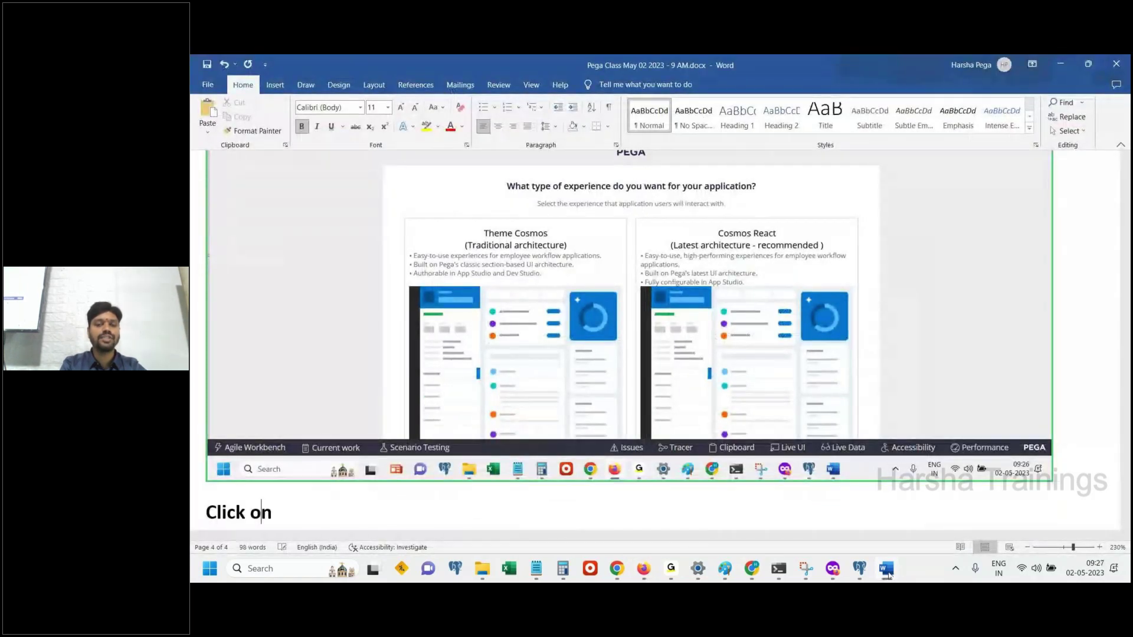
text( Tr)
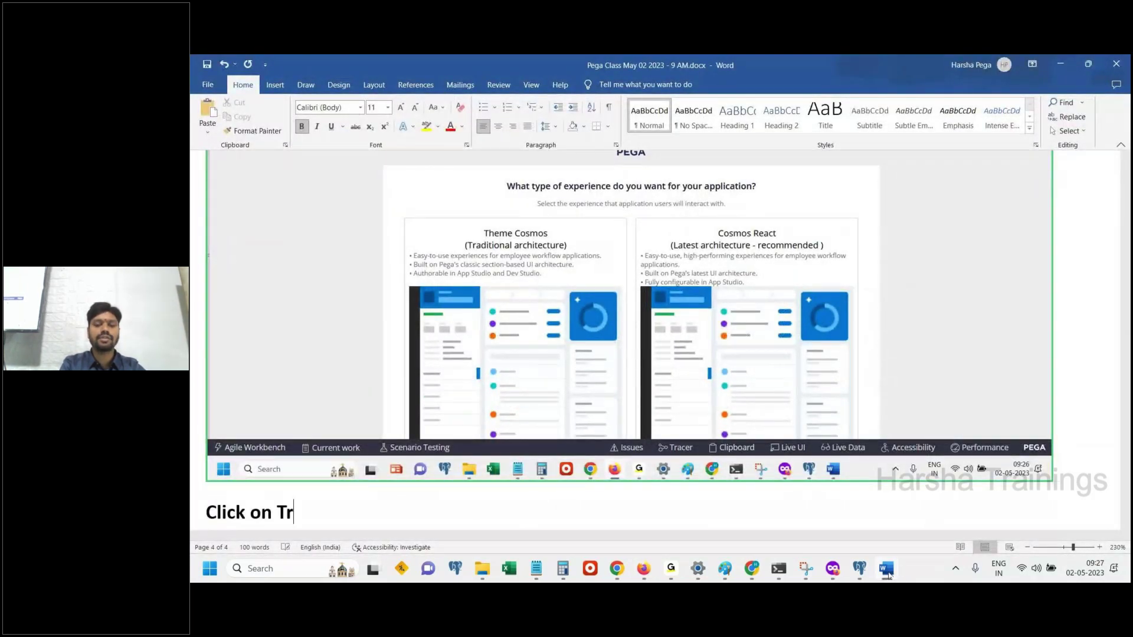
text(aditional Architec)
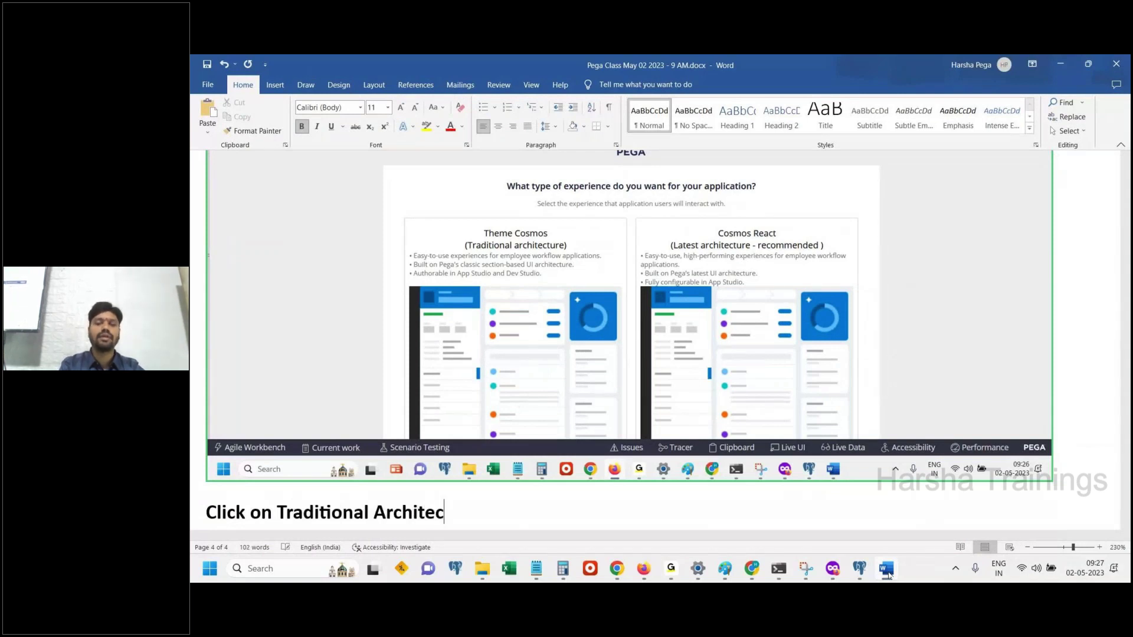
text(ture)
click(643, 568)
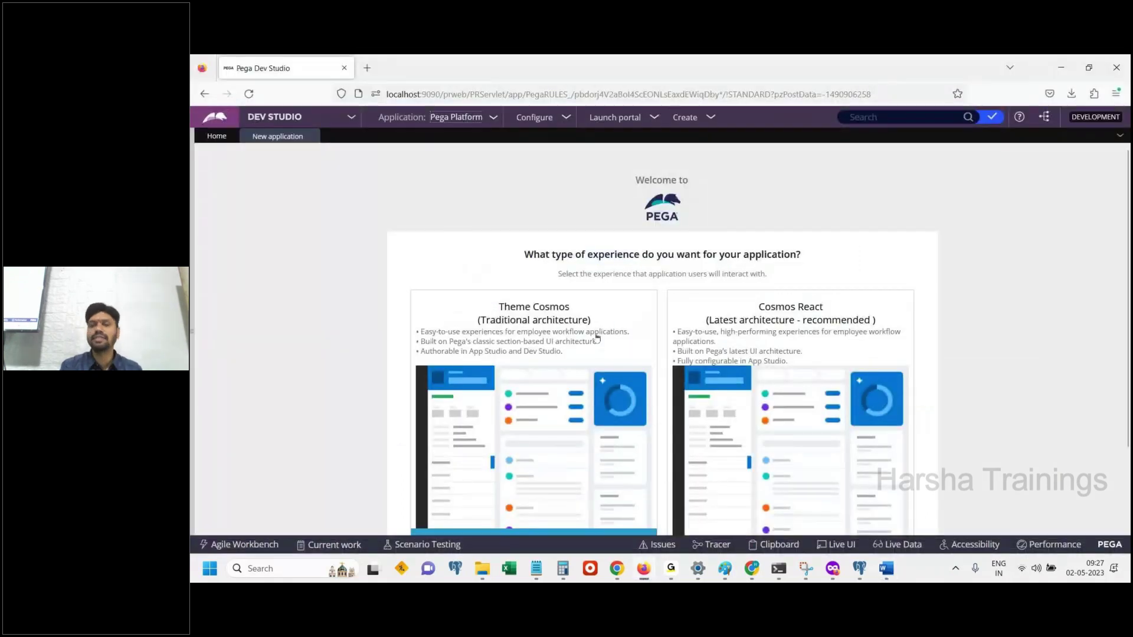
Continue to the 'Name your application' page and paste its screenshot into Word
click(597, 337)
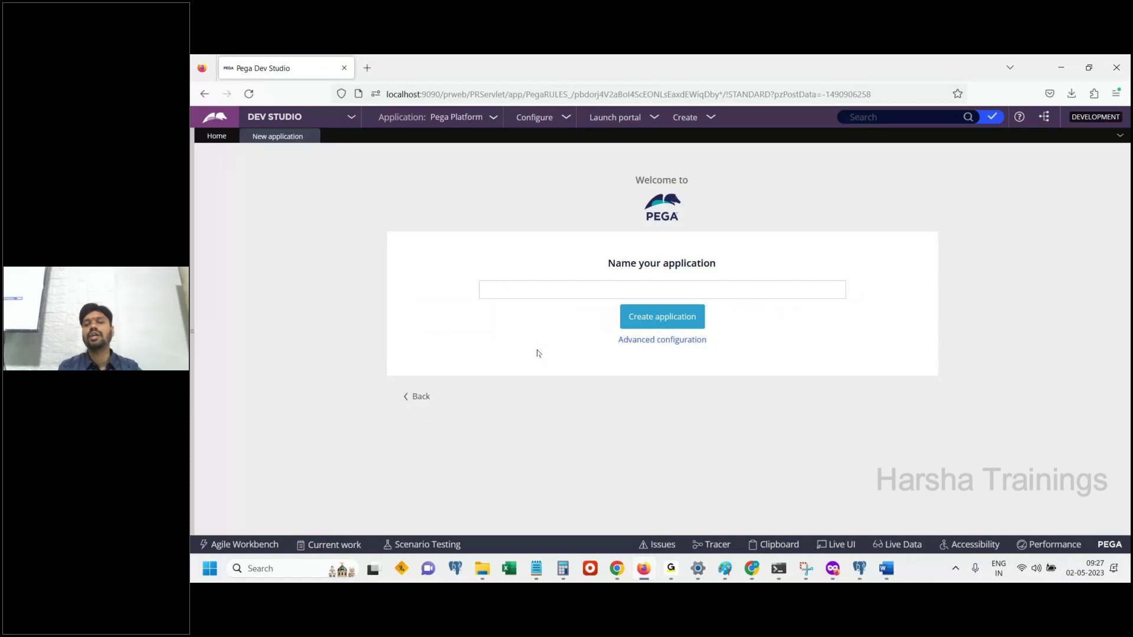
click(886, 568)
key(ctrl+v)
click(882, 572)
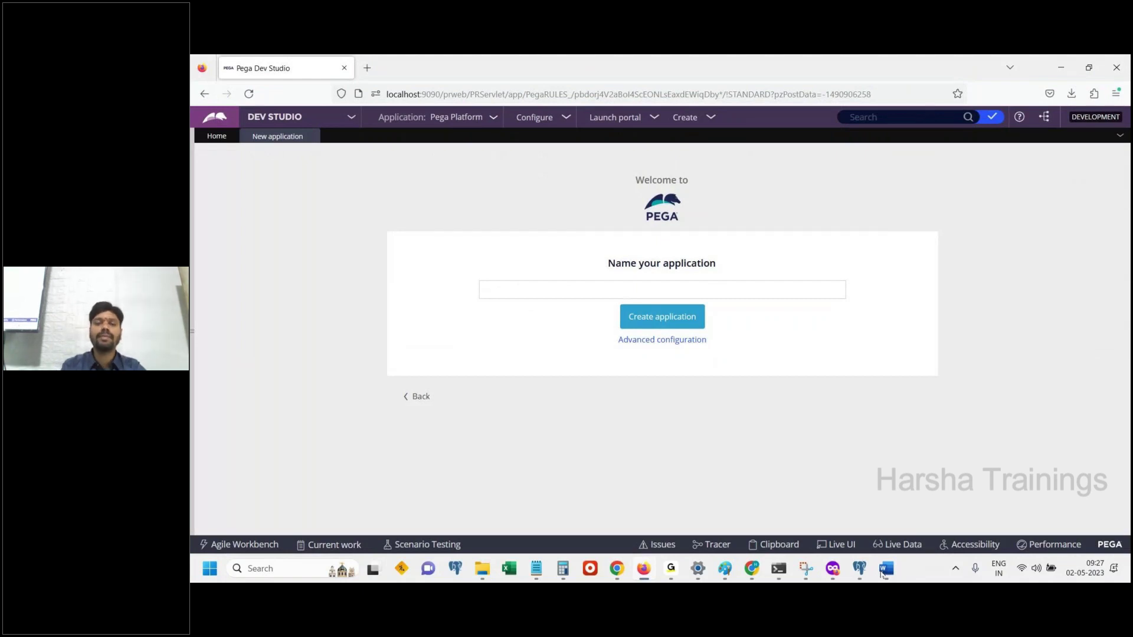
Name the application 'Liberty Insurance Group' and select the entered name
click(579, 286)
text(Liberty)
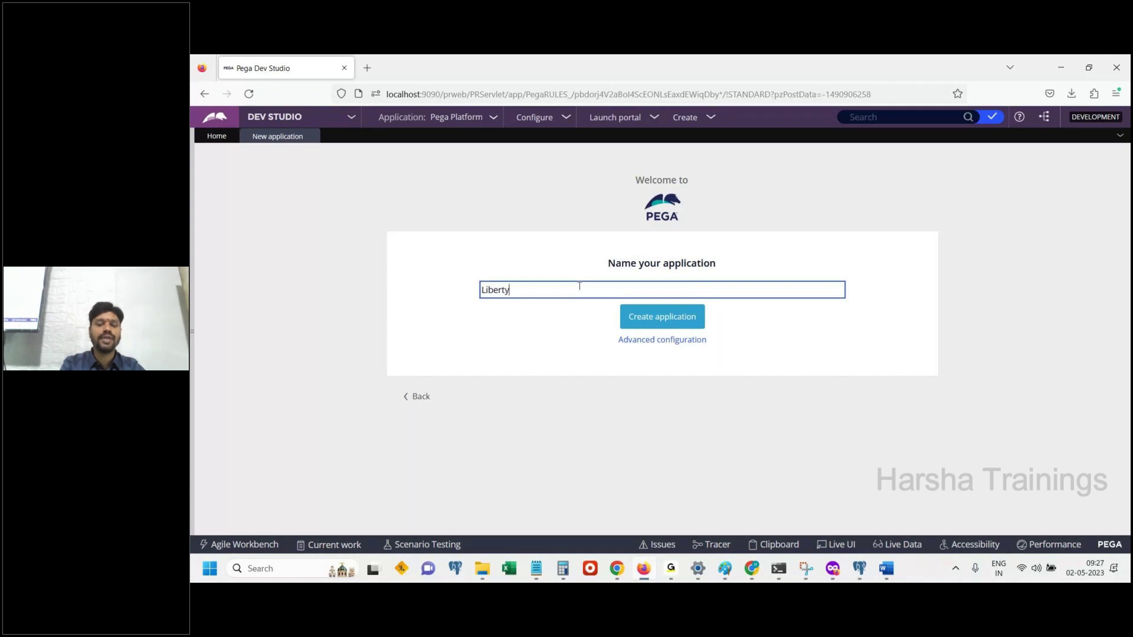
text( In)
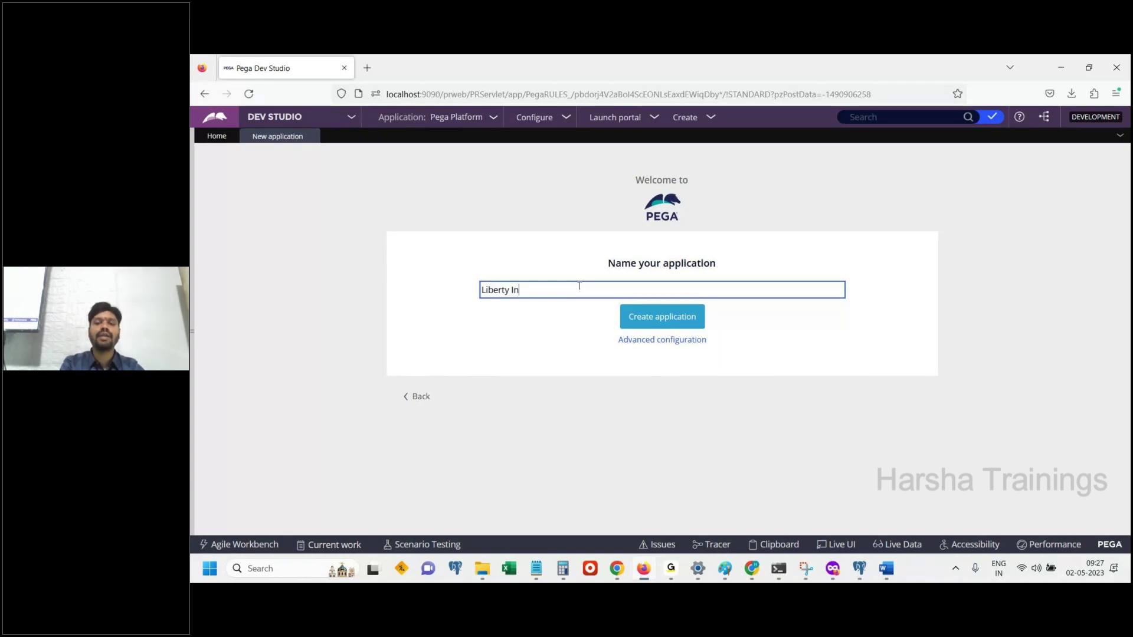
text(surance Group)
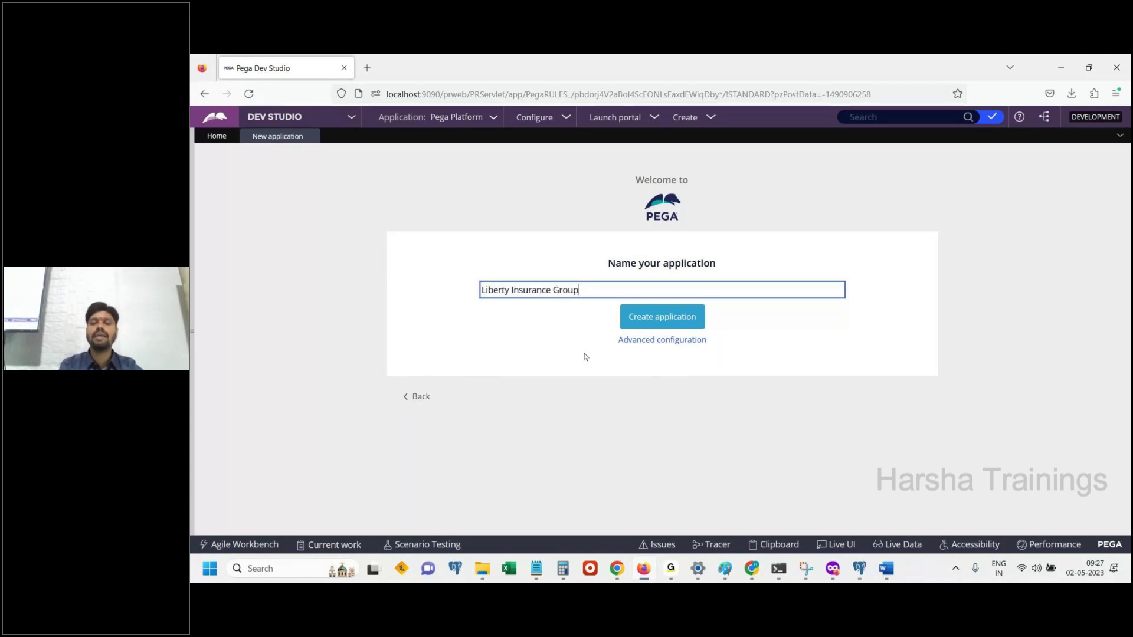
key(ctrl+a)
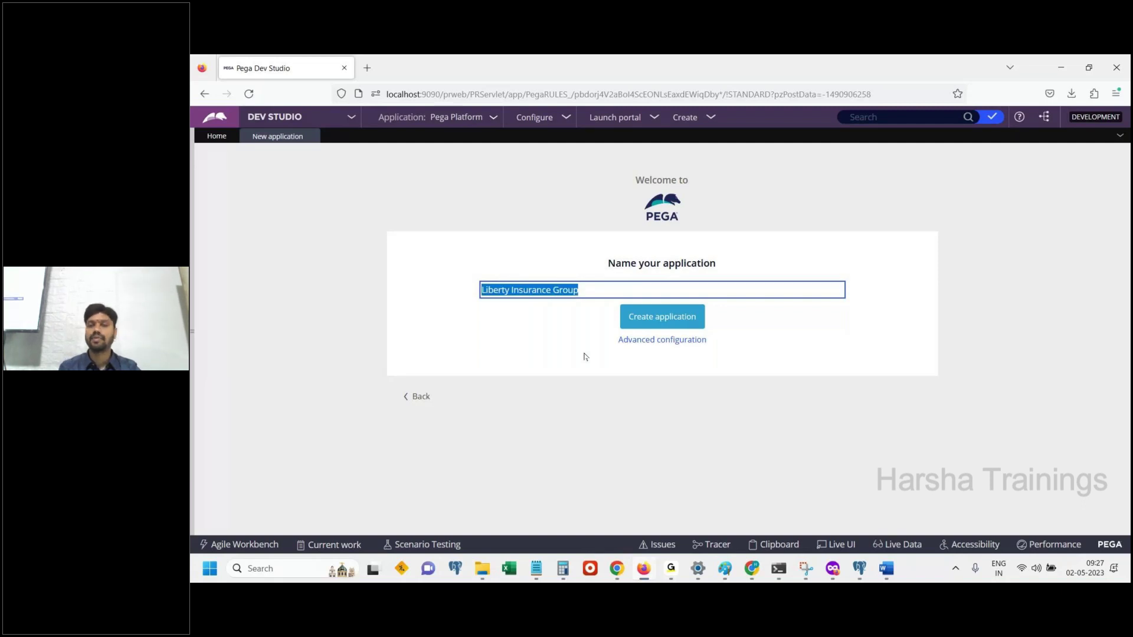
click(886, 568)
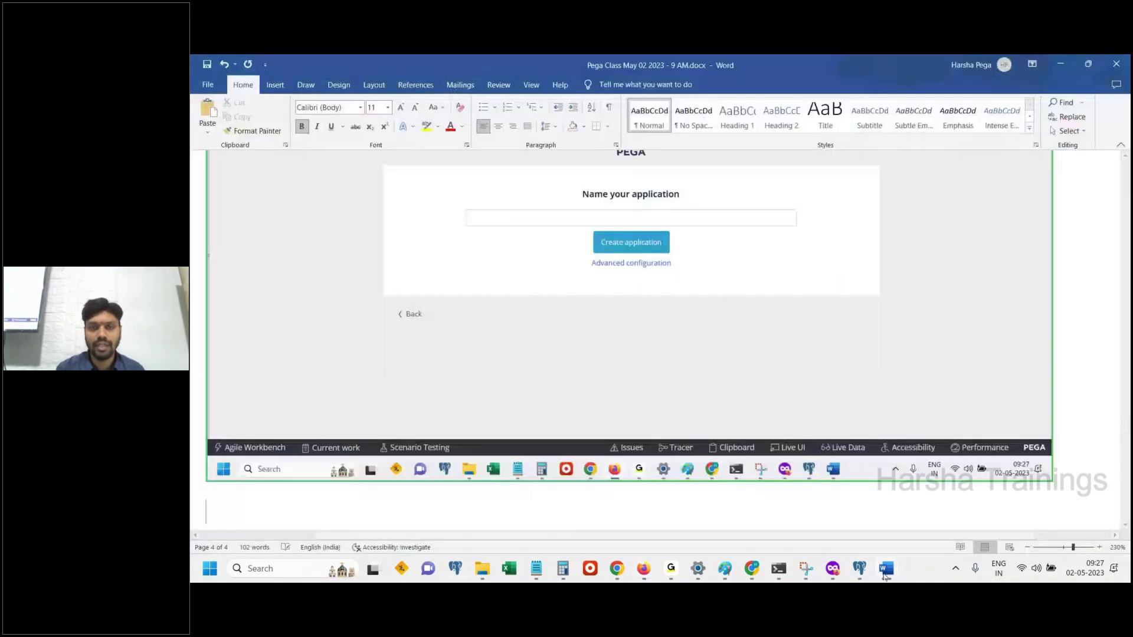
Paste the screenshot of the named Liberty Insurance Group application into Word
key(ctrl+v)
click(887, 568)
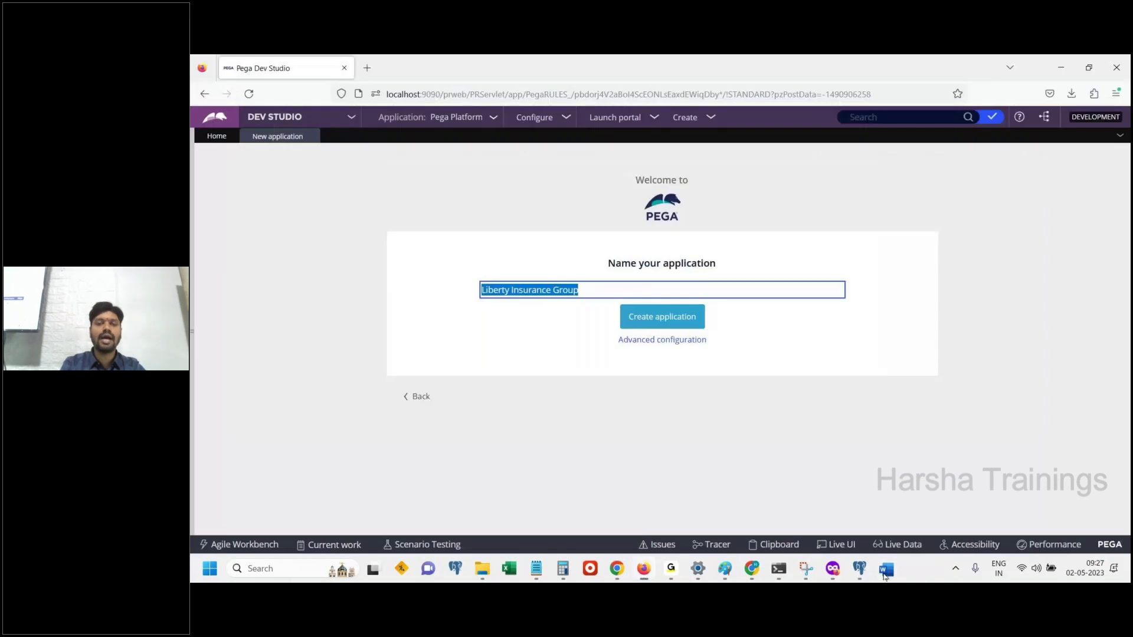
click(886, 568)
Add the caption 'Click on advanced configuration' with its spelling corrected
key(Return)
text(Click on advac)
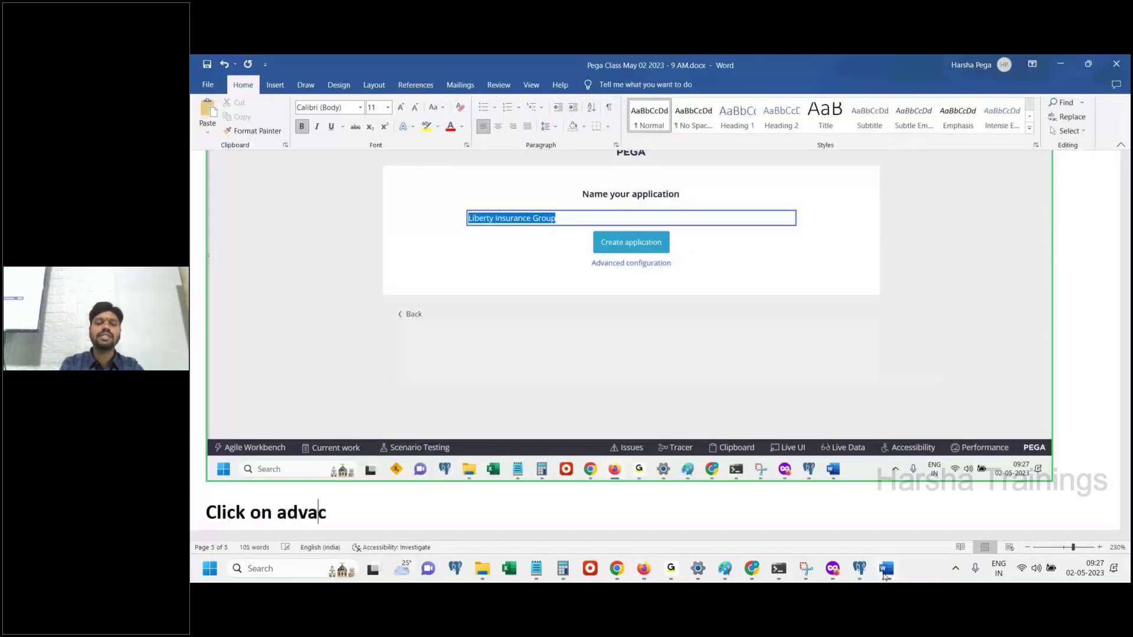
text(ned)
key(BackSpace)
key(BackSpace)
key(BackSpace)
key(BackSpace)
text(nced)
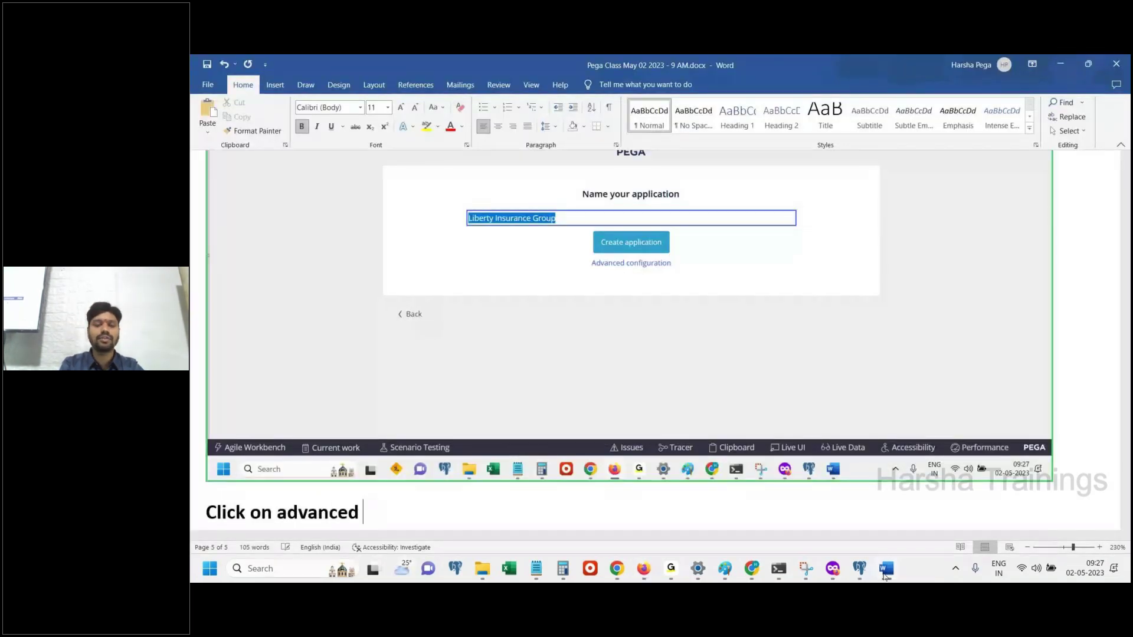
text( cond)
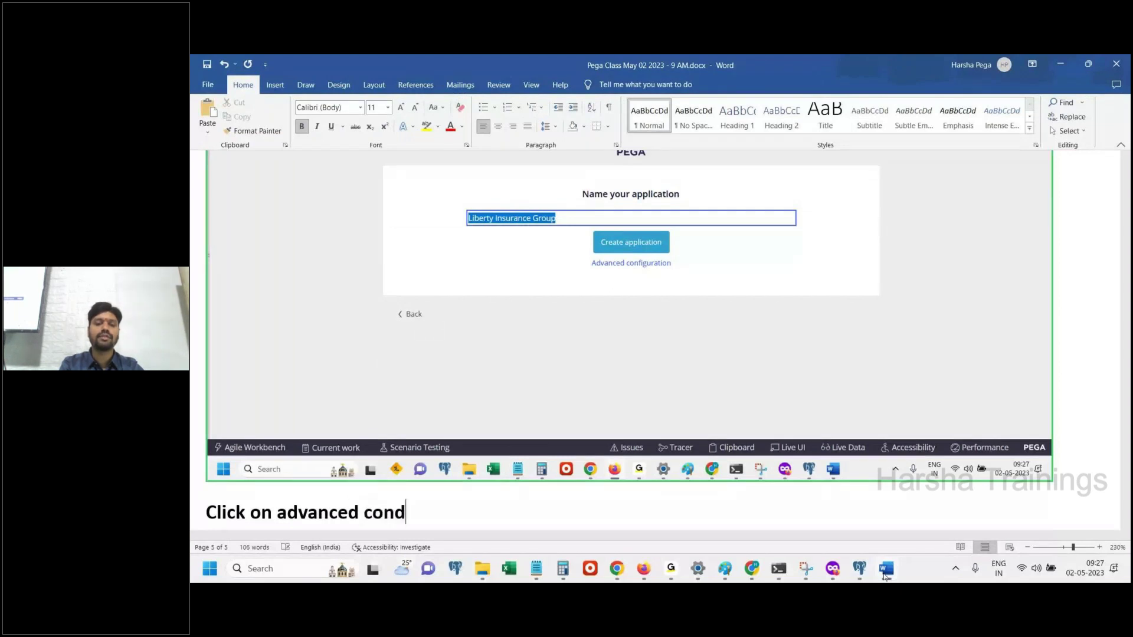
text(figuration)
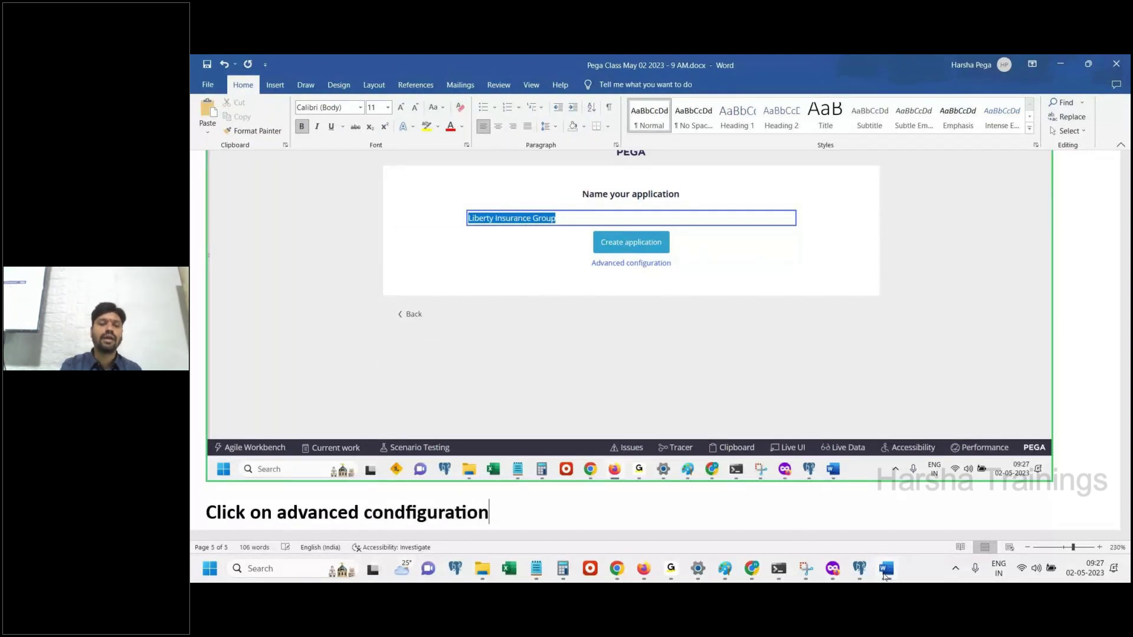
key(Return)
right_click(378, 449)
click(430, 211)
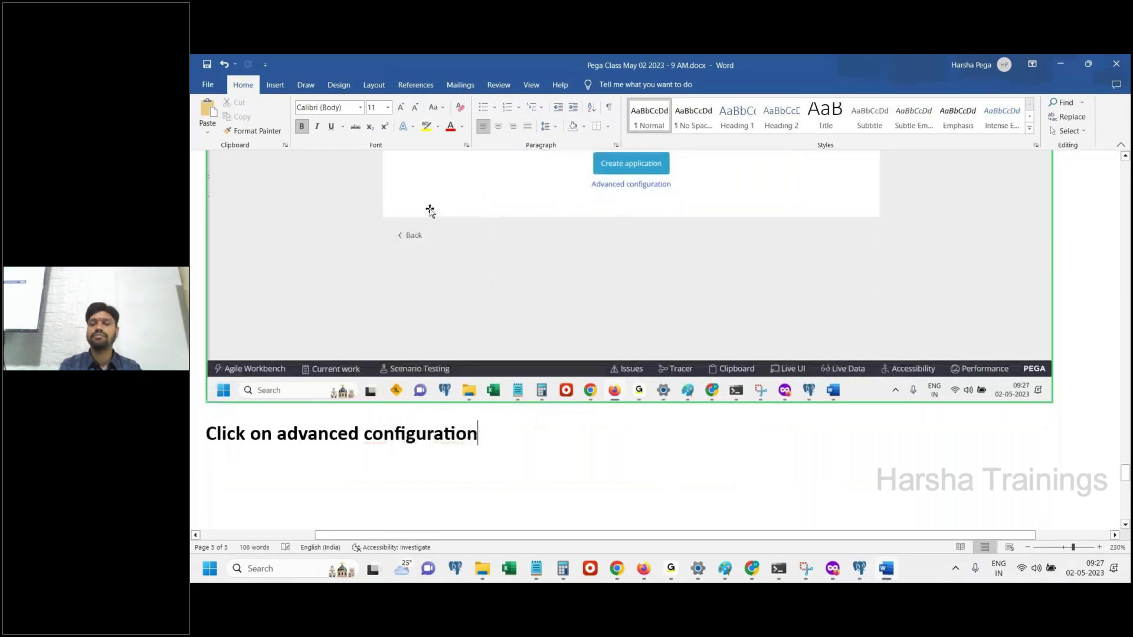
key(Return)
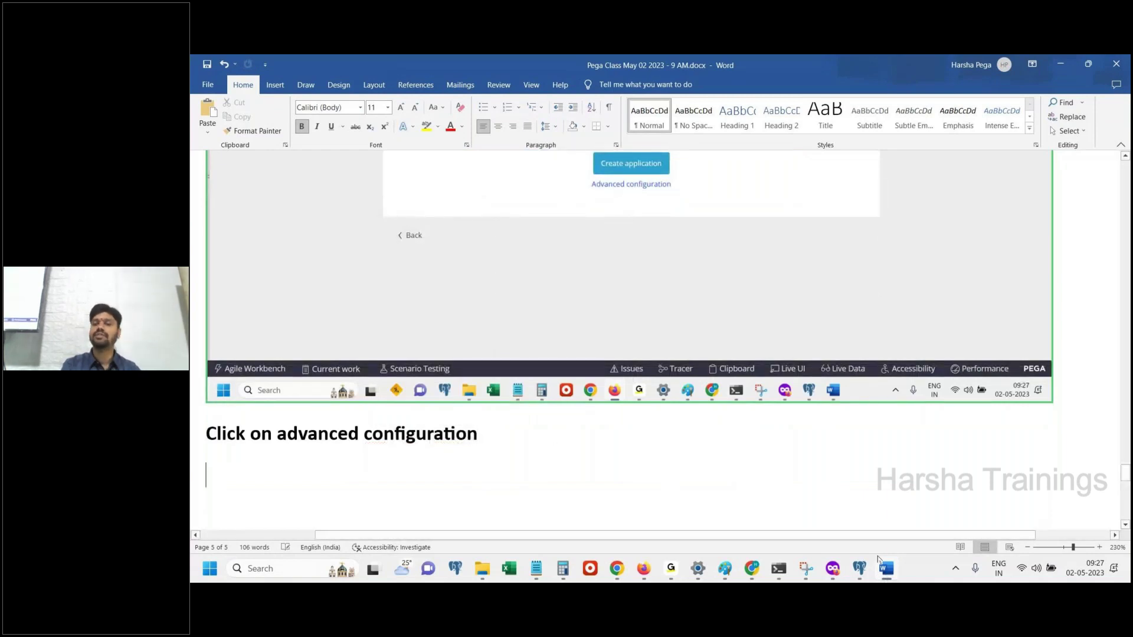
click(885, 567)
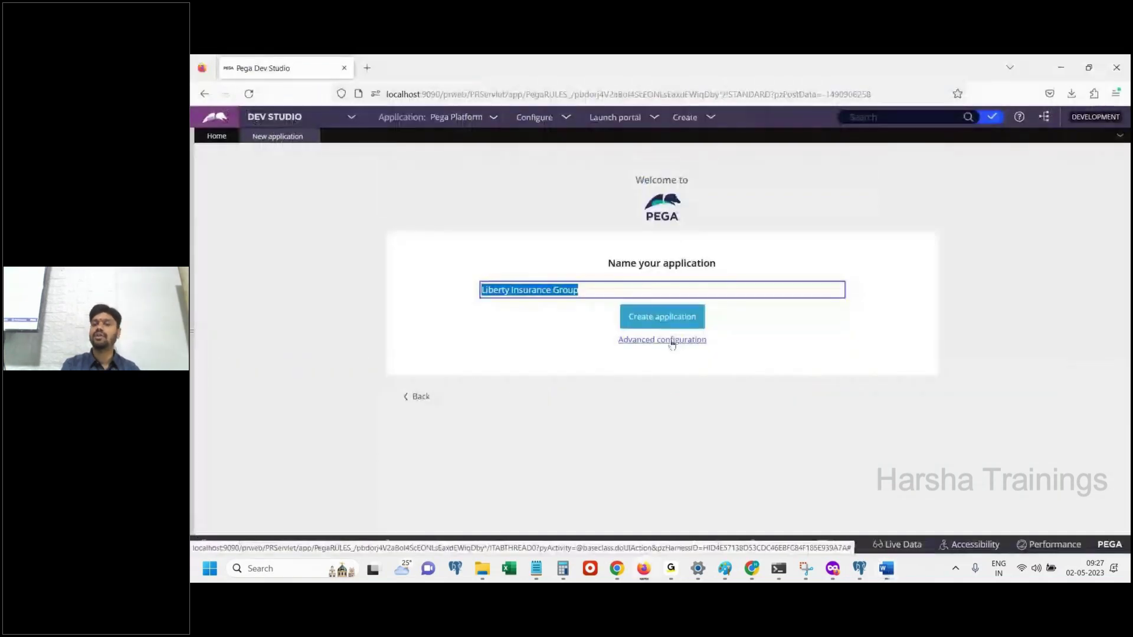
Open Advanced configuration and highlight the Application structure label
click(672, 340)
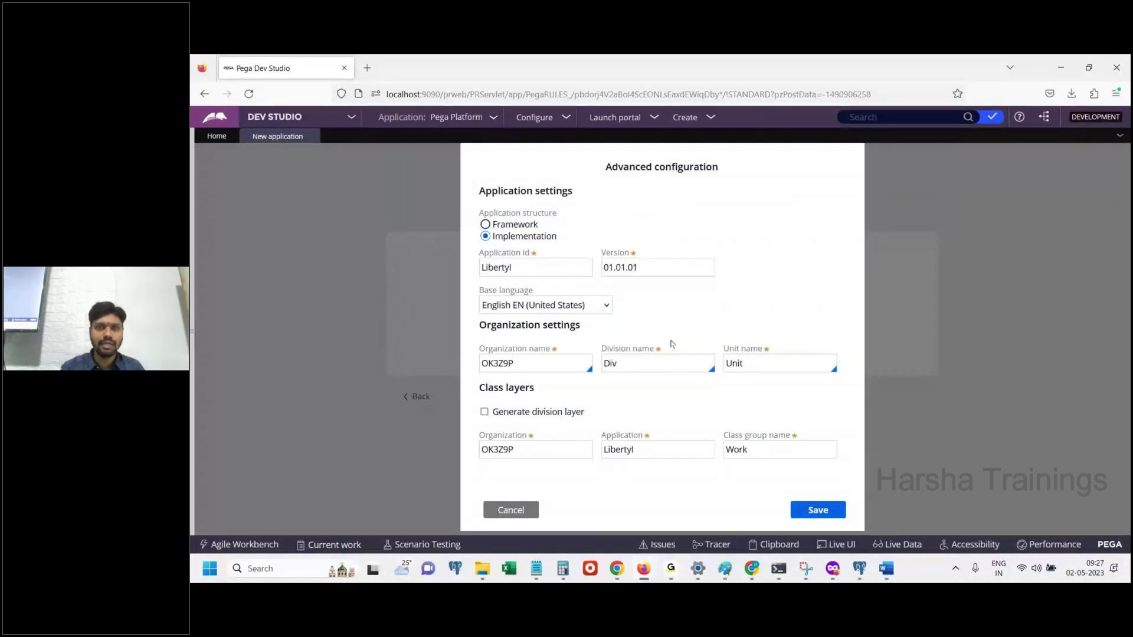
drag(480, 216, 568, 220)
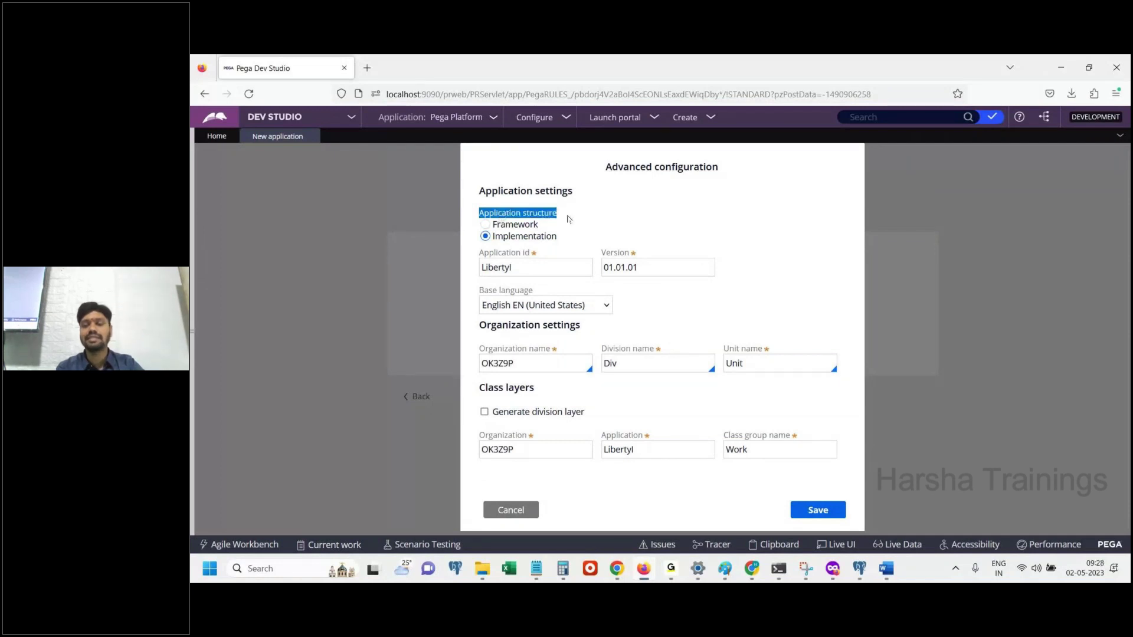
click(885, 569)
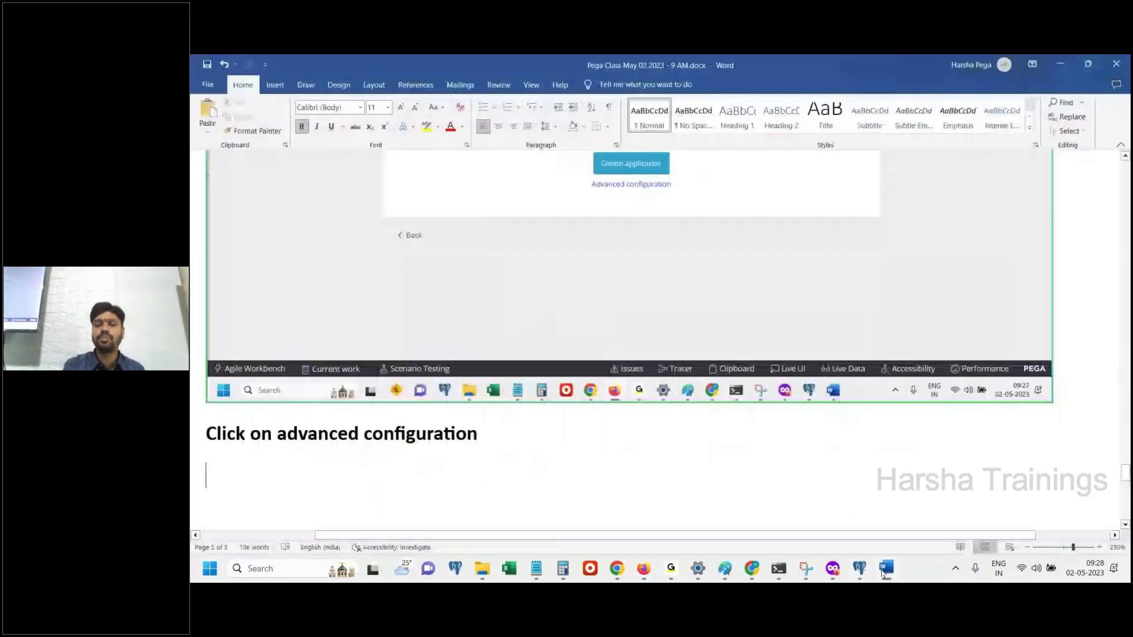
Paste the Advanced configuration screenshot showing Implementation into the Word notes
key(ctrl+v)
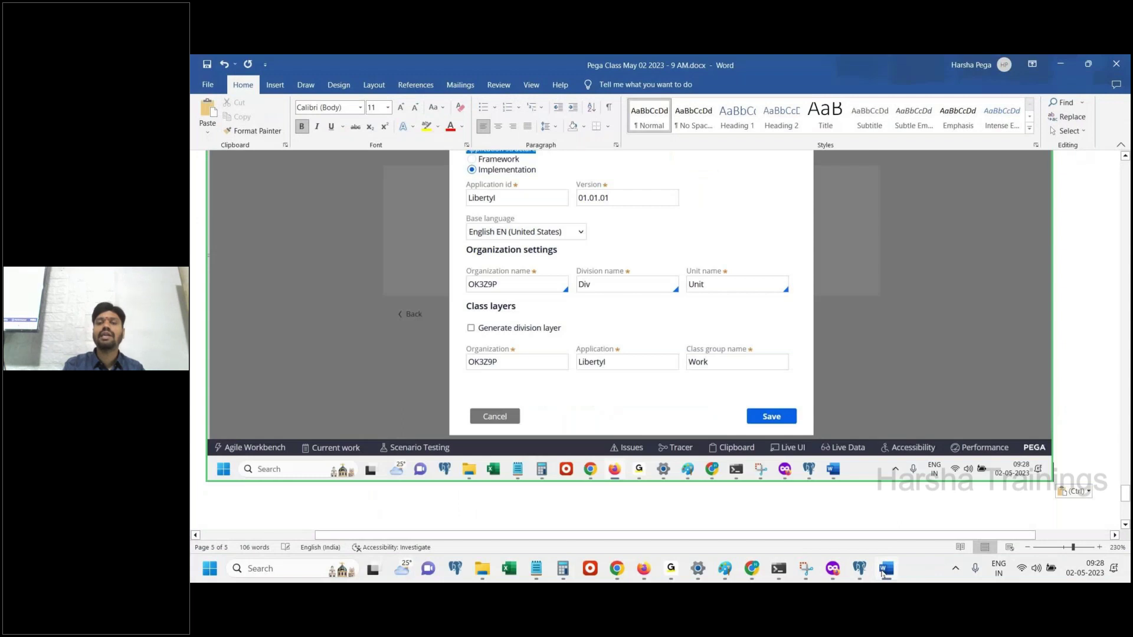
click(885, 569)
key(Escape)
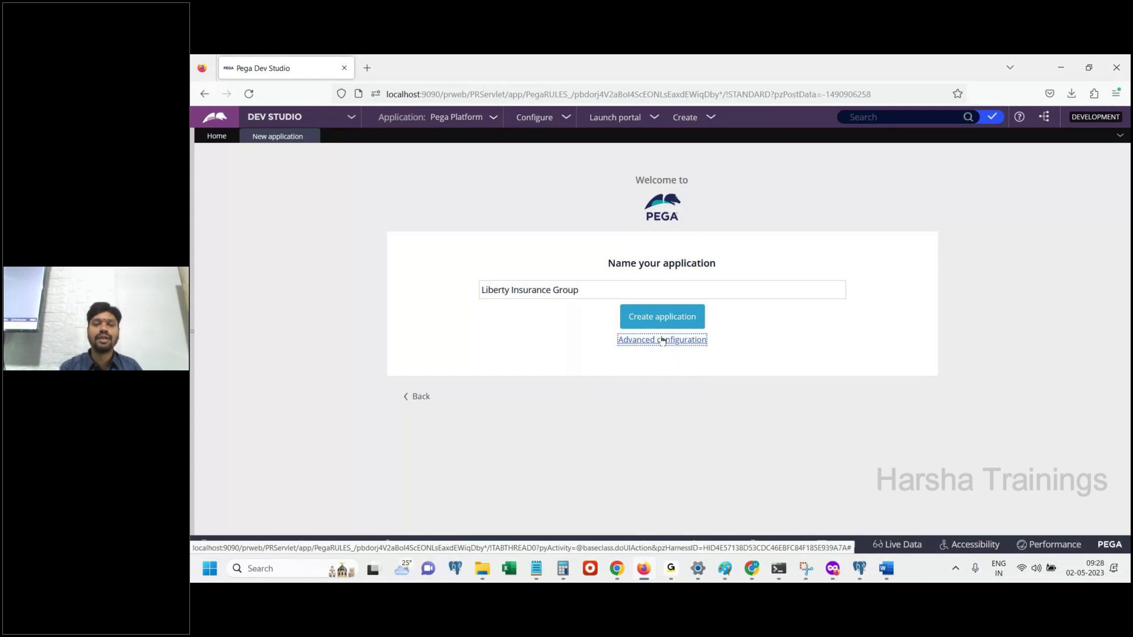
Reopen Advanced configuration and set the application structure to Framework
click(662, 340)
click(485, 225)
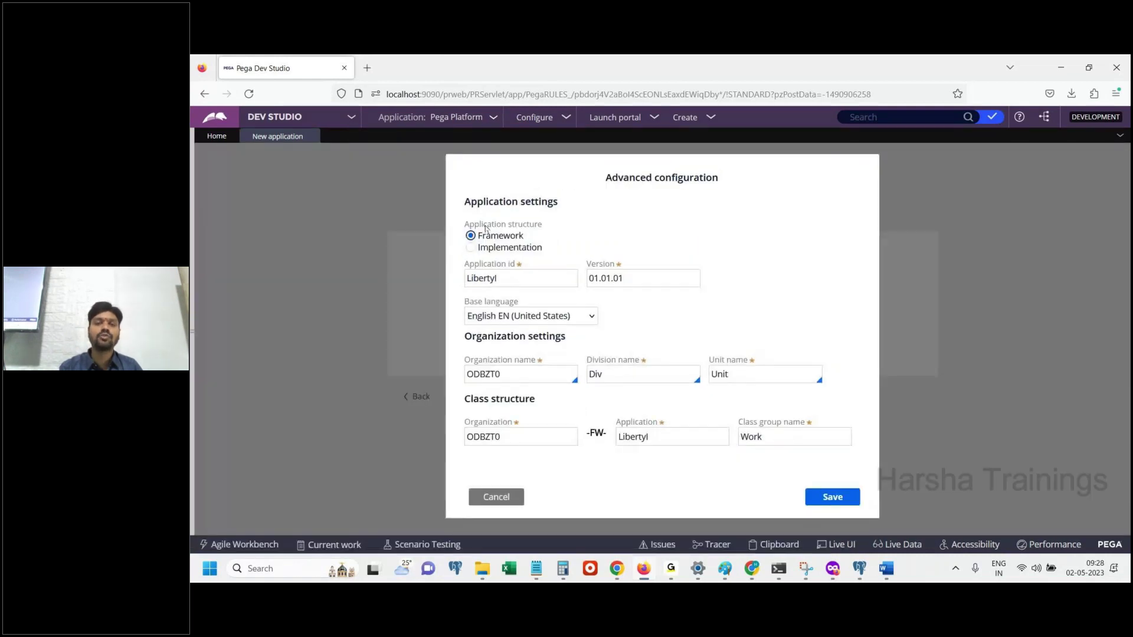
drag(479, 236, 544, 239)
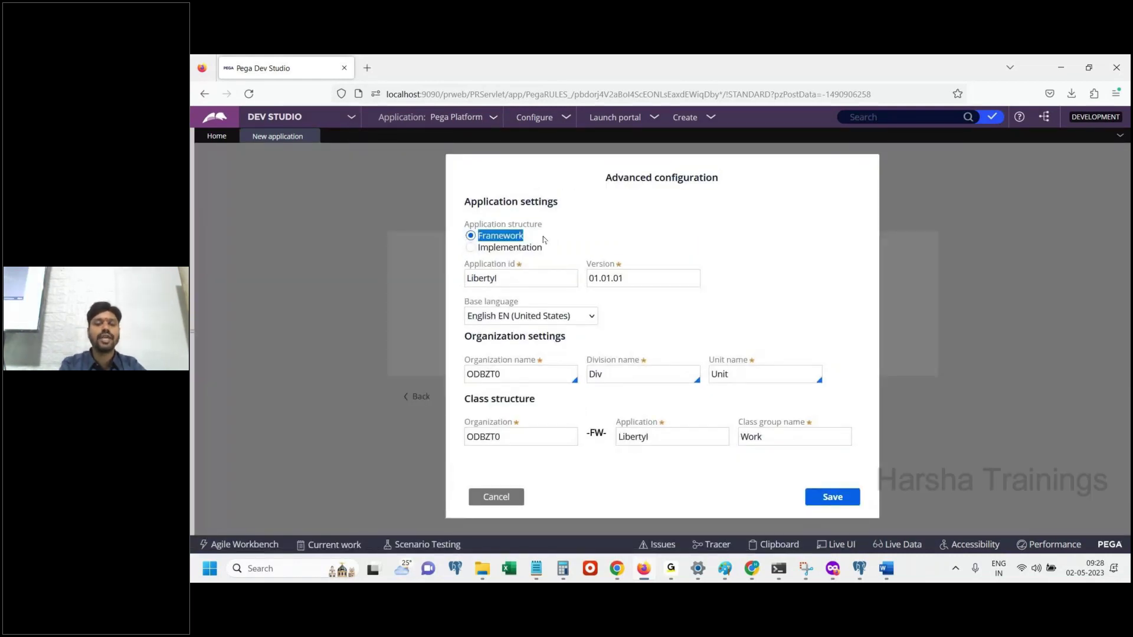
click(886, 570)
Write 'Change the application type to be "FW"' and paste the Framework screenshot below it
text(t)
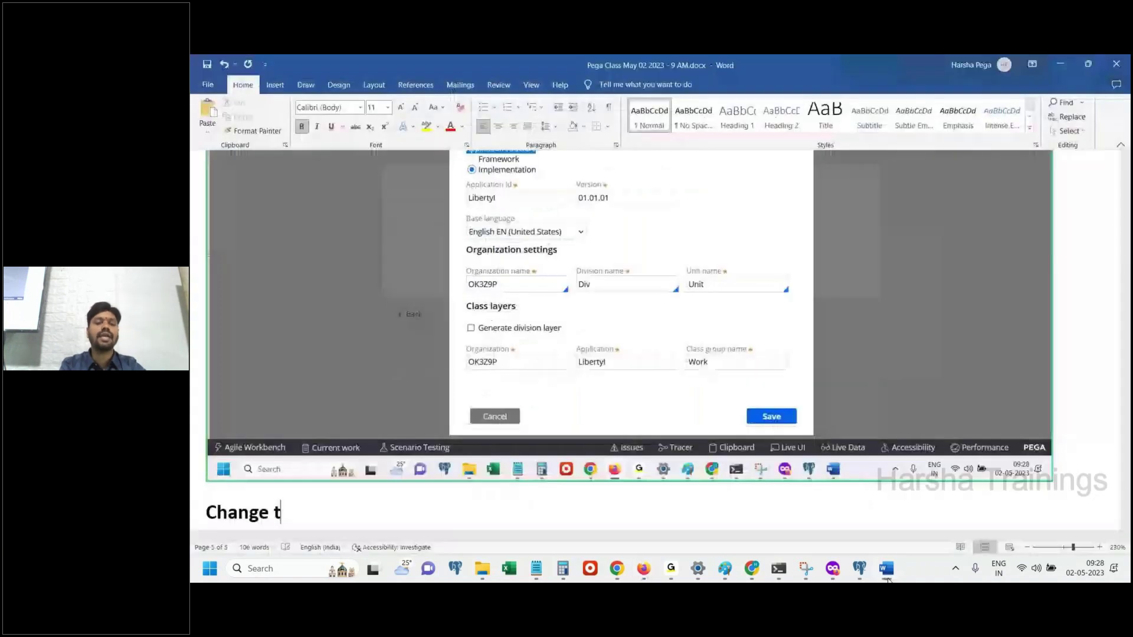
text(he application type )
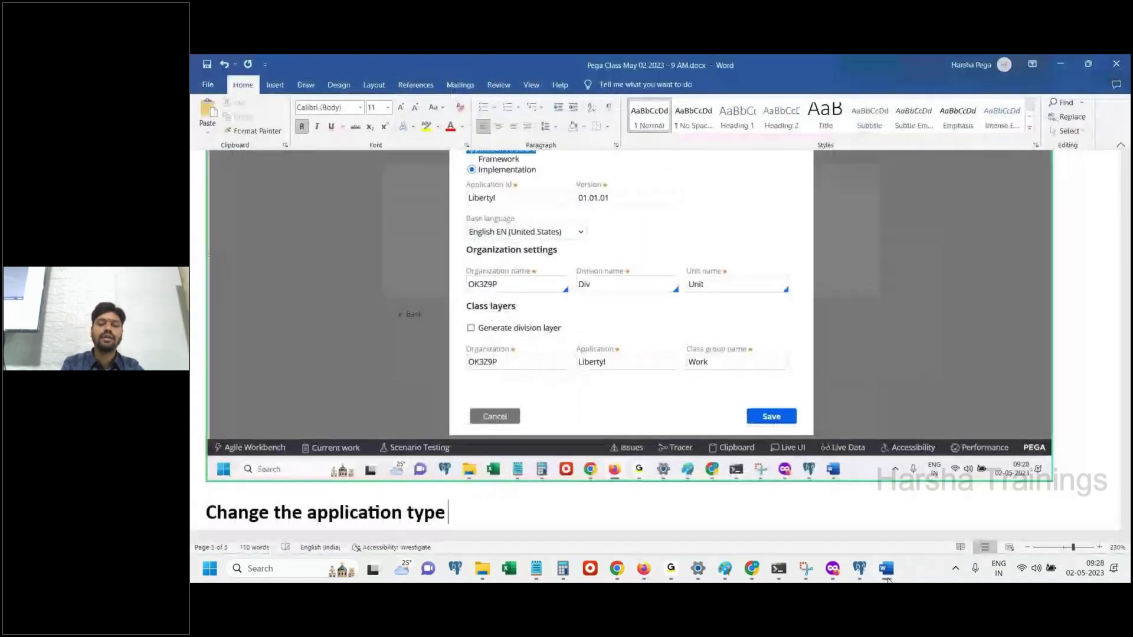
text(to be "FW")
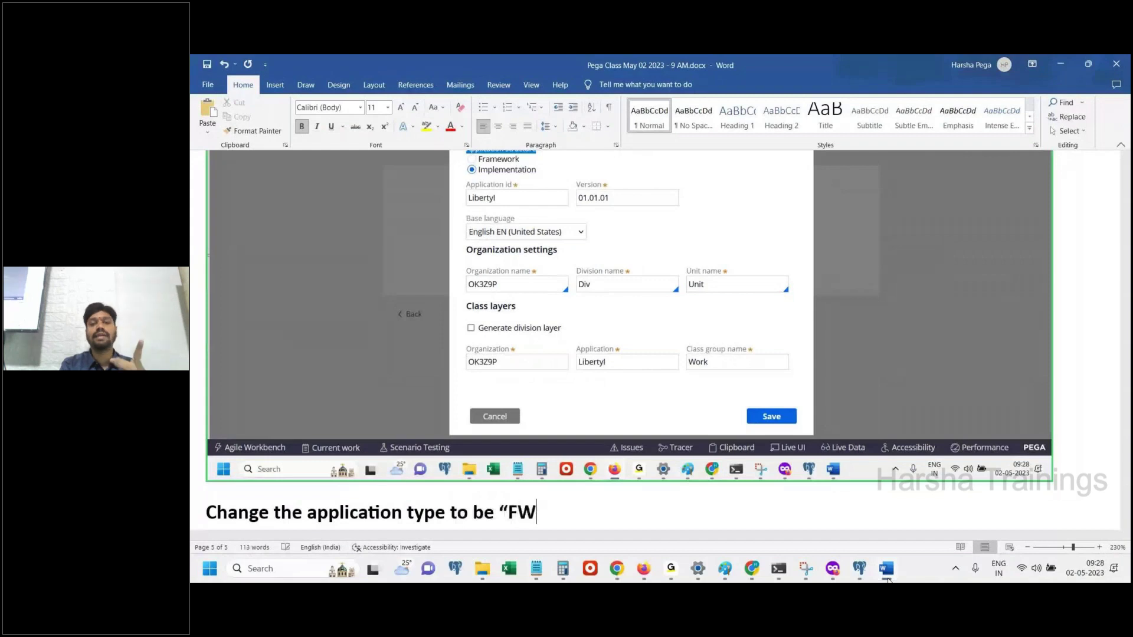
key(Return)
key(ctrl+v)
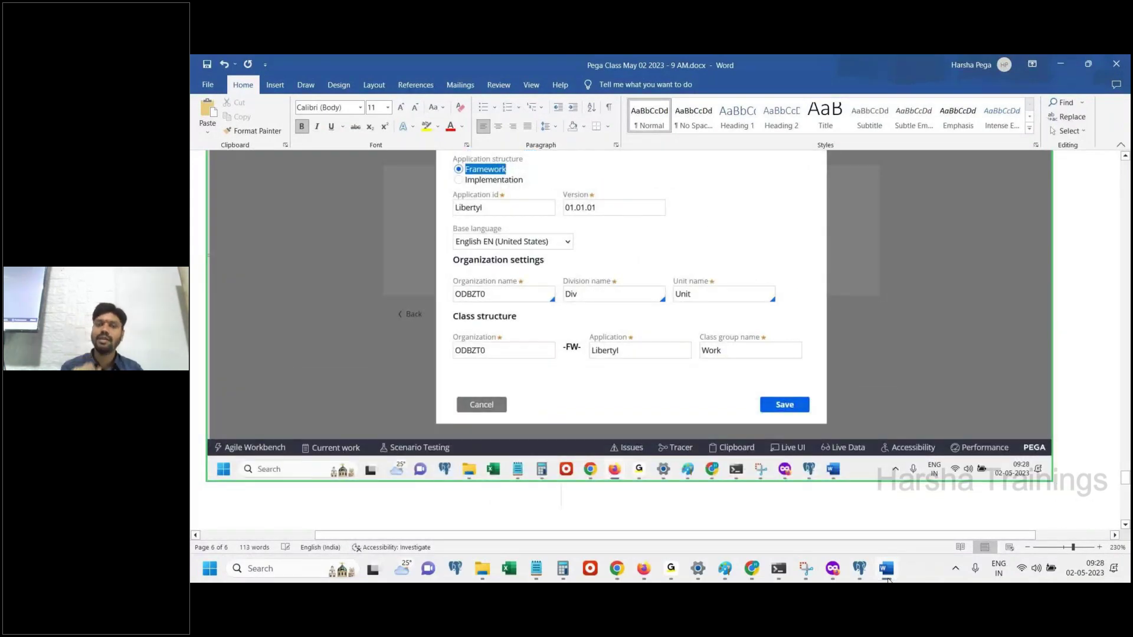
click(886, 569)
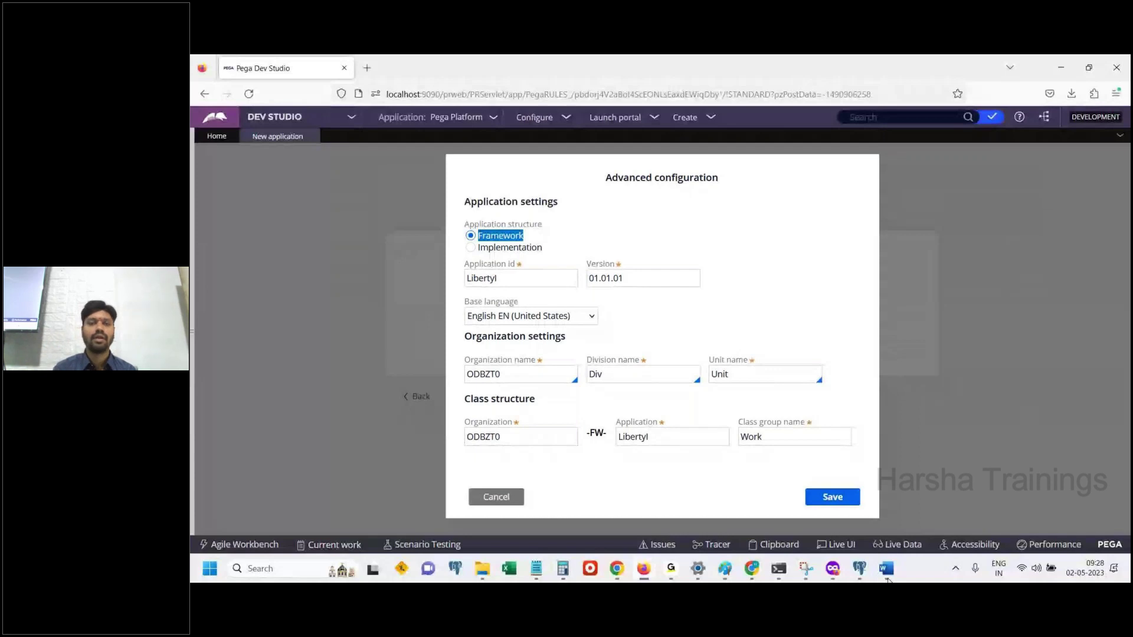
Inspect the Libertyl application id and ODBZT0 organization name fields, then return to Word
click(468, 275)
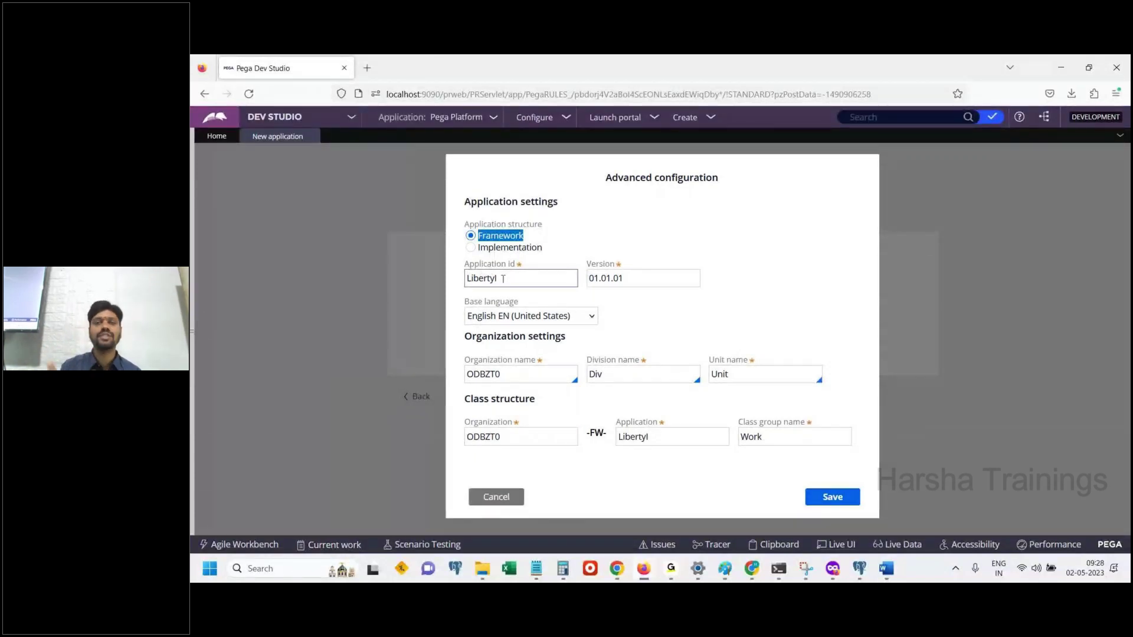
click(504, 279)
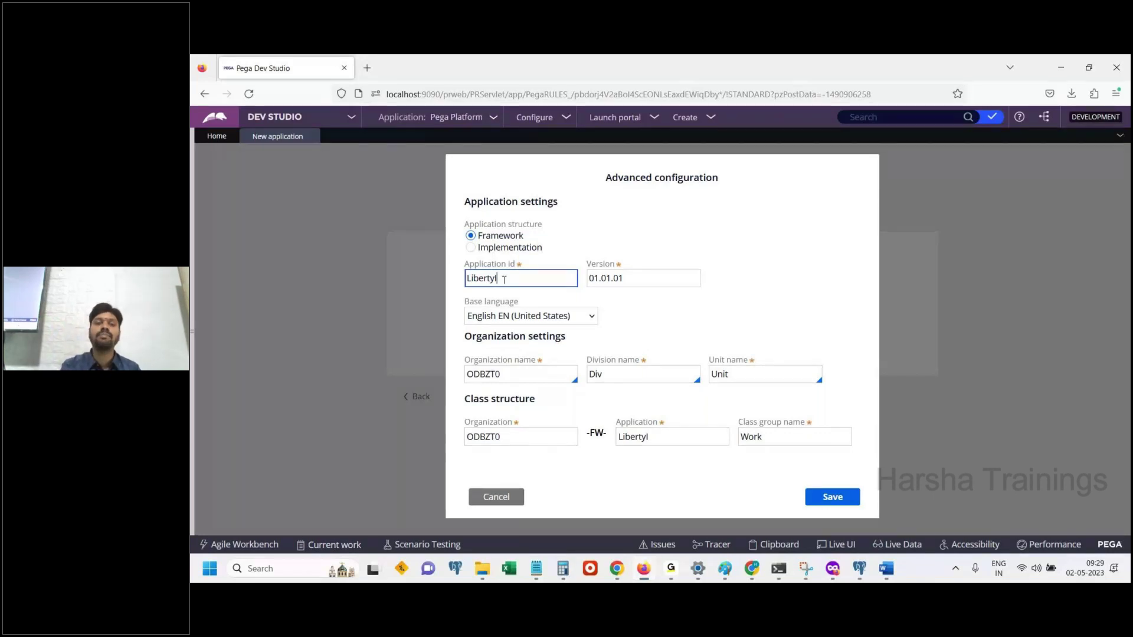
double_click(504, 279)
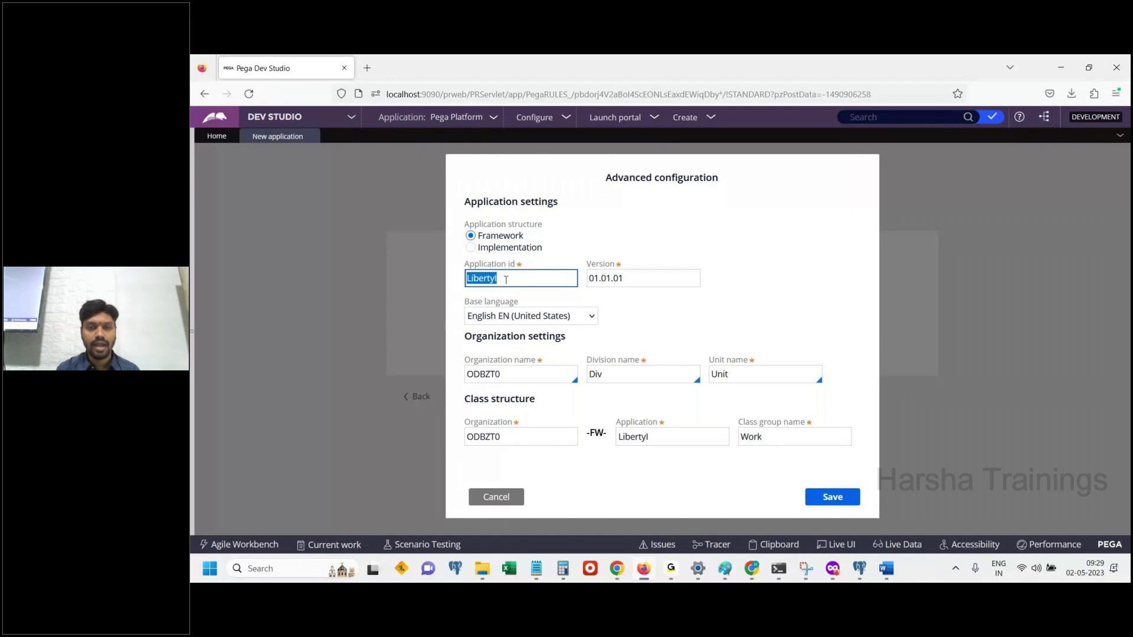
click(511, 380)
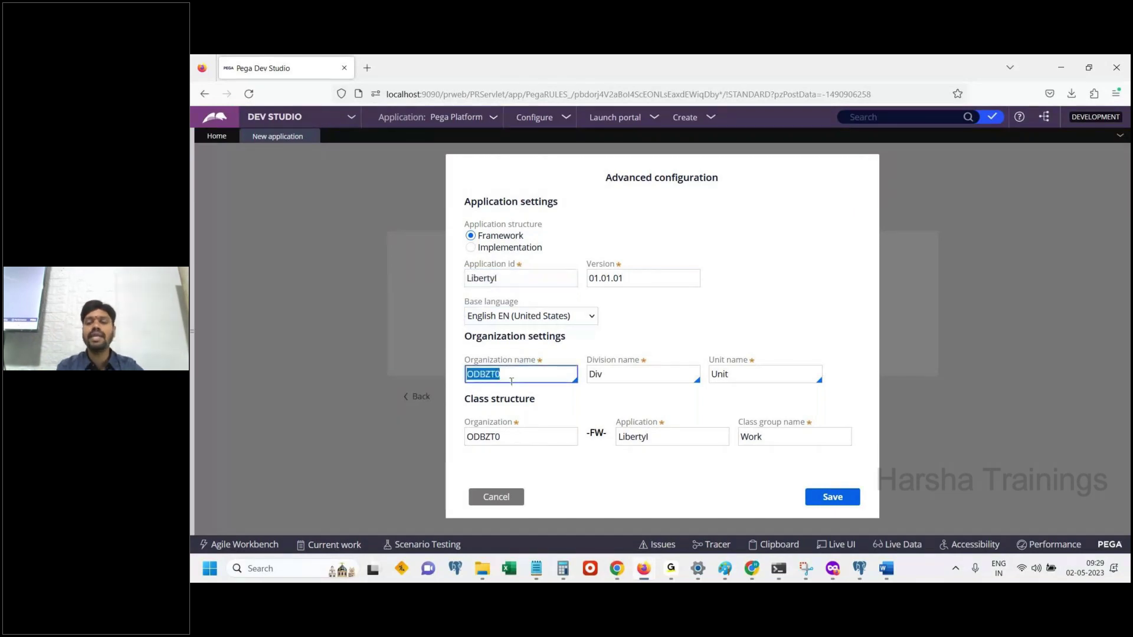
click(885, 568)
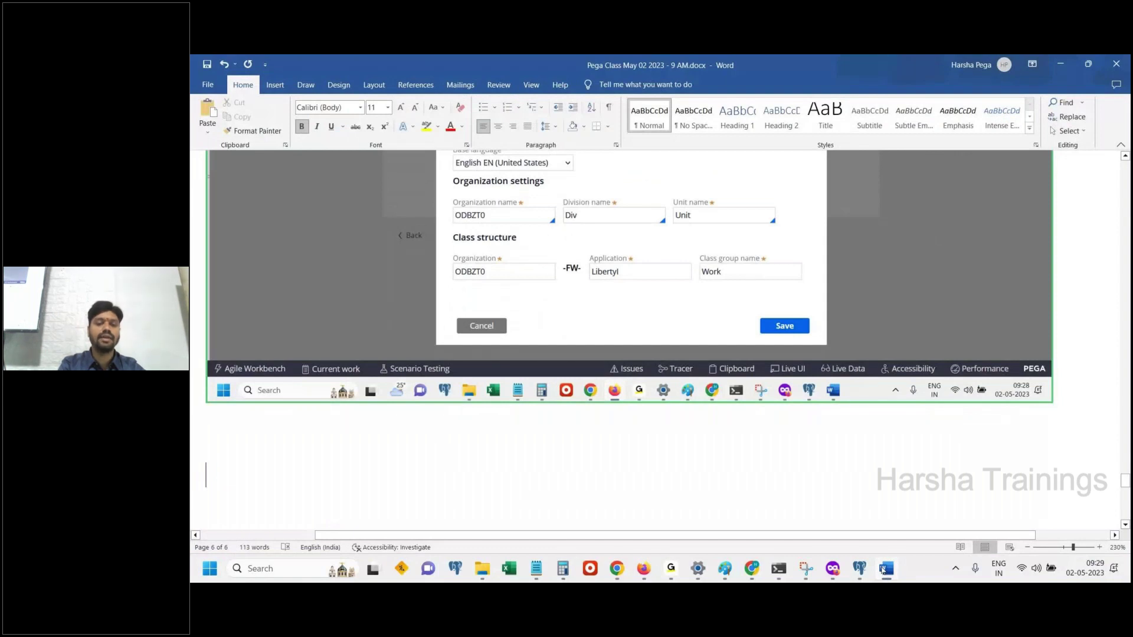
Delete the half-typed 'There is a rando' sentence in Word and go back to Pega
text(There is a rando)
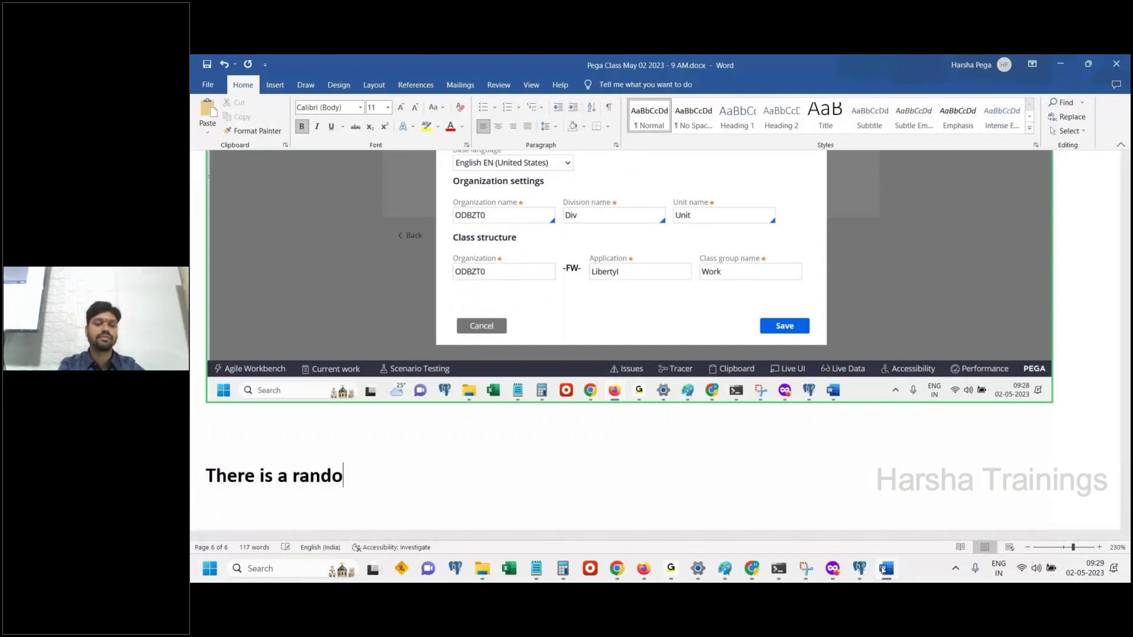
key(BackSpace)
key(BackSpace)
key(BackSpace)
key(BackSpace)
key(BackSpace)
key(BackSpace)
key(BackSpace)
key(BackSpace)
key(BackSpace)
key(BackSpace)
key(BackSpace)
key(BackSpace)
key(BackSpace)
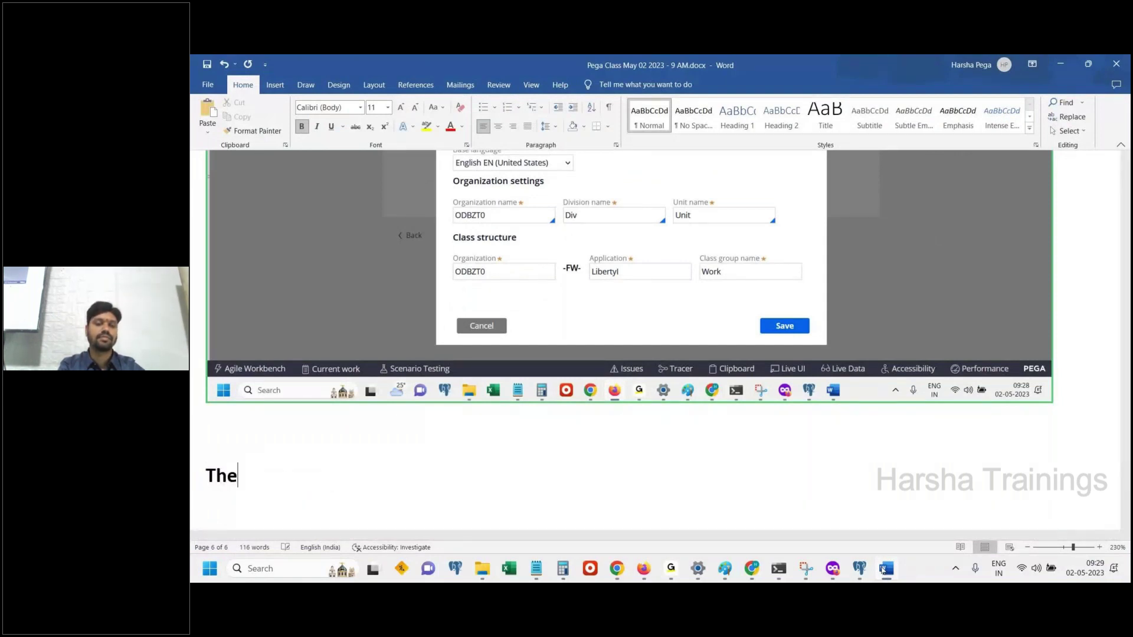
key(BackSpace)
key(BackSpace)
key(BackSpace)
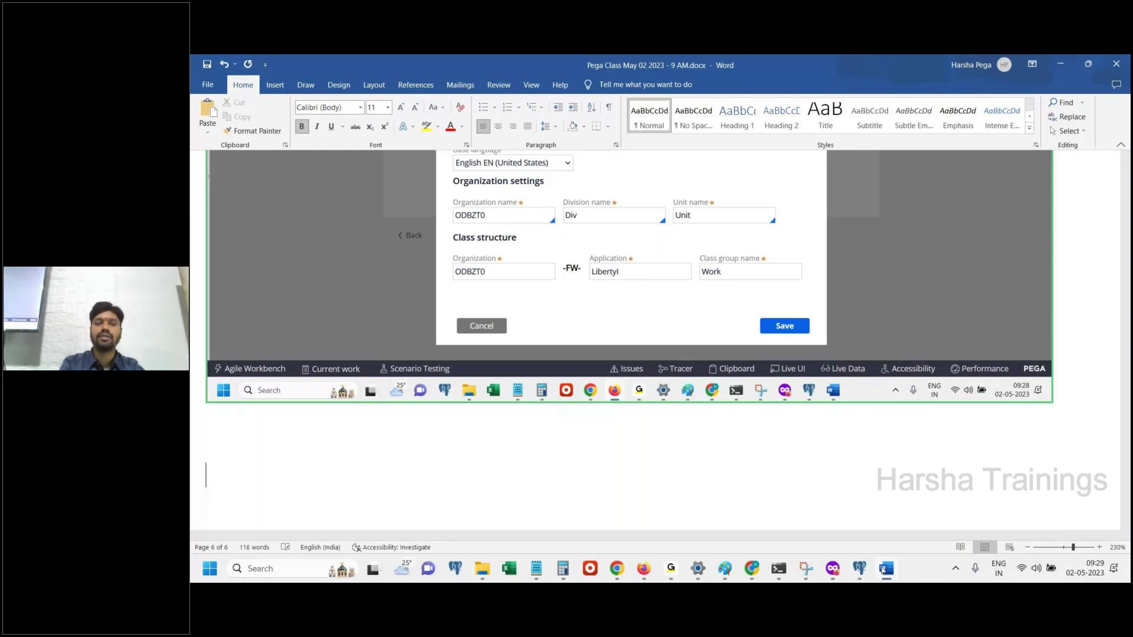
click(885, 568)
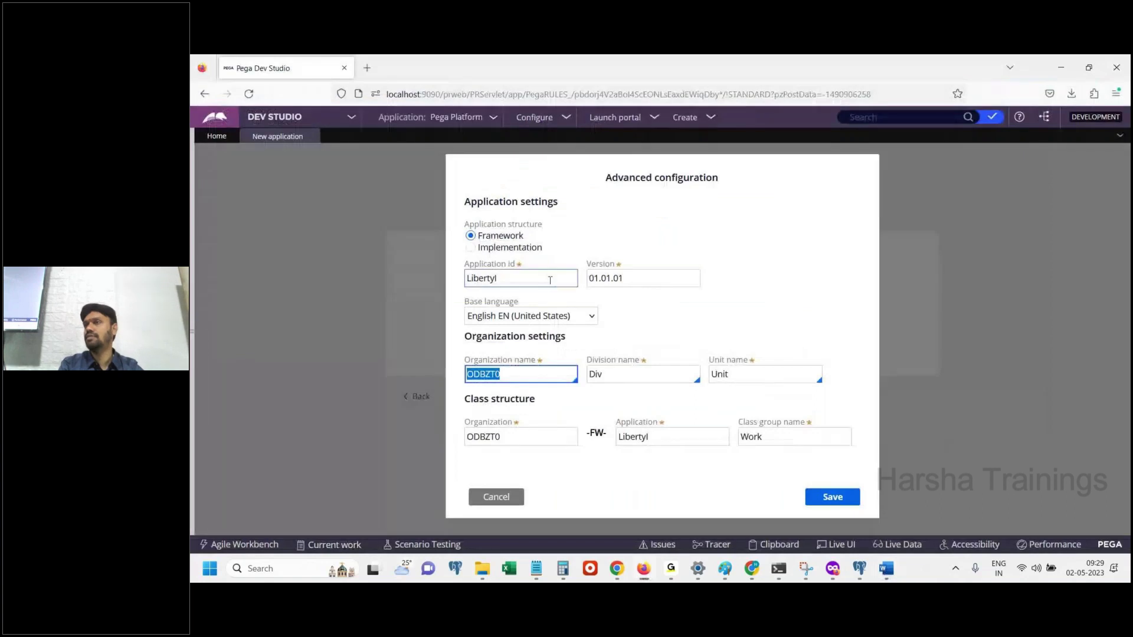
Cancel and reopen the advanced configuration, then select the regenerated organization name OTI2KD
click(518, 280)
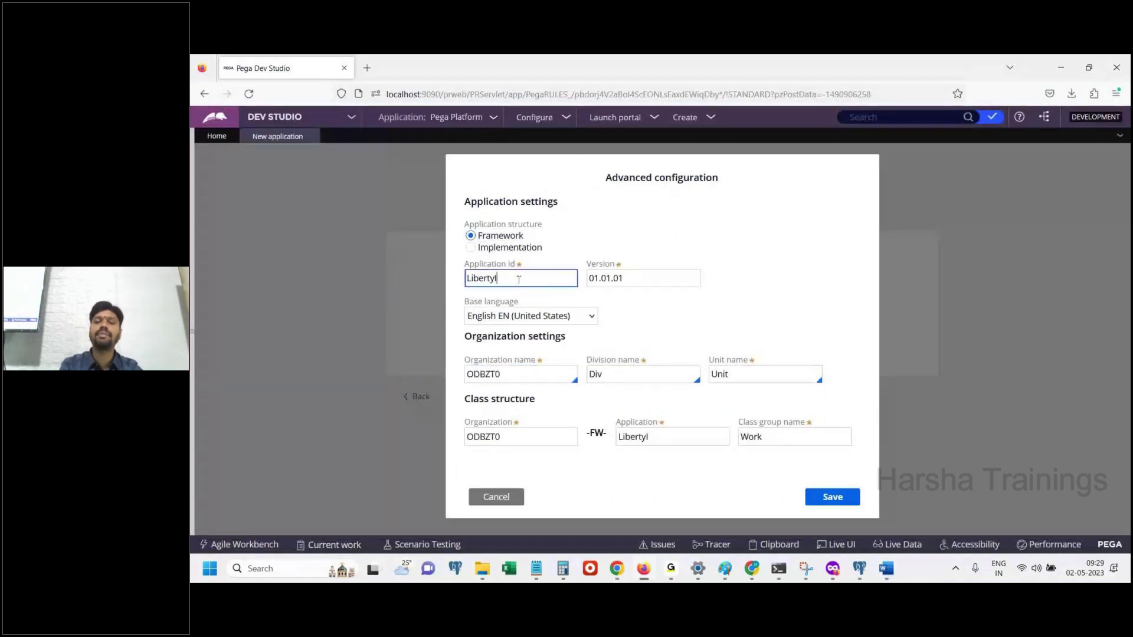
click(498, 501)
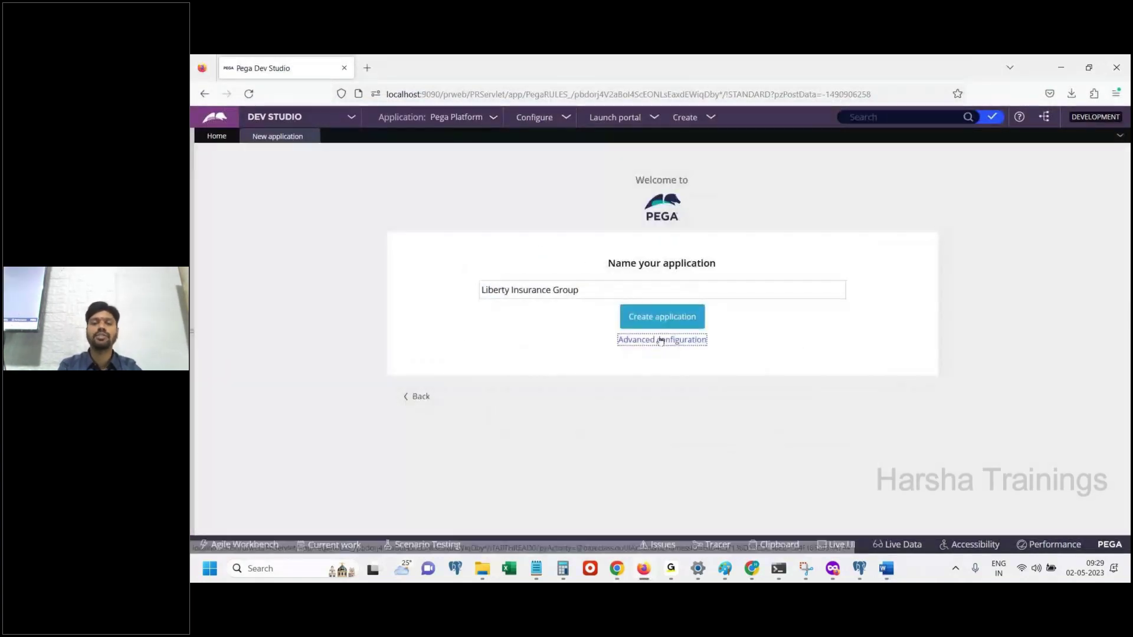
click(661, 340)
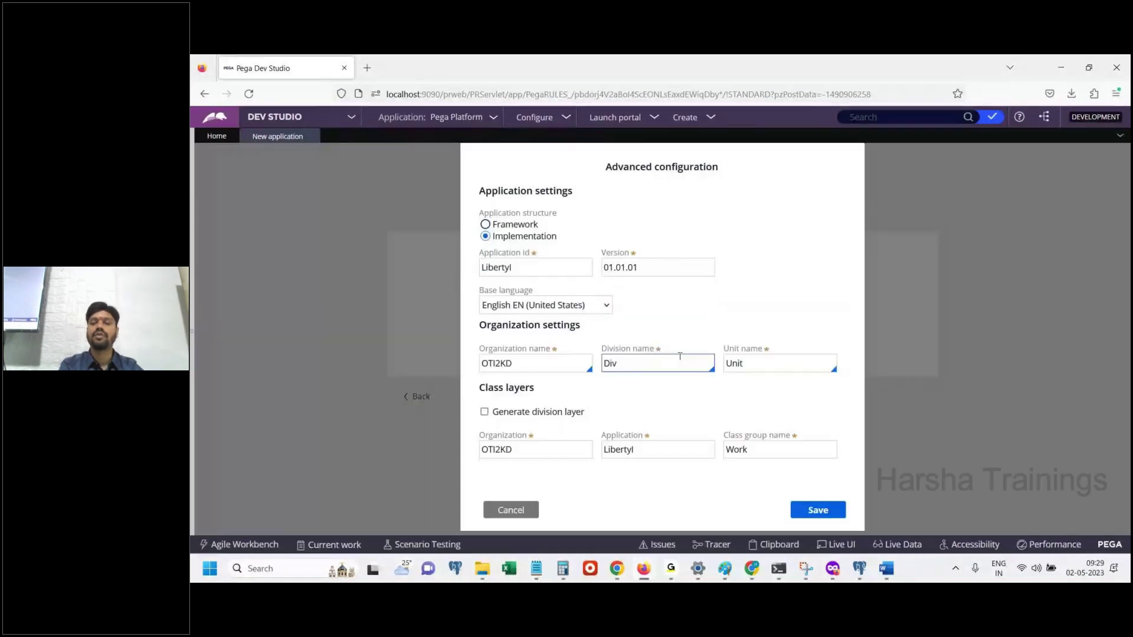
key(shift+Tab)
key(alt+Tab)
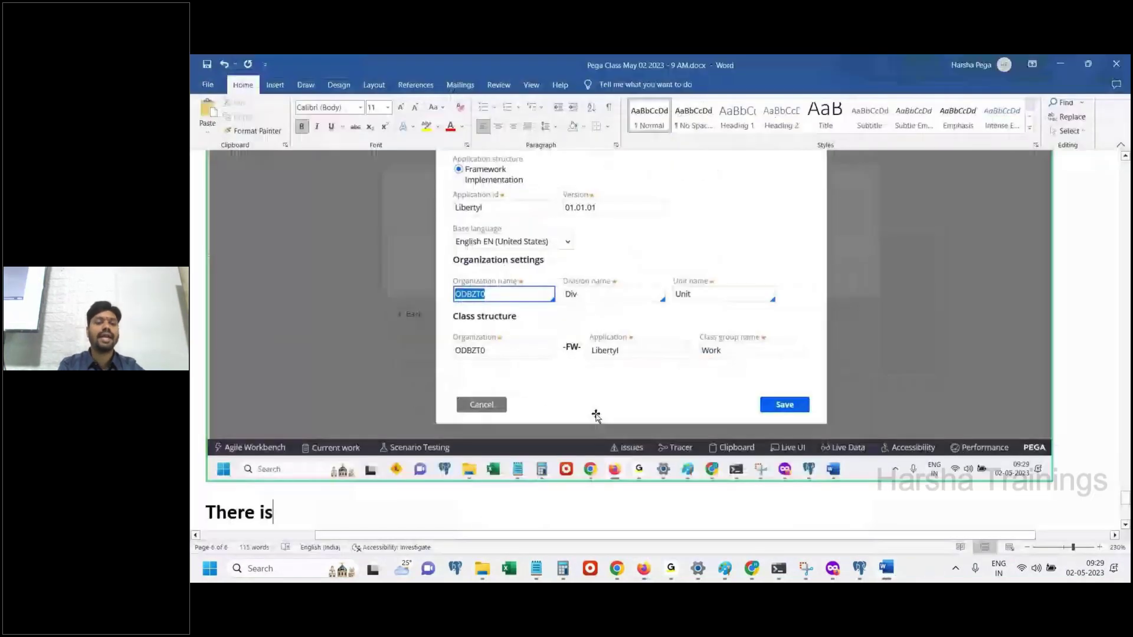
Paste the OTI2KD Implementation screenshot and note the random organization name will become a meaningful one
key(ctrl+v)
text(There is a random name generated for)
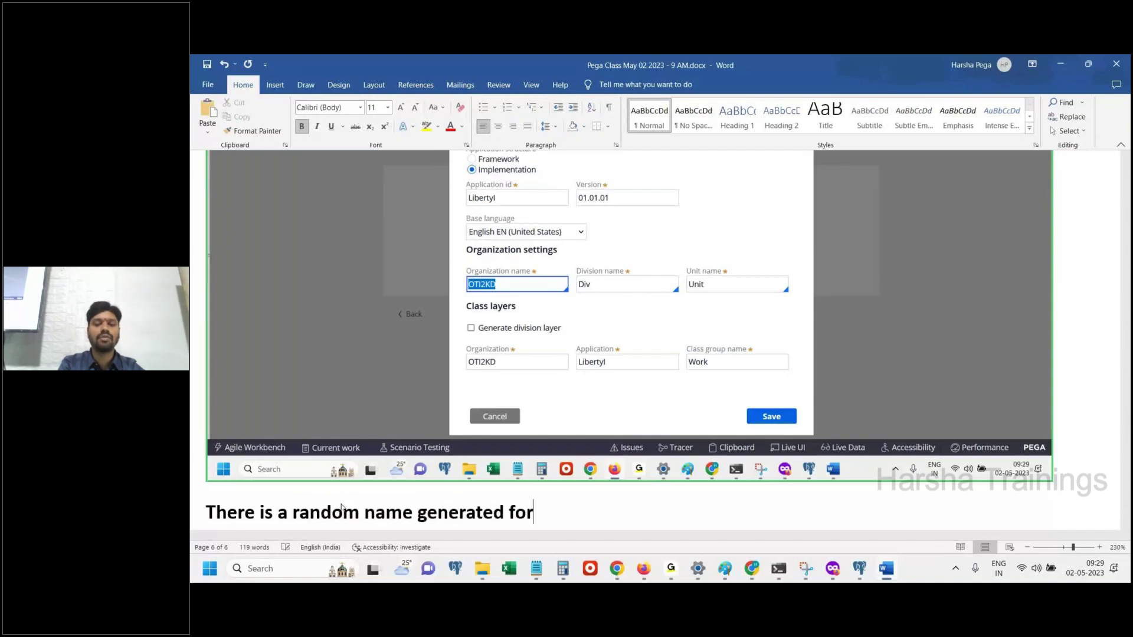
text( organization.)
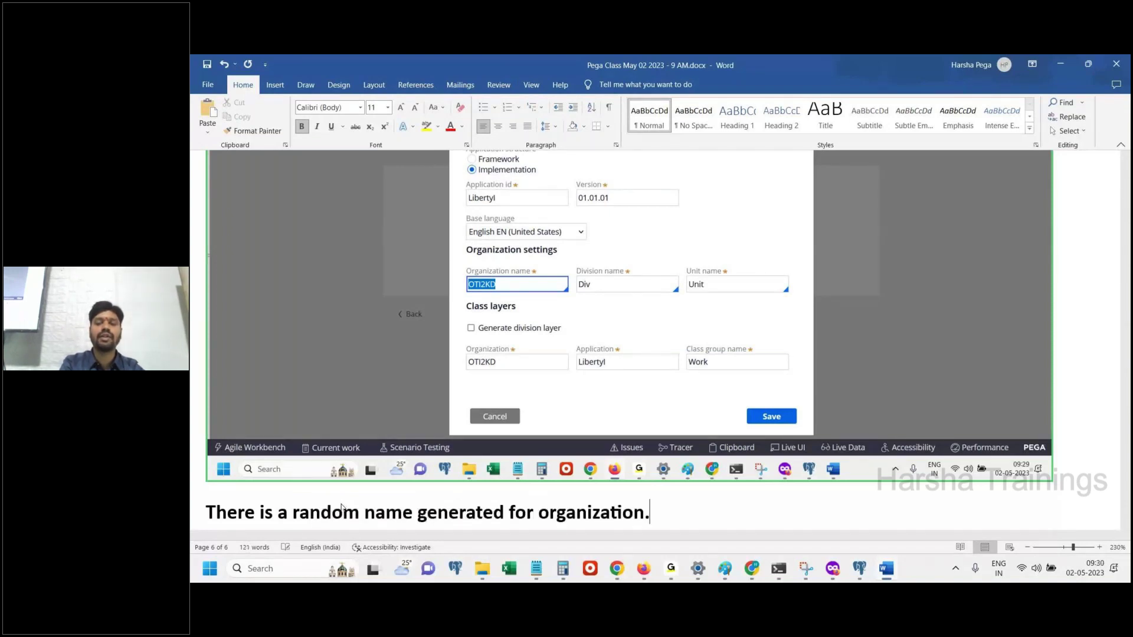
text( Which we wil)
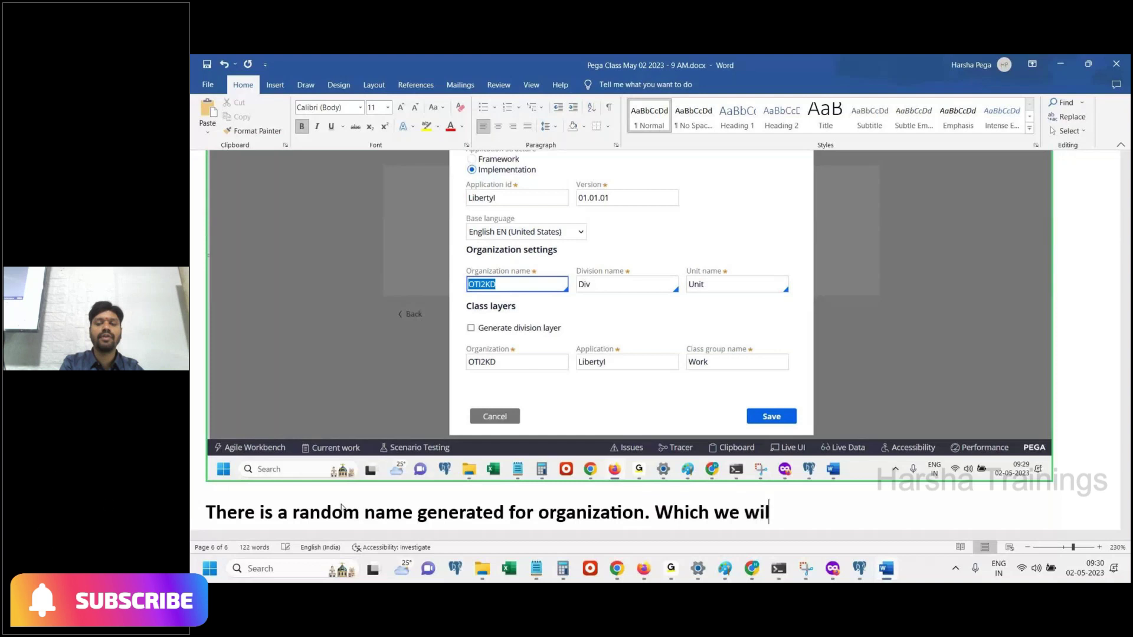
text(l c=modify to)
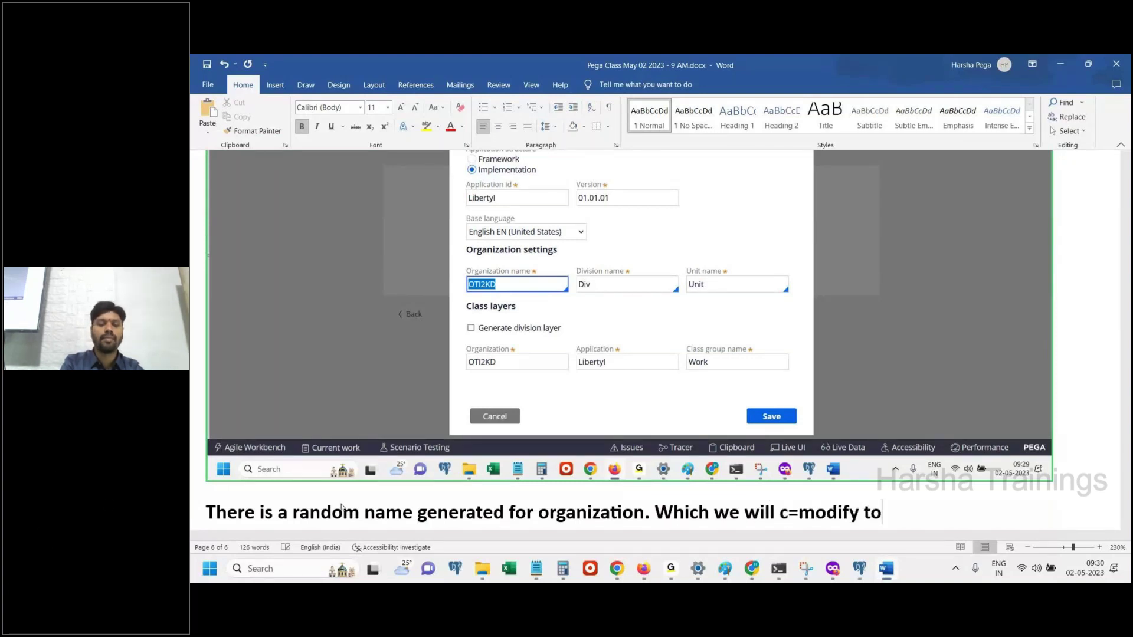
key(ctrl+z)
text(modify)
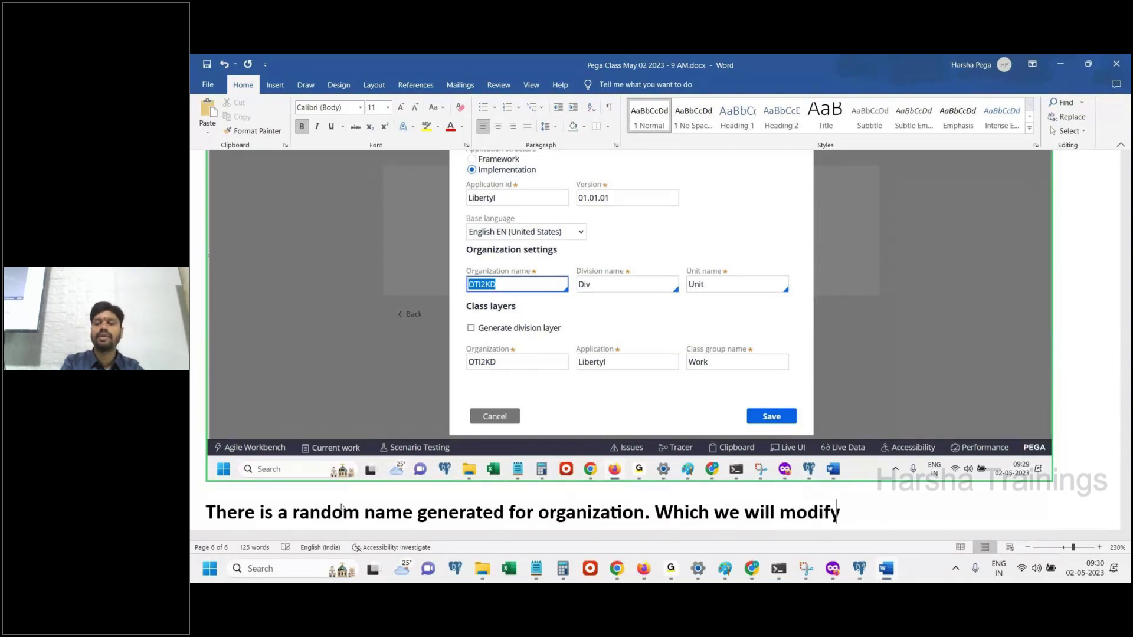
text( to a meangful o)
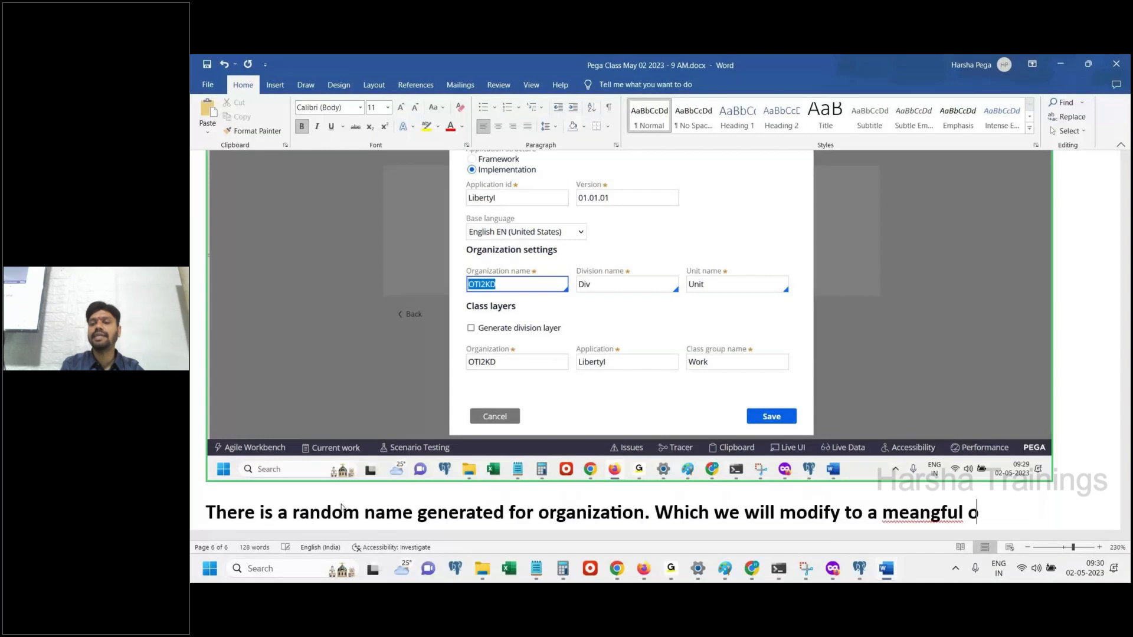
text(ne.)
key(Return)
Correct the misspelling 'meangful' to 'meaningful' in the note
right_click(918, 439)
key(Escape)
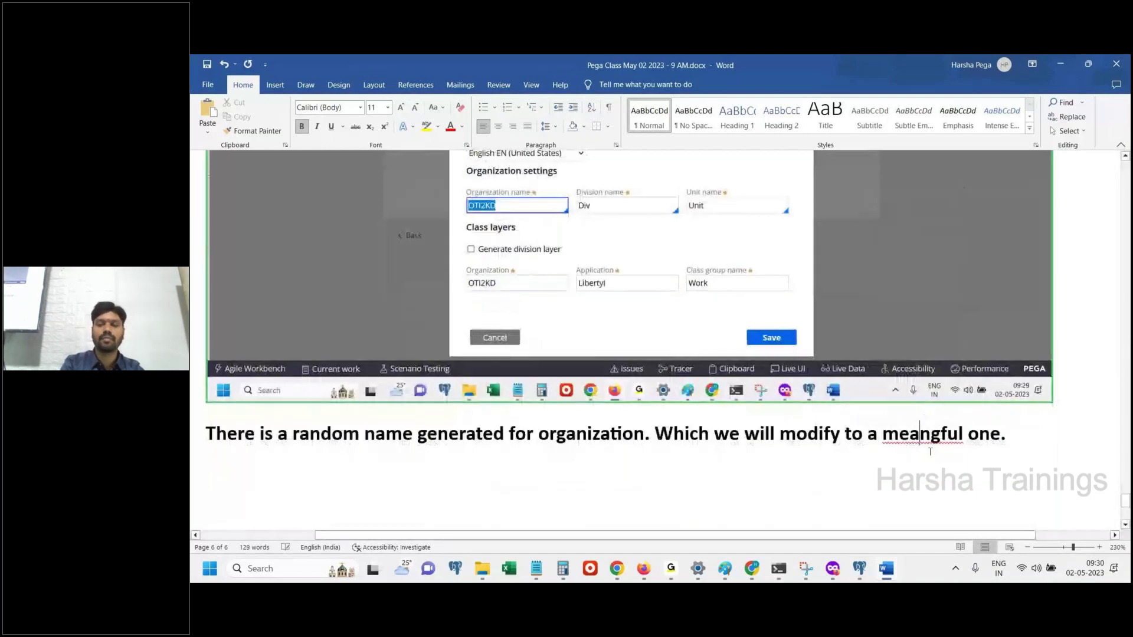
text(ni)
click(1064, 444)
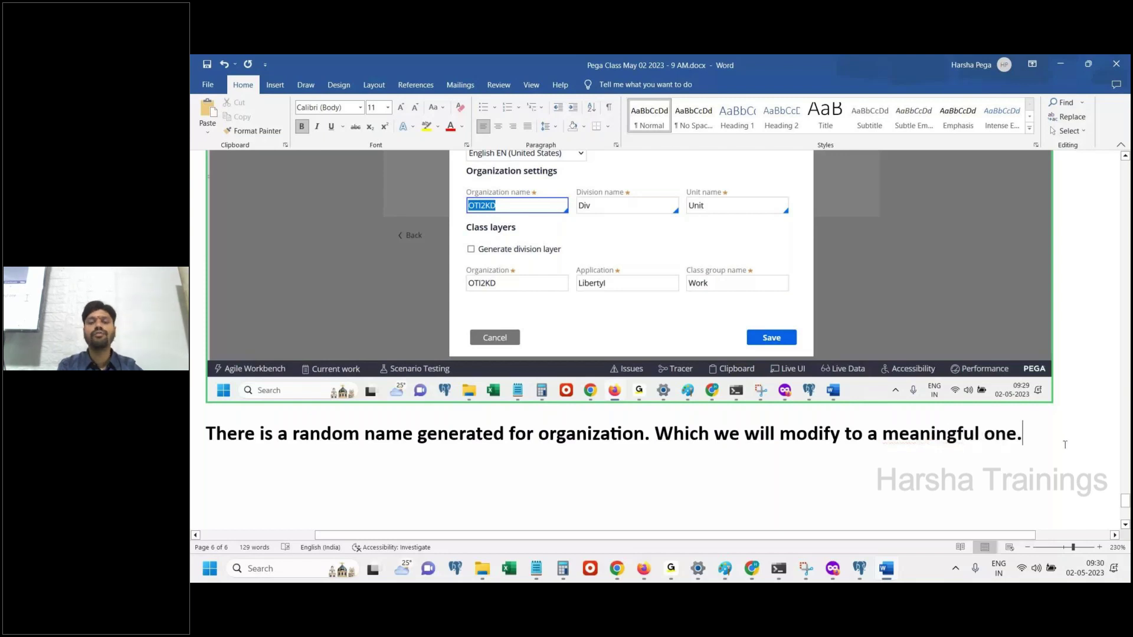
click(881, 571)
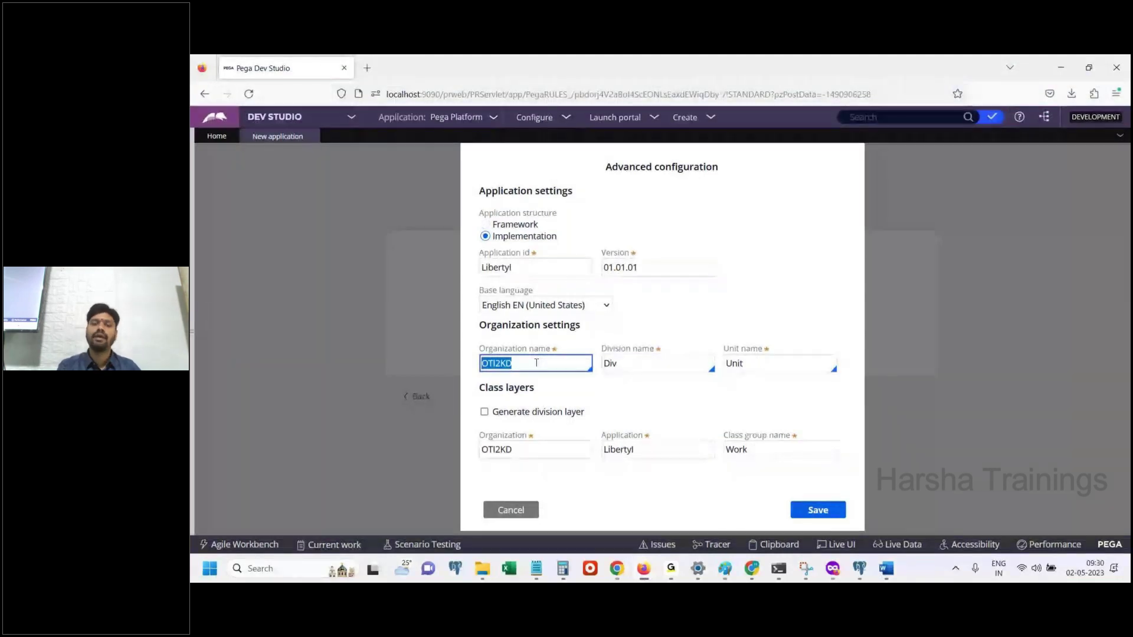
Replace the organization name OTI2KD with 'Liberty'
click(537, 362)
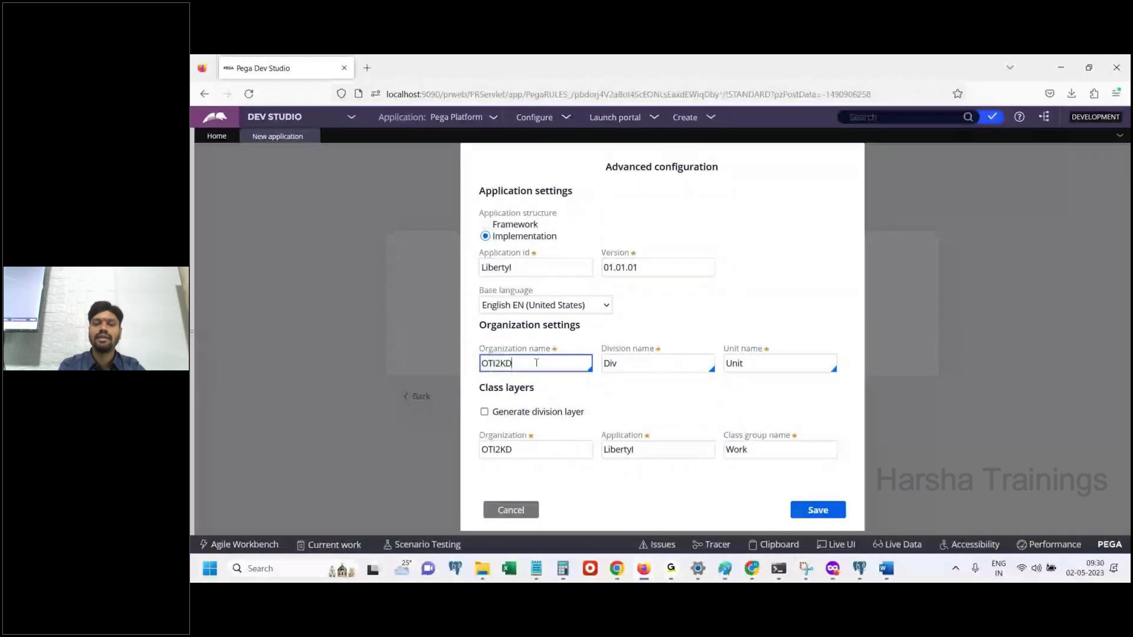
double_click(536, 362)
text(Liberty)
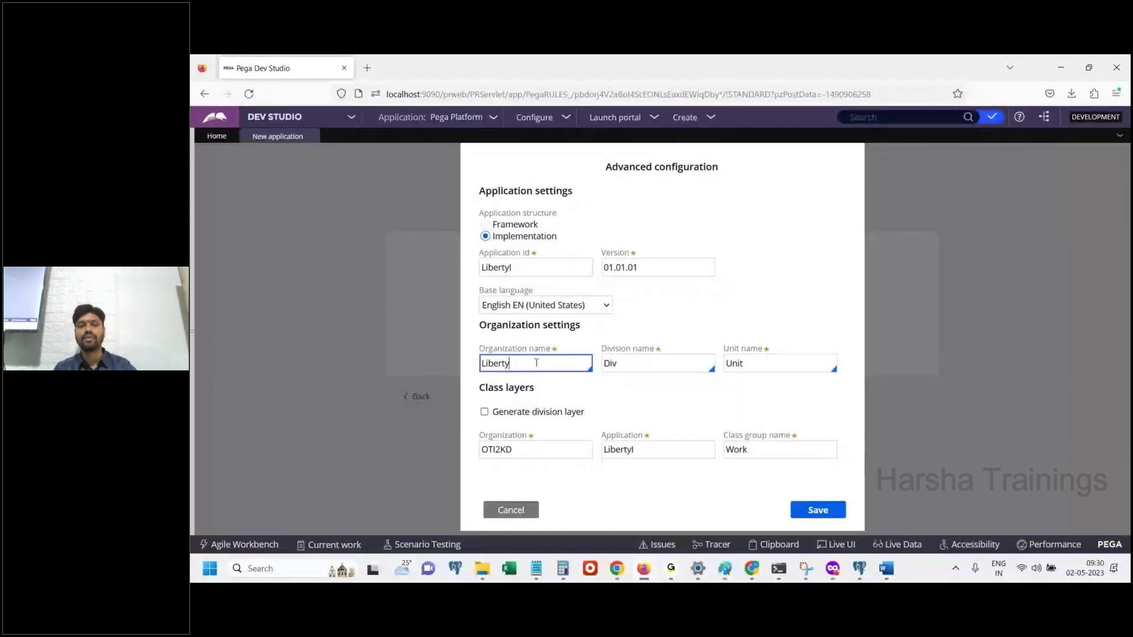
key(Tab)
Check the Liberty organization and Libe class-layer values, then choose Framework as the application structure
click(524, 447)
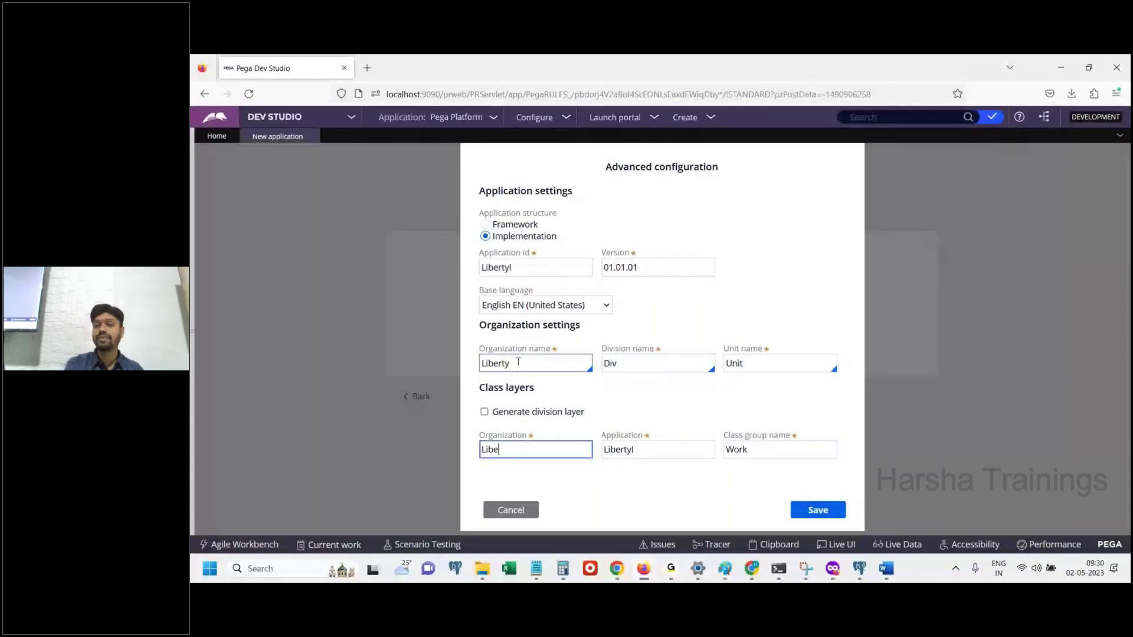
double_click(518, 363)
double_click(516, 450)
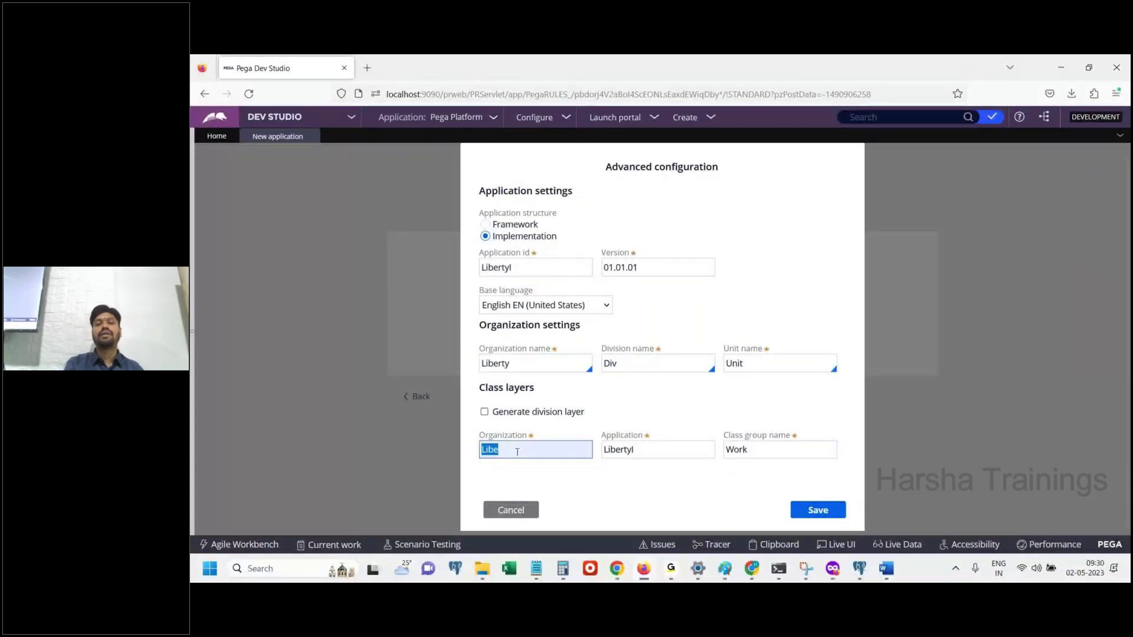
double_click(516, 363)
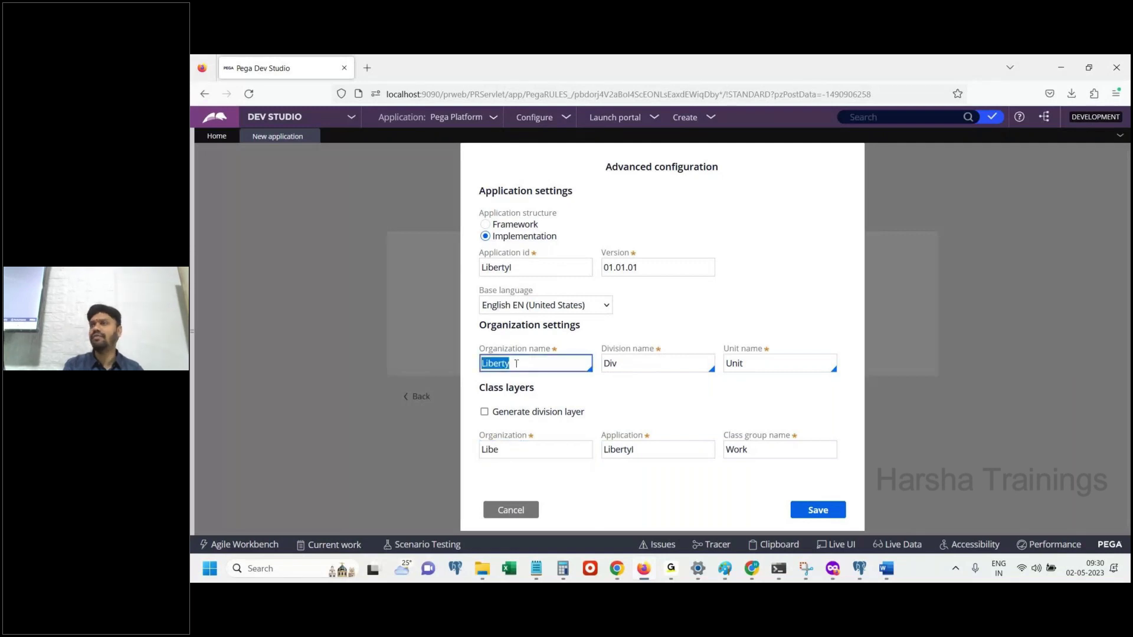
click(522, 451)
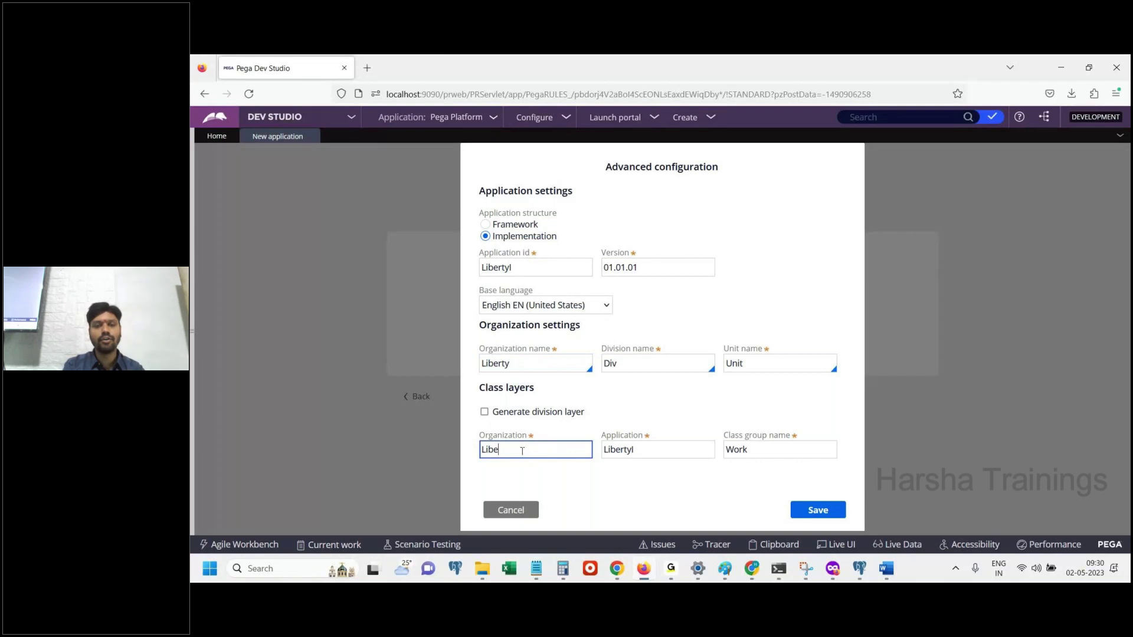
double_click(530, 367)
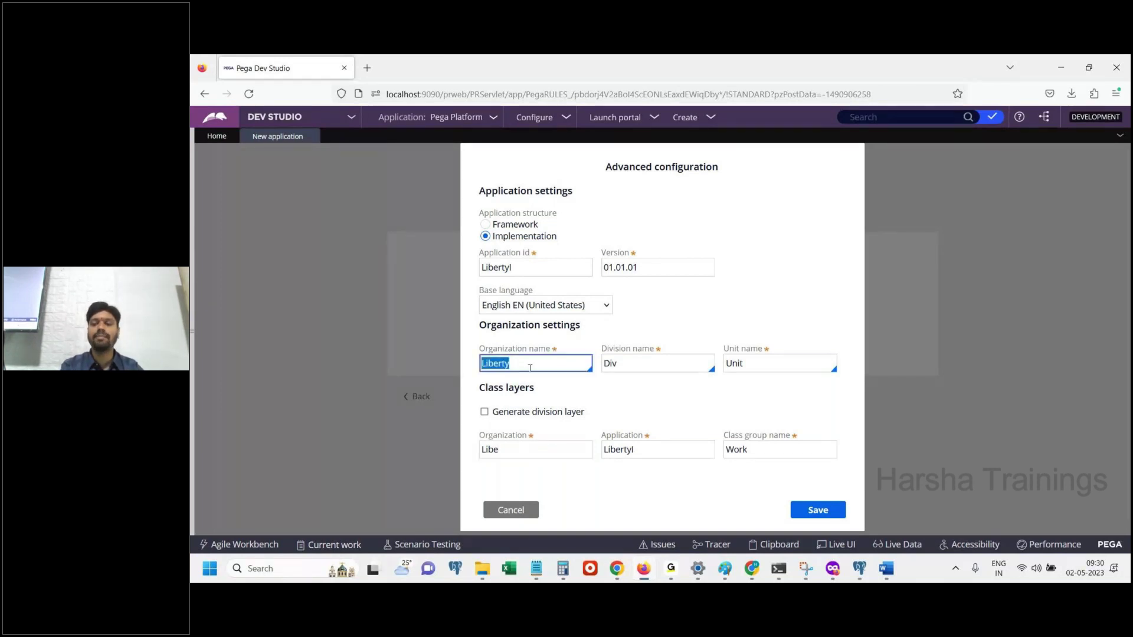
click(886, 568)
click(886, 568)
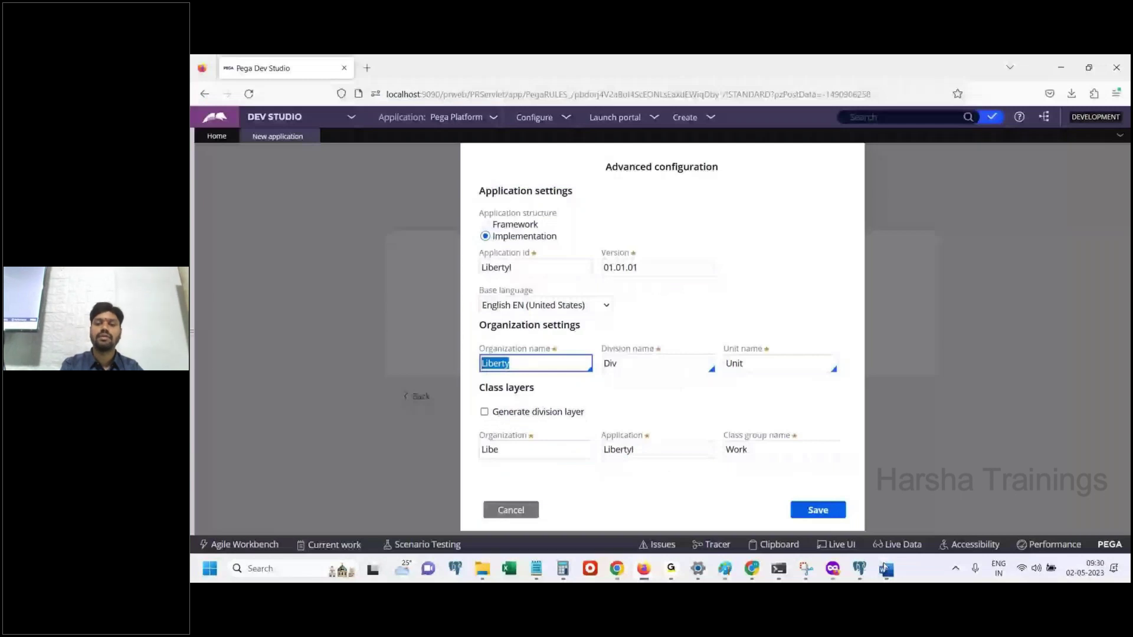
double_click(529, 449)
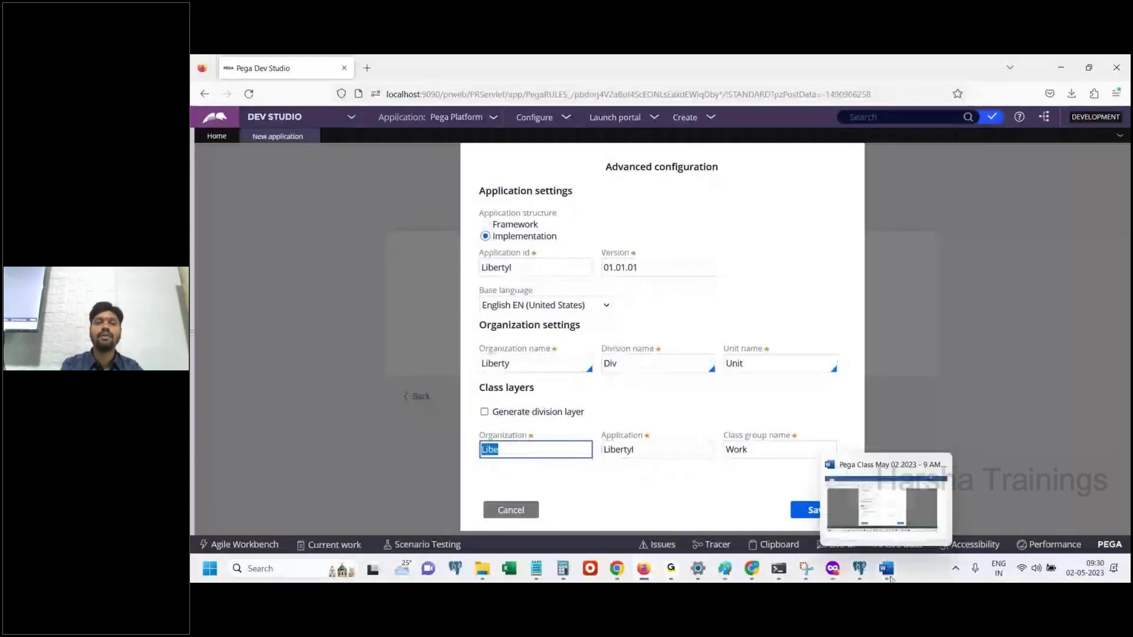
click(485, 225)
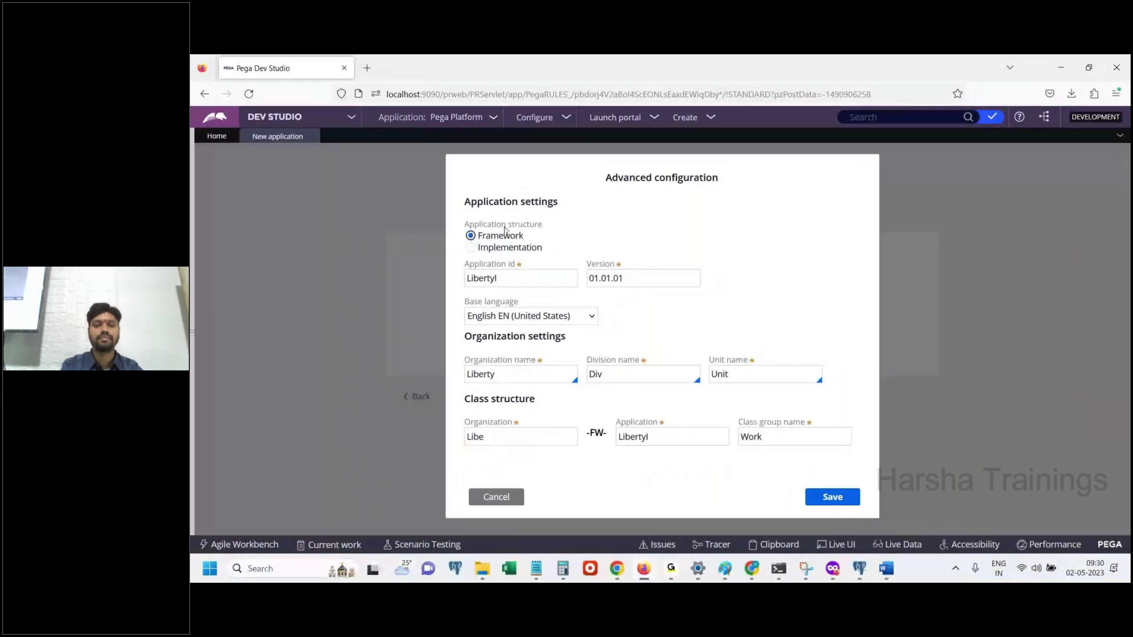
Paste the Liberty/Libe Framework configuration screenshot at the end of the Word notes
key(alt+Tab)
key(ctrl+End)
key(ctrl+v)
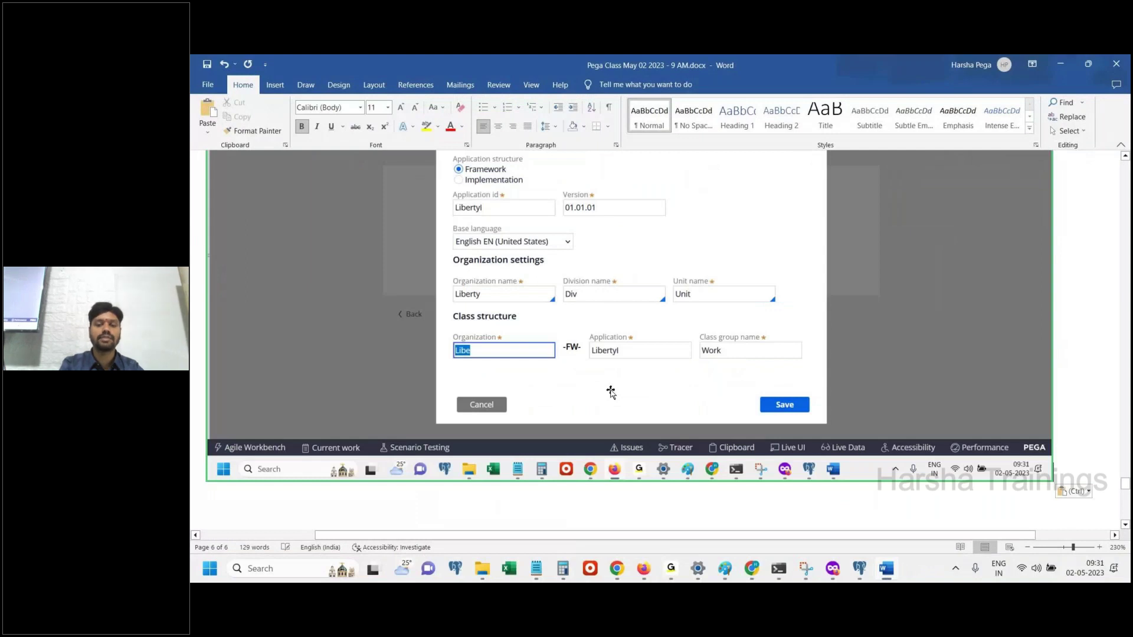
key(alt+Tab)
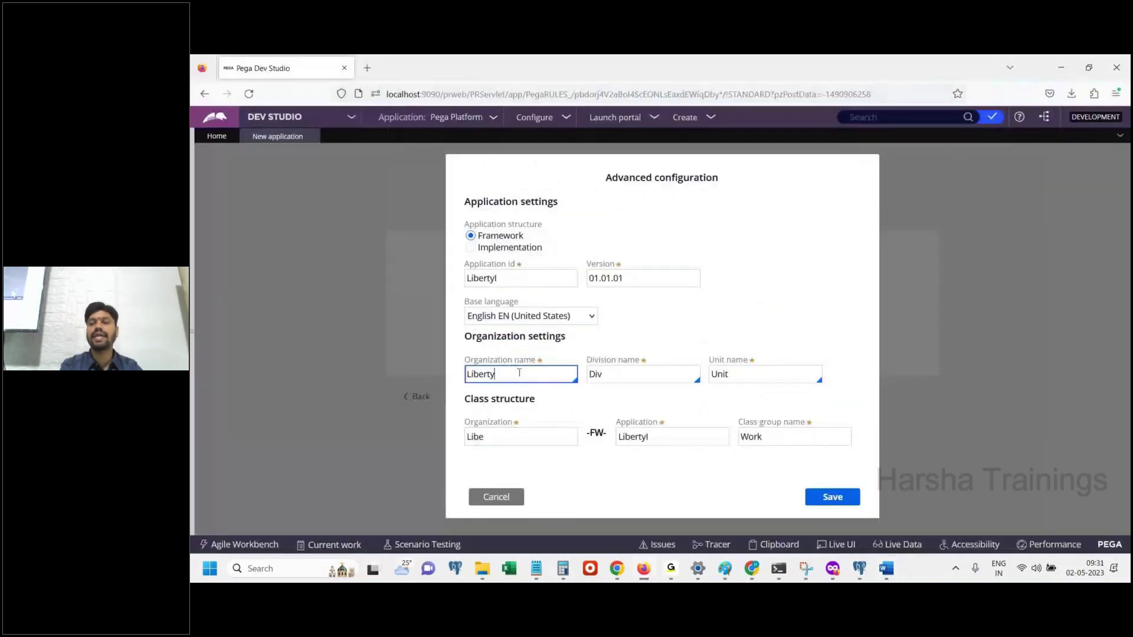
Add a new paragraph below the screenshot and return to the Libe organization class field
double_click(569, 374)
key(alt+Tab)
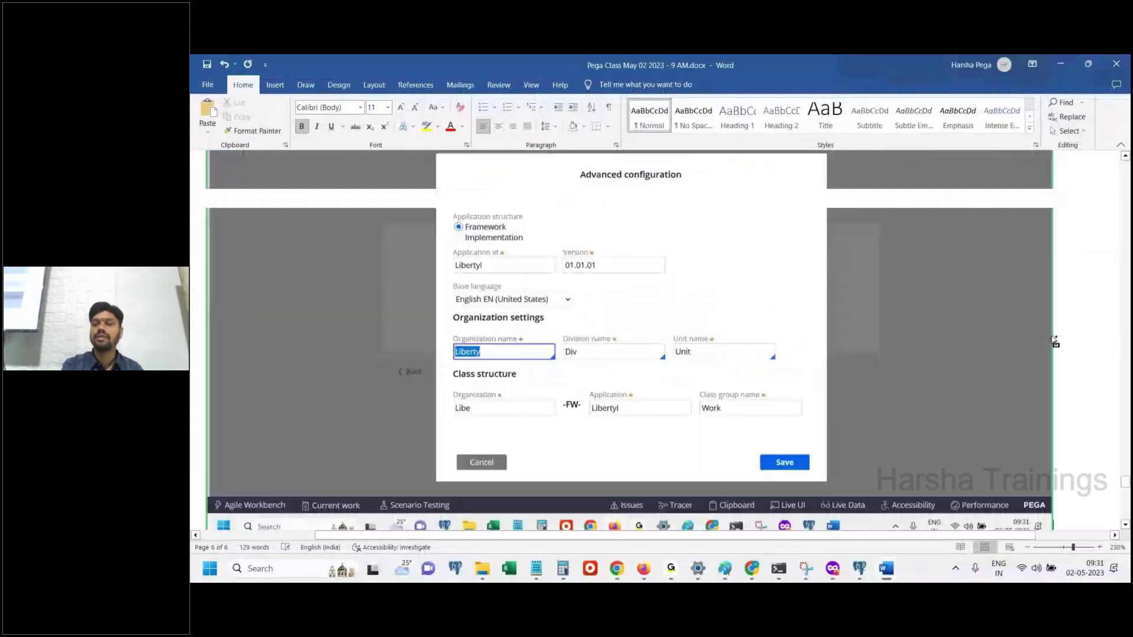
scroll(1055, 341, down, 1)
scroll(1009, 499, down, 5)
key(Return)
key(Return)
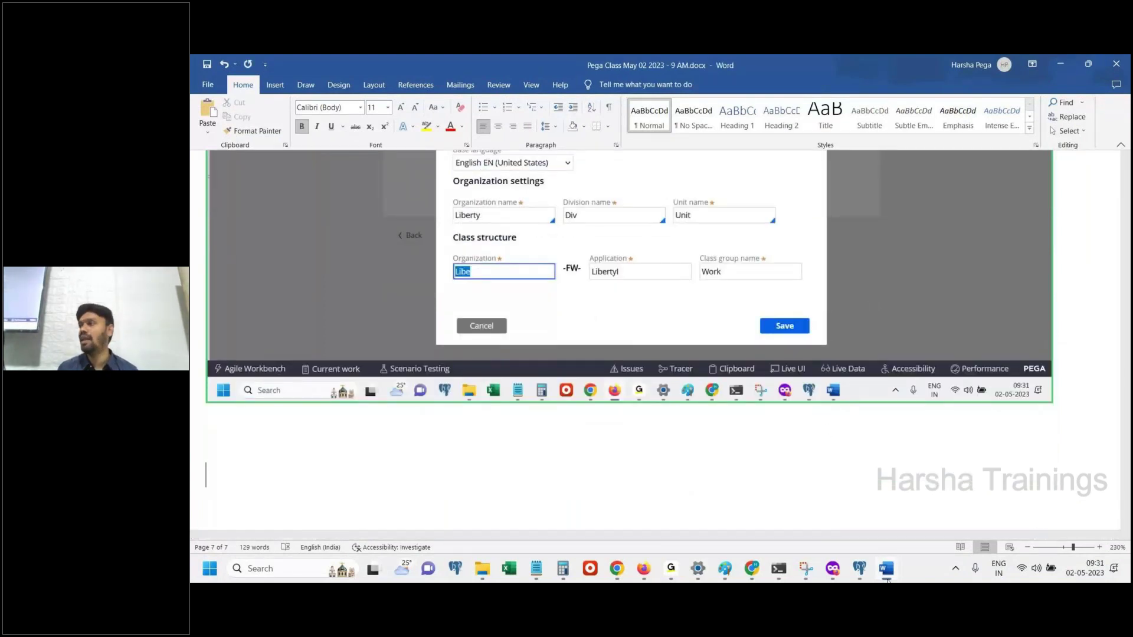
key(alt+Tab)
click(496, 435)
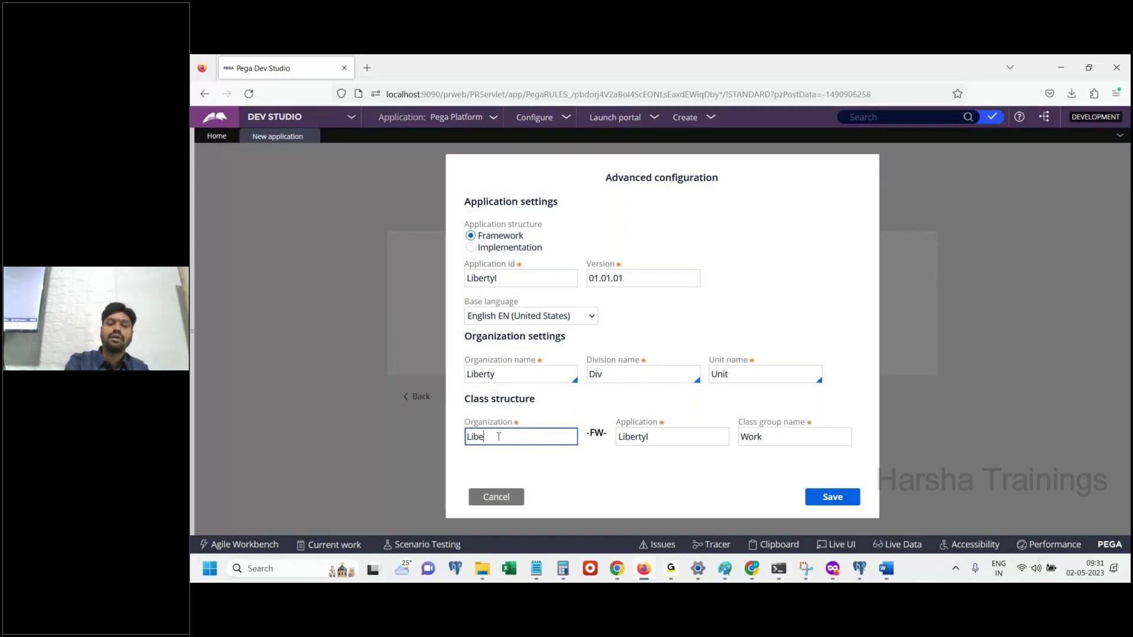
Keep the organization class layer as 'Libe' by removing the stray letter typed into it
text(rt)
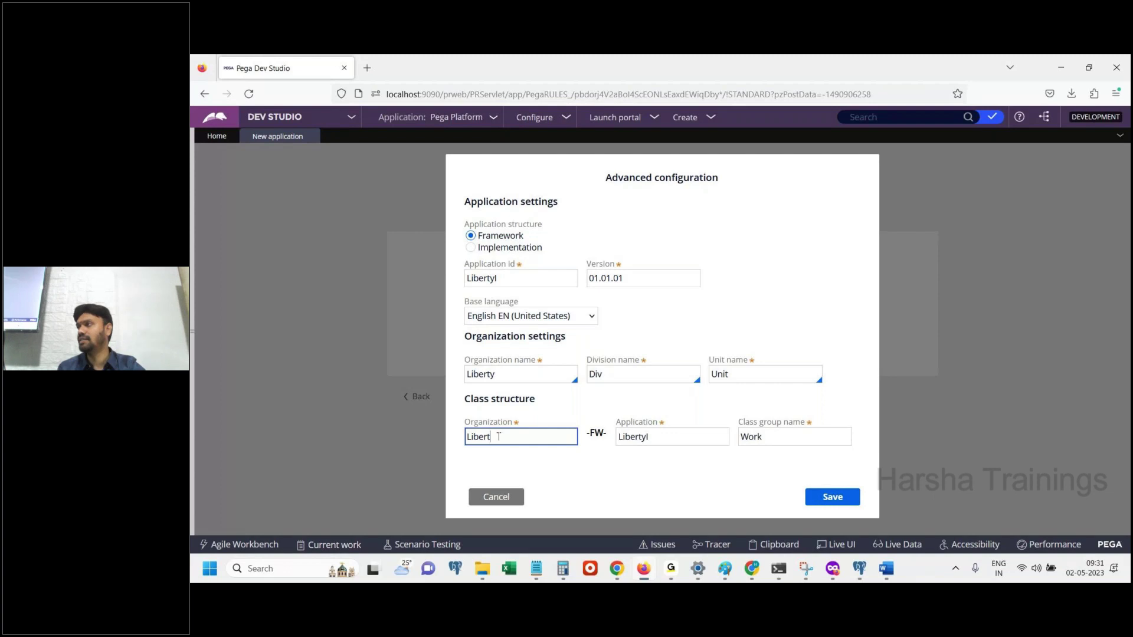
key(BackSpace)
key(BackSpace)
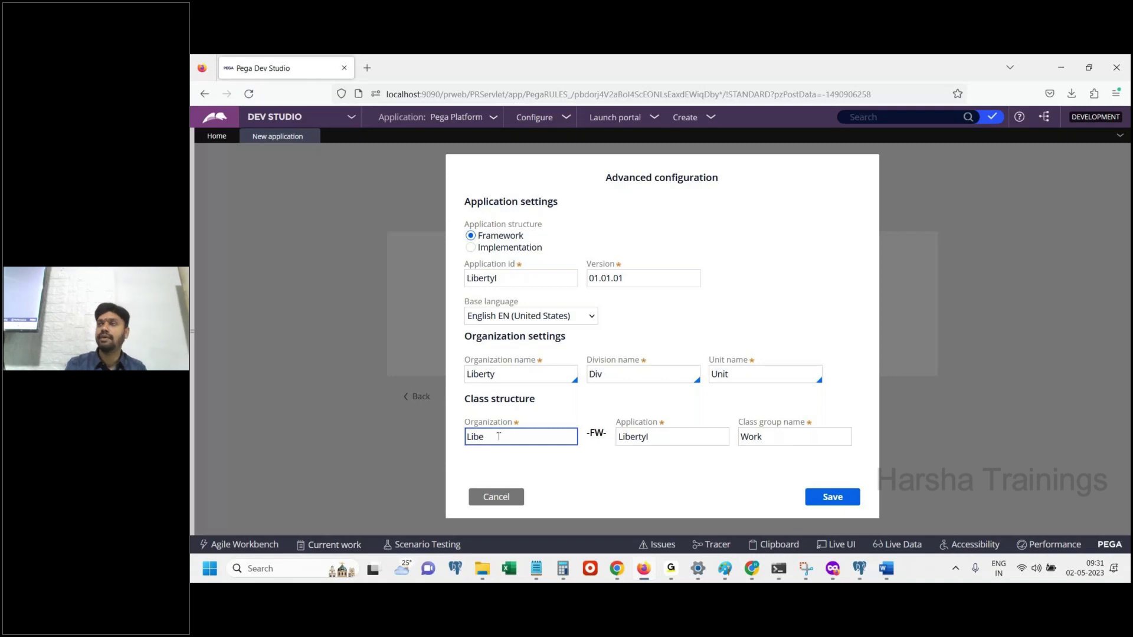
click(577, 476)
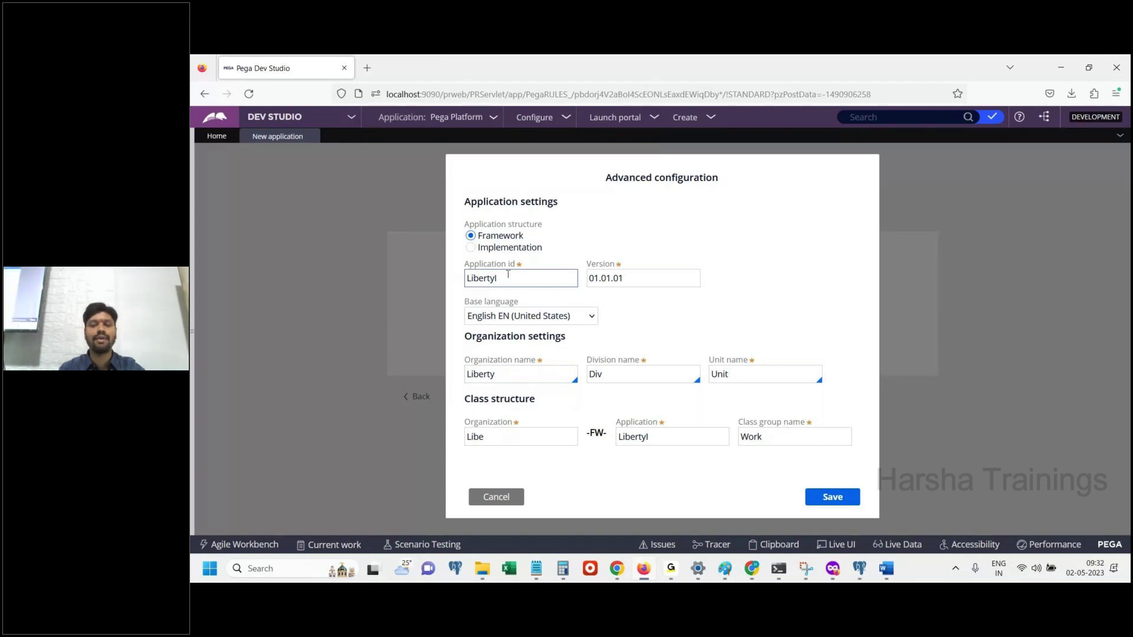
click(879, 571)
Write 'Click on save' in the notes and save the advanced configuration
text(Click on save)
key(Return)
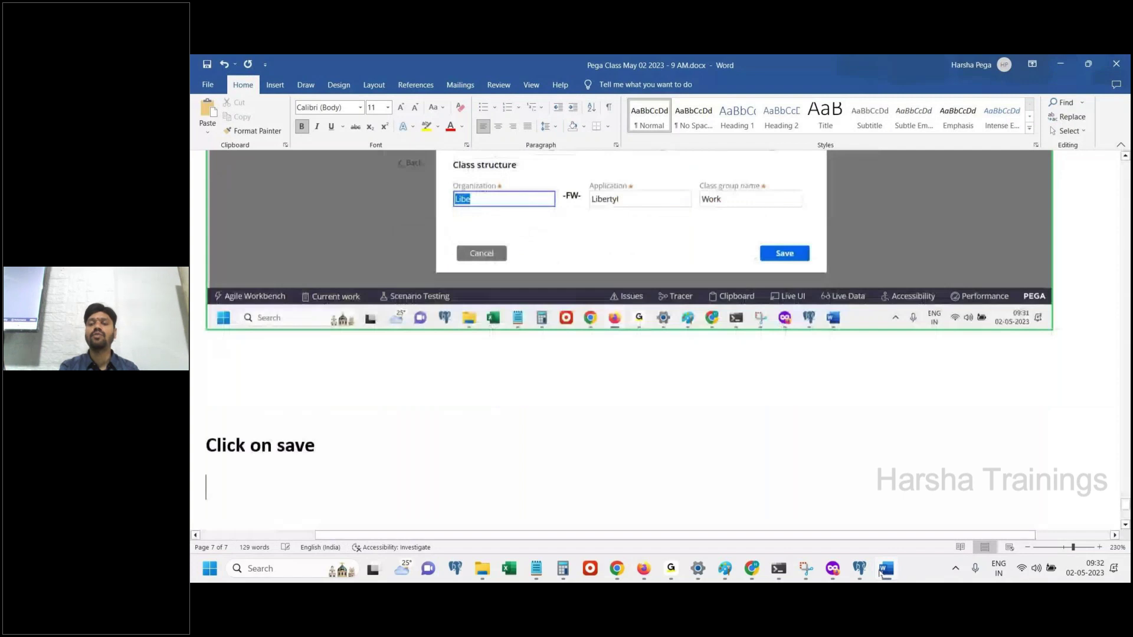
click(879, 571)
click(845, 499)
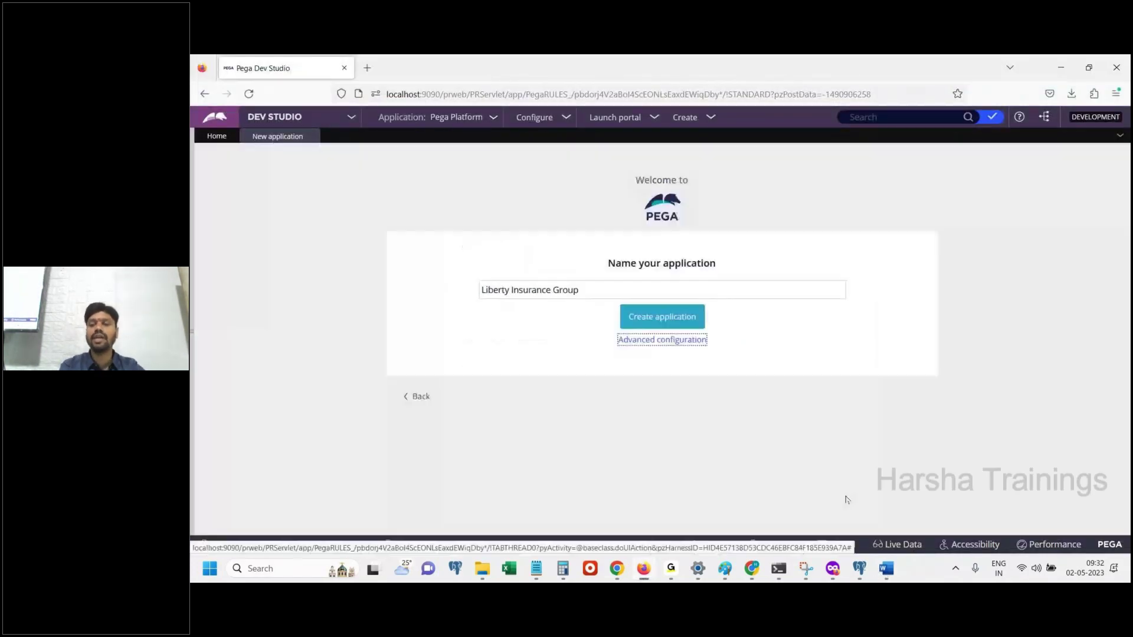
Paste the naming page screenshot into the notes and save the advanced configuration again
click(886, 568)
key(ctrl+v)
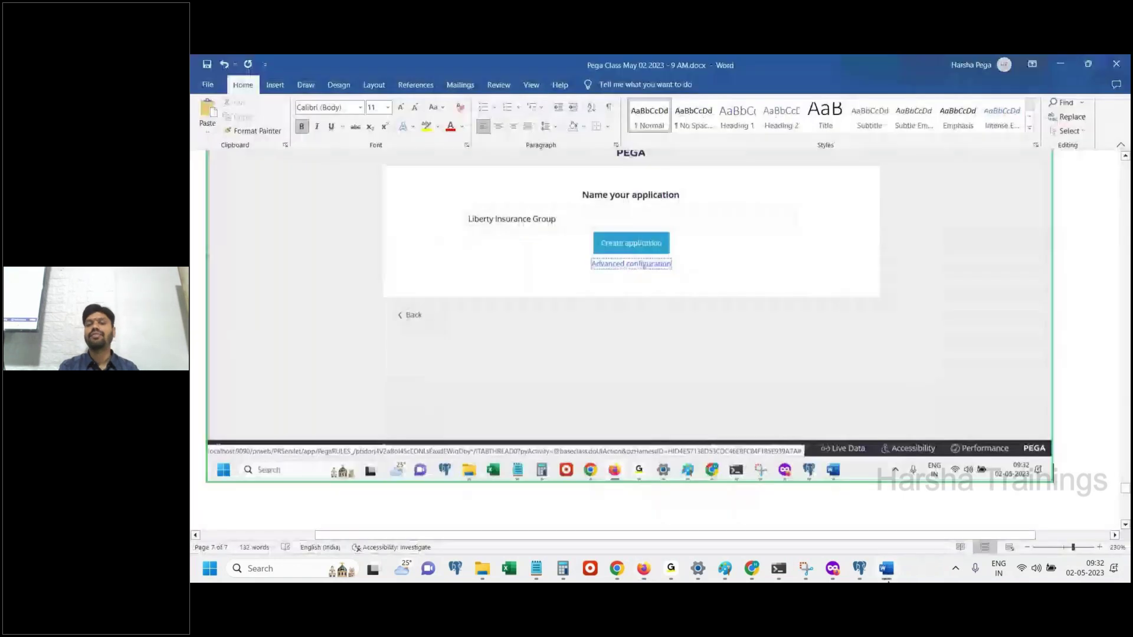
key(alt+Tab)
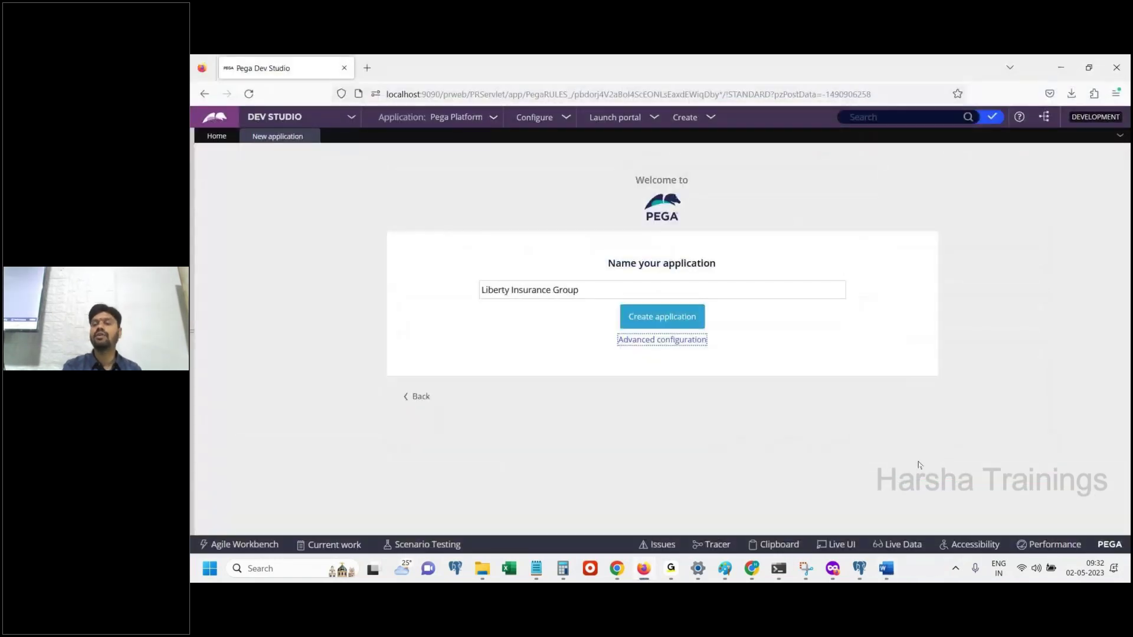
click(662, 336)
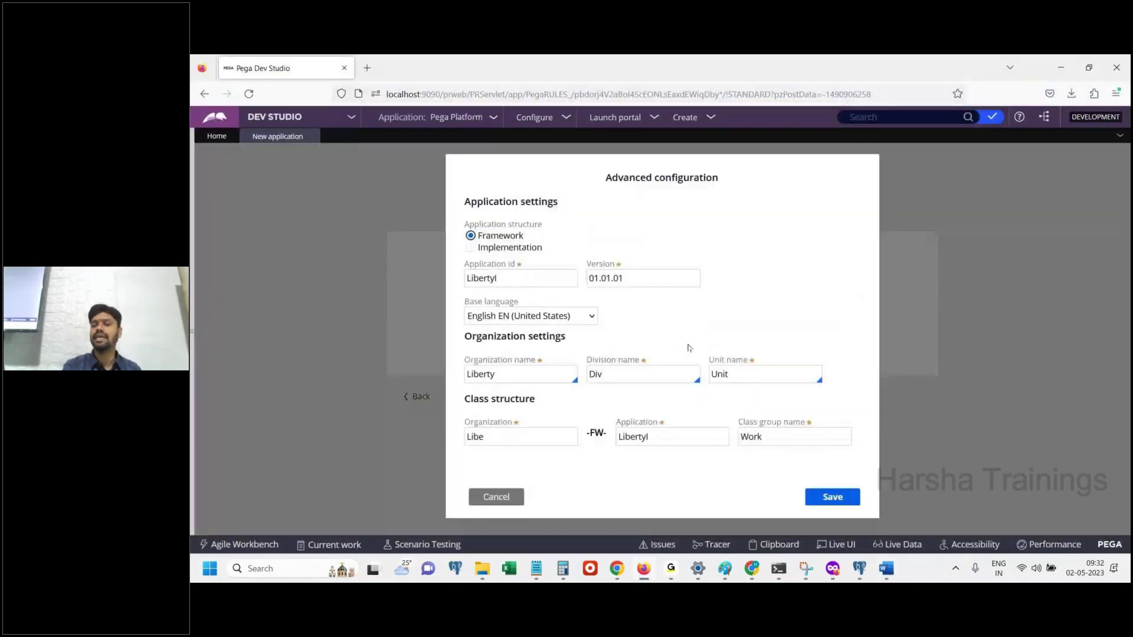
click(832, 497)
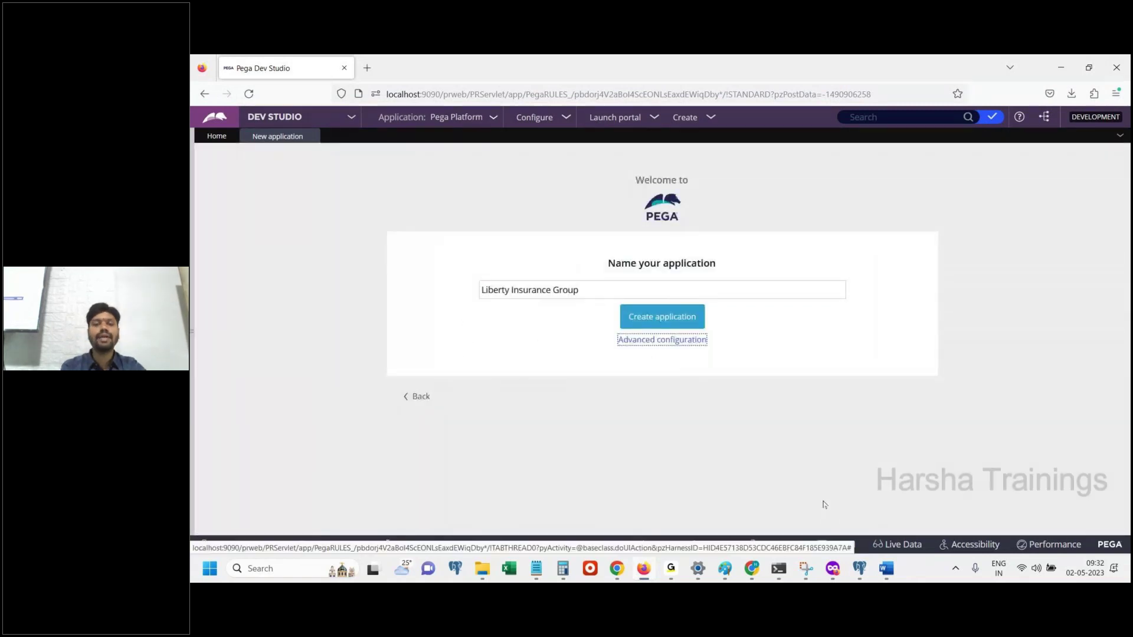
Add the caption 'Click on create application' to the Word notes
click(886, 568)
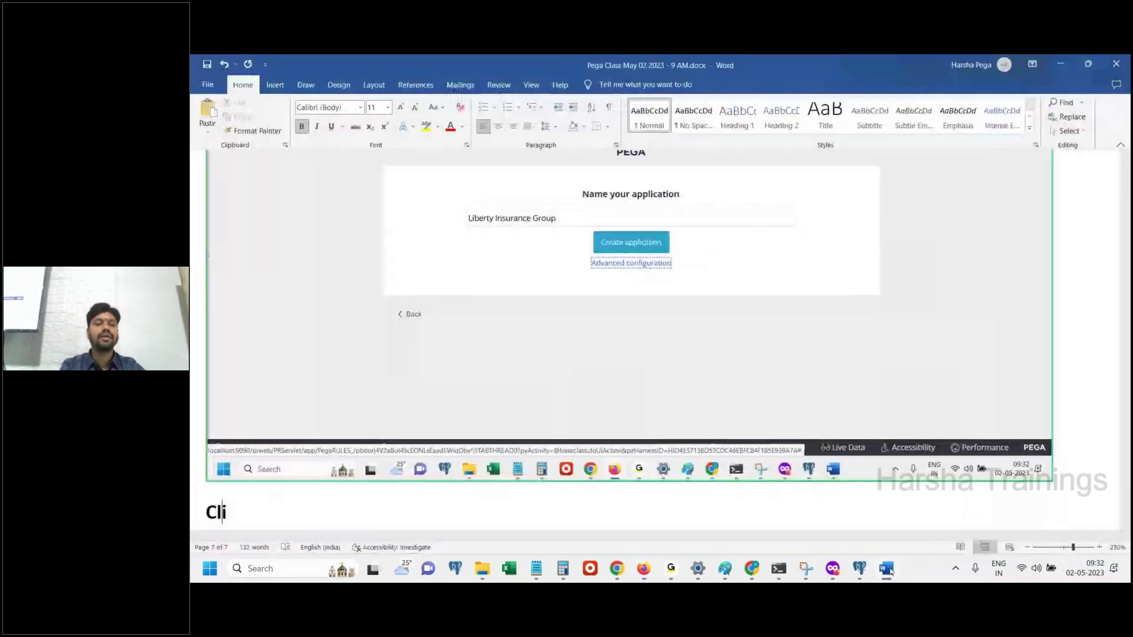
text(ck on create a)
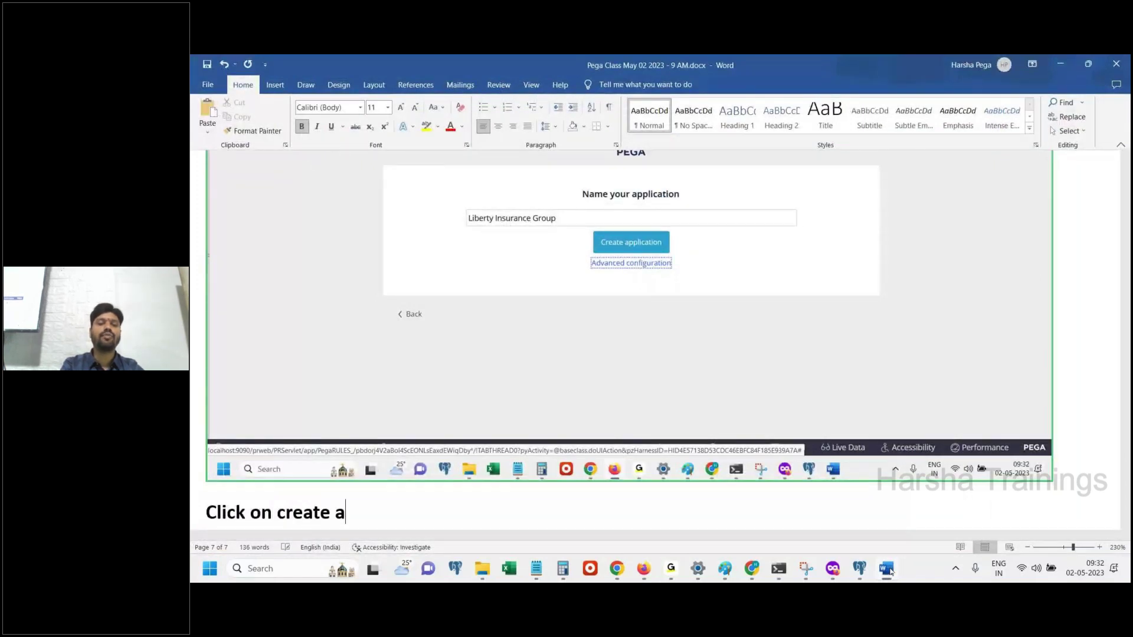
text(ppliaction)
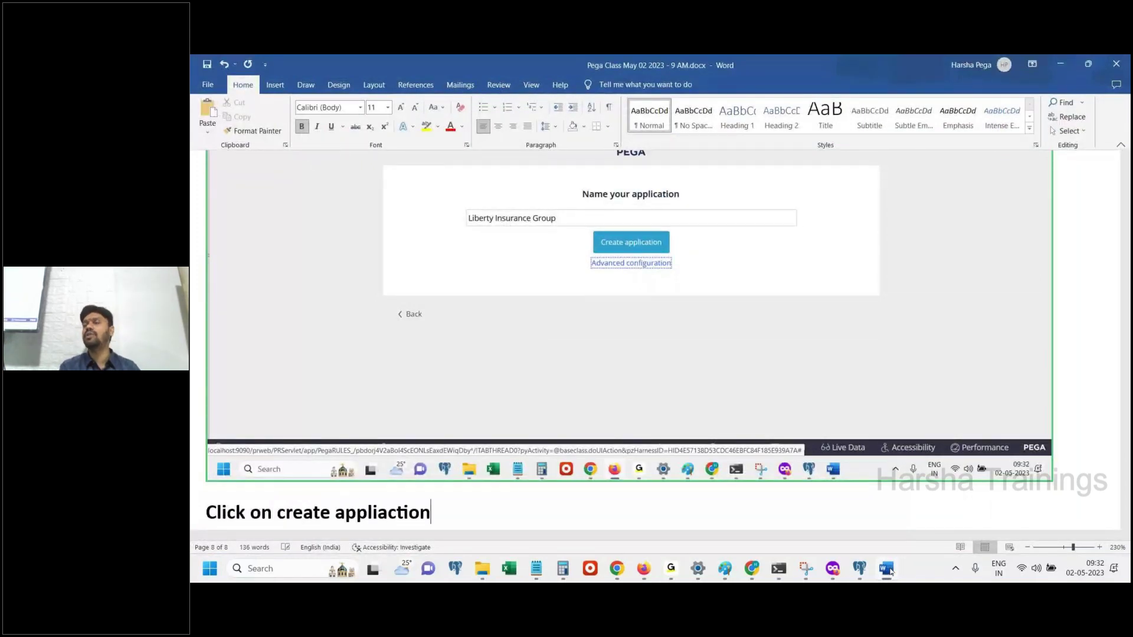
key(Return)
click(886, 569)
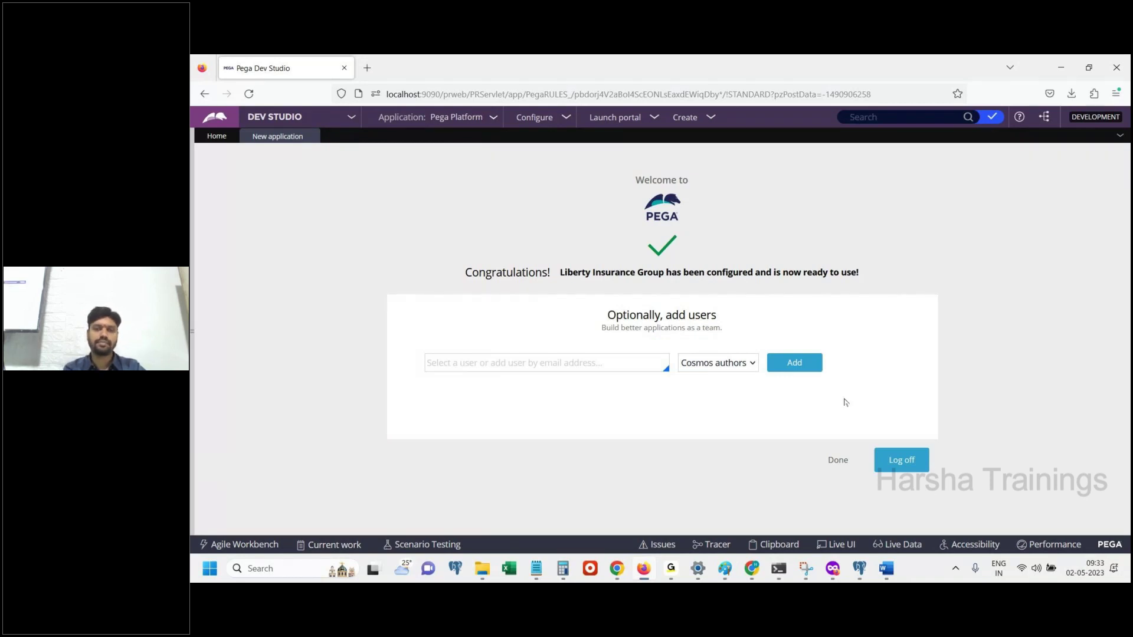
Wait for the confirmation that Liberty Insurance Group is configured and ready, then bring up Word
click(885, 568)
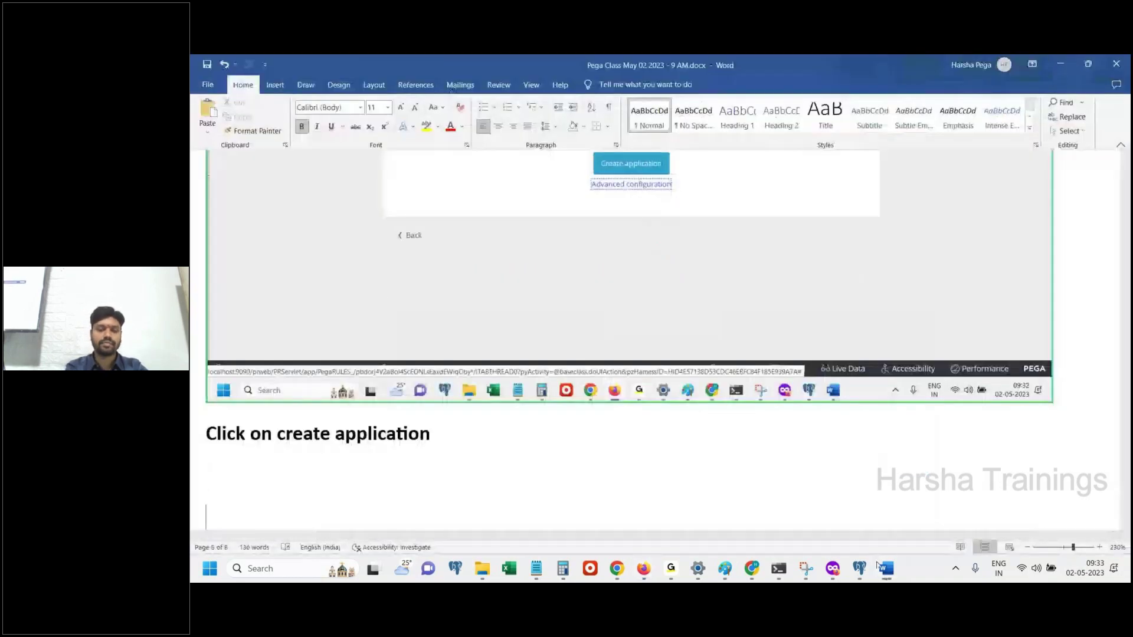
Paste the add-users screenshot and note 'Here, we need enter OperatorID value, in the email id format.'
key(ctrl+v)
key(Return)
text(Here, )
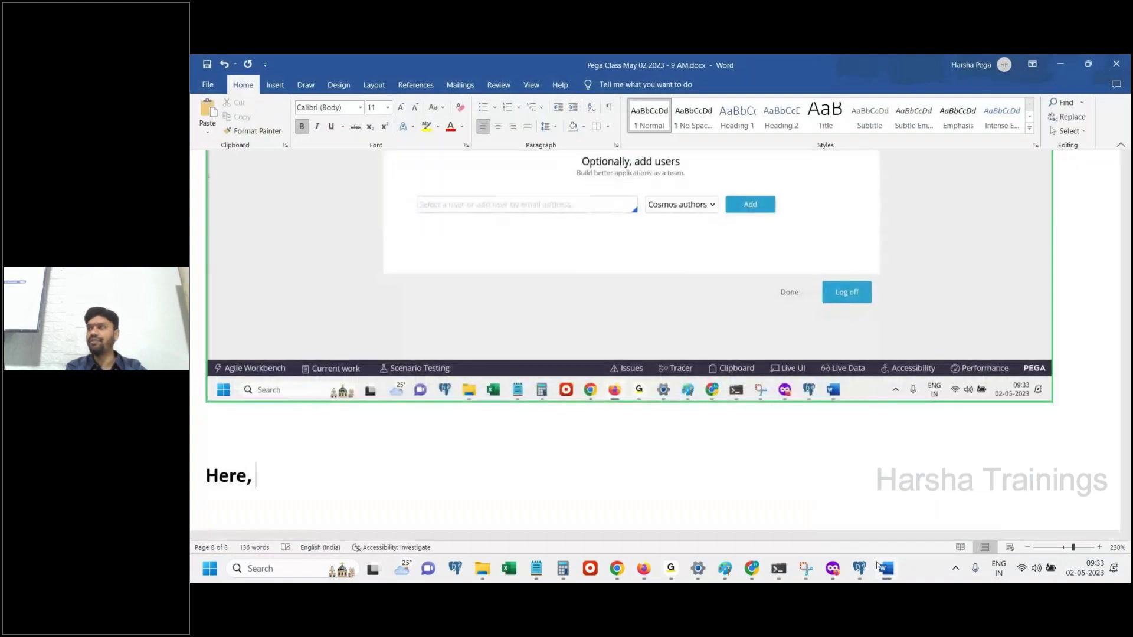
text(we need)
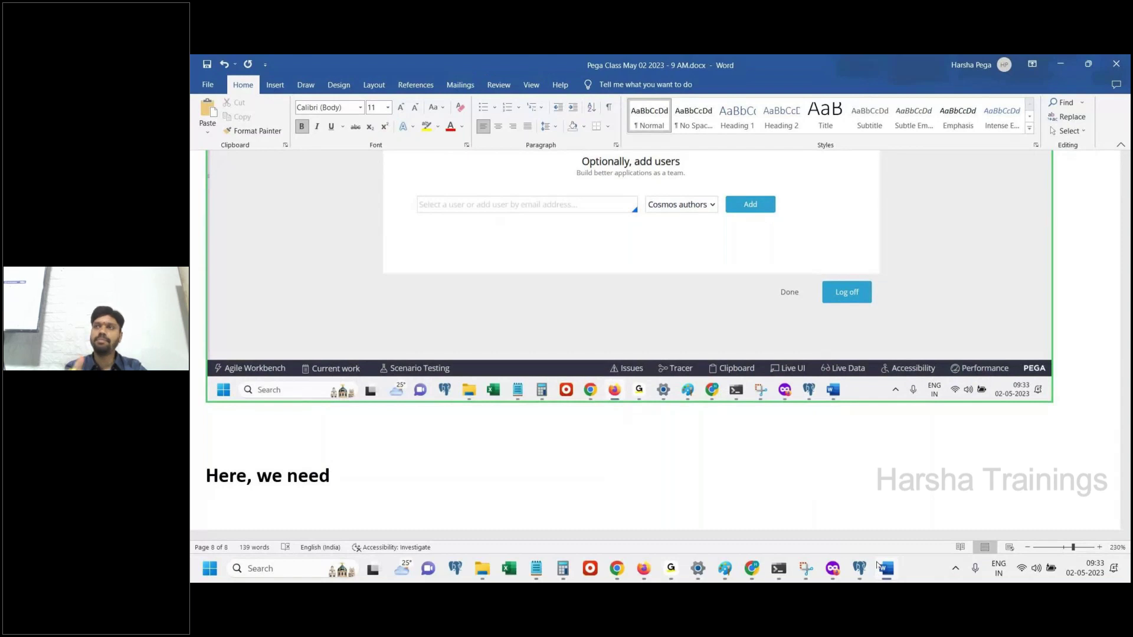
mouse_move(832, 568)
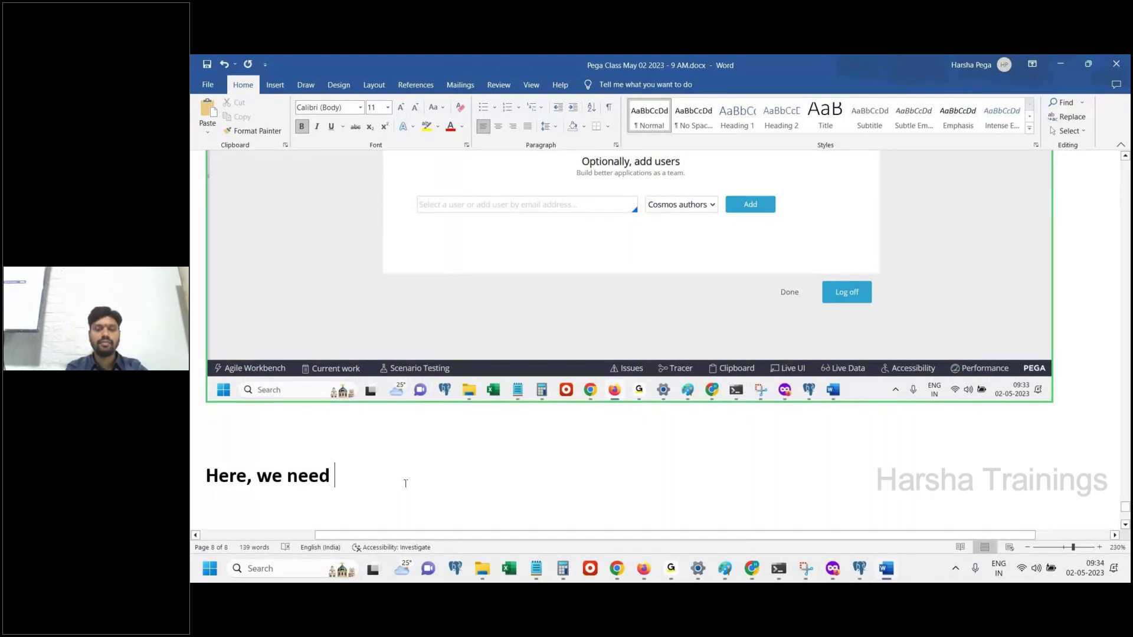
text(enter)
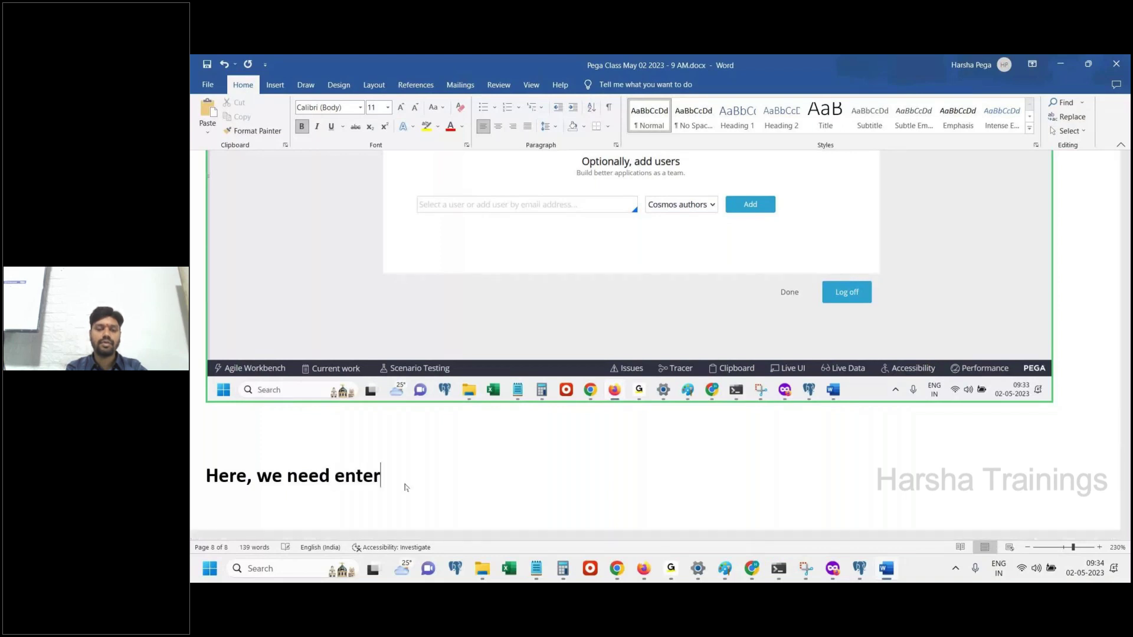
text( Operator)
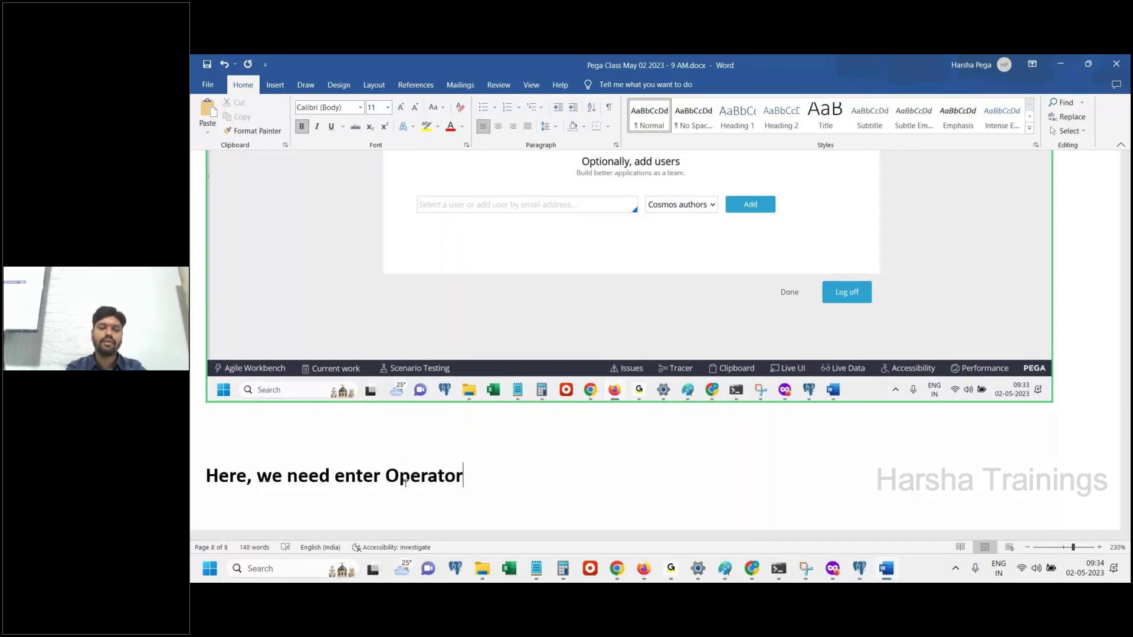
text(ID value)
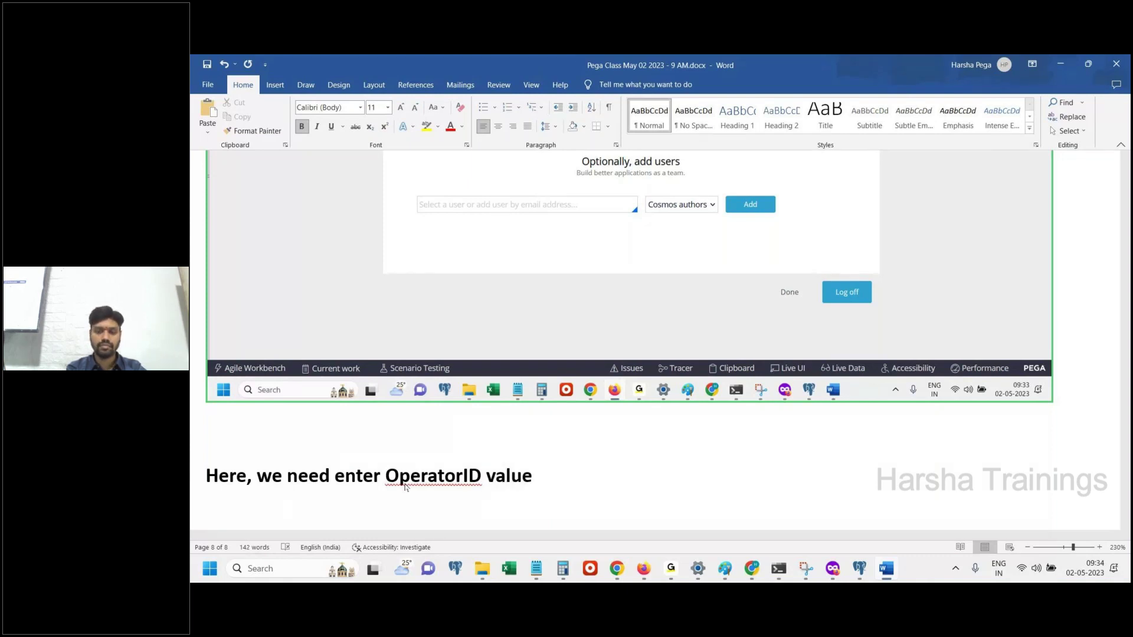
text(,)
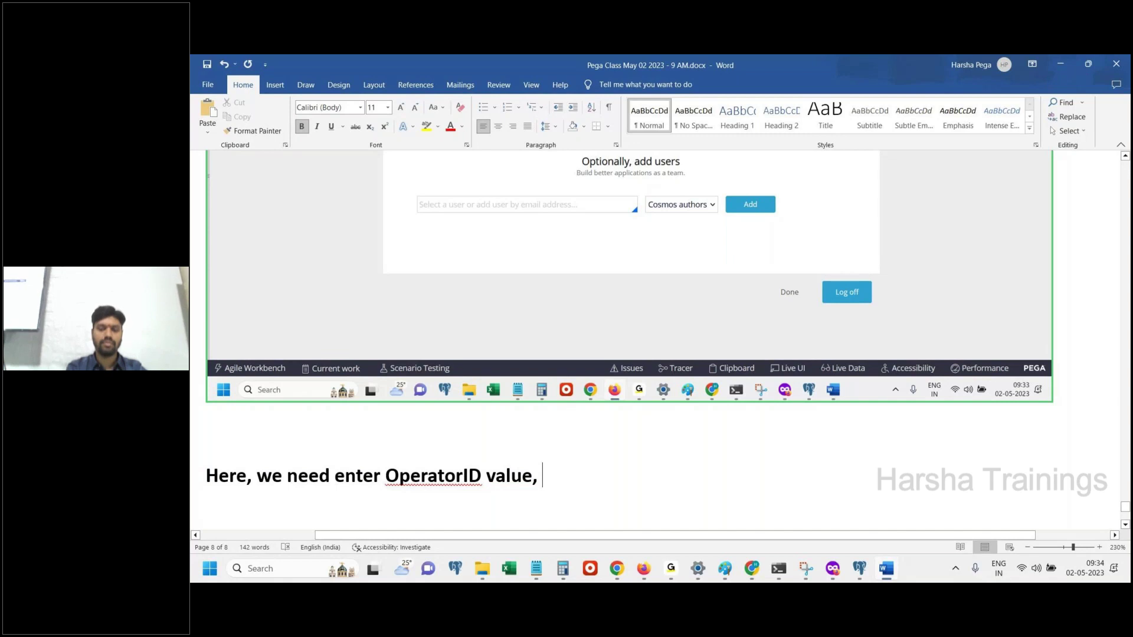
text(in the email id format)
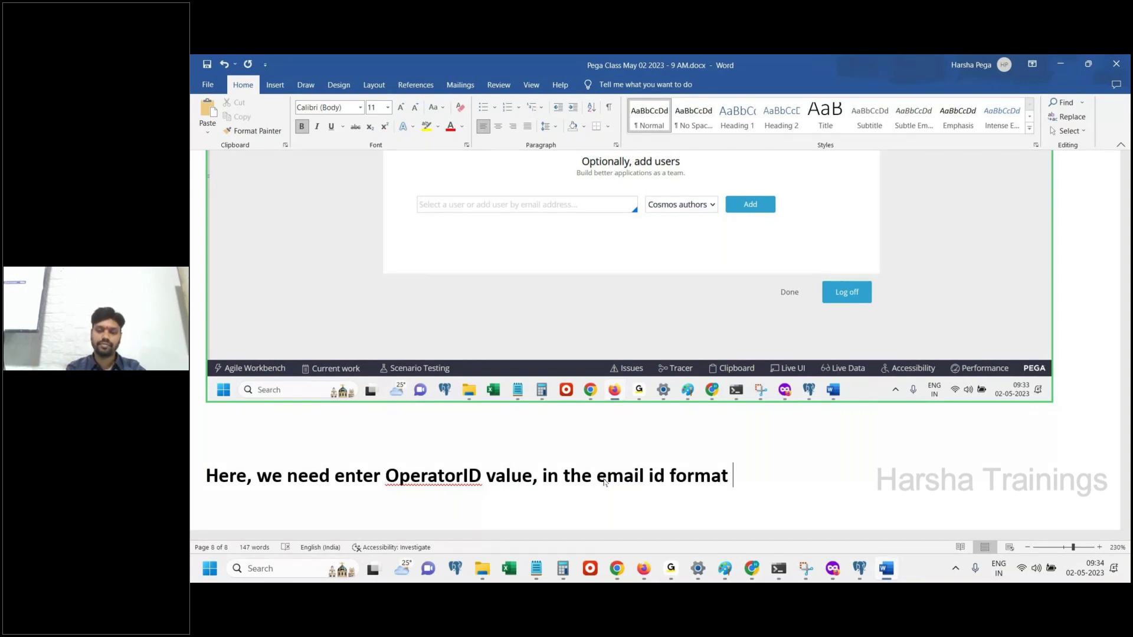
key(BackSpace)
text(.)
Save the notes document and focus the add-user field in Pega
key(ctrl+s)
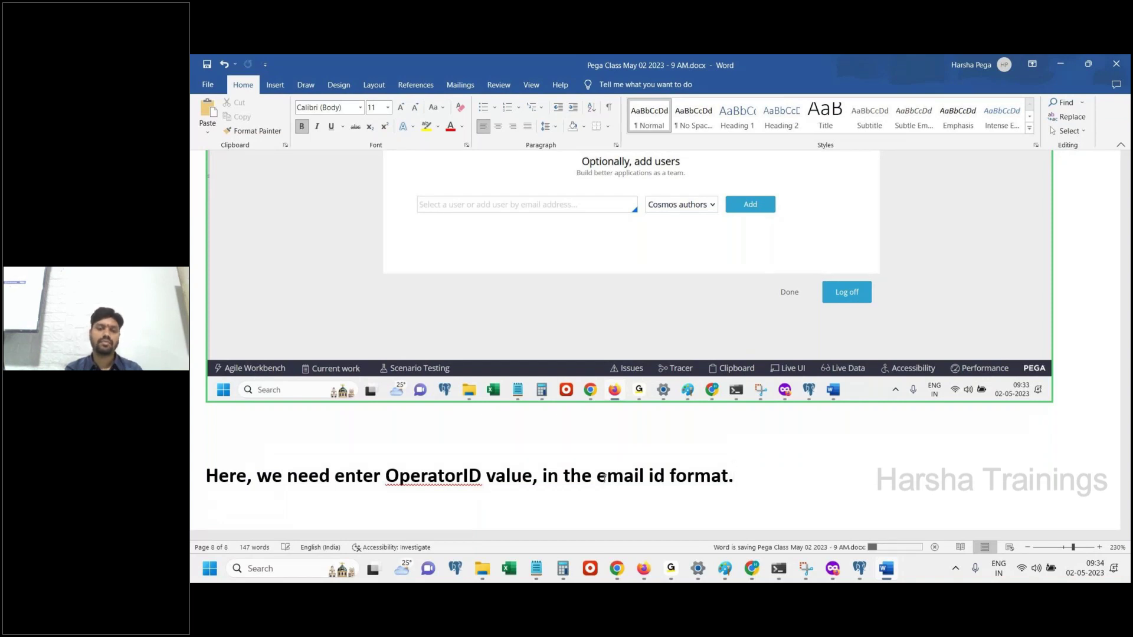
key(Return)
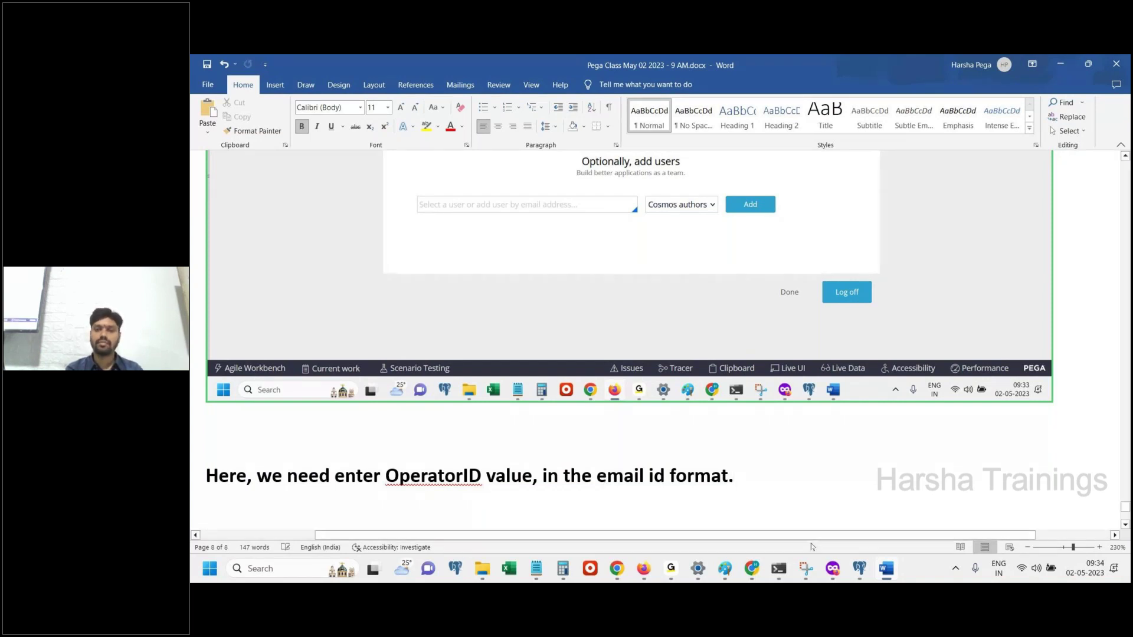
click(888, 570)
click(578, 364)
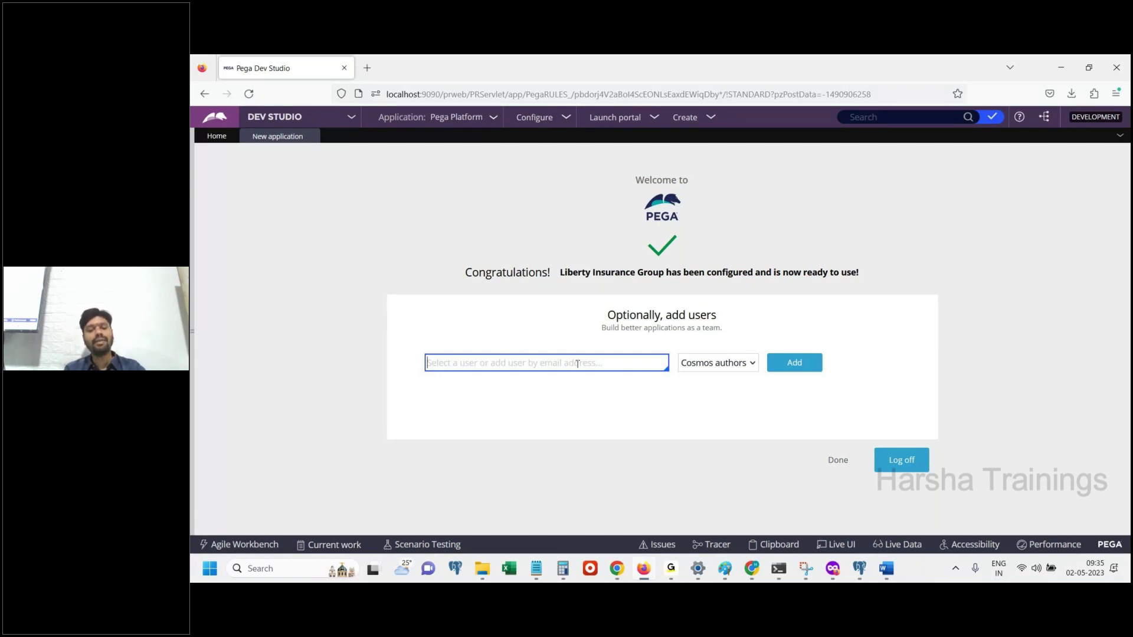
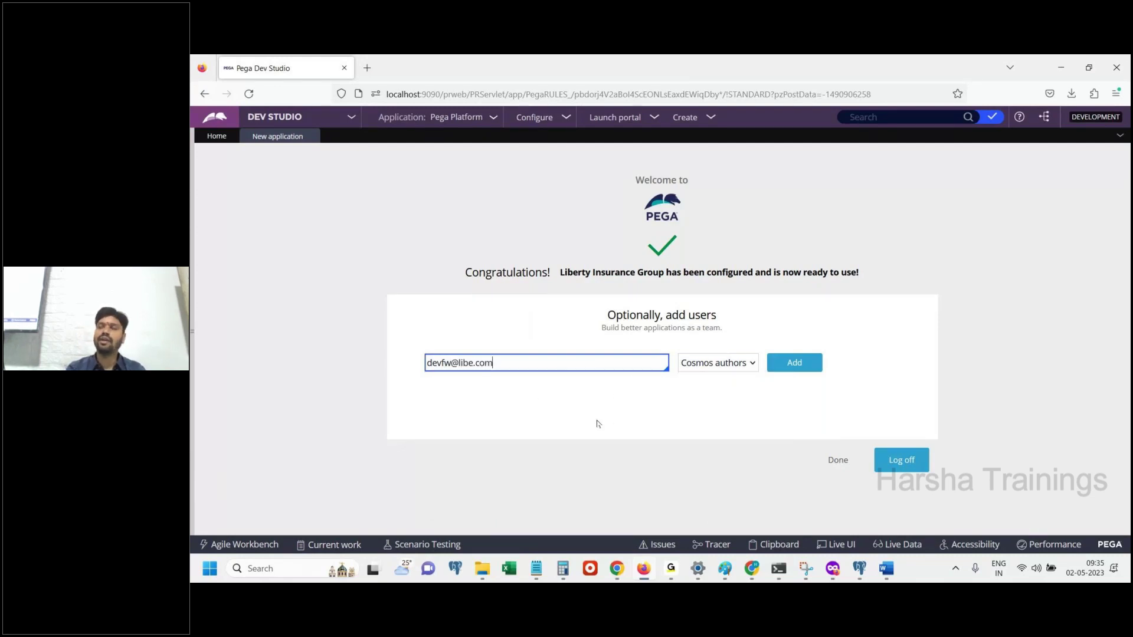
Enter the new developer's operator ID in email format into the add-user field and select it
click(598, 425)
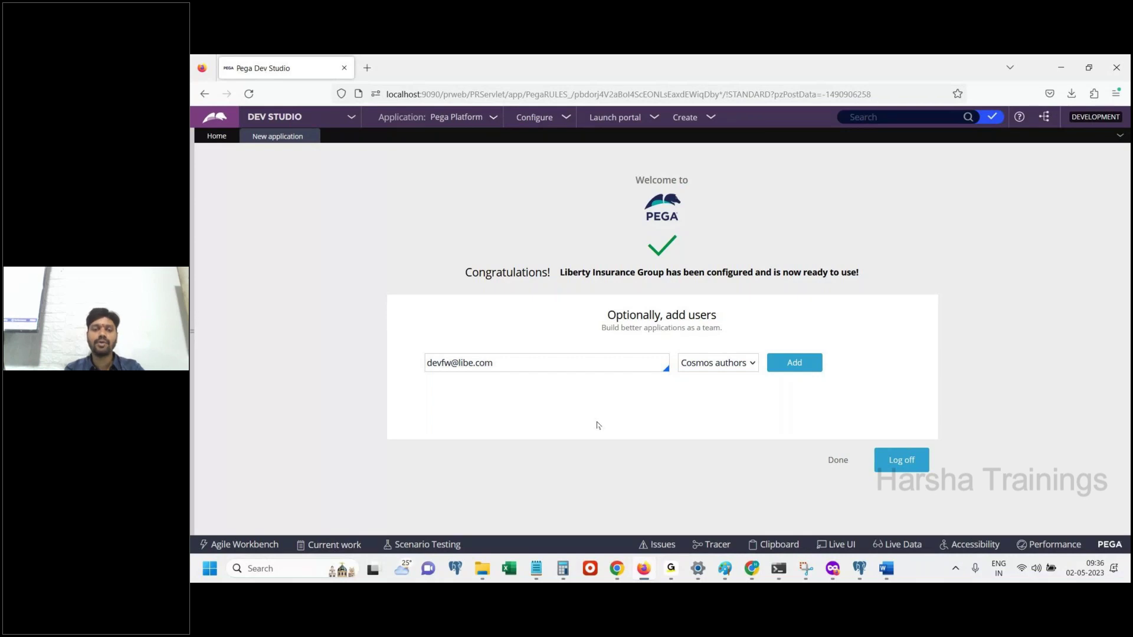
triple_click(520, 358)
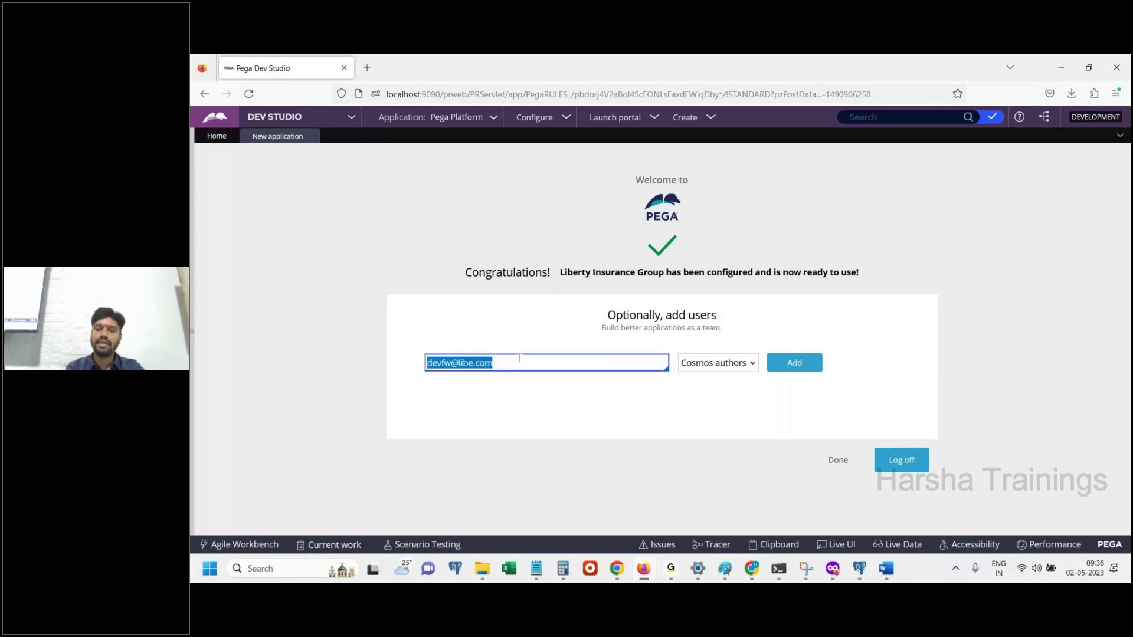
Paste the add-users screenshot into the notes with the caption 'Click on add'
click(885, 570)
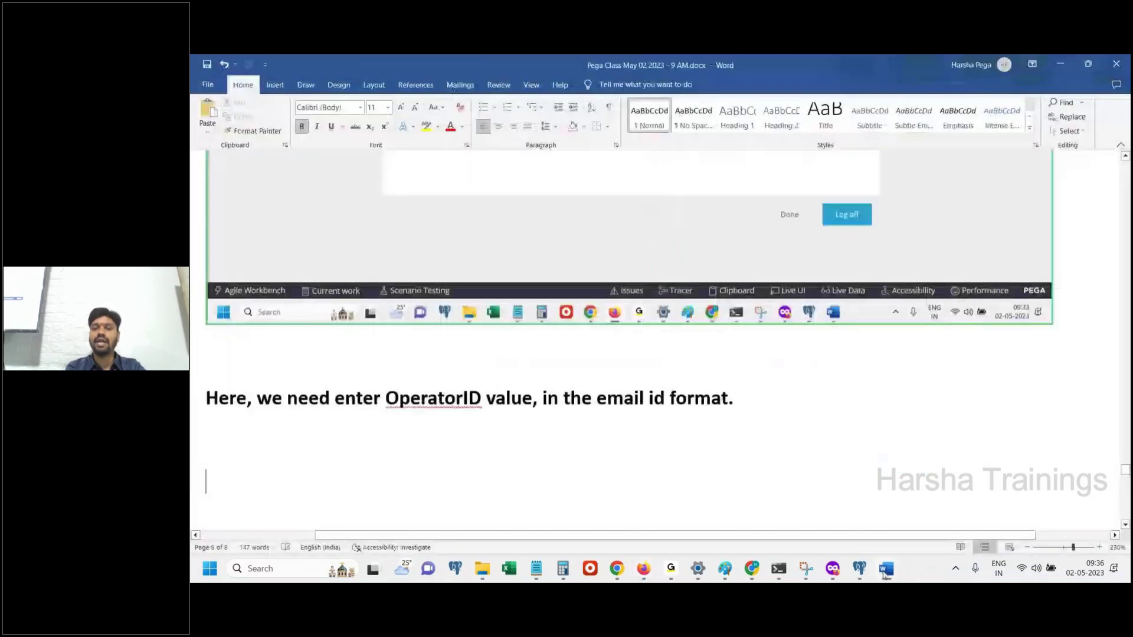
key(ctrl+v)
key(Return)
text(Click on add)
key(Return)
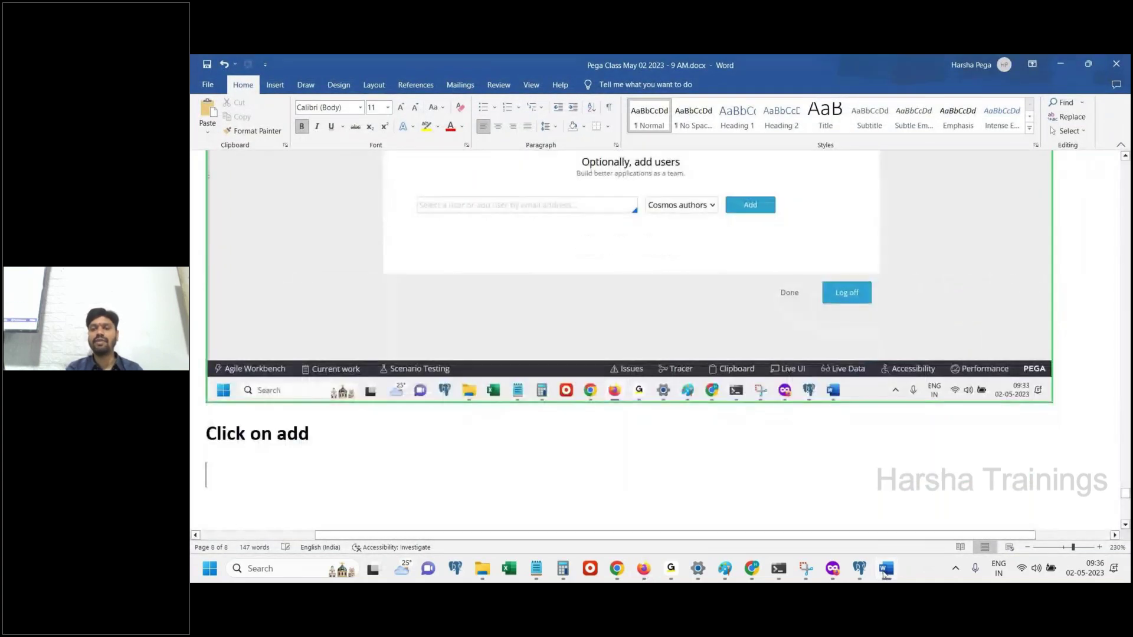
click(885, 569)
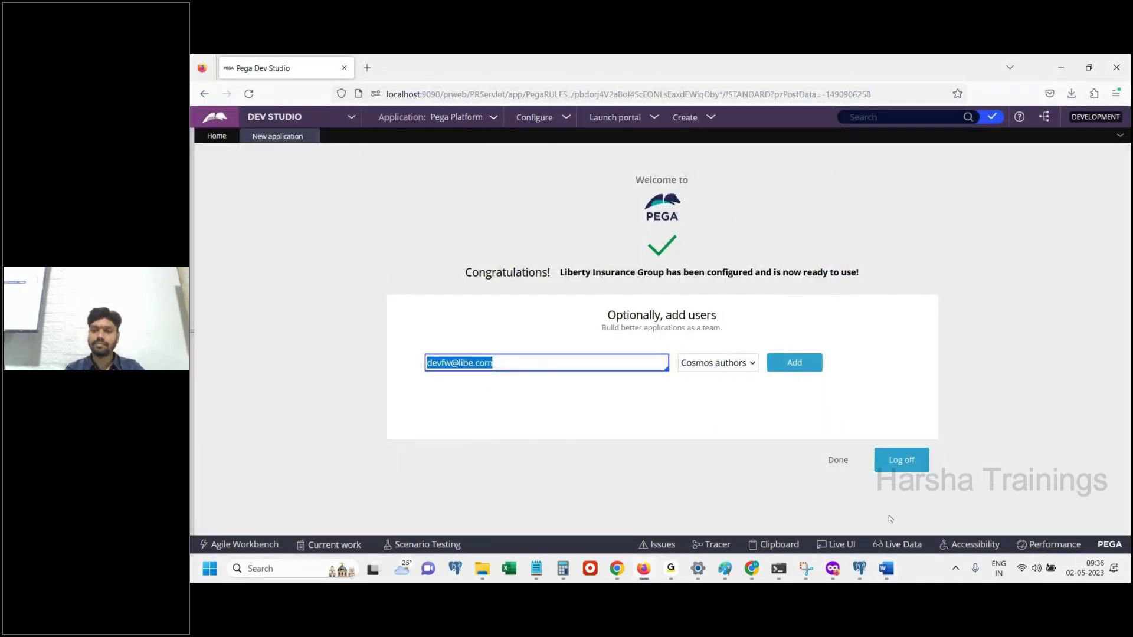
Add the note 'FYI : Author role means developer' to the Word notes
click(884, 569)
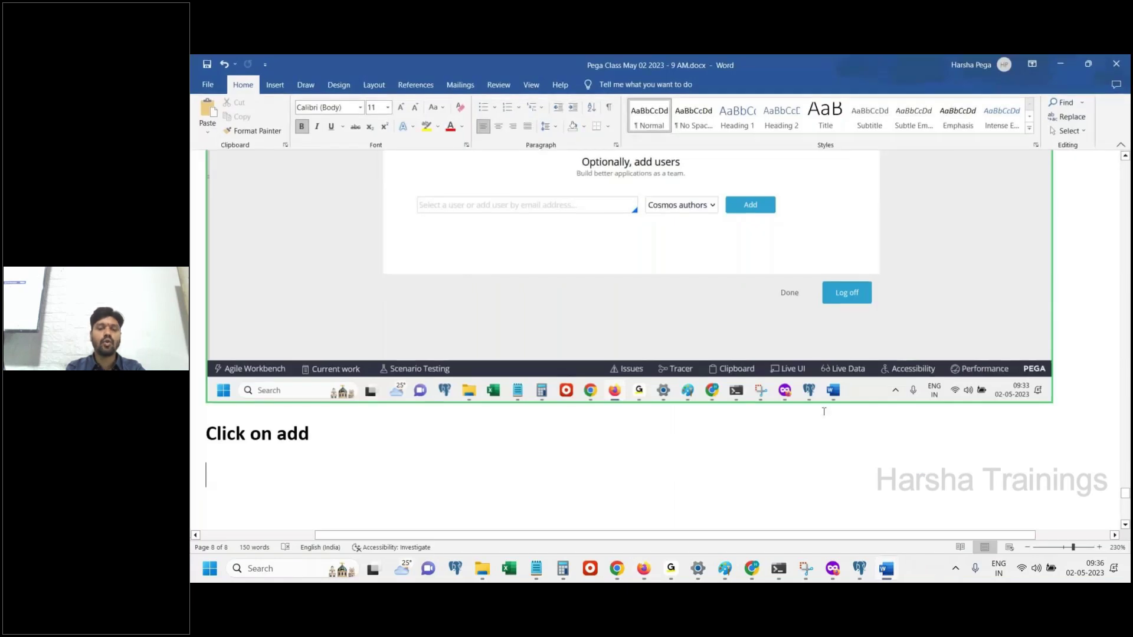
text(Auth)
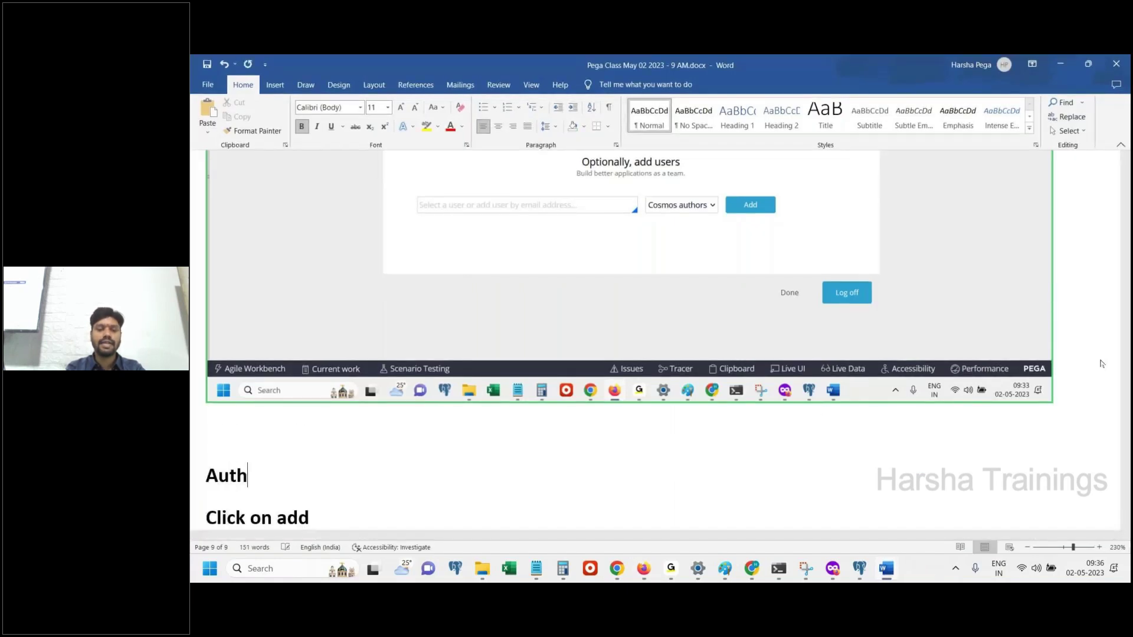
text(or role means developer)
key(Home)
text(FY)
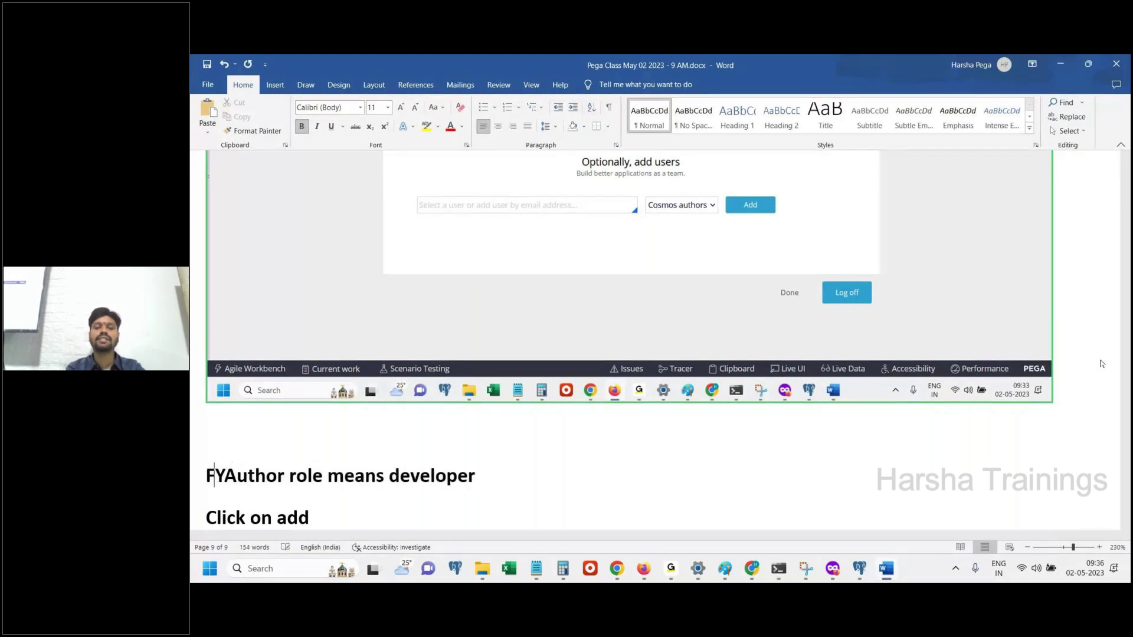
text(I :)
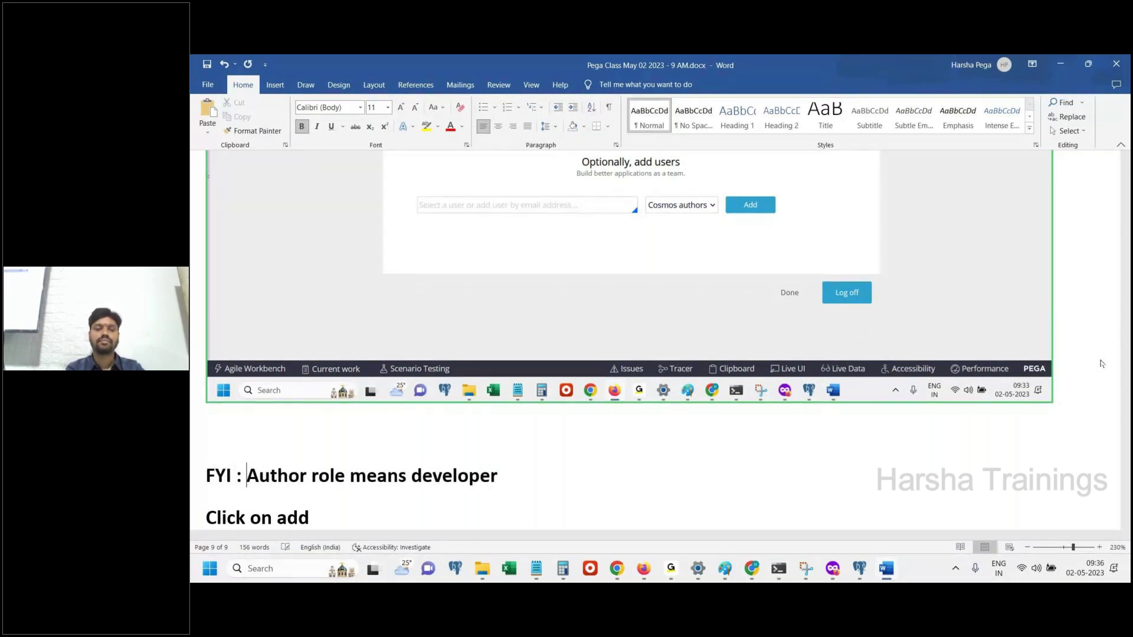
click(701, 509)
key(Return)
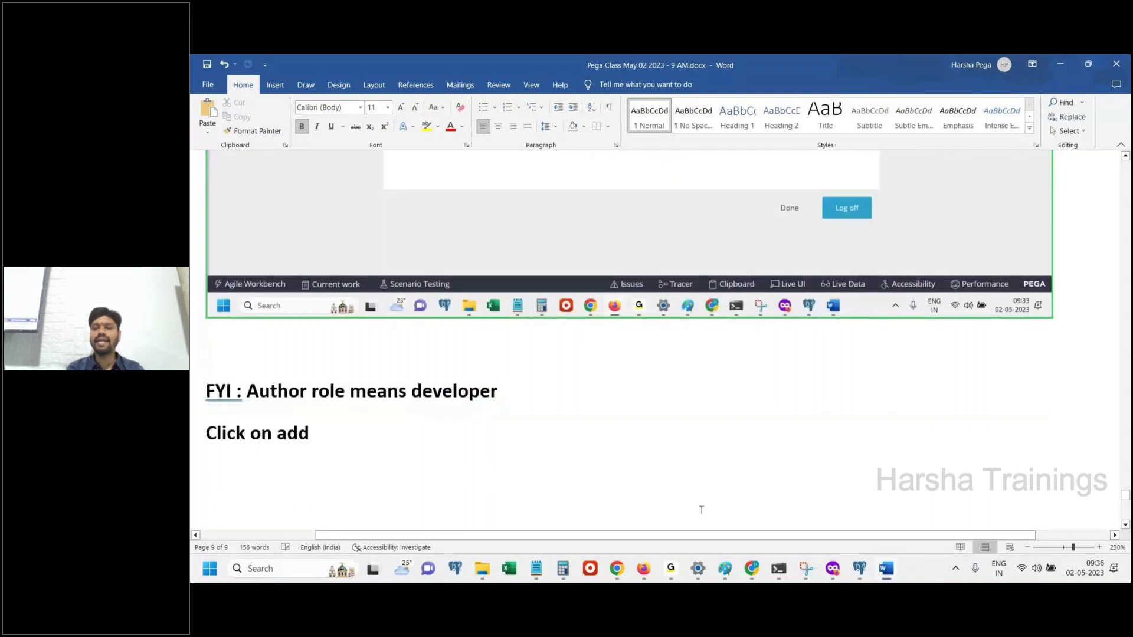
click(884, 568)
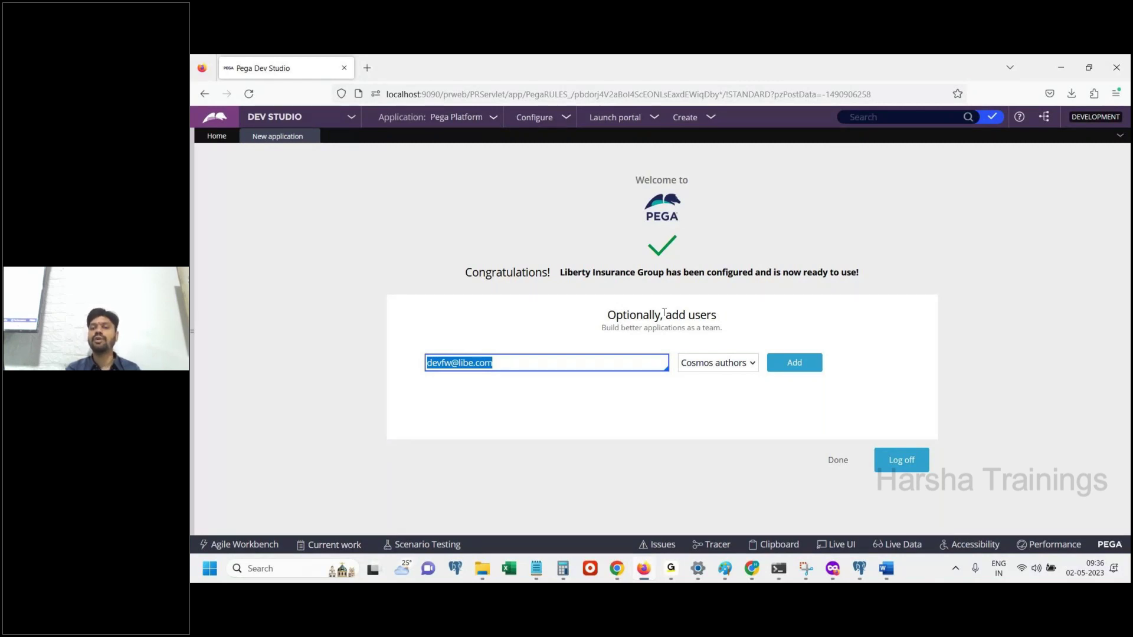
Add the operator as a Cosmos authors user with a generated password, then go back to Word
click(808, 369)
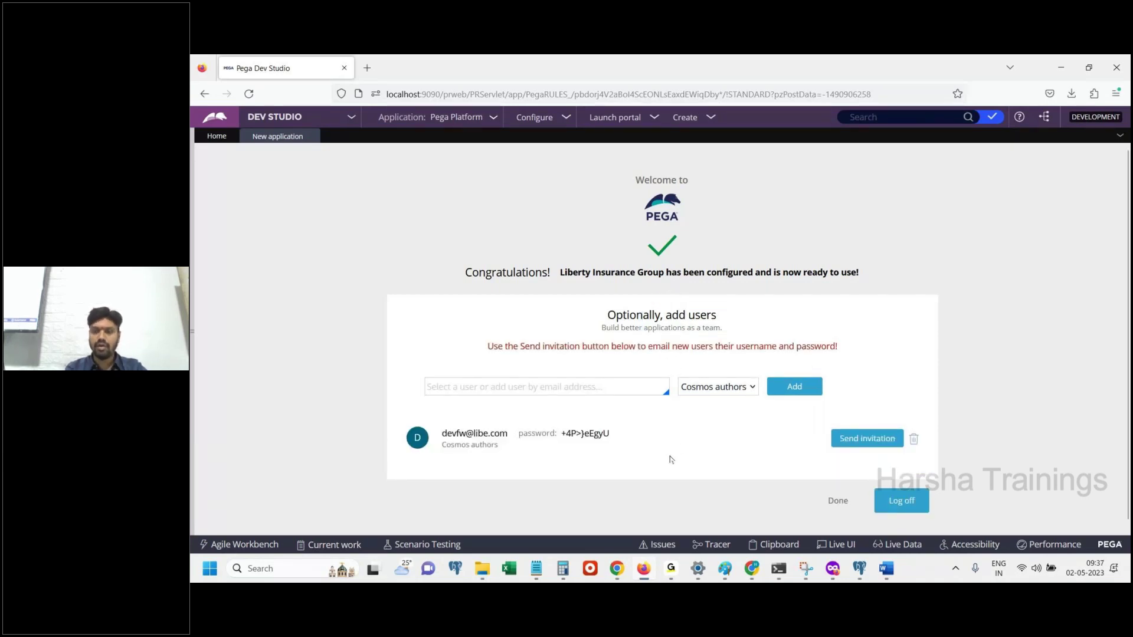
click(886, 568)
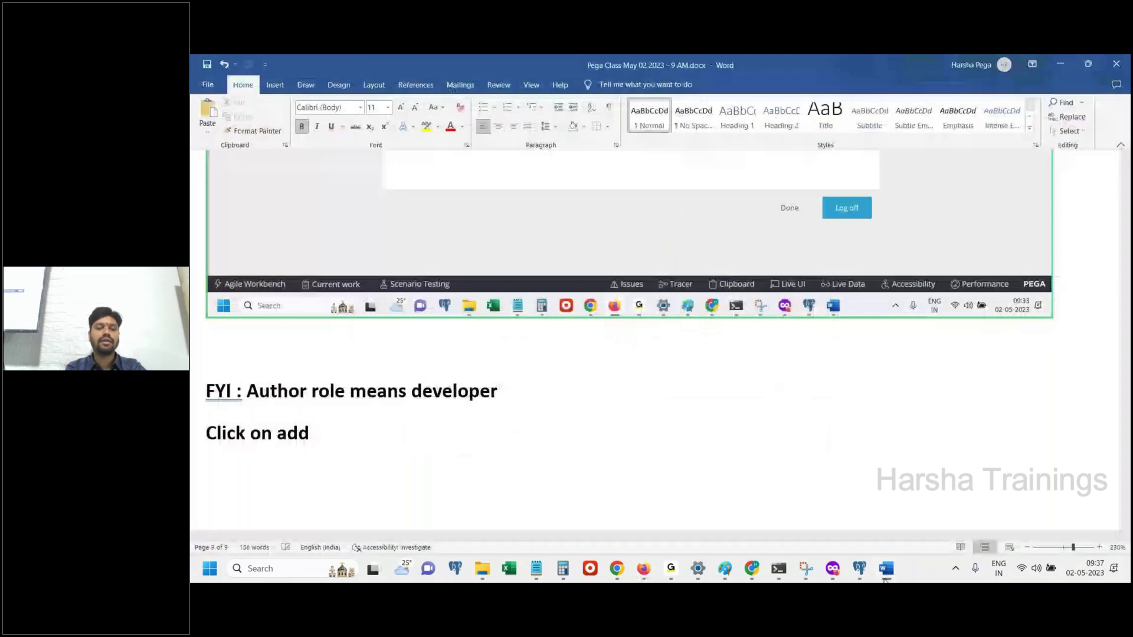
Paste the added-user screenshot and note 'Operator ID created and password also generated.' and 'Save this details into a note pad'
key(ctrl+v)
key(Return)
text(Operator ID created and)
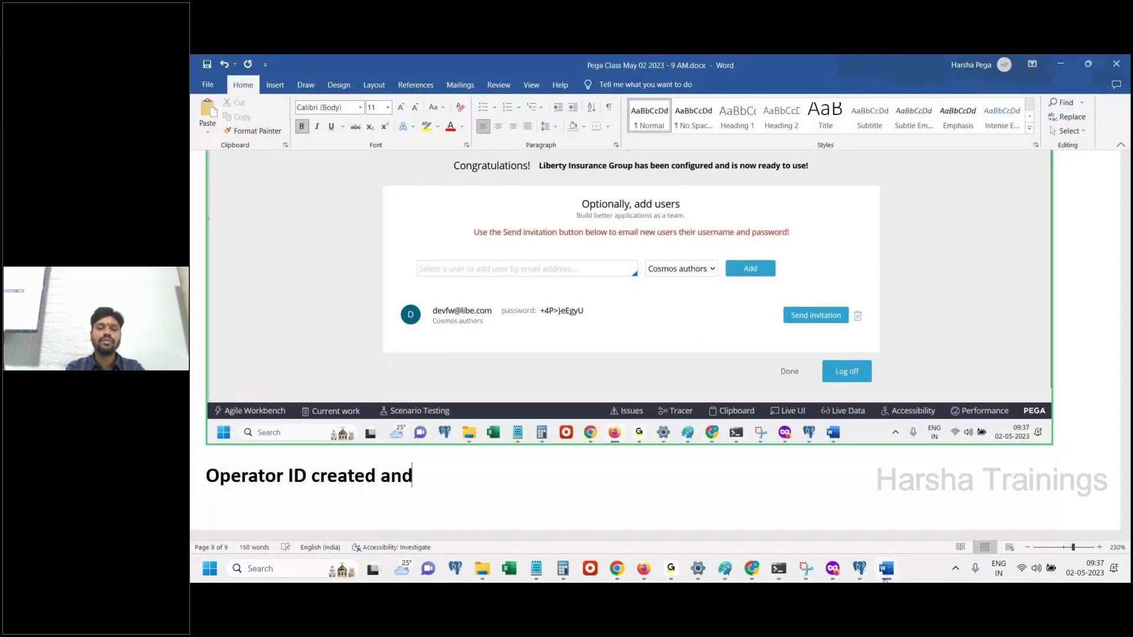
text( password also generated.)
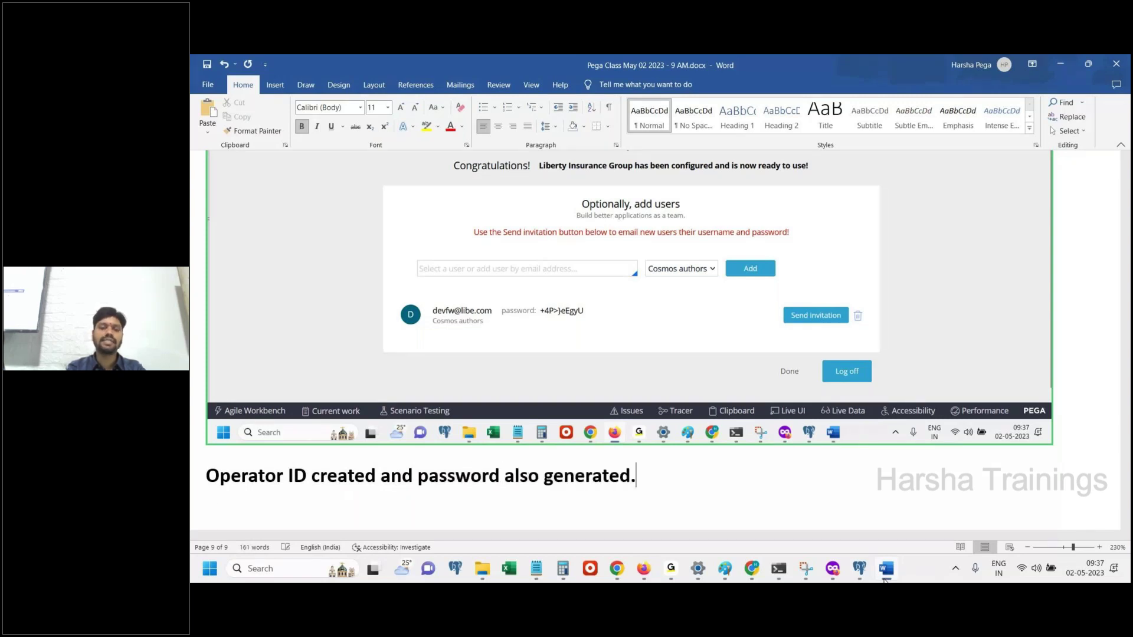
key(Return)
text(S)
text(ave this details )
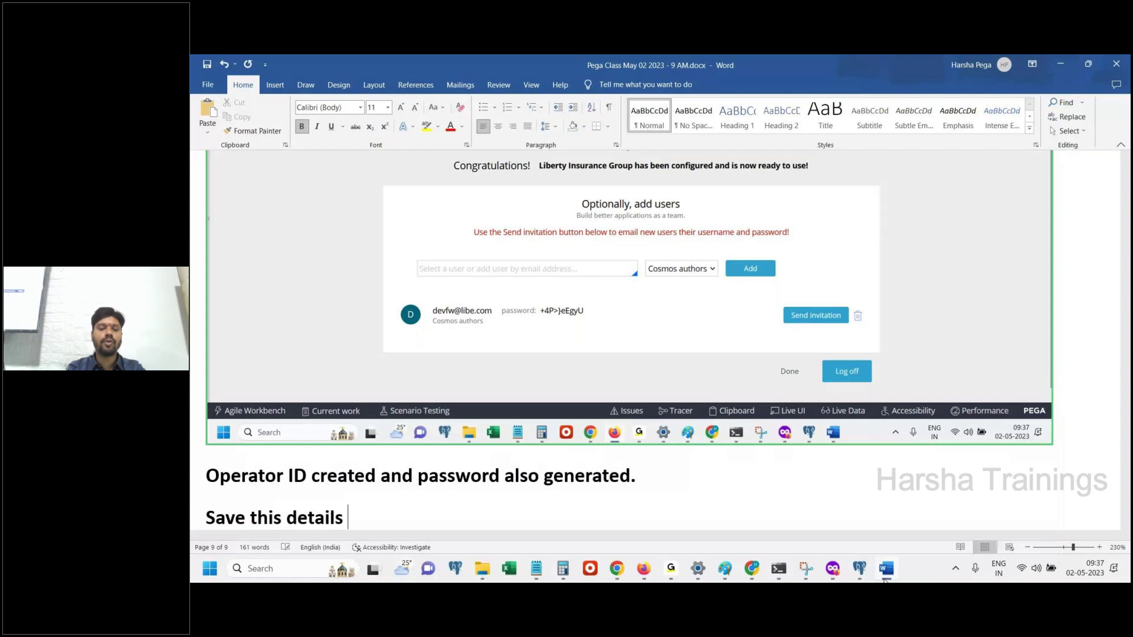
text(into a note )
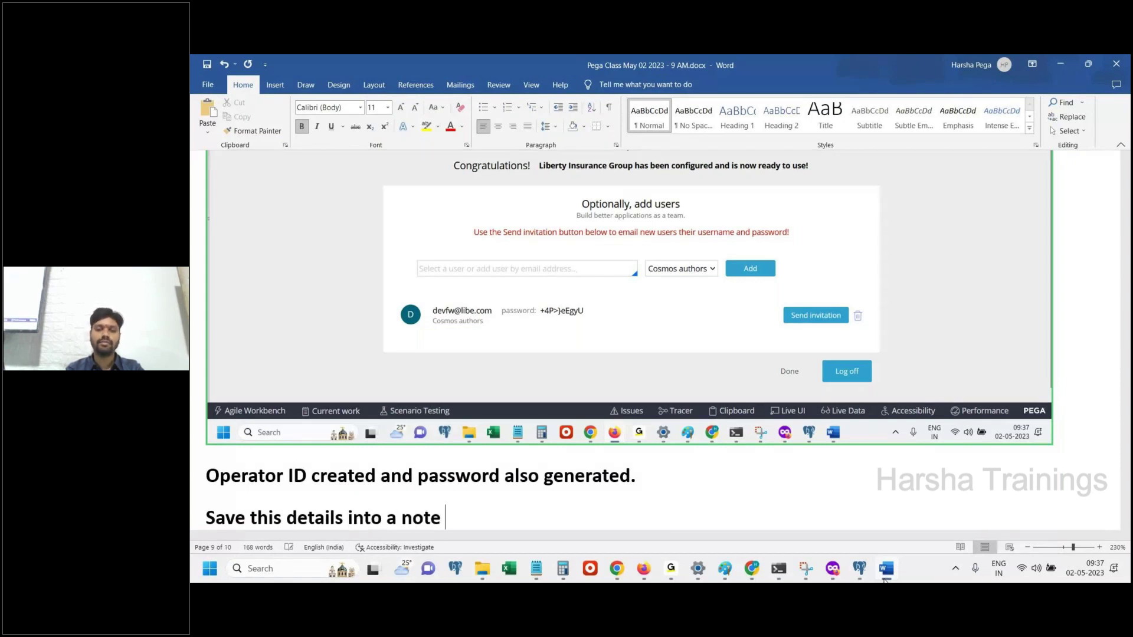
text(pad)
key(Return)
Copy the new operator's ID and generated password from Pega into Pega Class Notes.txt in Notepad
click(643, 568)
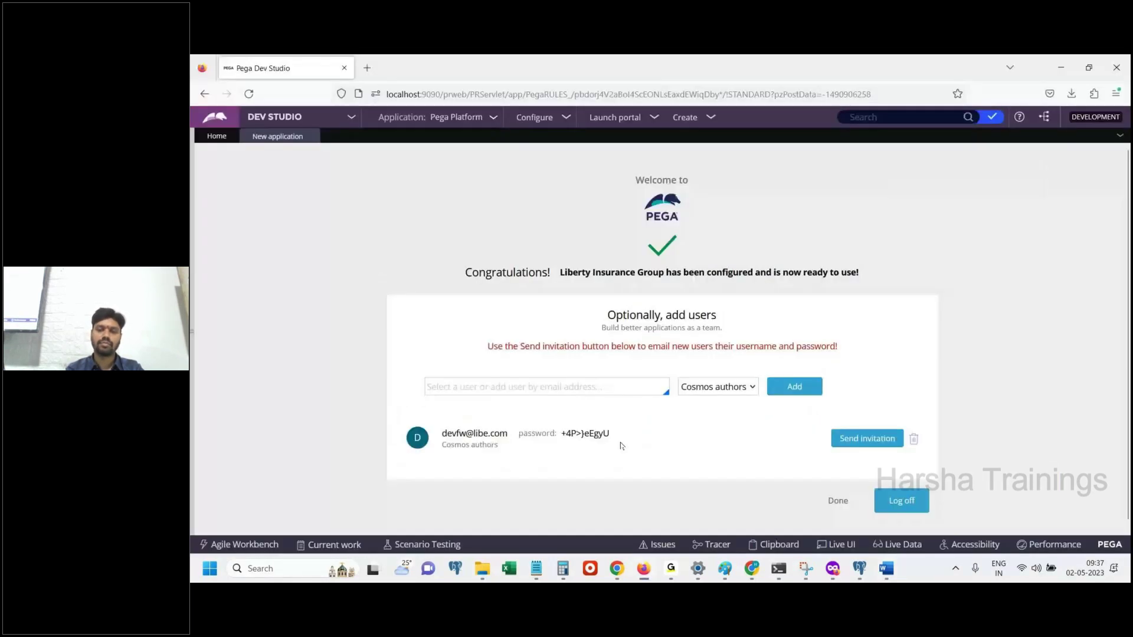
drag(620, 446, 441, 434)
key(ctrl+c)
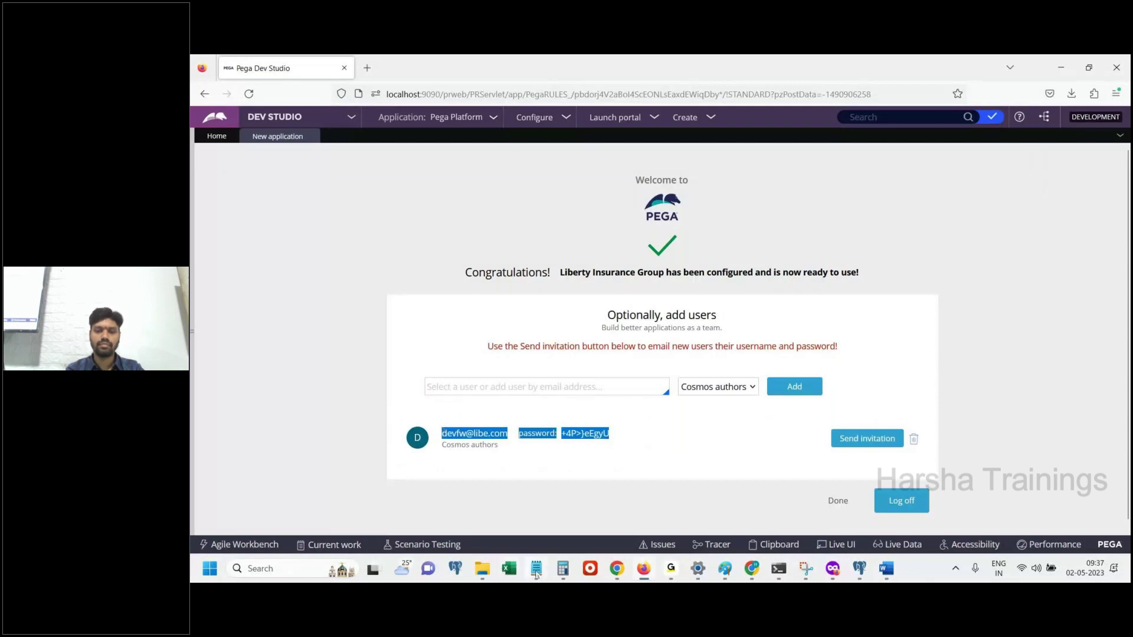
right_click(536, 569)
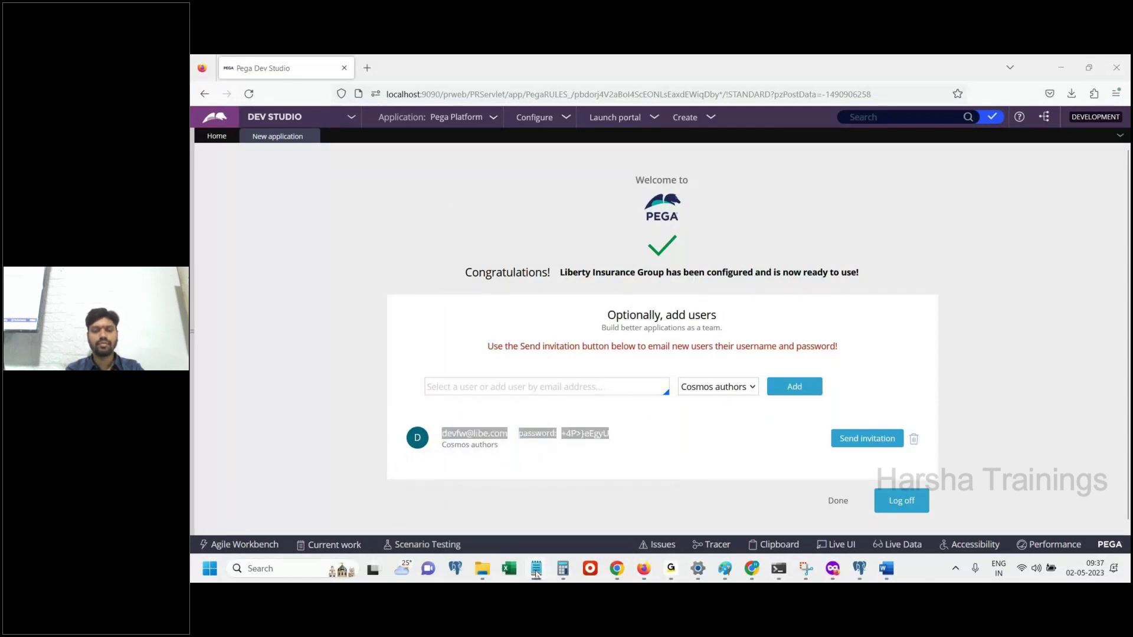
click(536, 568)
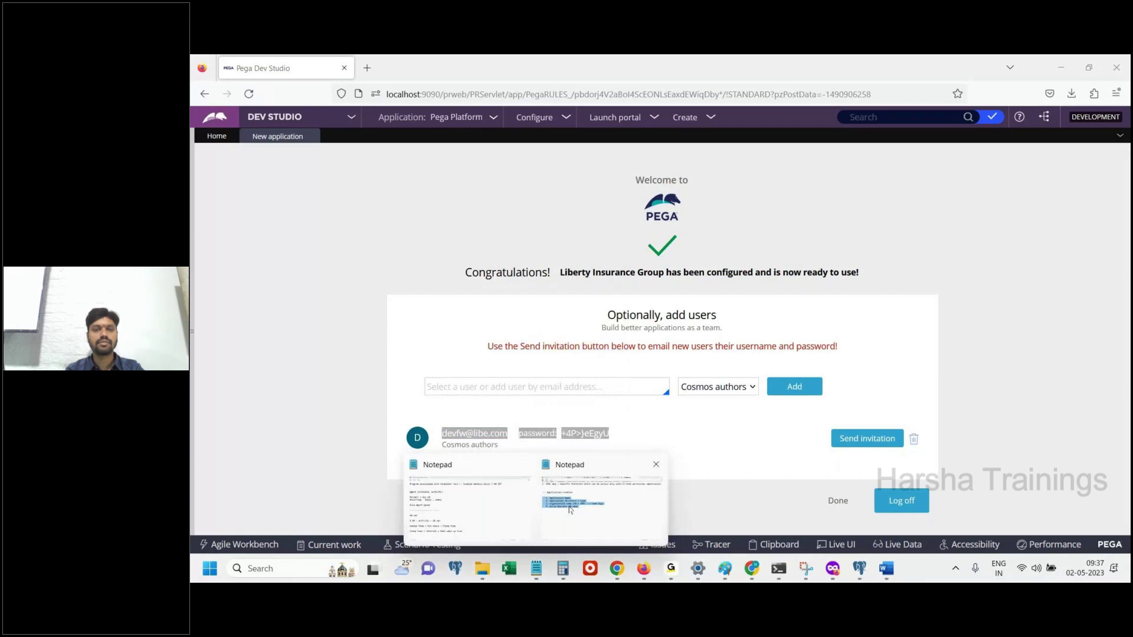
click(568, 510)
click(589, 351)
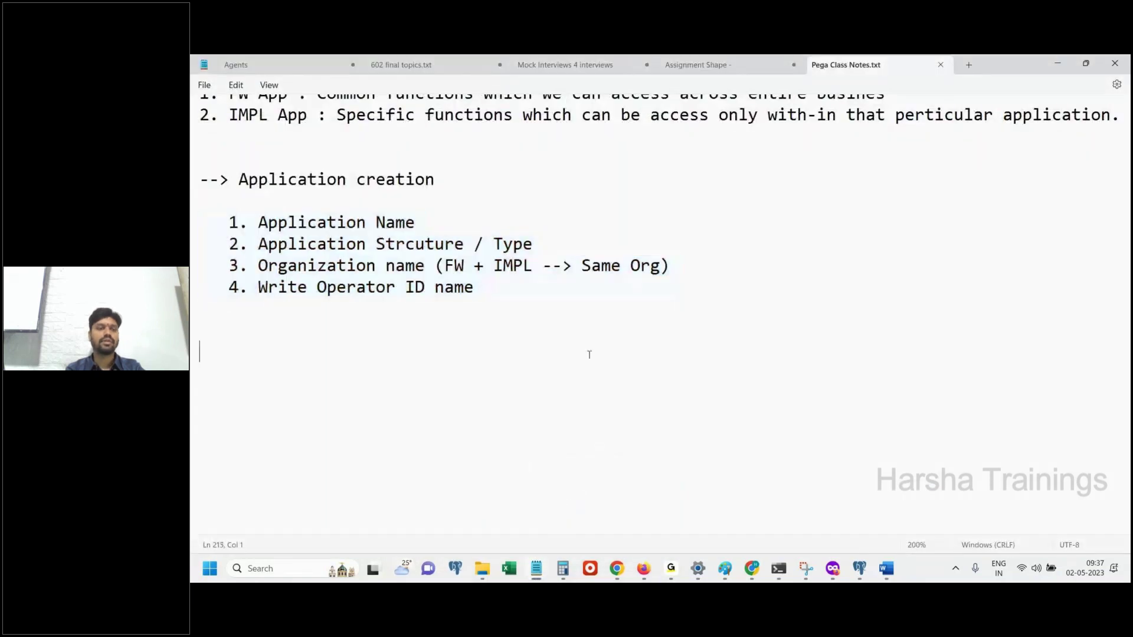
key(ctrl+v)
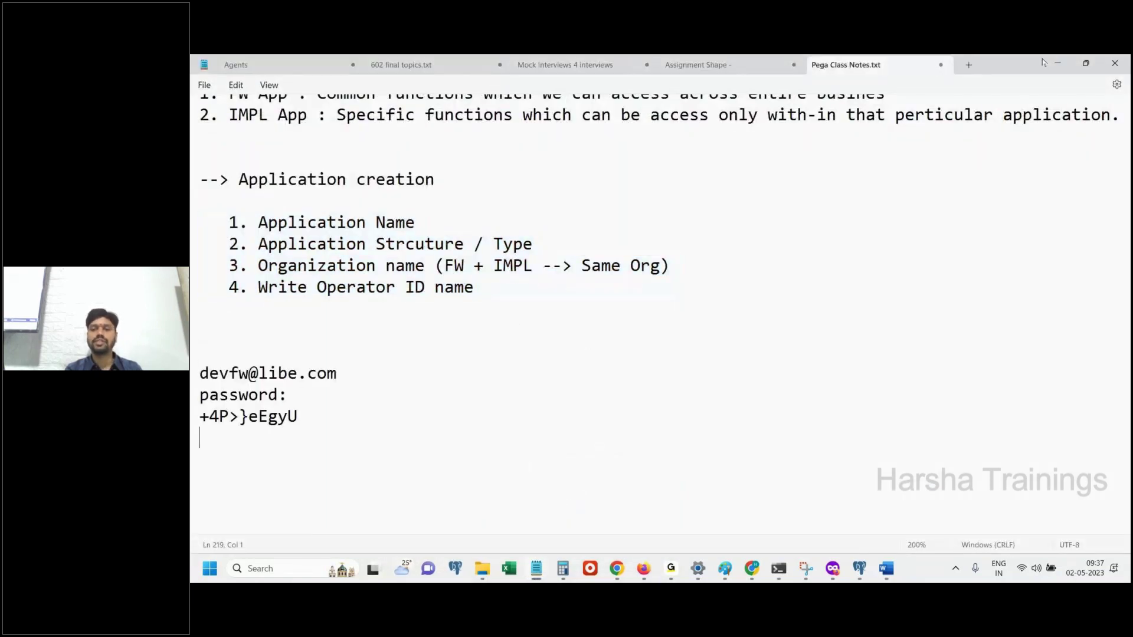
key(alt+Tab)
click(653, 470)
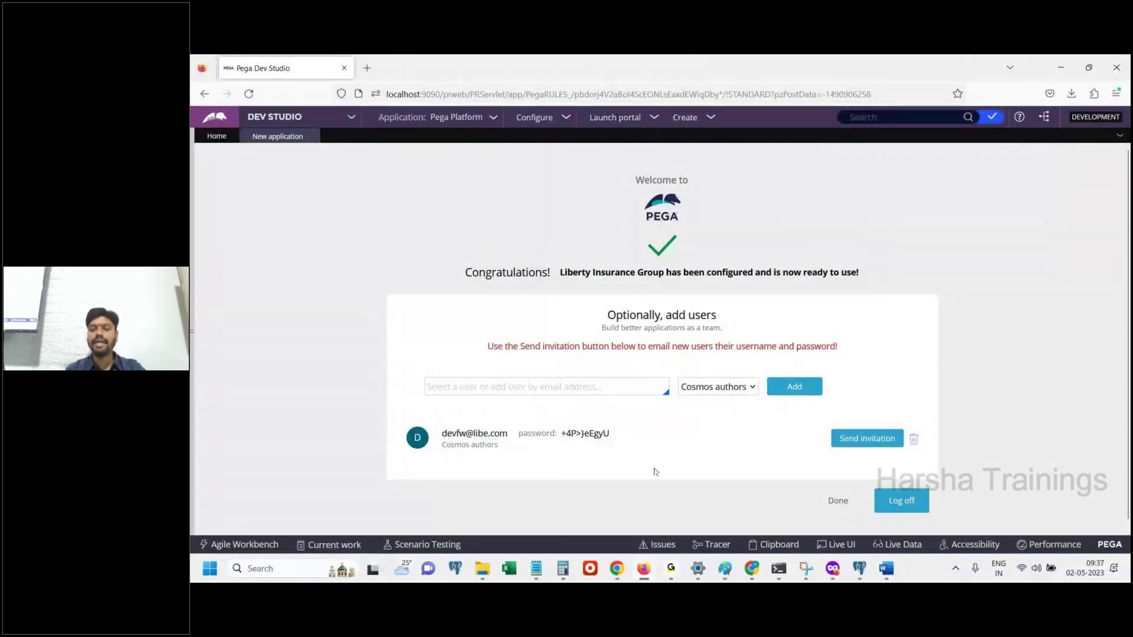
click(886, 569)
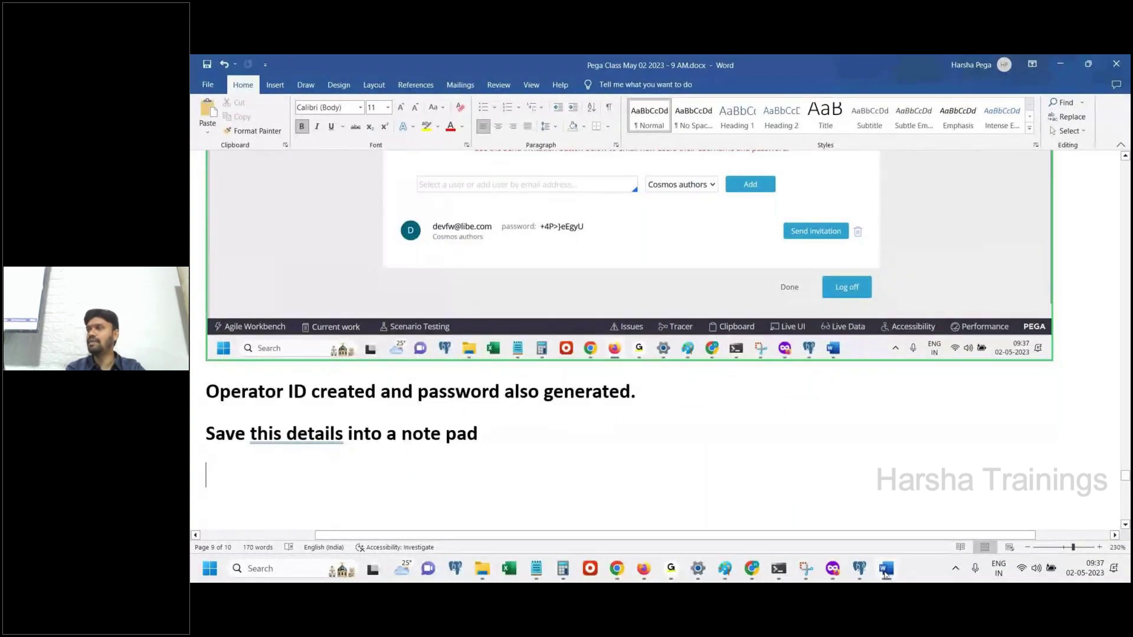
Type 'DO NOT logoff' in the Word notes and colour 'DO NOT' red
click(886, 569)
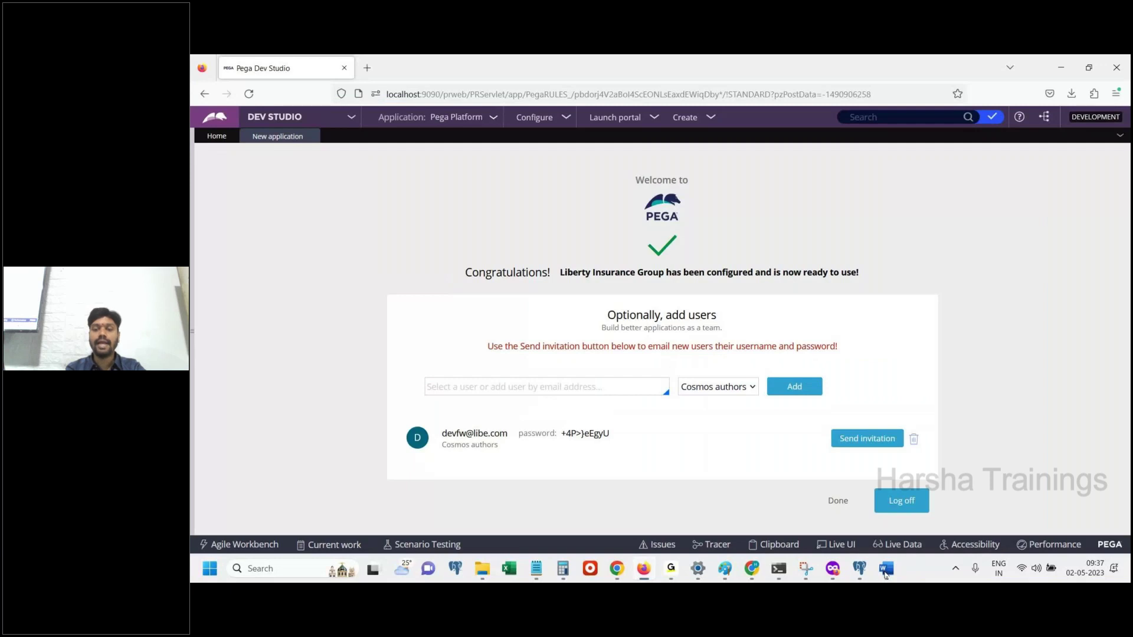
click(886, 569)
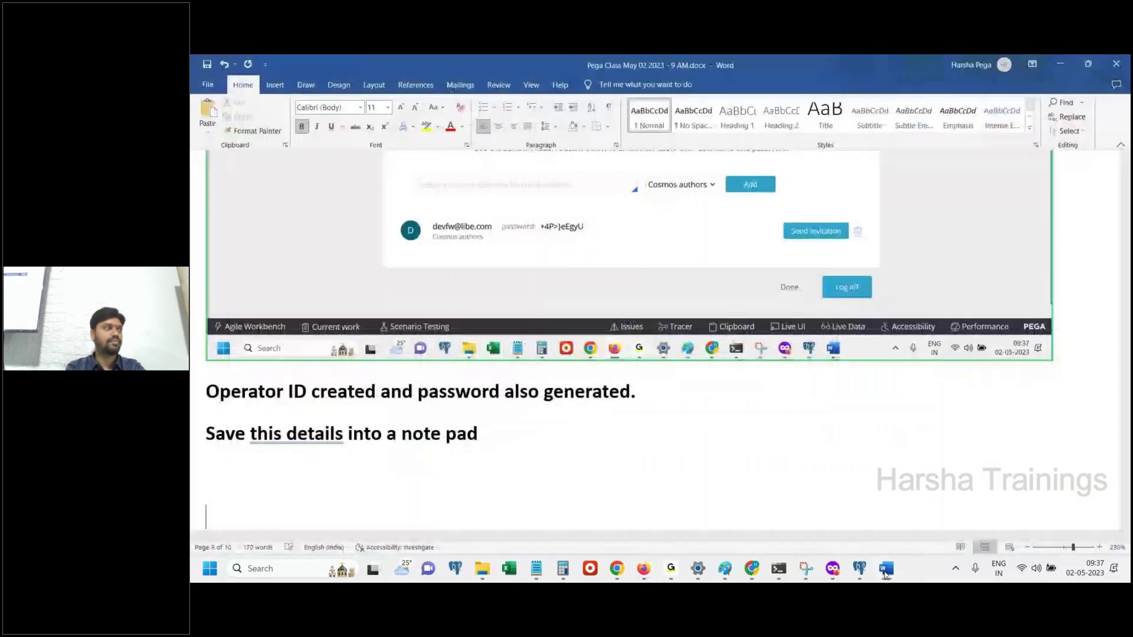
text(DO )
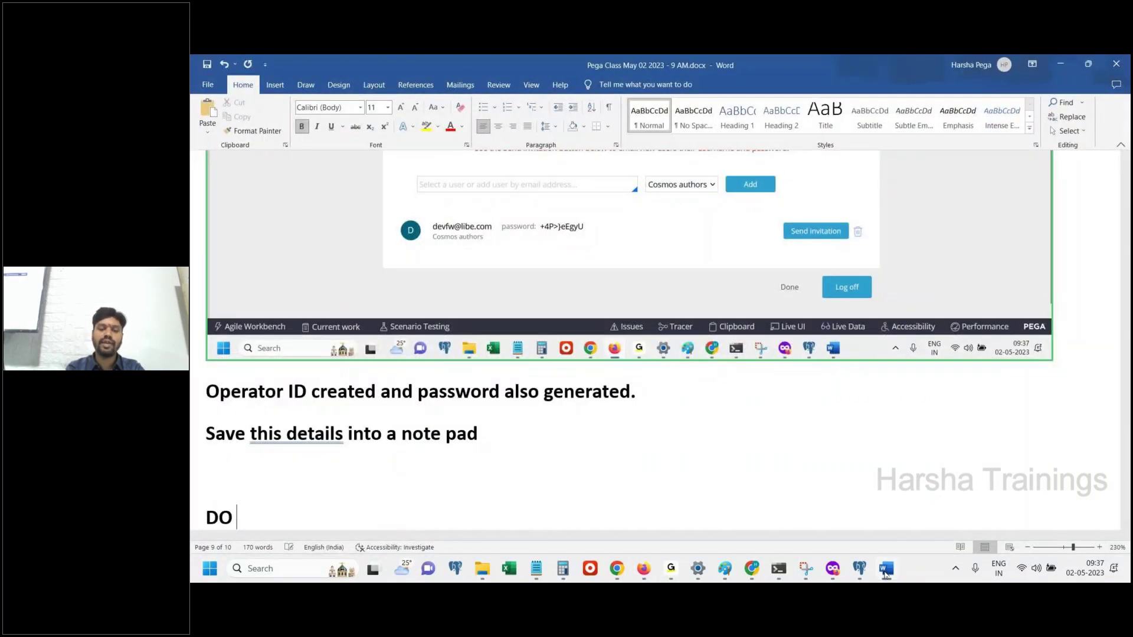
text(NOT logoff)
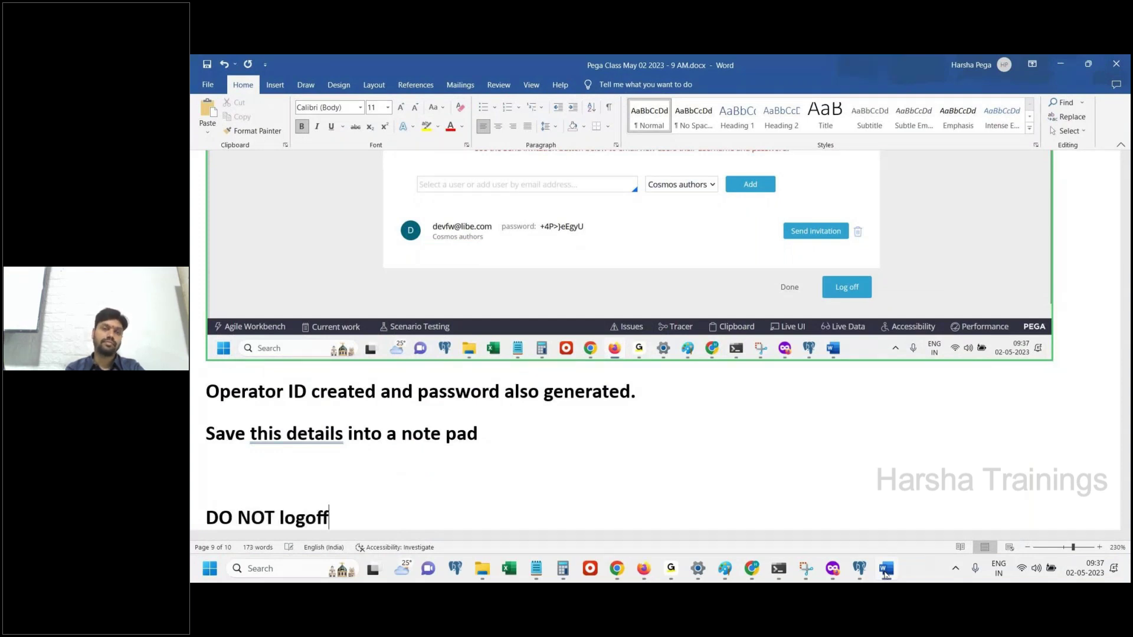
key(ctrl+Return)
drag(277, 167, 207, 159)
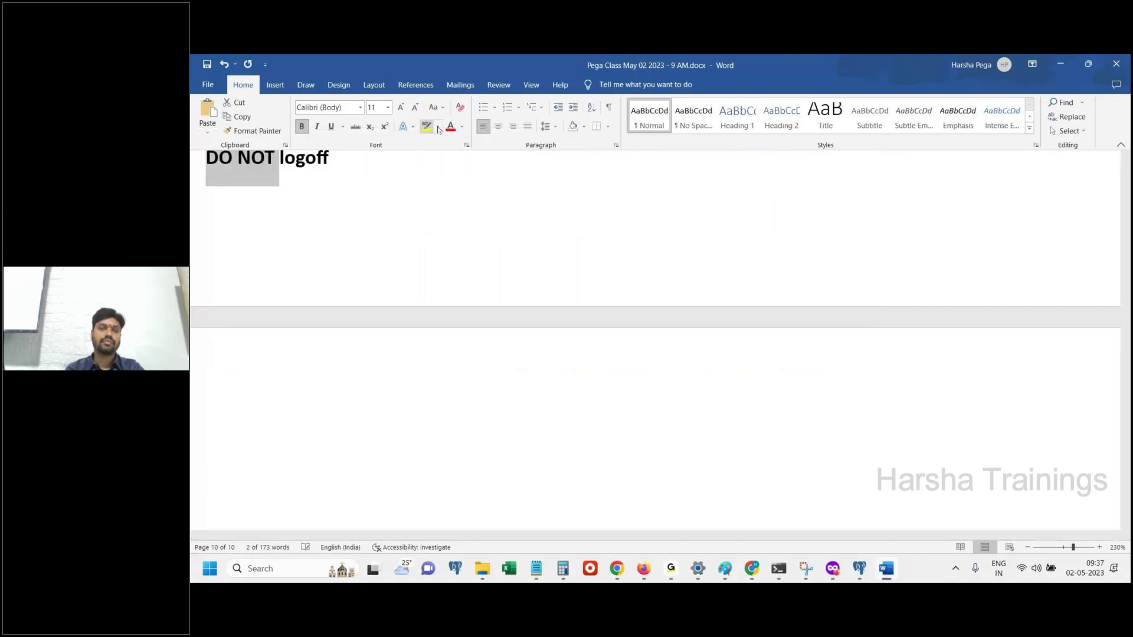
click(451, 130)
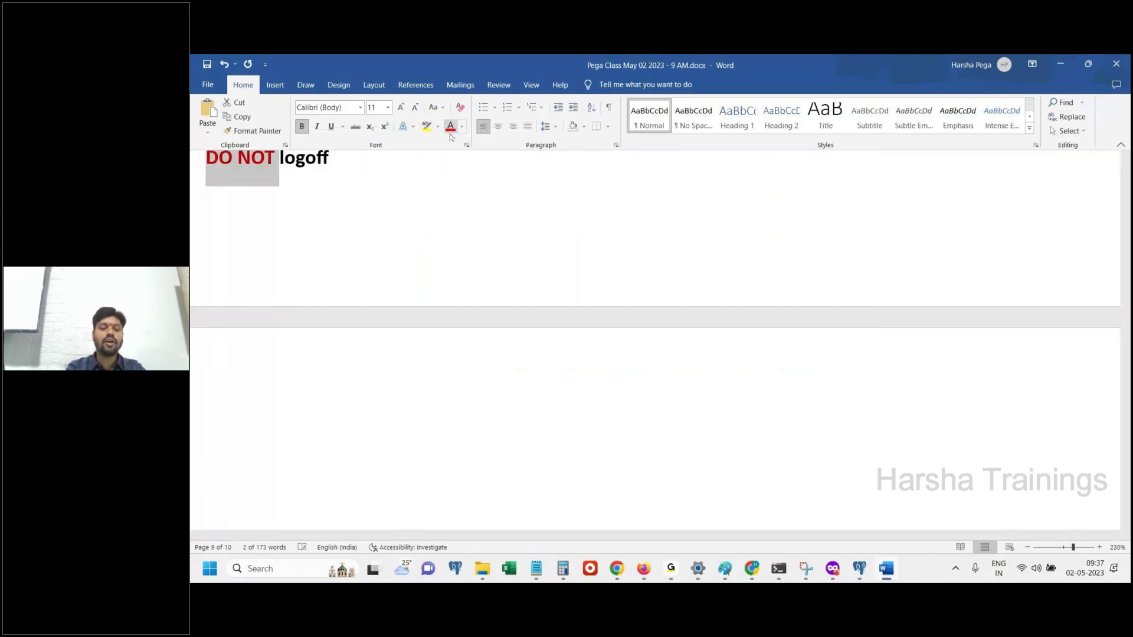
Add the line 'Just click on Done.' at the end of the notes
key(ctrl+End)
text(Just click on )
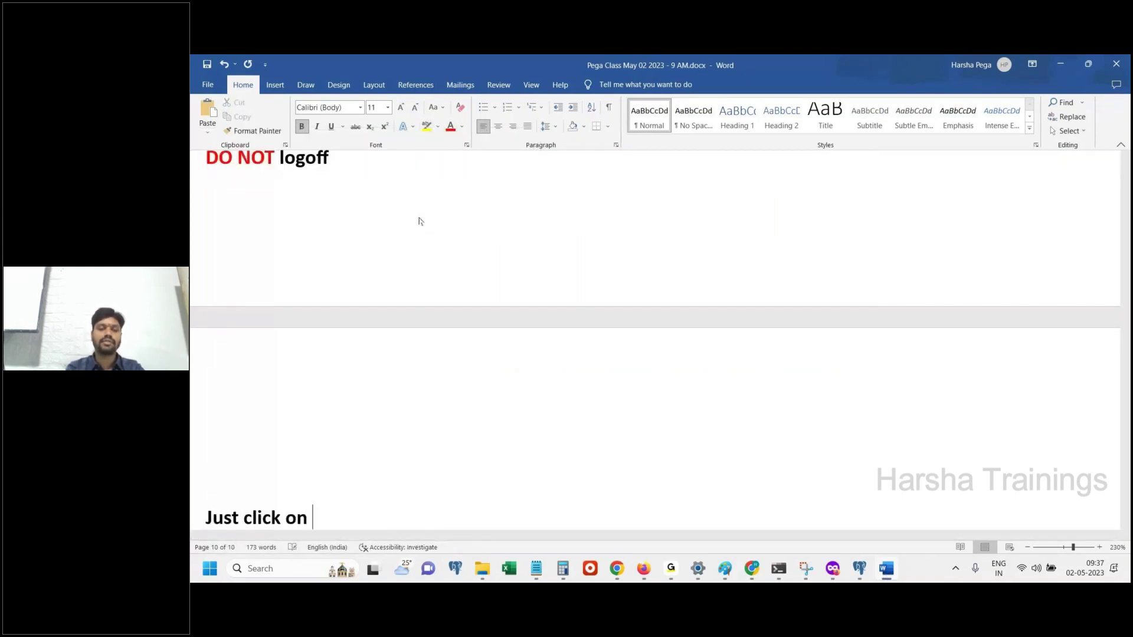
text(Done.)
scroll(420, 217, down, 2)
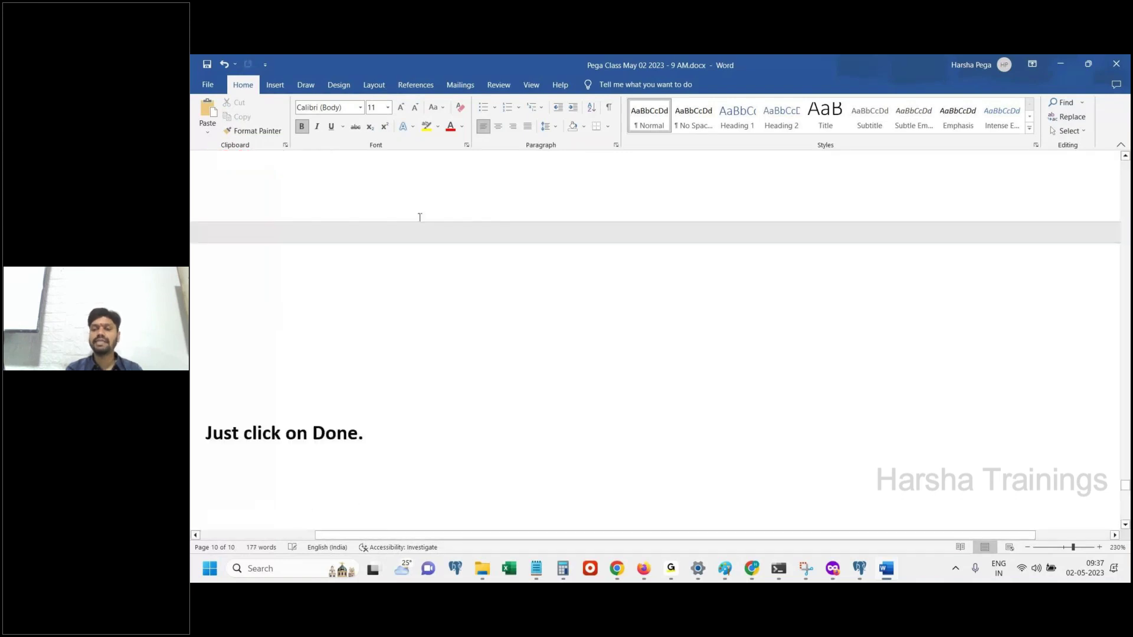
key(alt+Tab)
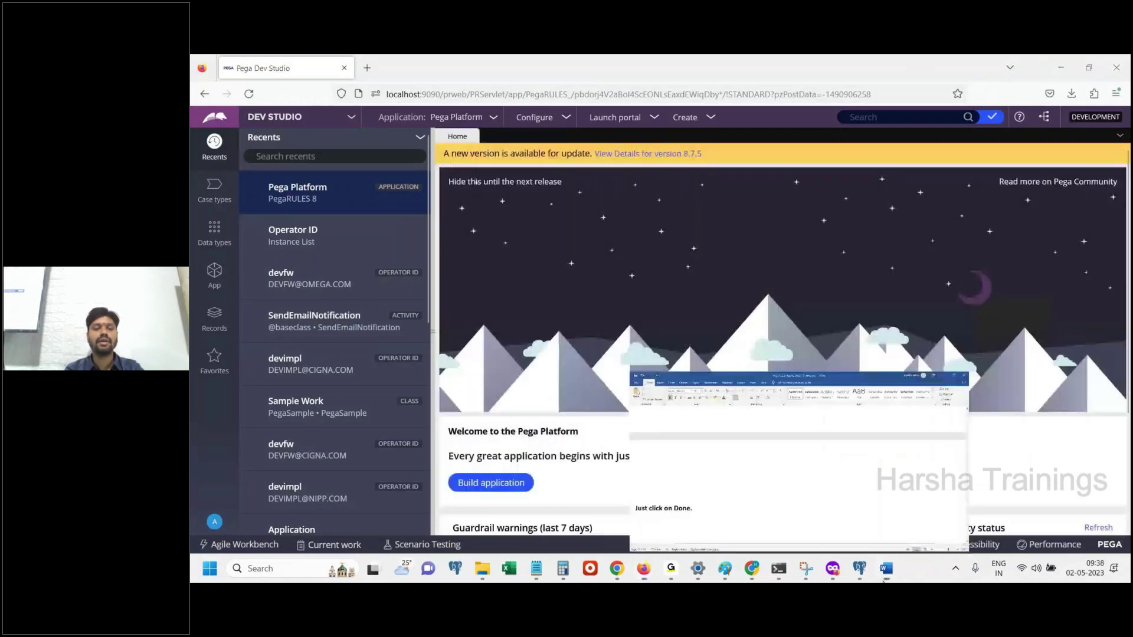
Finish the wizard with Done, then paste the Home page screenshot into Word followed by 'Done.'
click(885, 568)
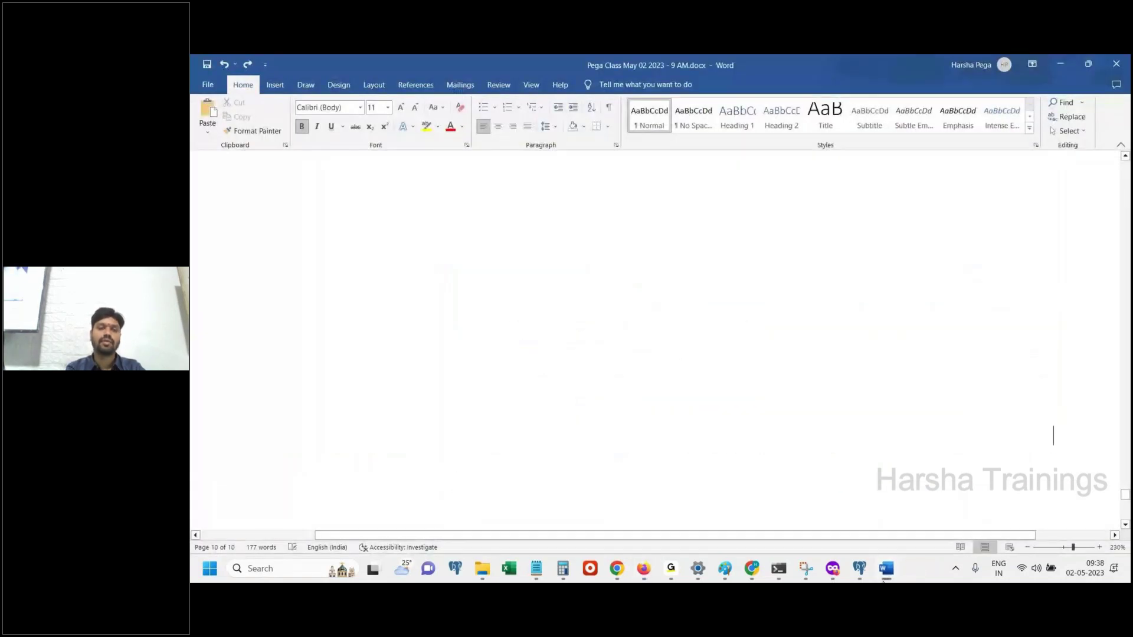
key(ctrl+v)
key(Return)
text(D)
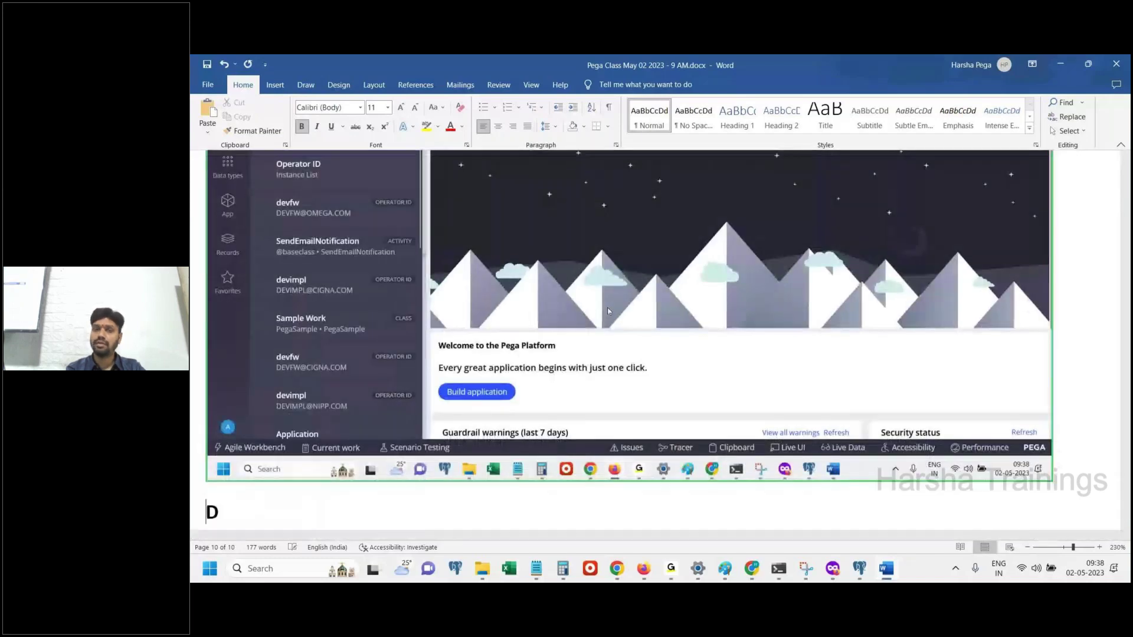
text(one.)
key(Return)
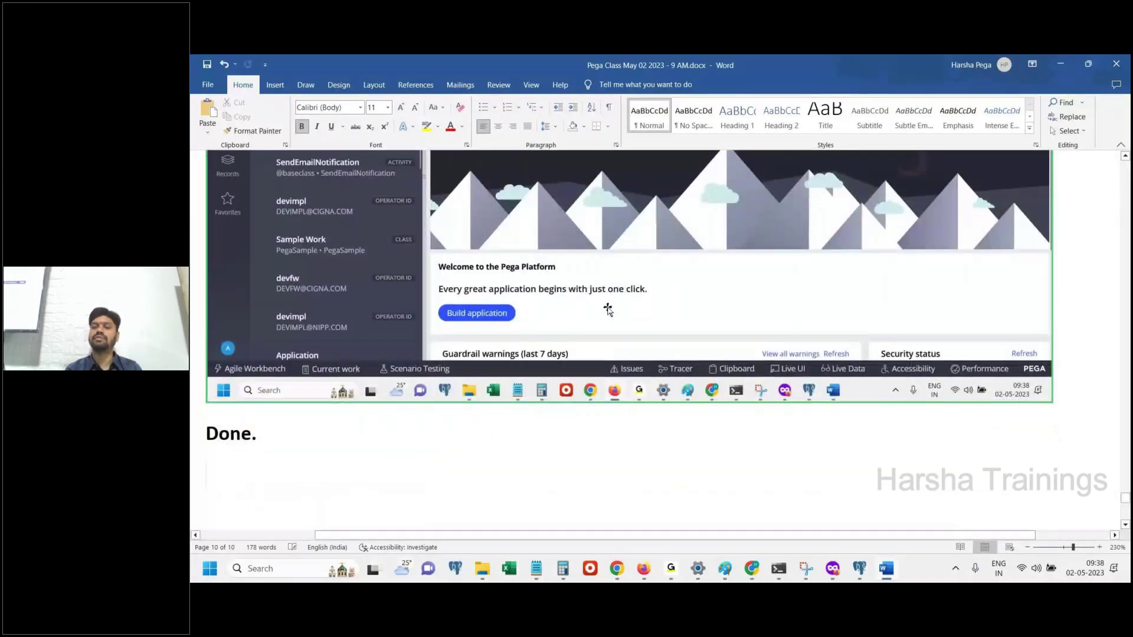
Add a 'DONE.' line beneath 'Done.' in the Word notes
click(886, 570)
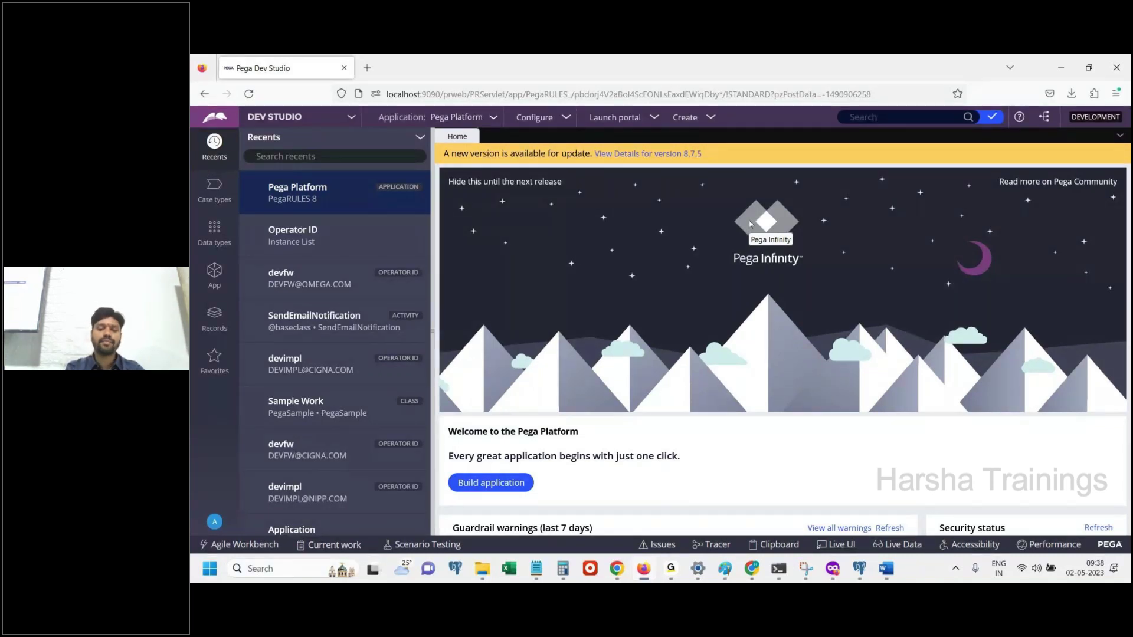
key(alt+Tab)
key(Return)
text(DONE.)
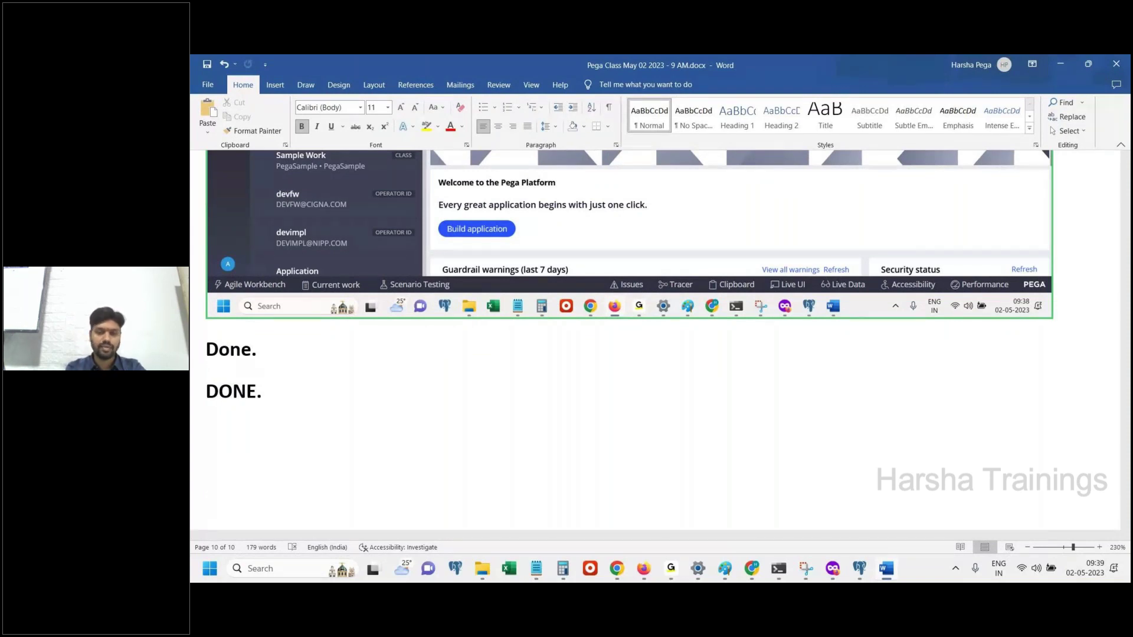
Type 'Creating Implementation application' on a new line, fixing the misspelling
key(Return)
text(Creating )
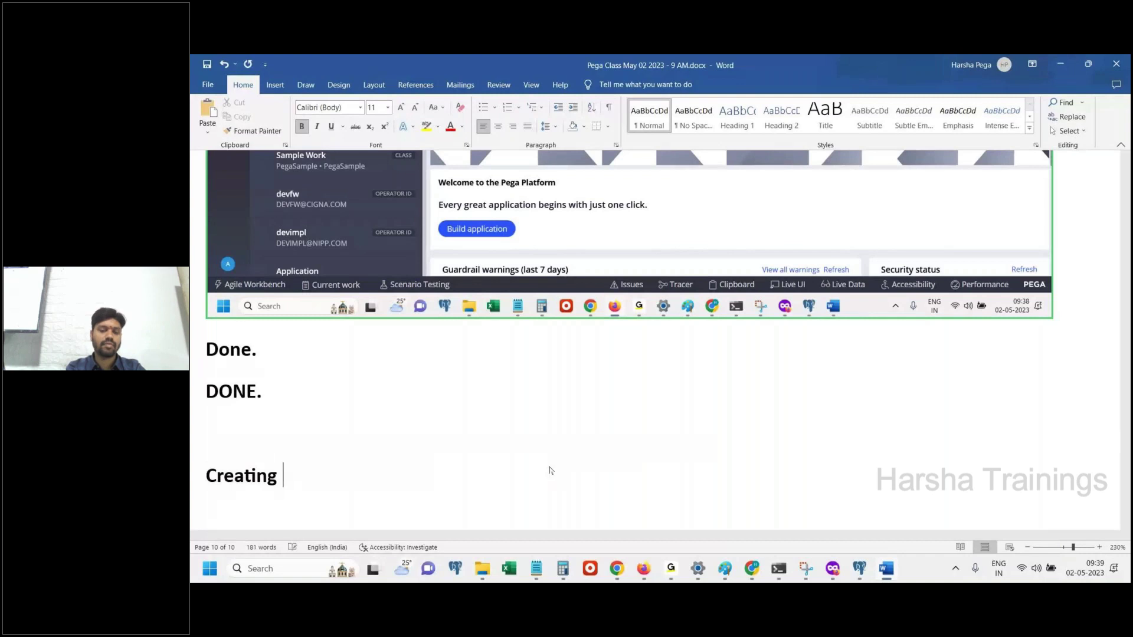
text(Implementatu)
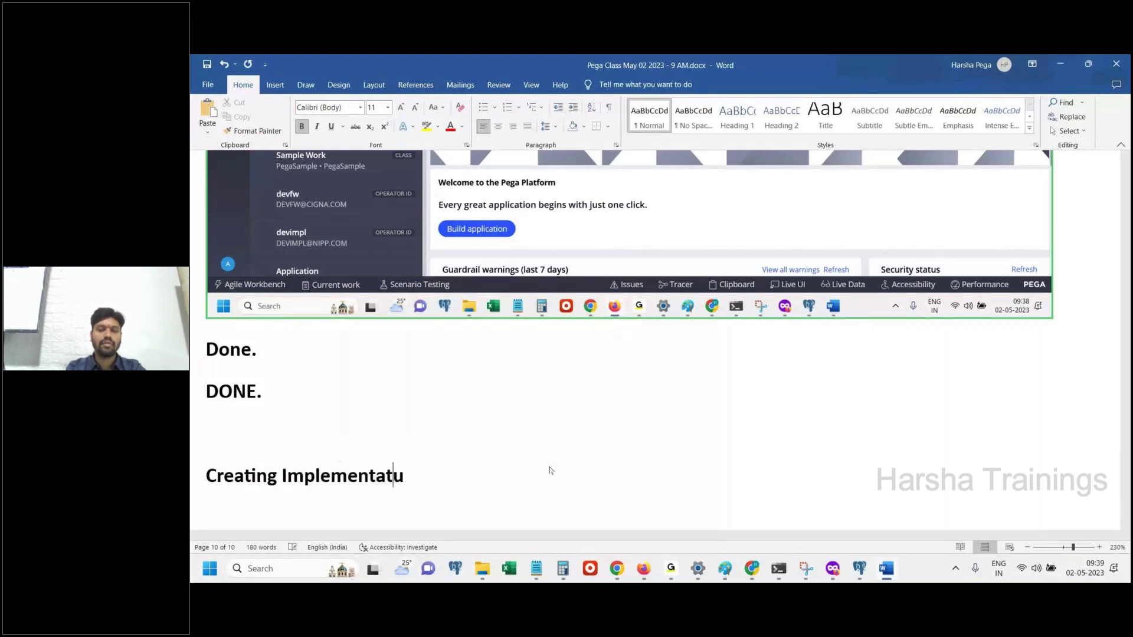
text(on)
key(BackSpace)
key(BackSpace)
key(BackSpace)
text(ion )
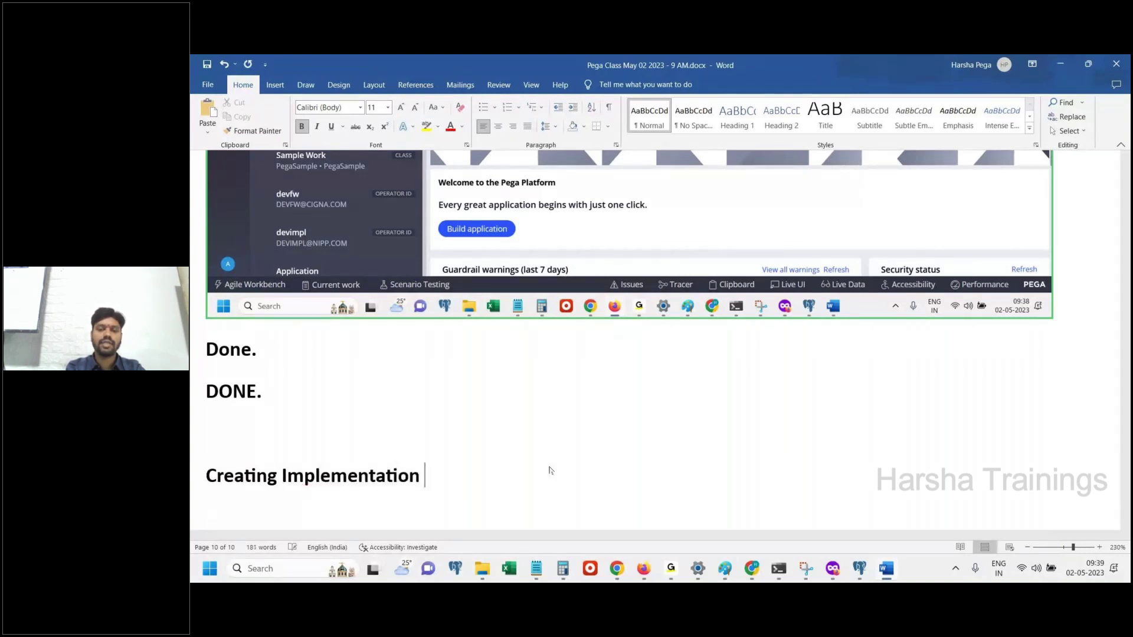
text(application)
Make the line a centred Title heading and start a normal paragraph beneath with 'Reqr'
triple_click(549, 470)
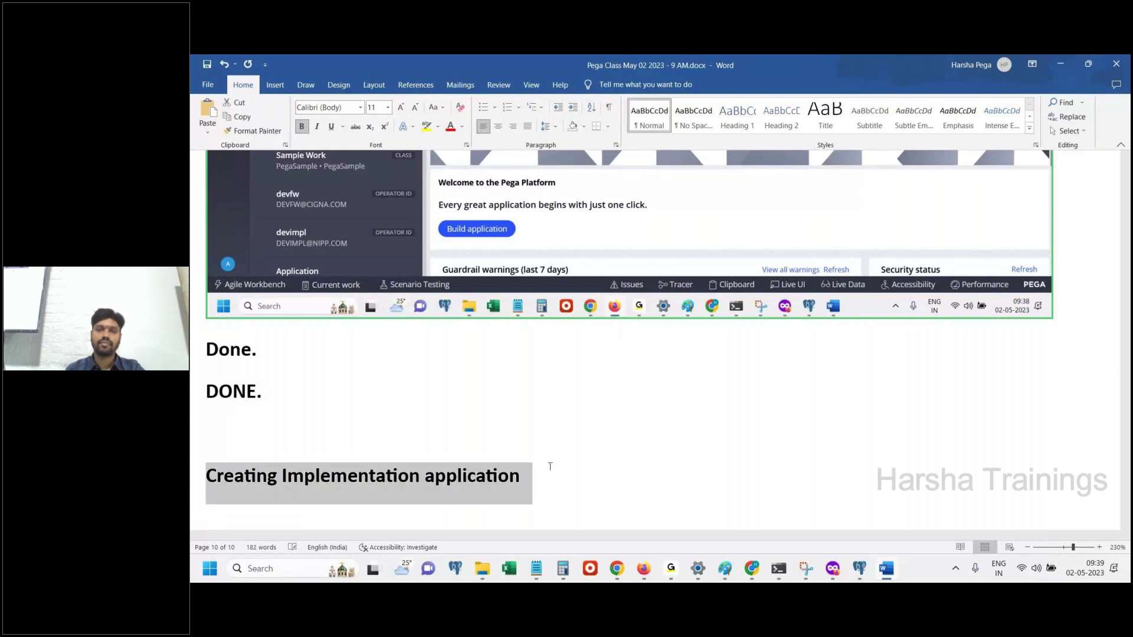
click(825, 115)
key(ctrl+e)
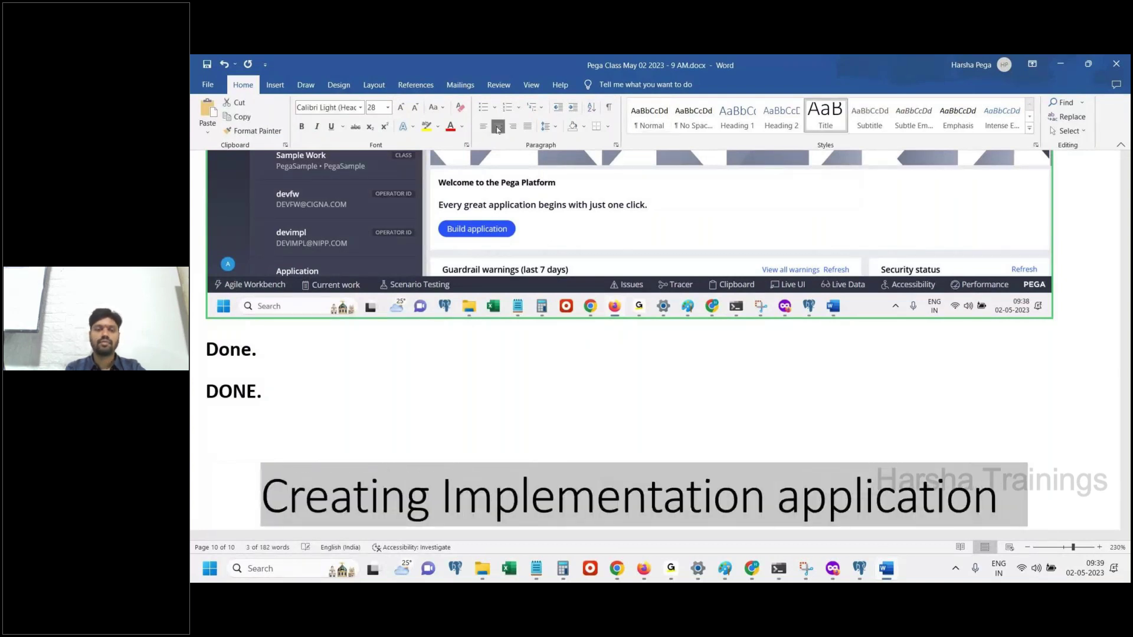
click(1012, 488)
key(Return)
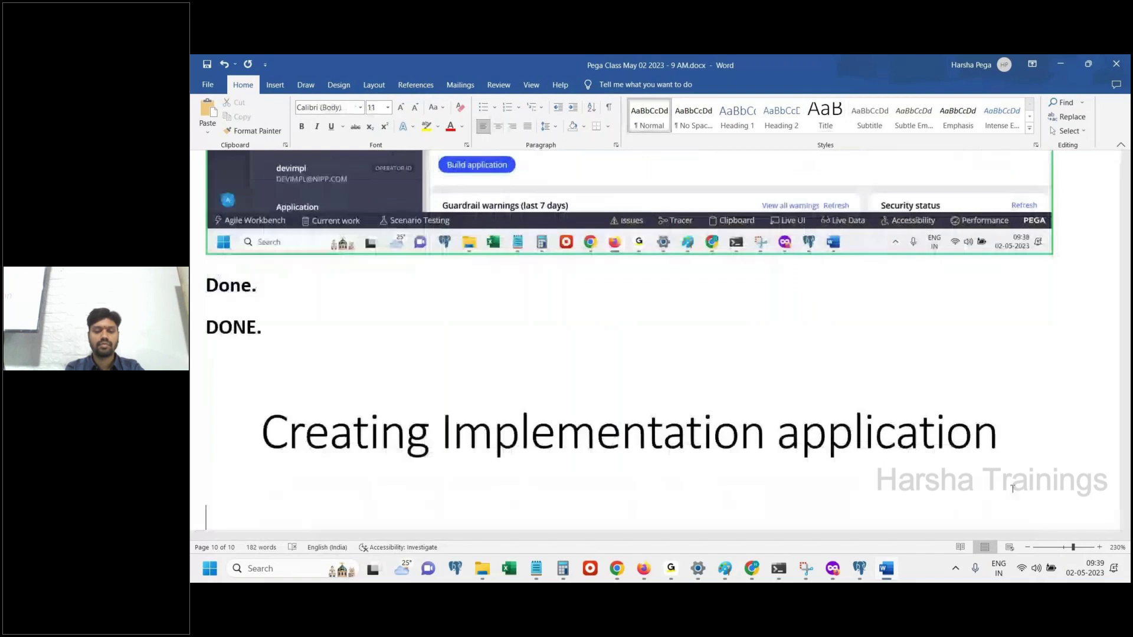
text(Reqr)
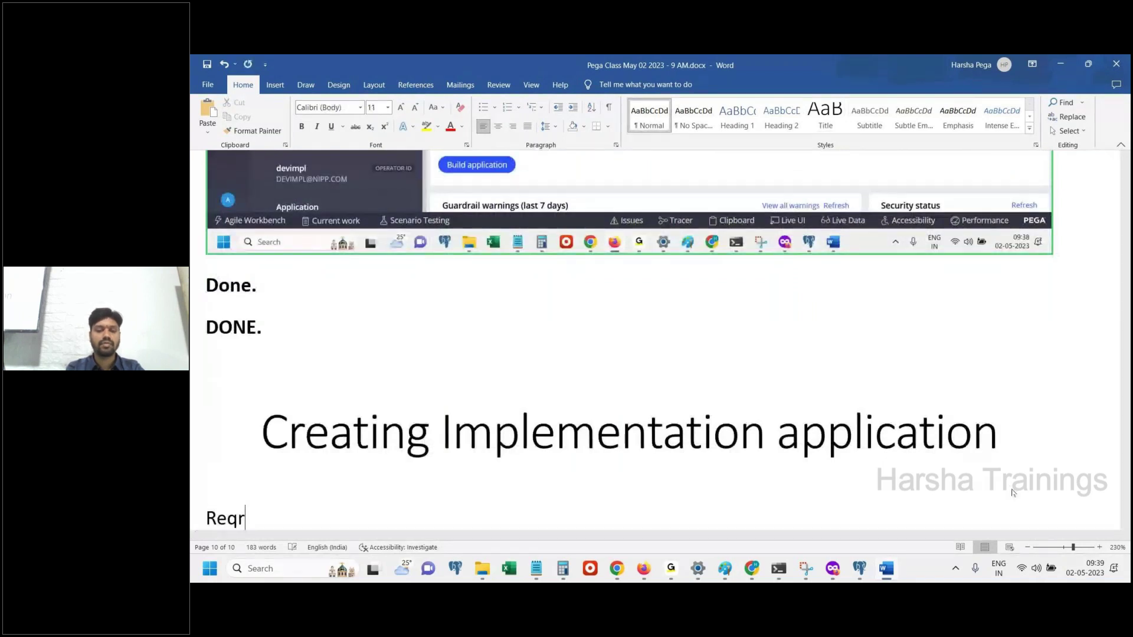
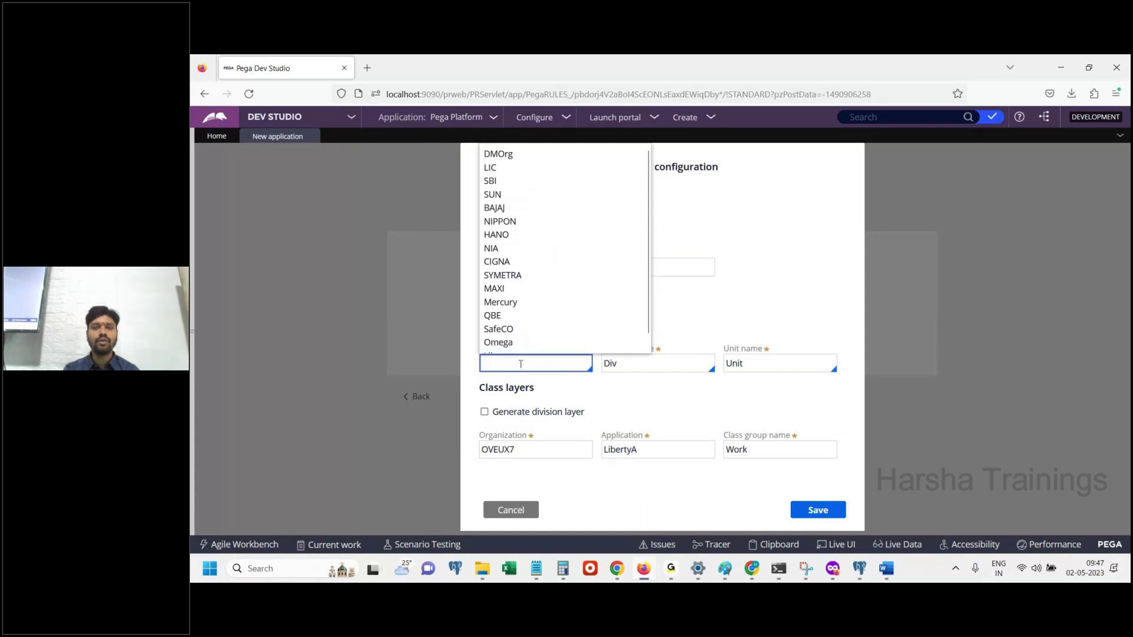
Choose Liberty as the organization name in the advanced configuration
key(Down)
key(Down)
key(Down)
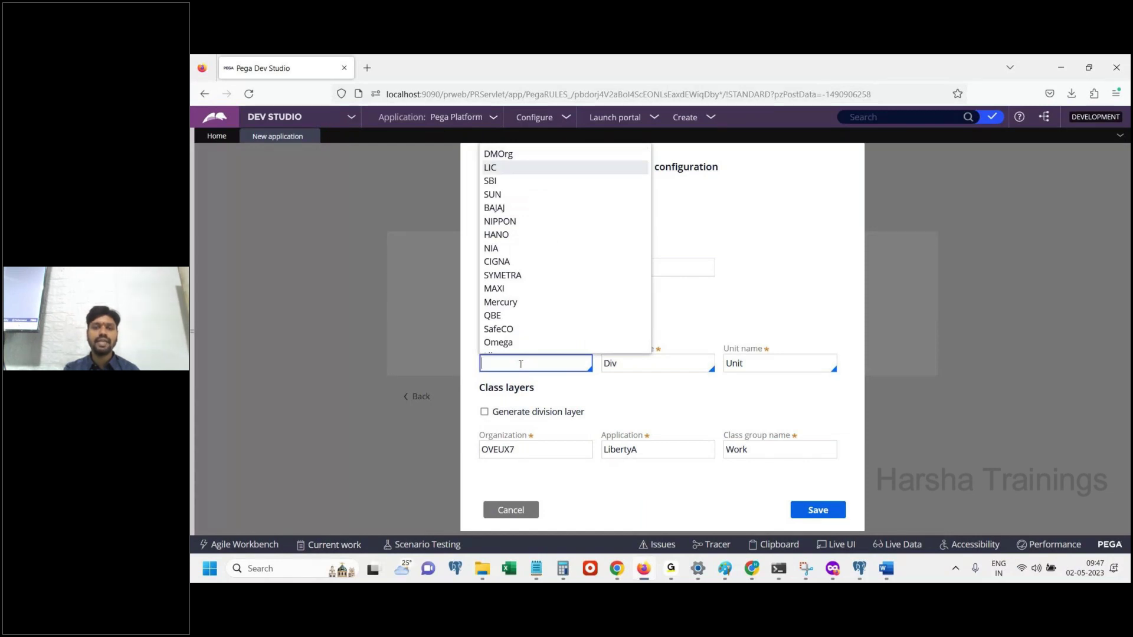
key(Down)
key(Down)
key(Down)
key(Down)
key(Down)
key(Down)
key(Down)
key(Down)
key(Down)
key(Down)
key(Down)
key(Down)
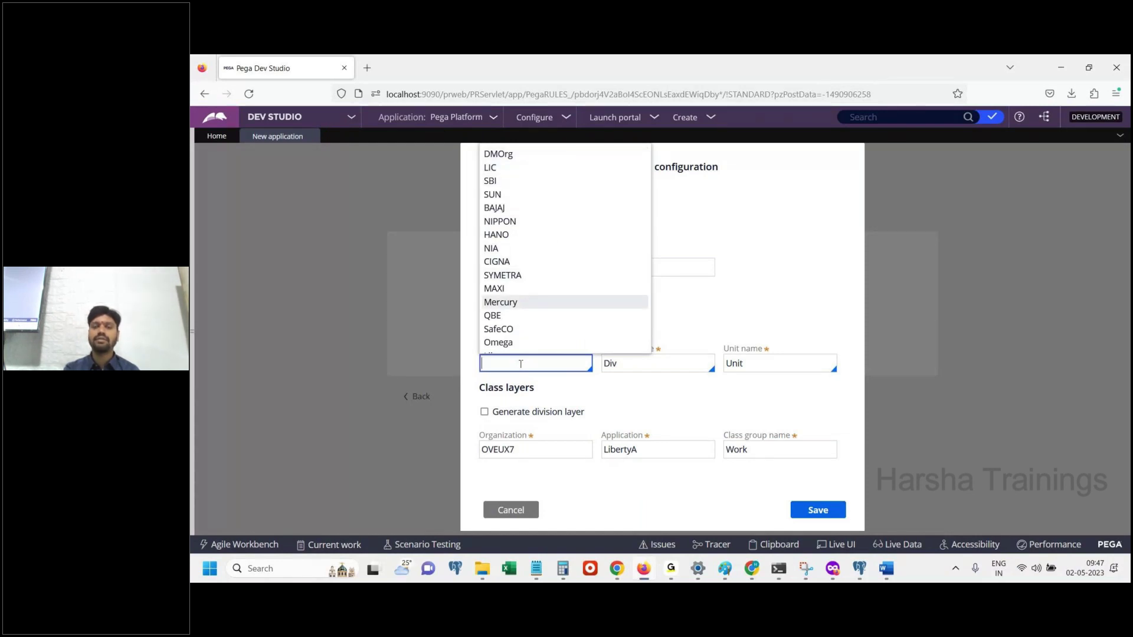
key(Down)
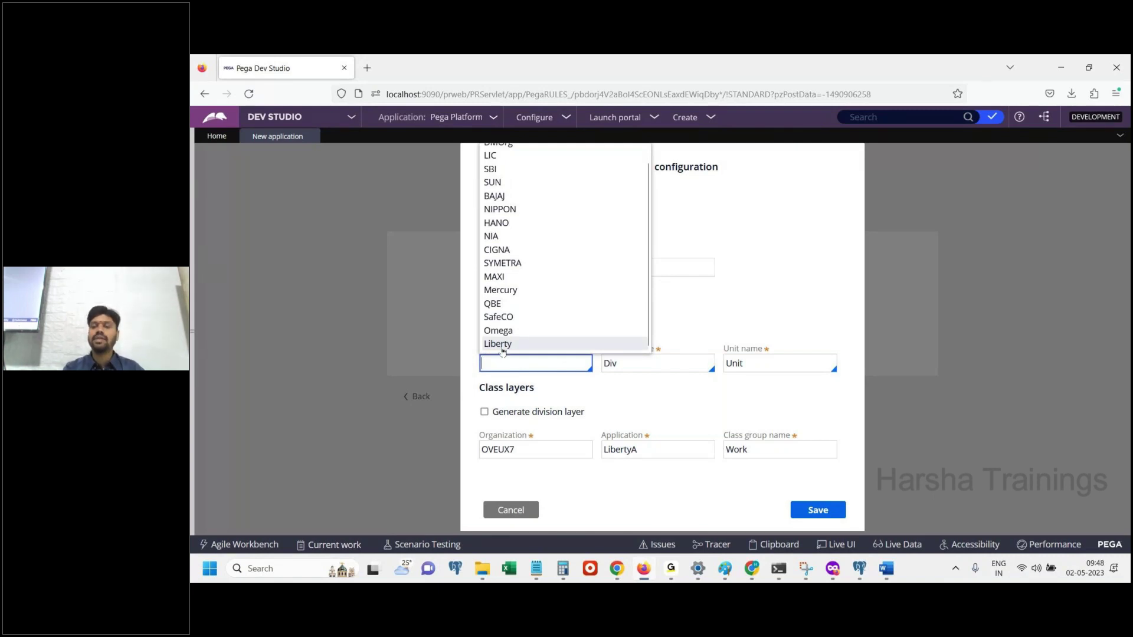
click(502, 344)
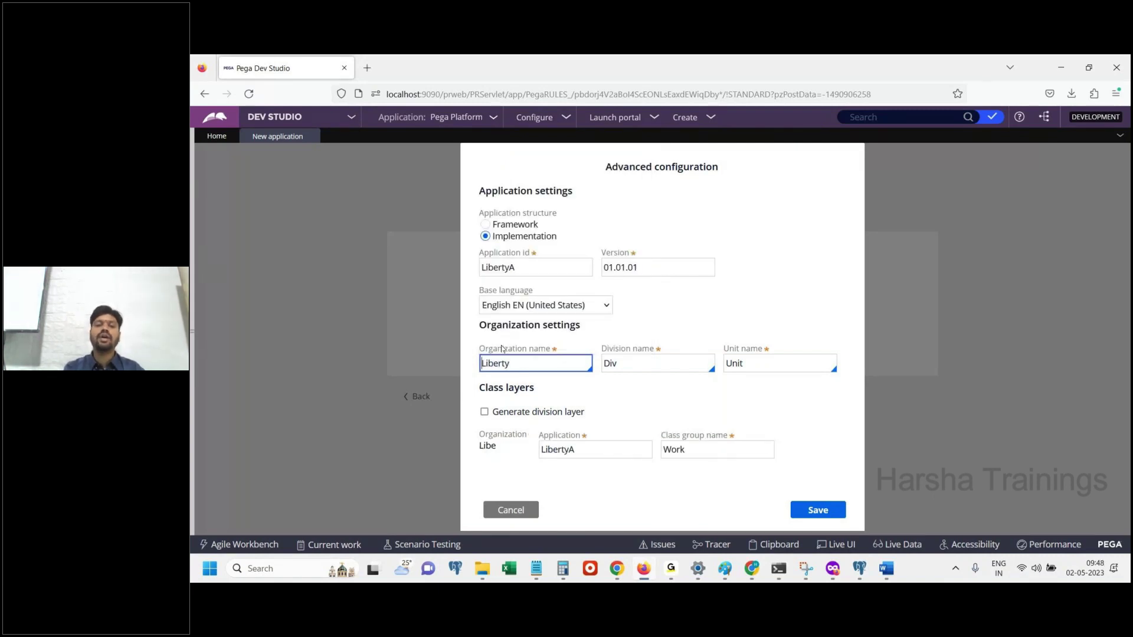
Paste the organization list screenshot into the class notes and close the suggestion list
click(883, 566)
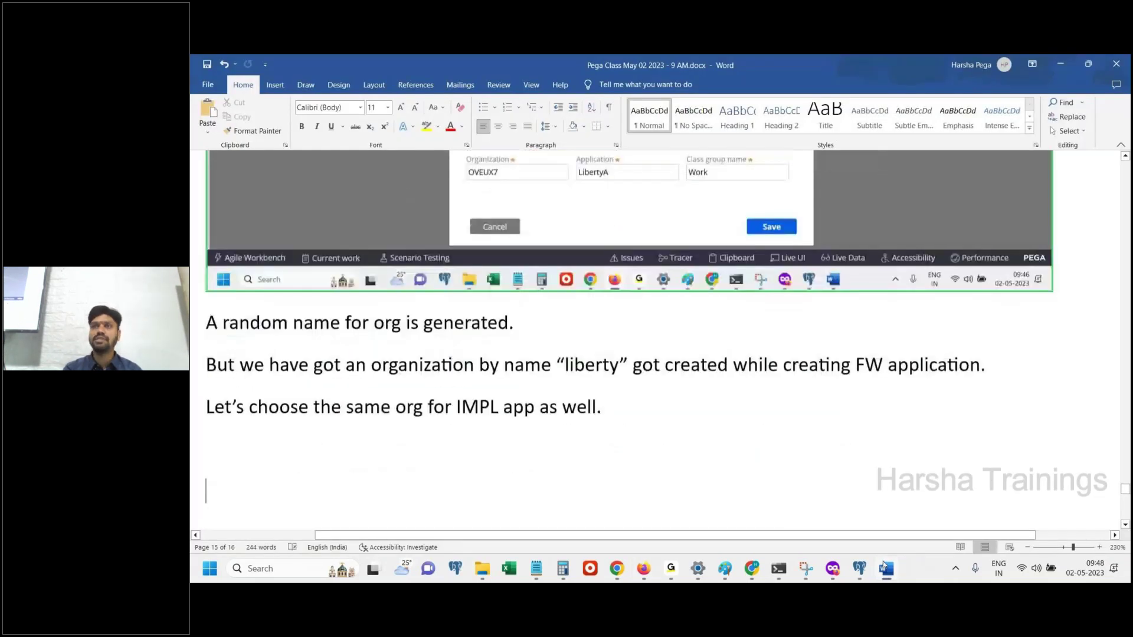
key(ctrl+v)
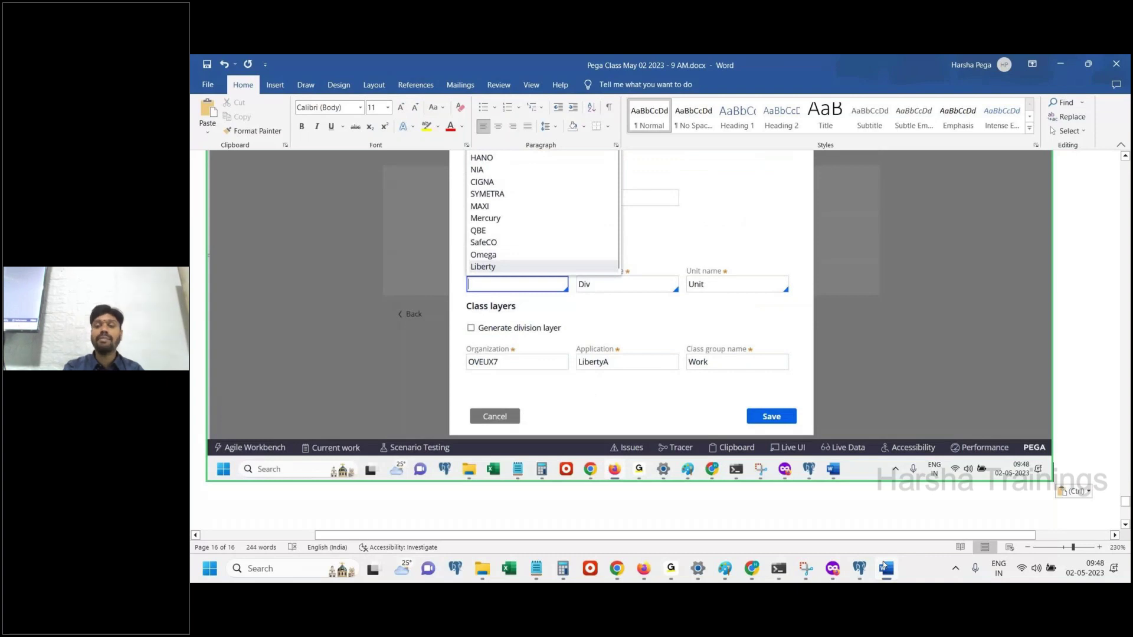
click(883, 566)
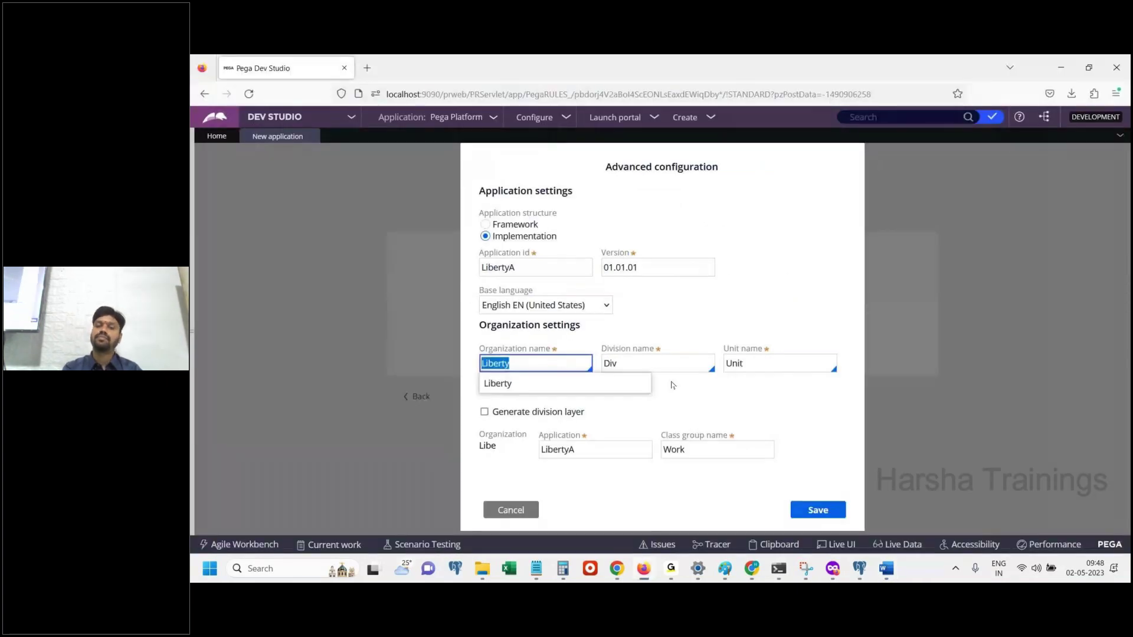
click(487, 448)
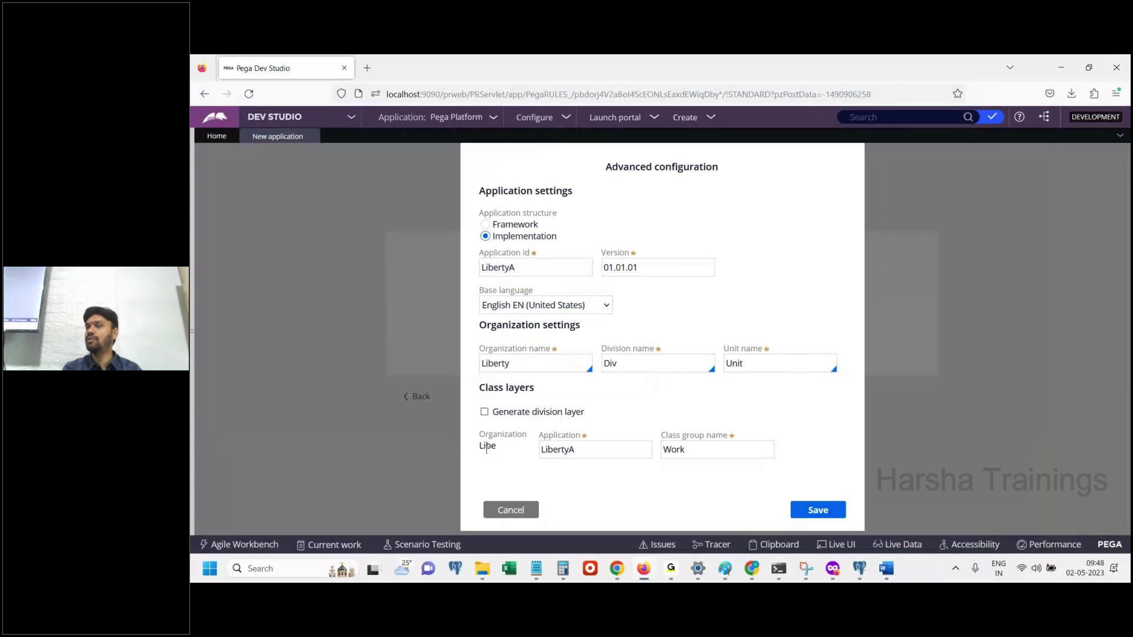
double_click(487, 446)
click(487, 447)
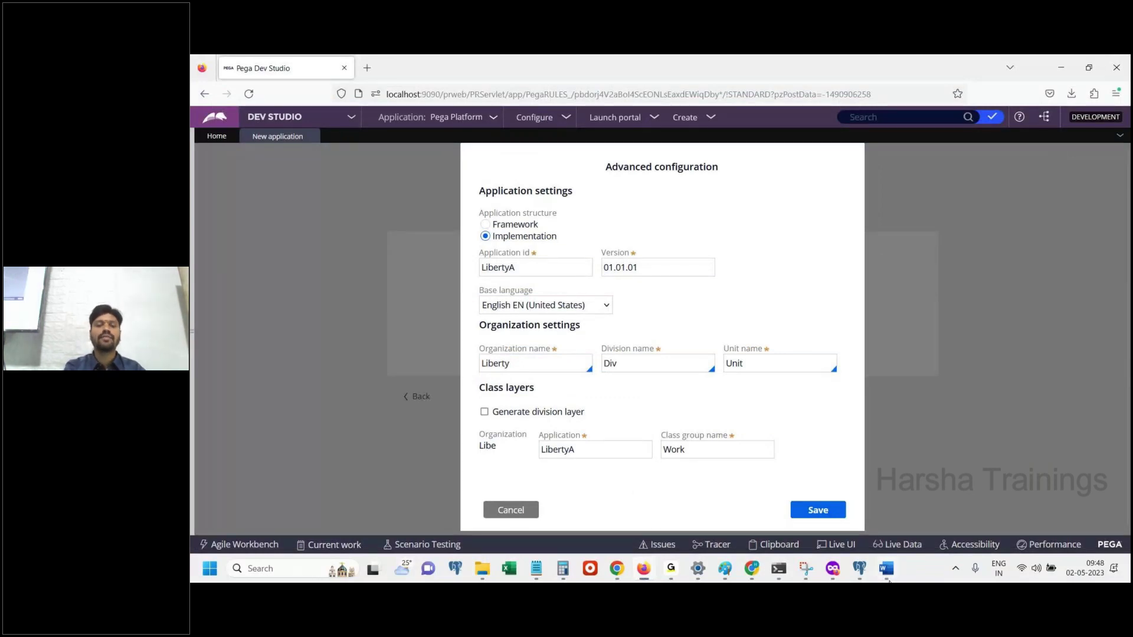
Save the notes document and the advanced configuration settings
click(888, 578)
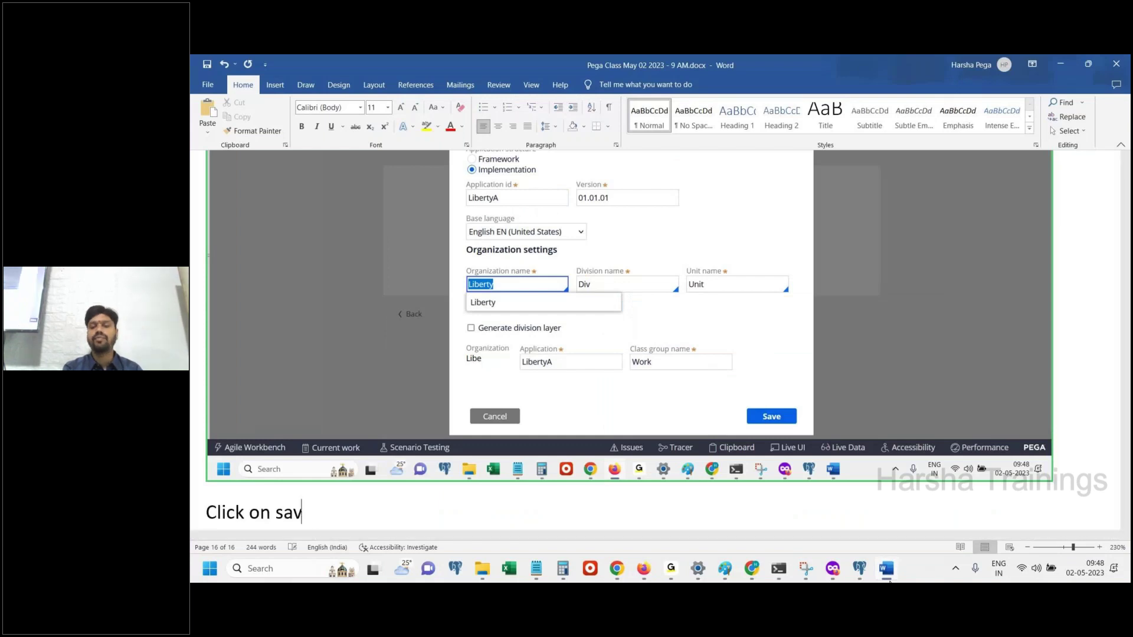
text(e)
key(ctrl+s)
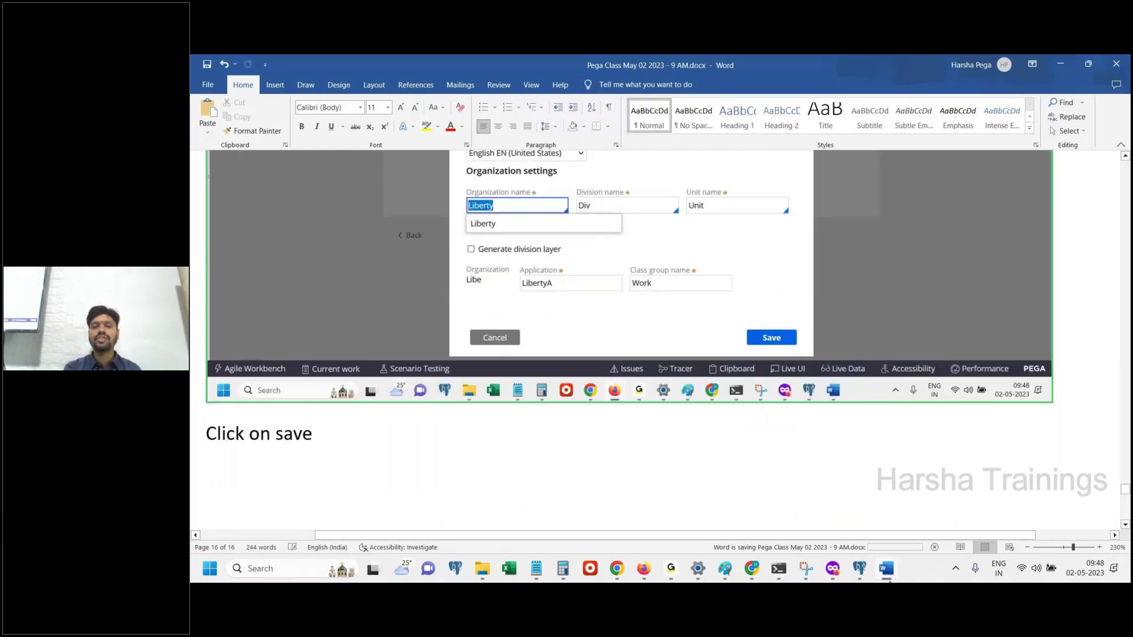
click(888, 578)
click(815, 508)
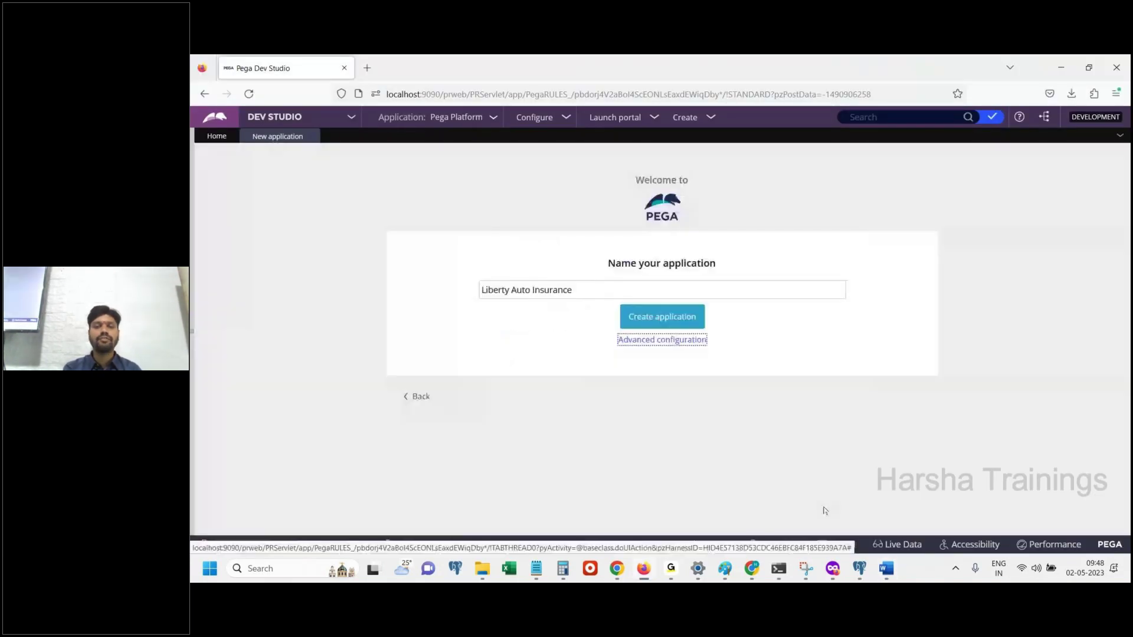
Reopen the advanced configuration and save it again
click(666, 341)
click(517, 366)
click(811, 510)
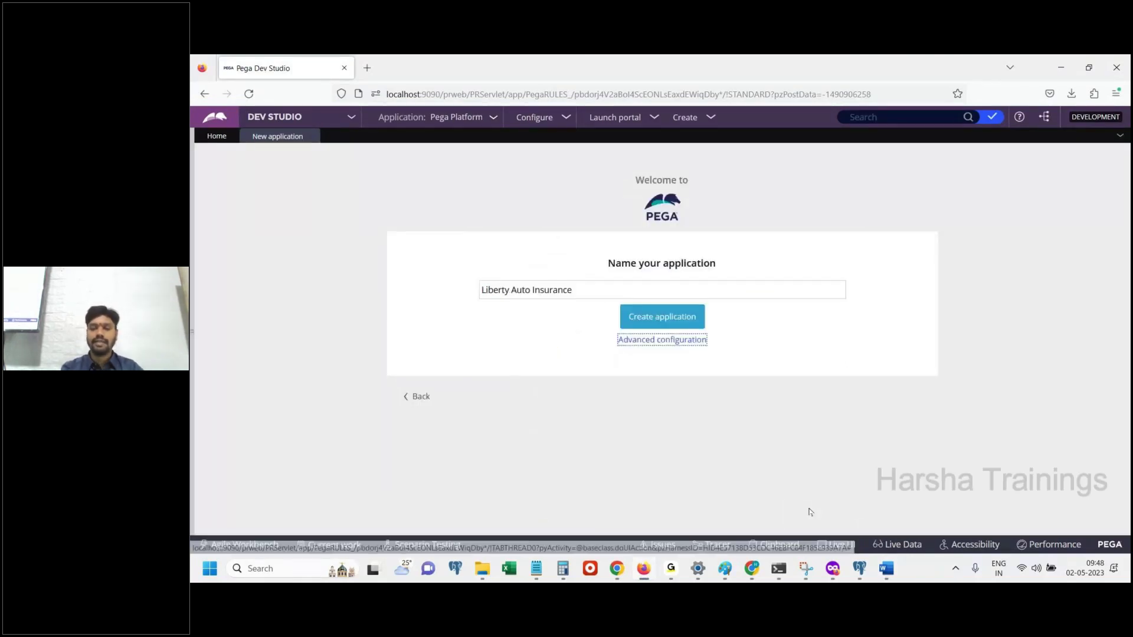
Add the screenshot and 'Click on create application' to the notes, then create Liberty Auto Insurance
click(885, 568)
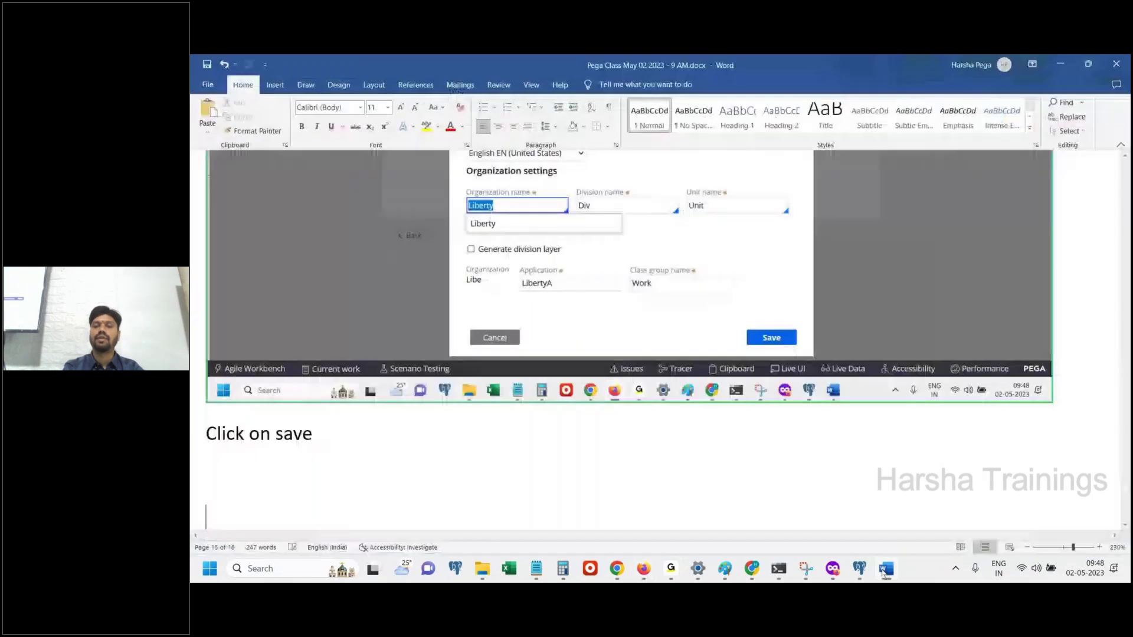
key(ctrl+v)
key(Return)
text(Clci)
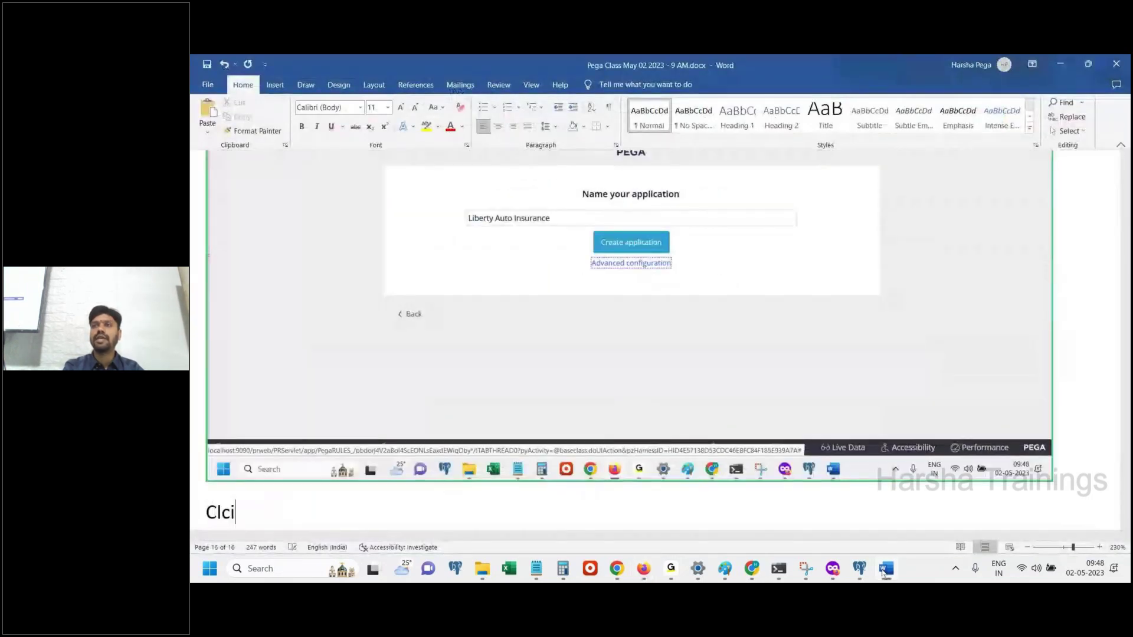
text(k on create application)
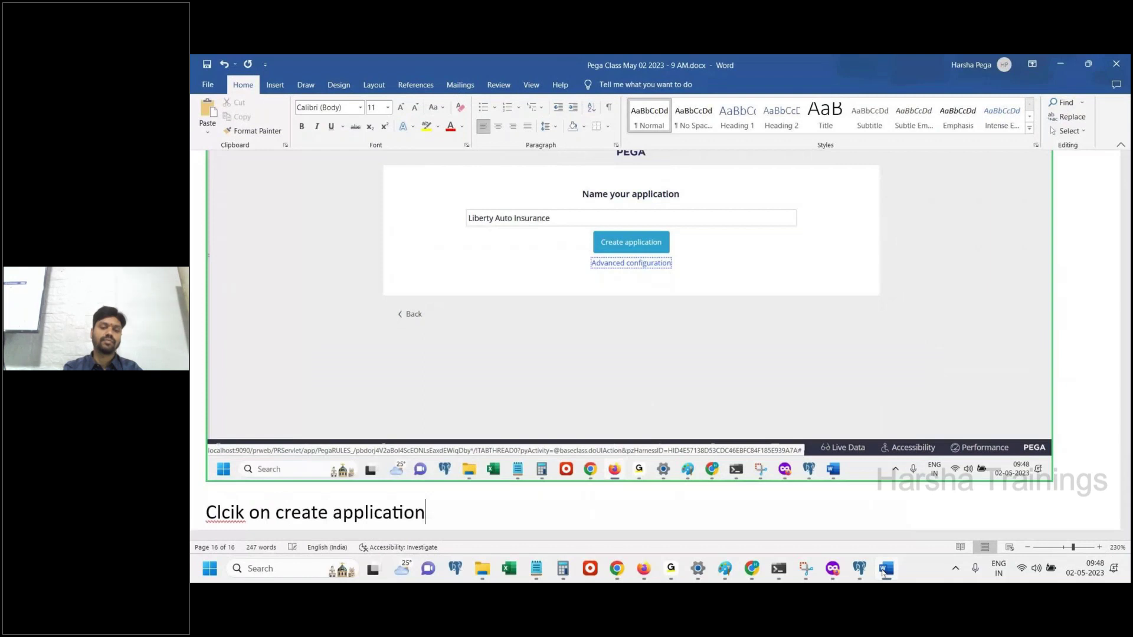
key(Return)
double_click(217, 437)
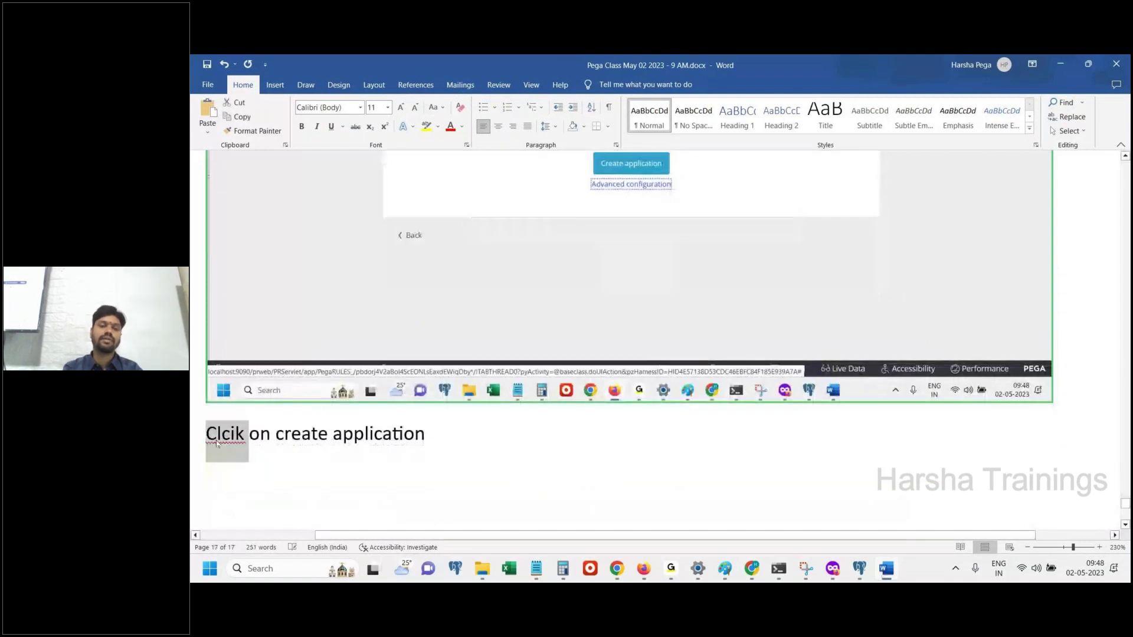
text(Click)
key(Down)
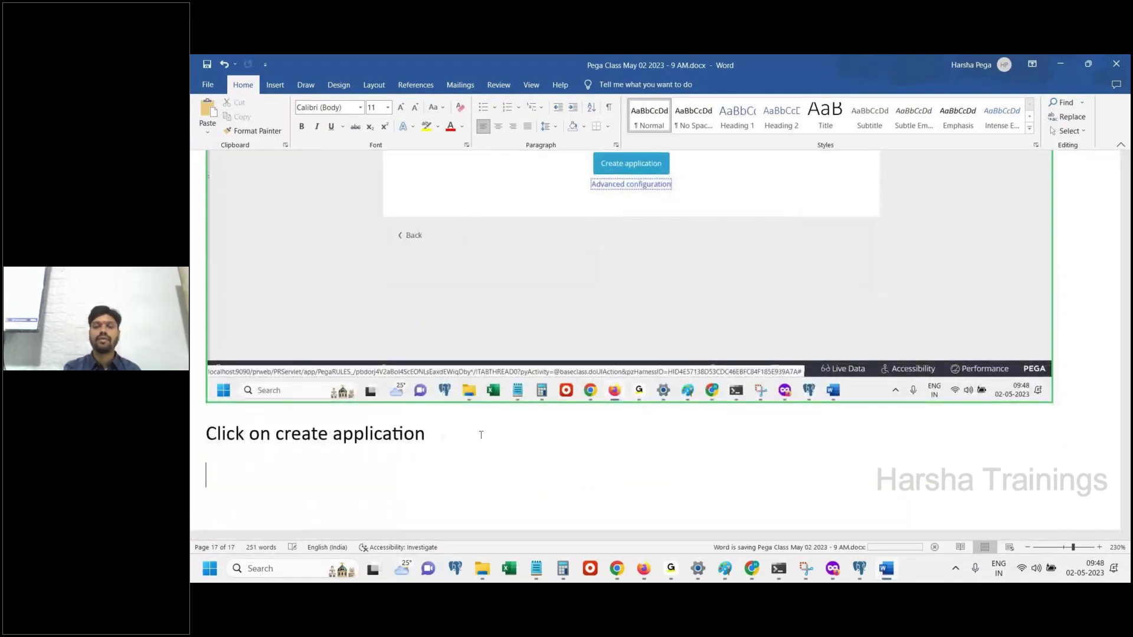
key(alt+Tab)
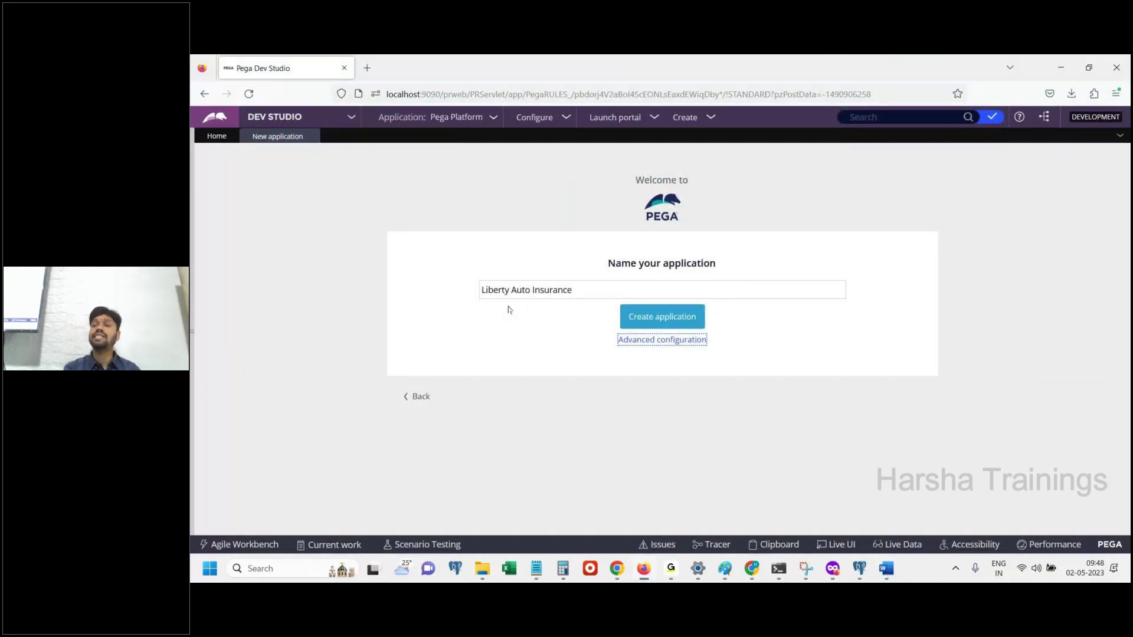
click(639, 321)
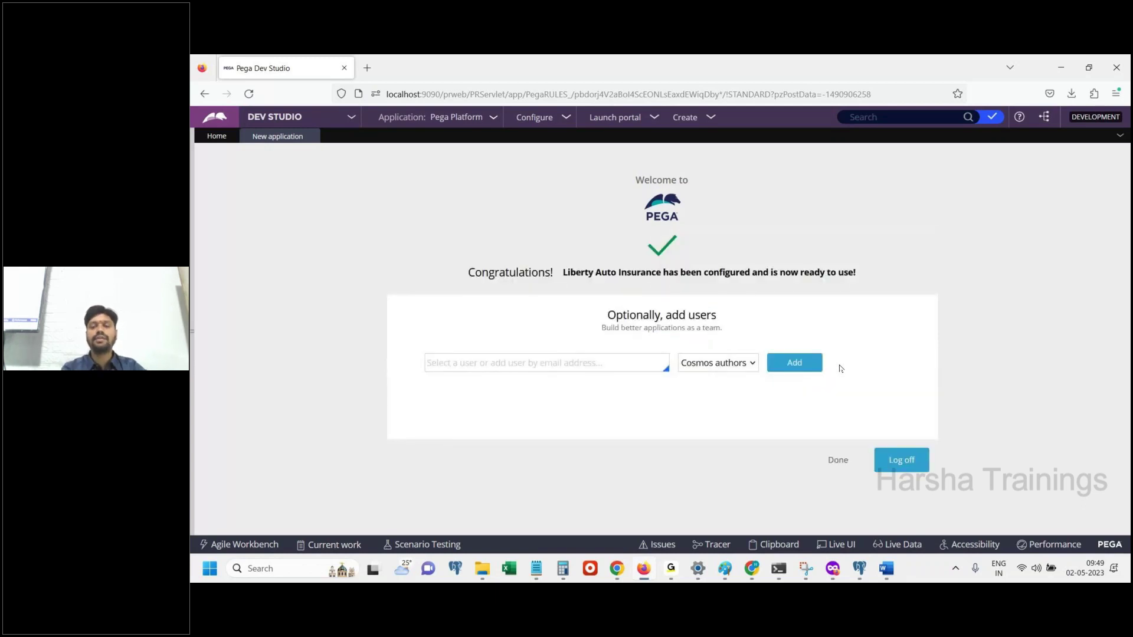
Note to enter an operator ID and name different from the previous one
click(886, 569)
text(Enter)
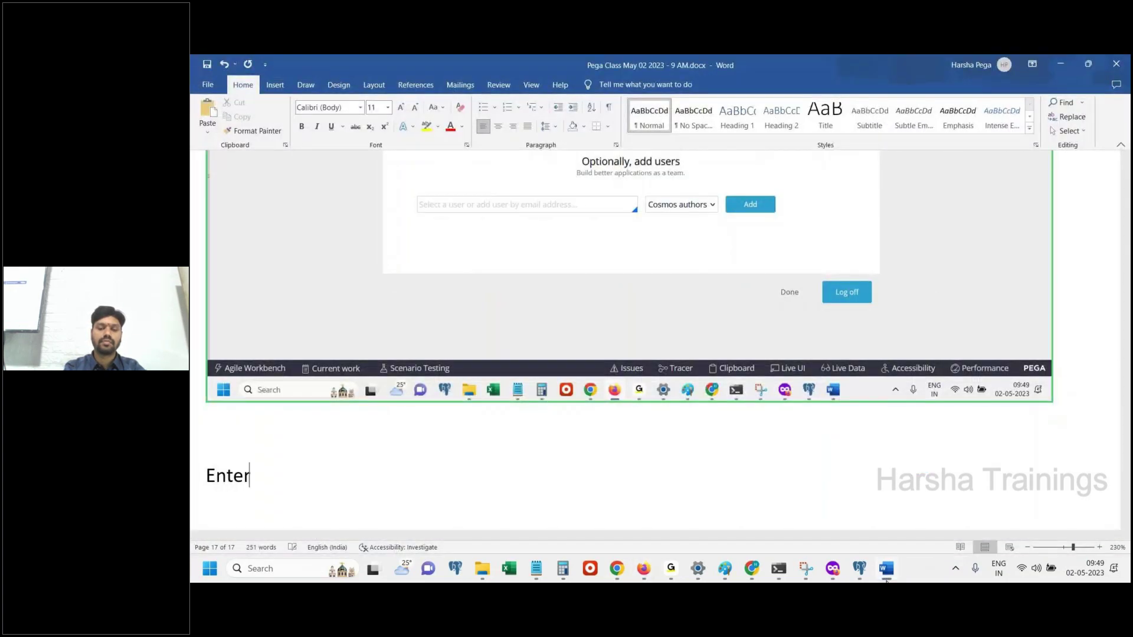
text( some operato)
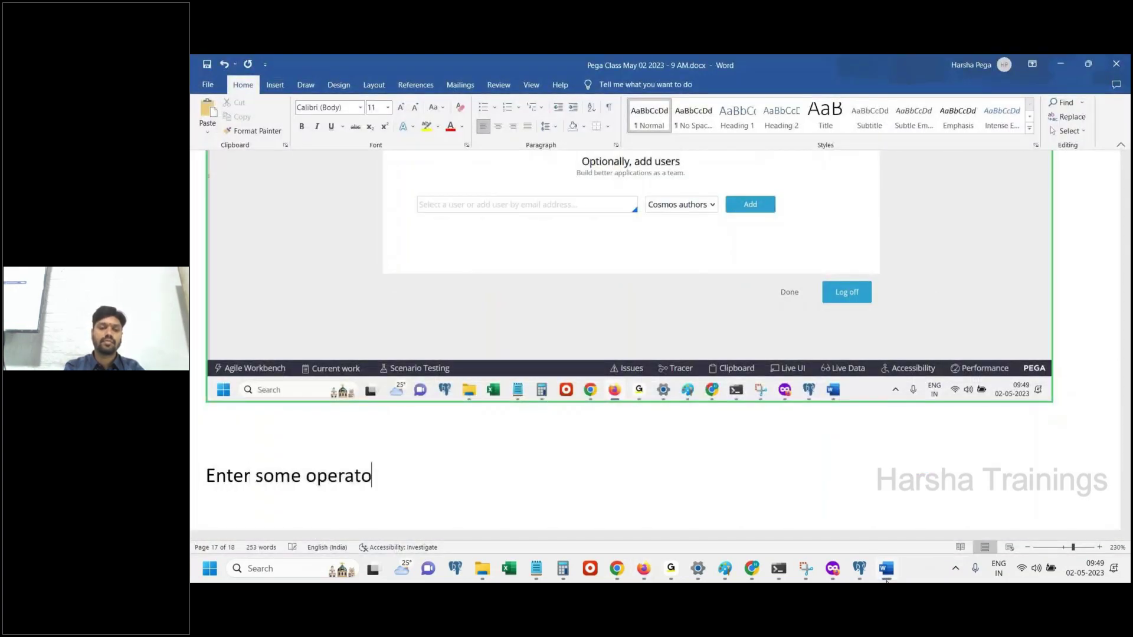
text(r Id name, whic)
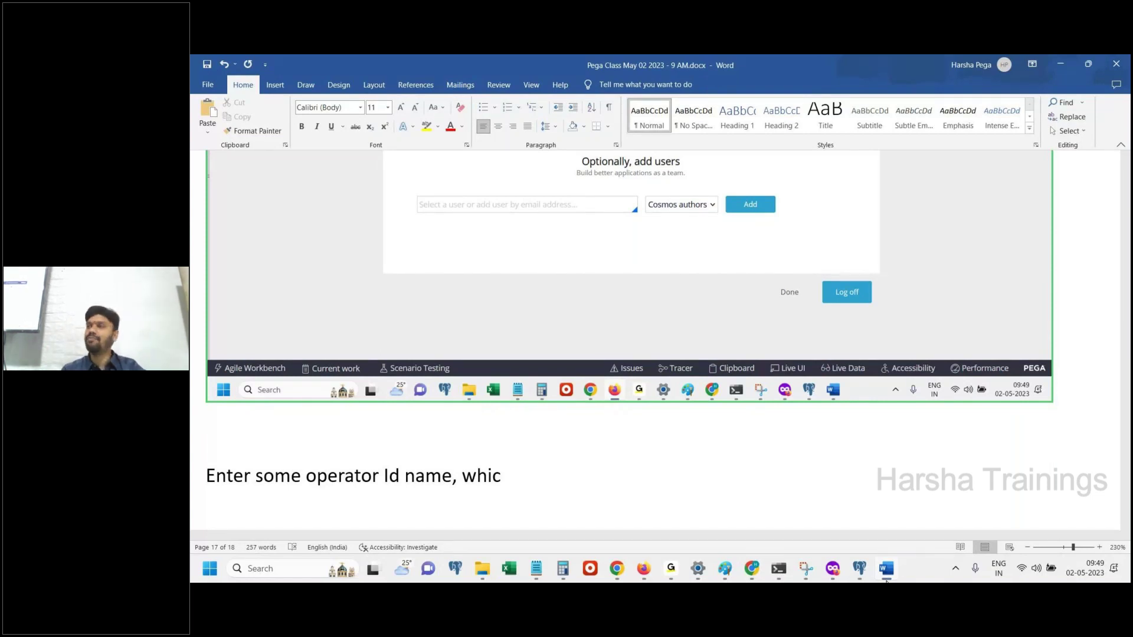
text(h)
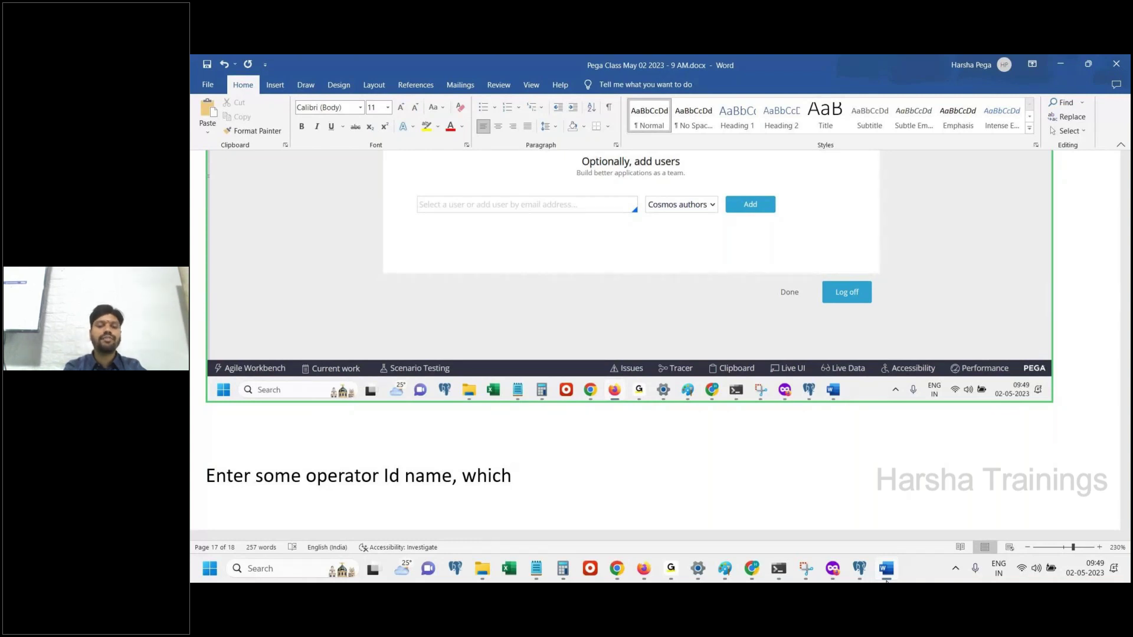
text(is different from pervious one.)
key(Return)
Enter the new IMPL operator's e-mail address in the add-user field
click(885, 580)
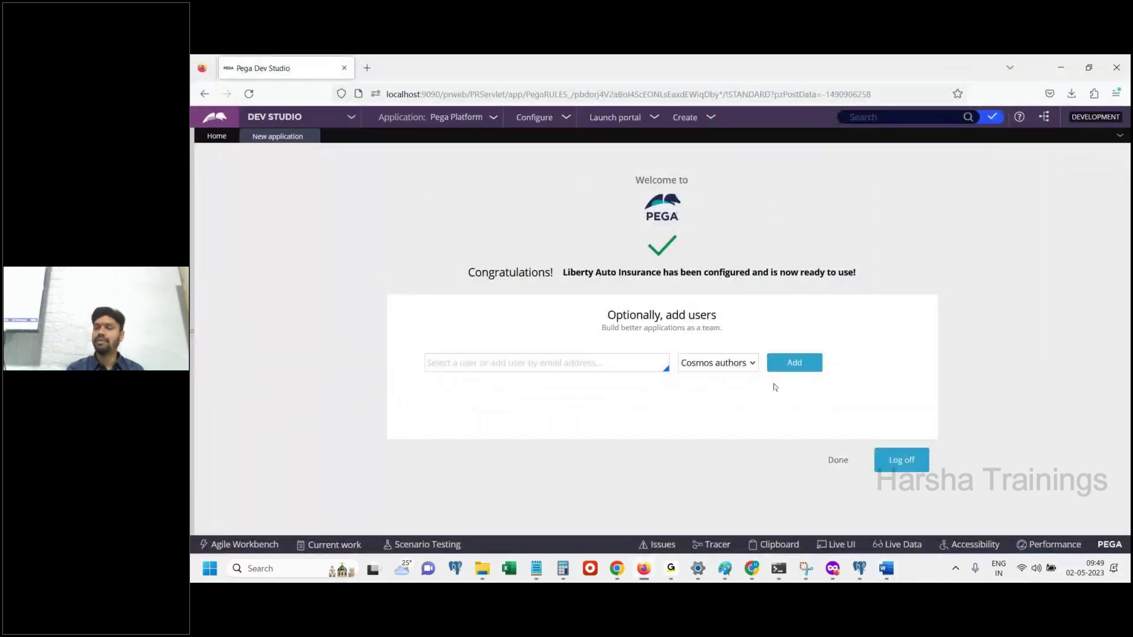
click(537, 363)
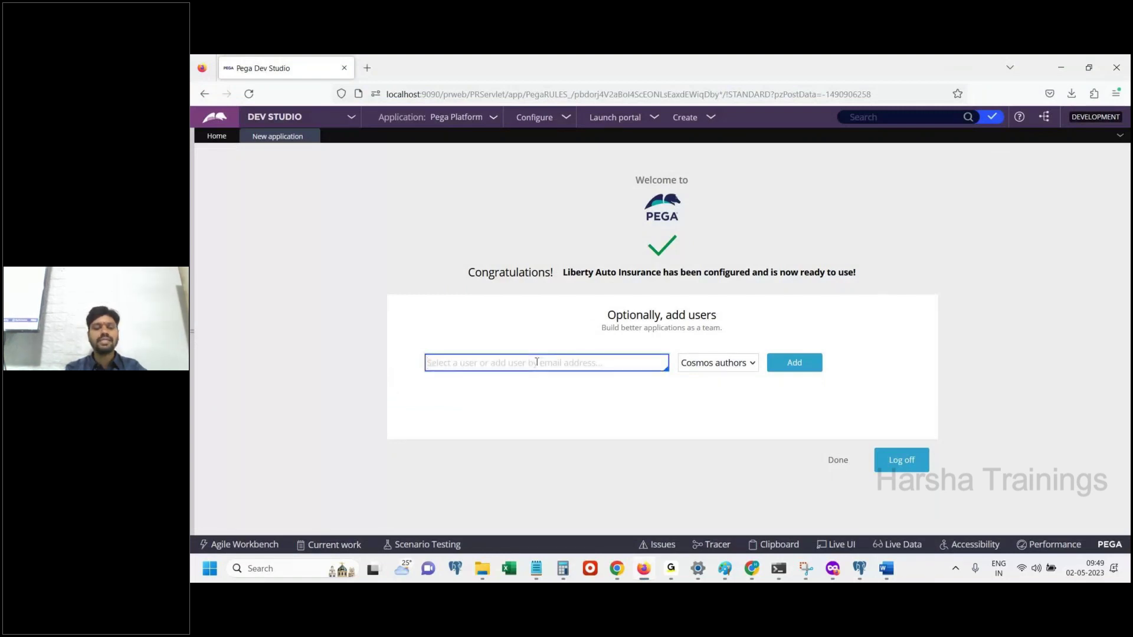
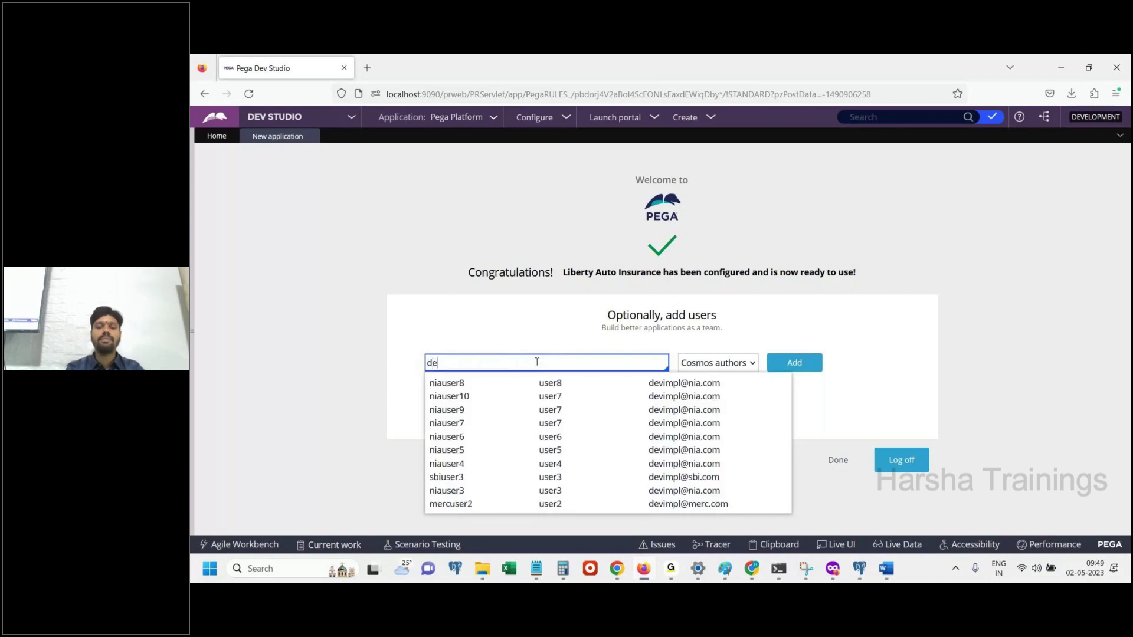
key(Tab)
triple_click(536, 362)
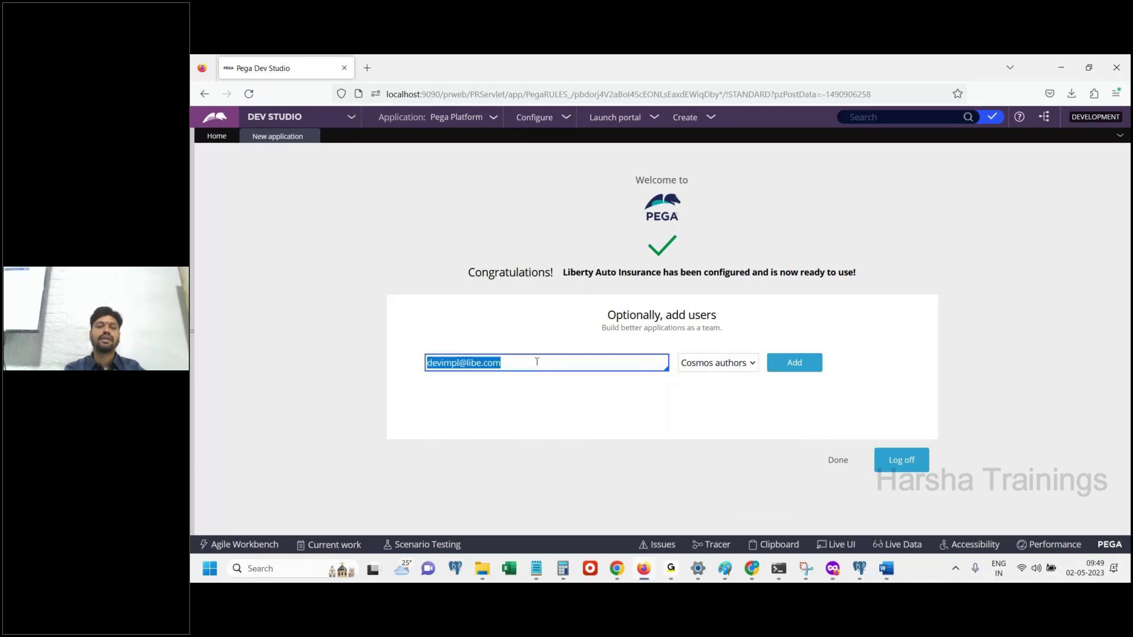
Add the line 'Click on add' to the class notes
click(887, 569)
text(Click )
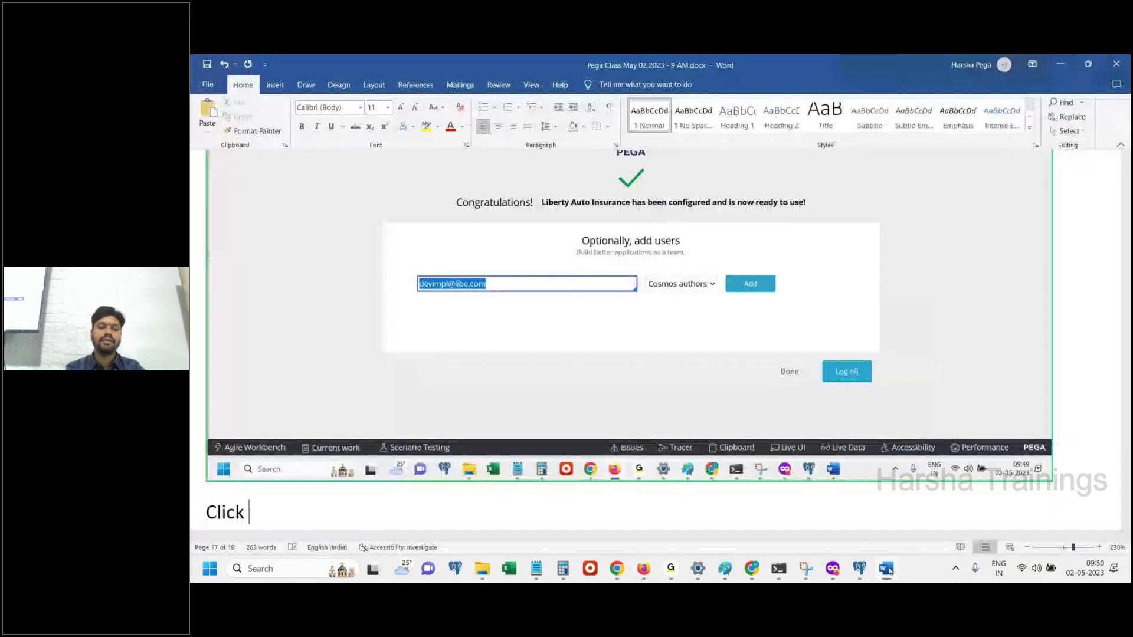
text(on ad)
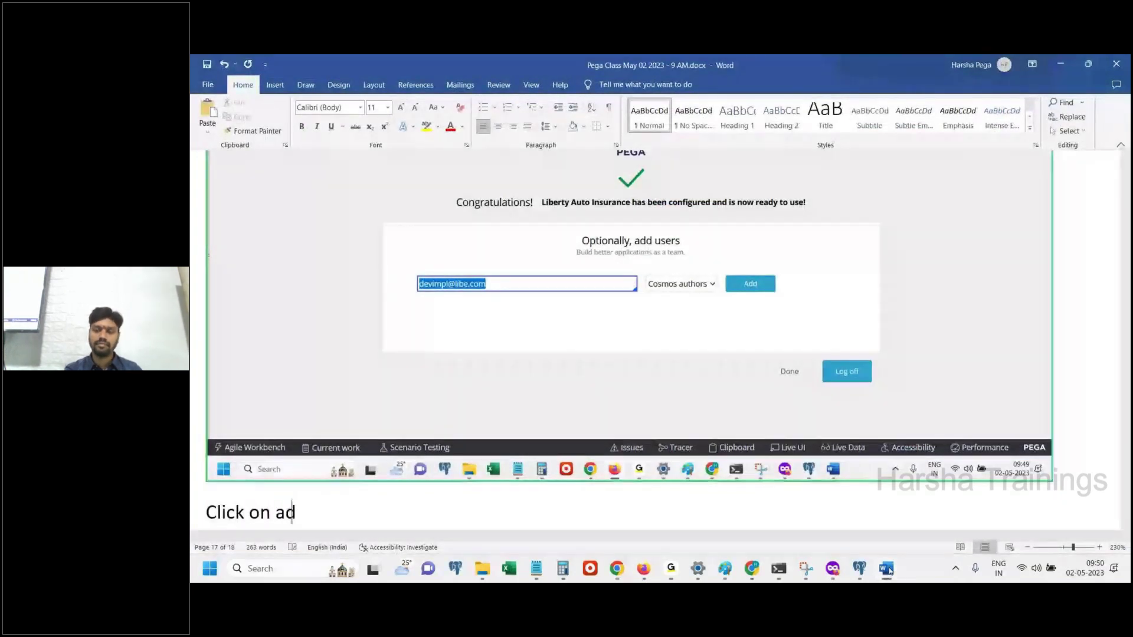
text(d)
key(Return)
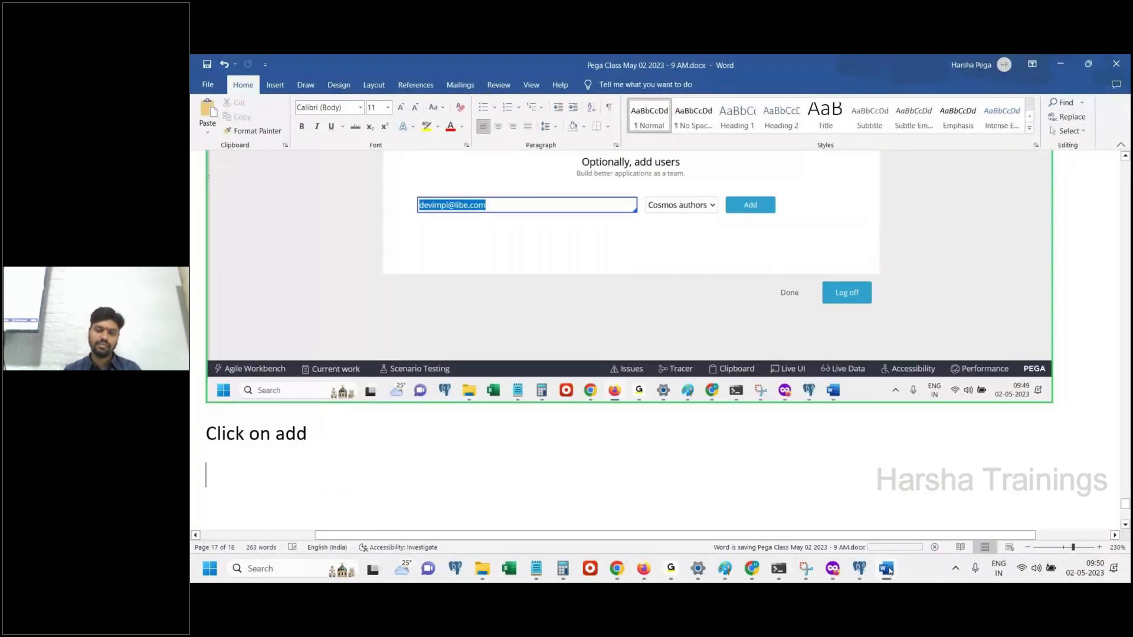
click(886, 568)
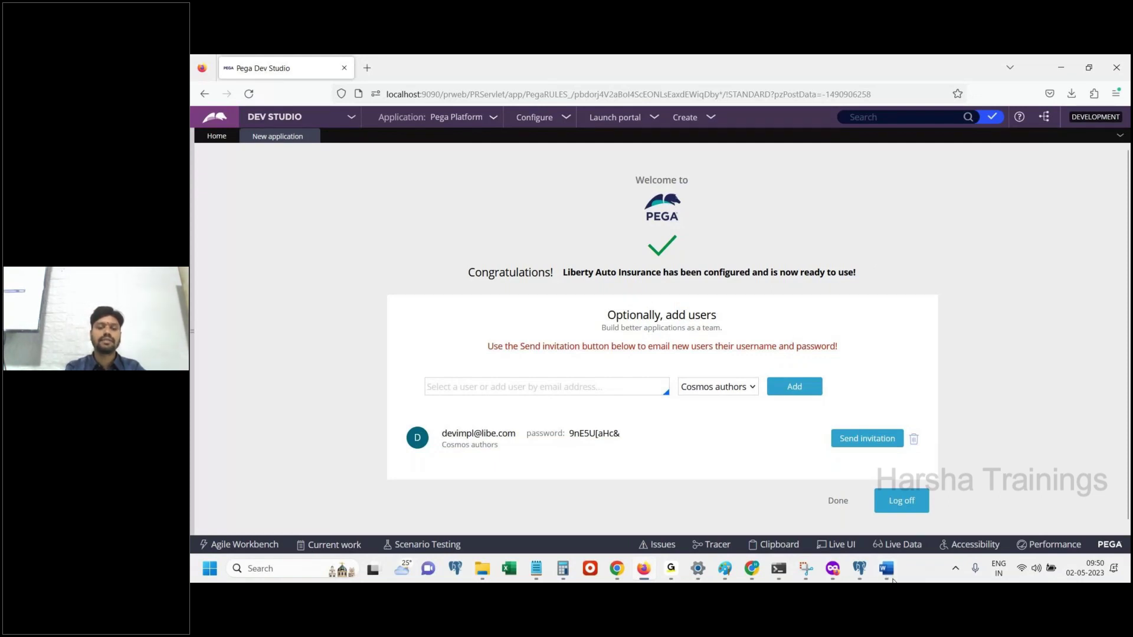
Write 'Save , this credential in note pad' in the Word notes
click(886, 568)
text(Save , this c)
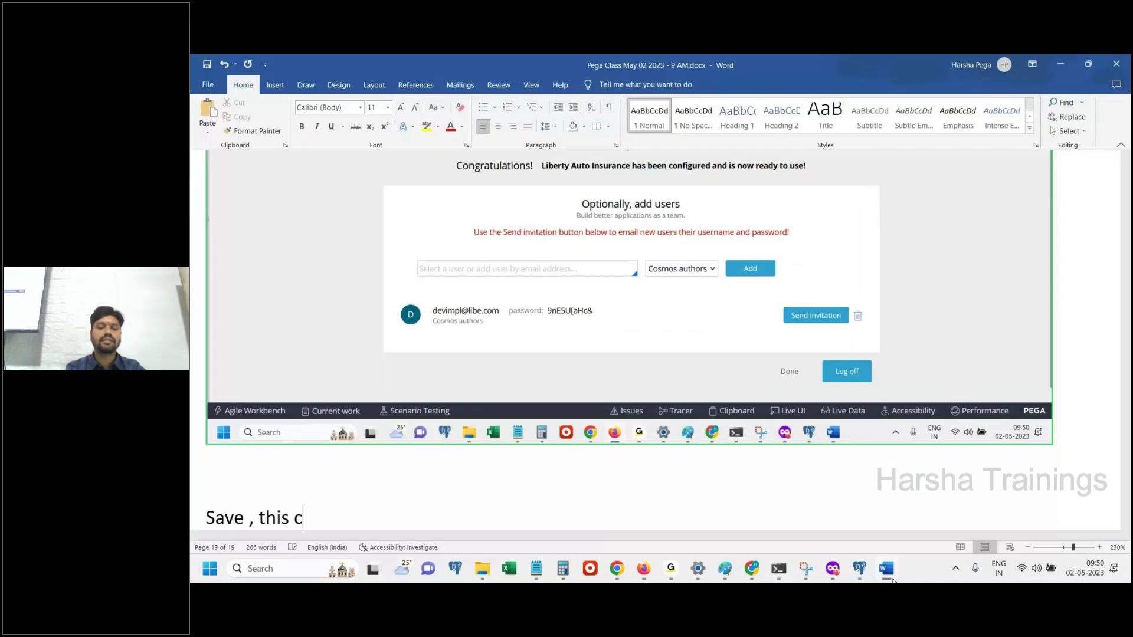
text(redential)
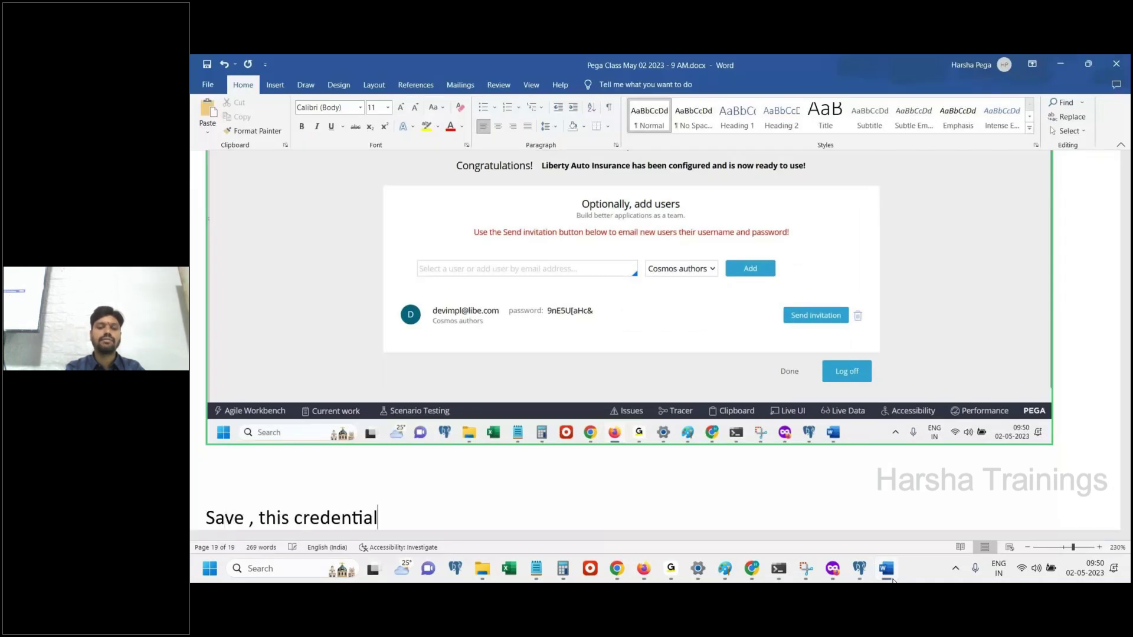
text( in note pad)
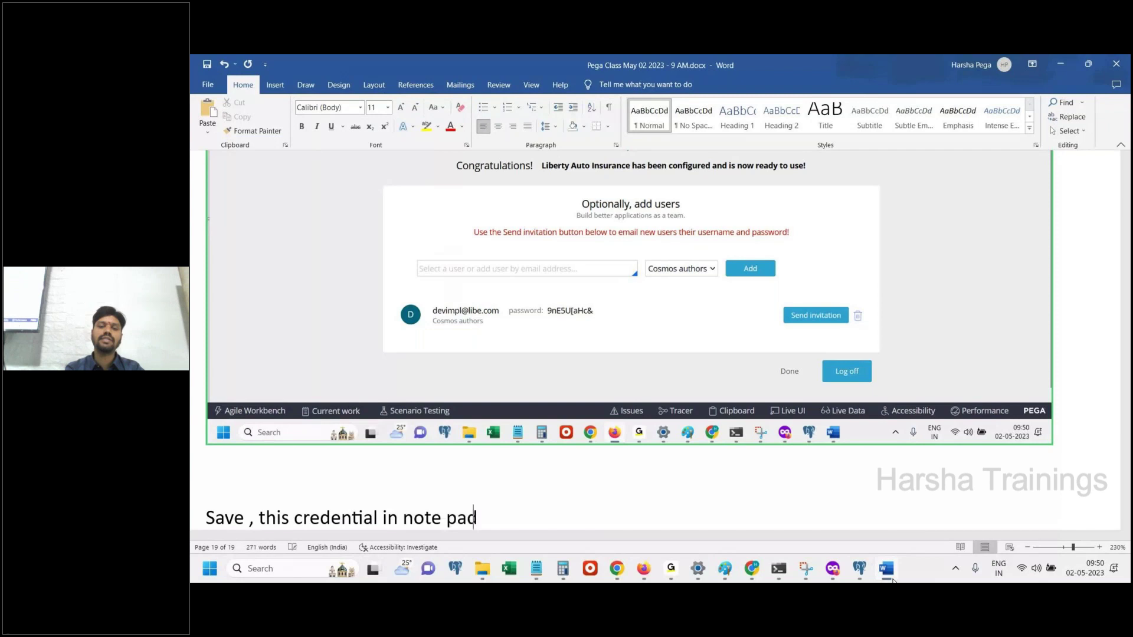
key(Return)
Copy the IMPL user's login and password into the Pega Class Notes file and save it
click(643, 568)
drag(456, 444, 441, 434)
key(ctrl+c)
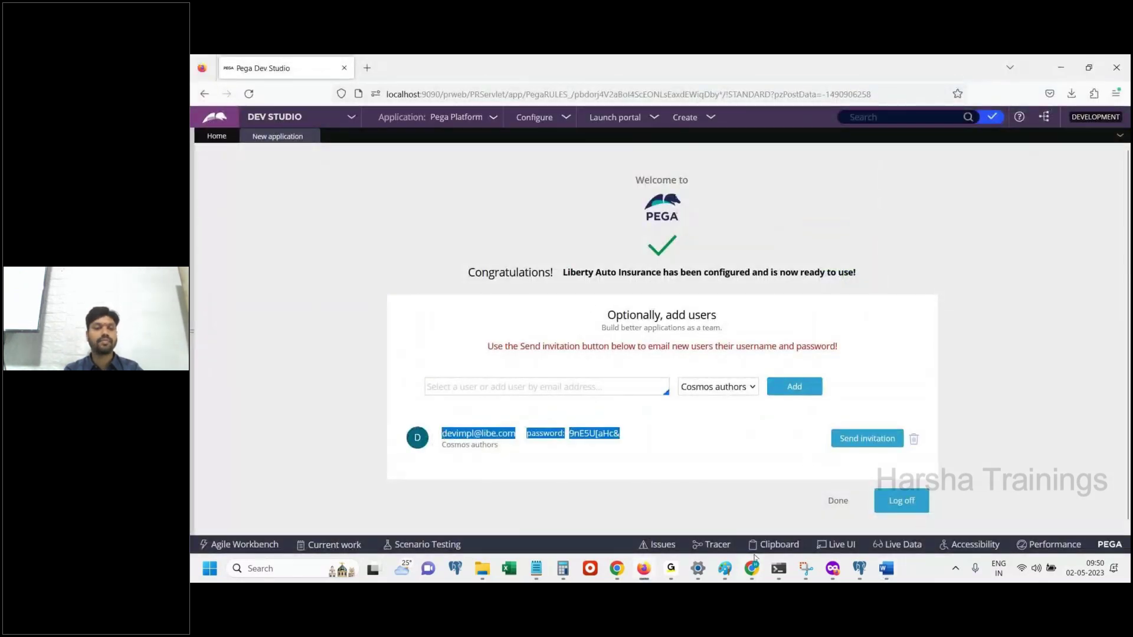
click(535, 568)
click(472, 495)
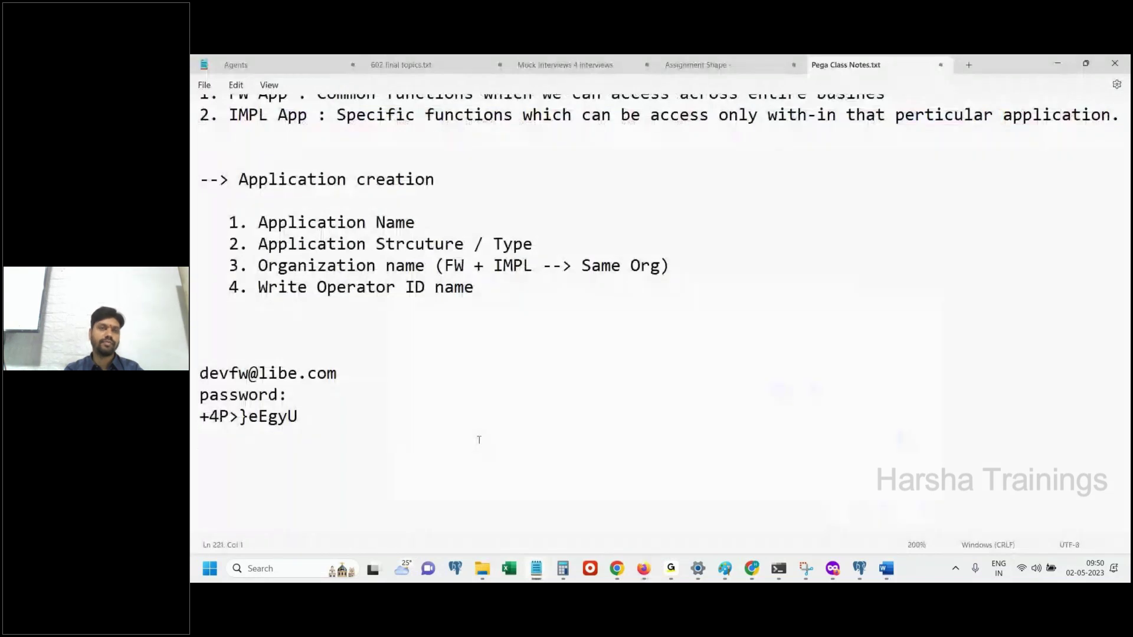
key(ctrl+v)
click(204, 85)
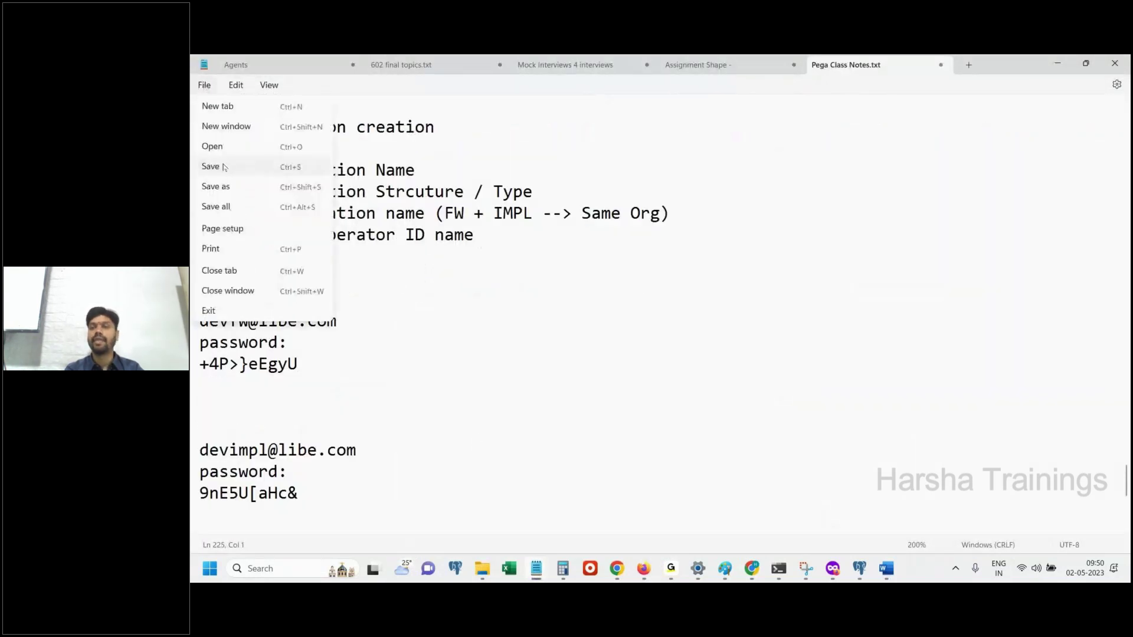
click(228, 171)
click(1060, 63)
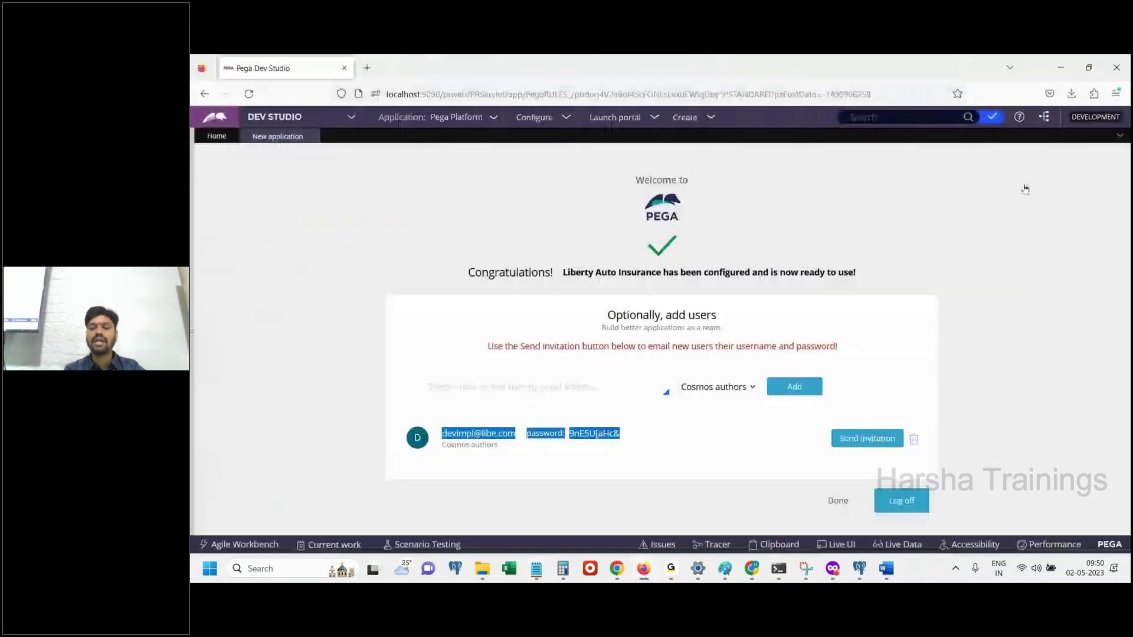
Add 'Done.' and 'Log off' lines to the Word notes
click(884, 568)
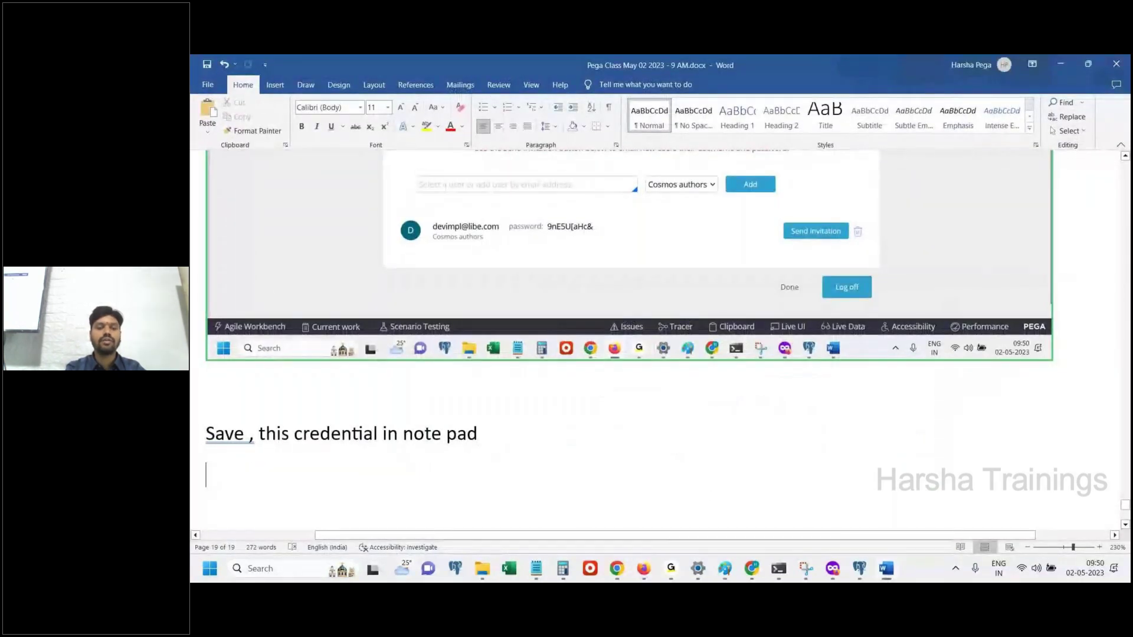
text(Done.)
key(Return)
text(Log off)
key(Return)
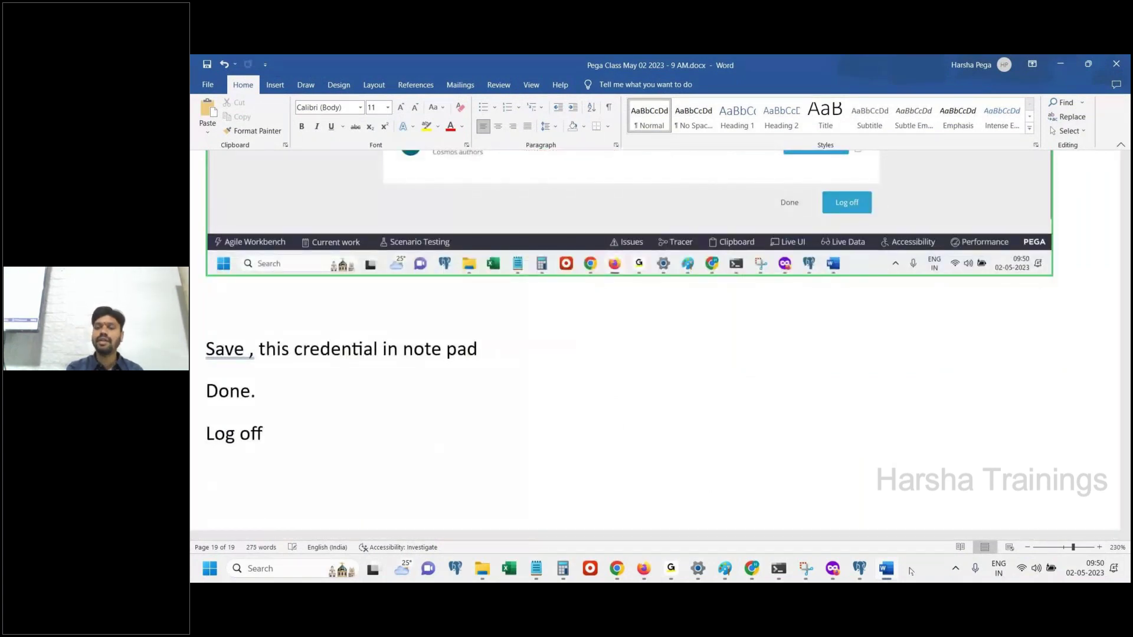
key(alt+Tab)
Finish the setup welcome and paste the Pega screenshot into the notes
click(837, 498)
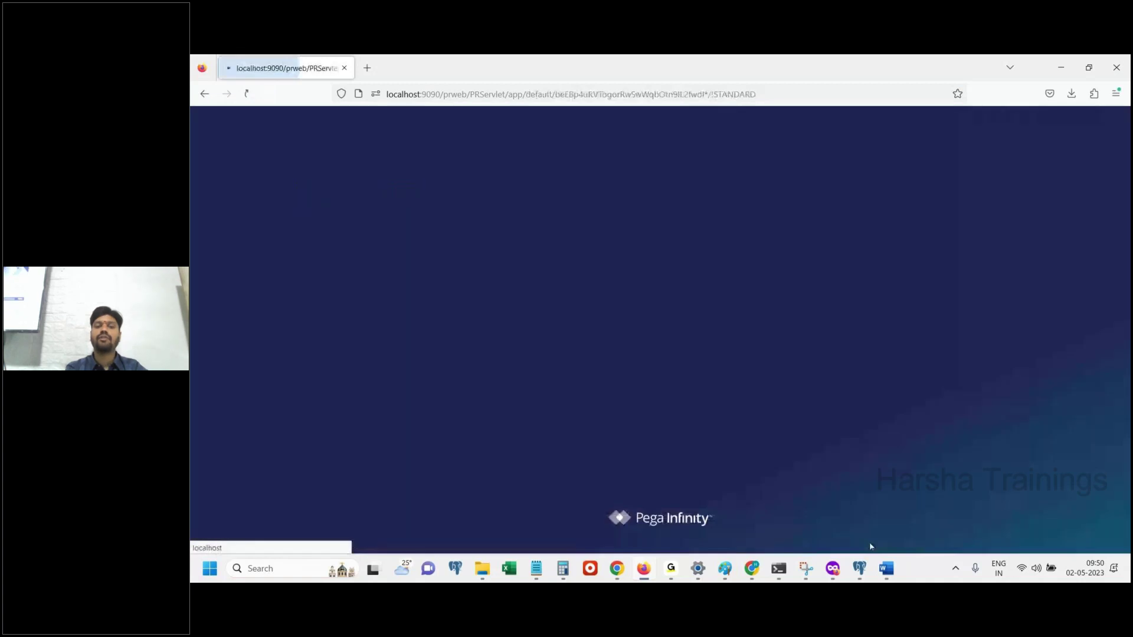
click(886, 568)
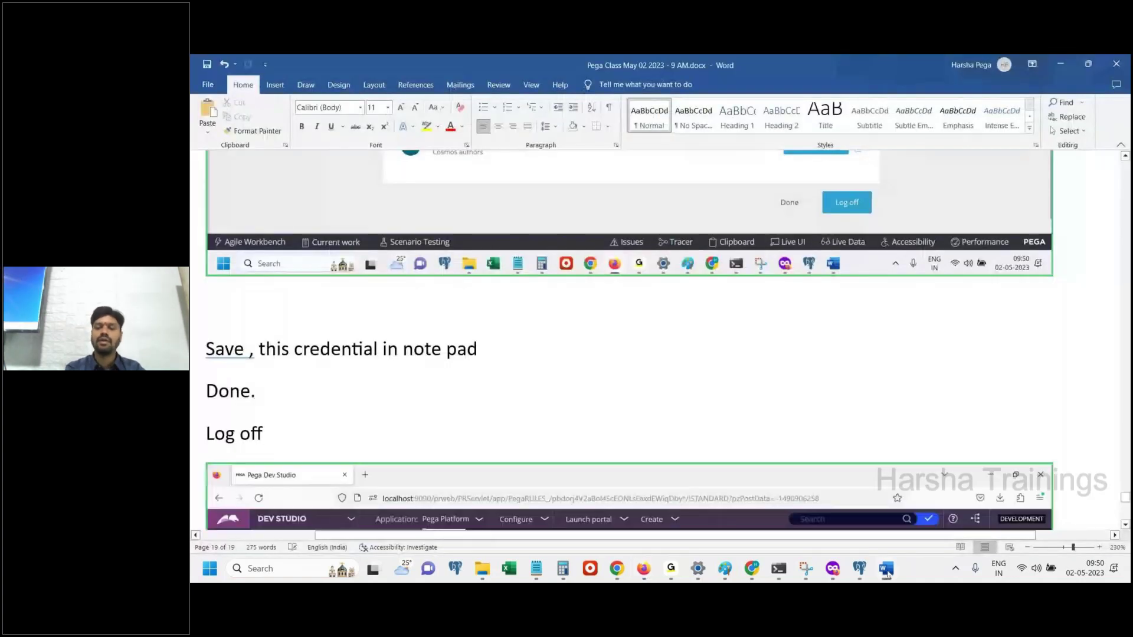
key(ctrl+v)
key(Return)
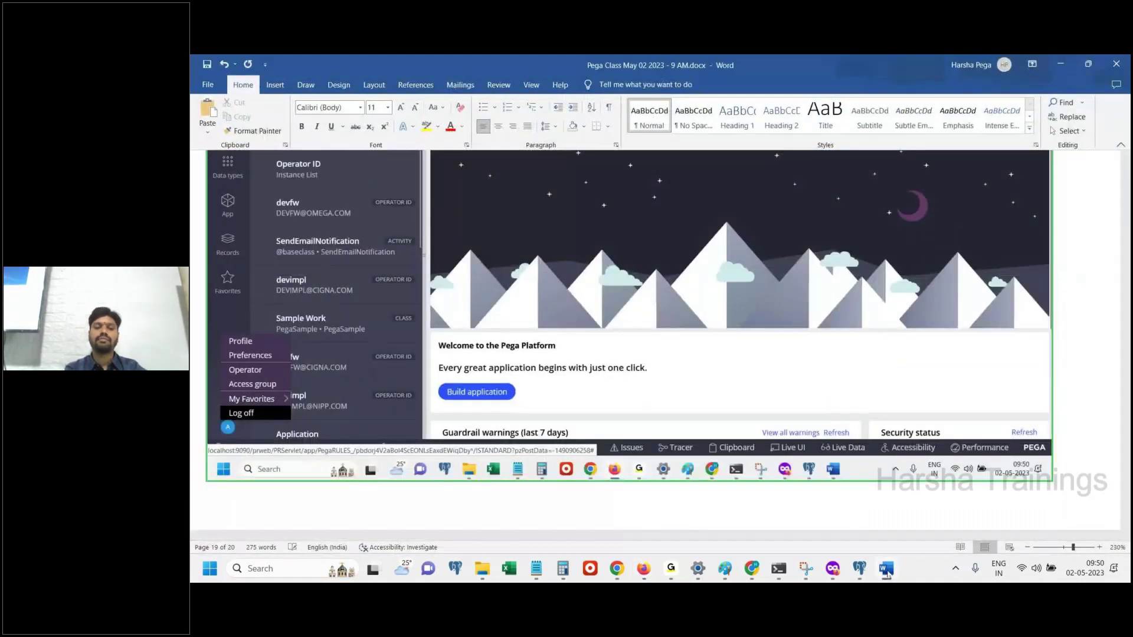
Paste the login page screenshot into the notes followed by 'Done.'
click(886, 568)
click(886, 568)
key(ctrl+v)
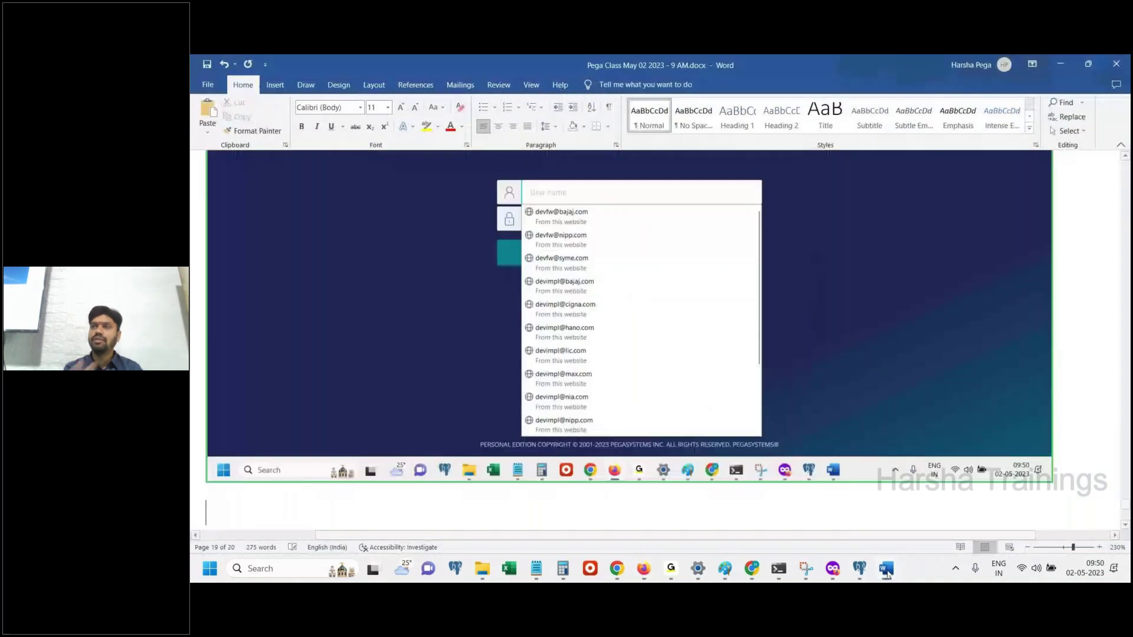
key(Return)
text(Done.)
key(Return)
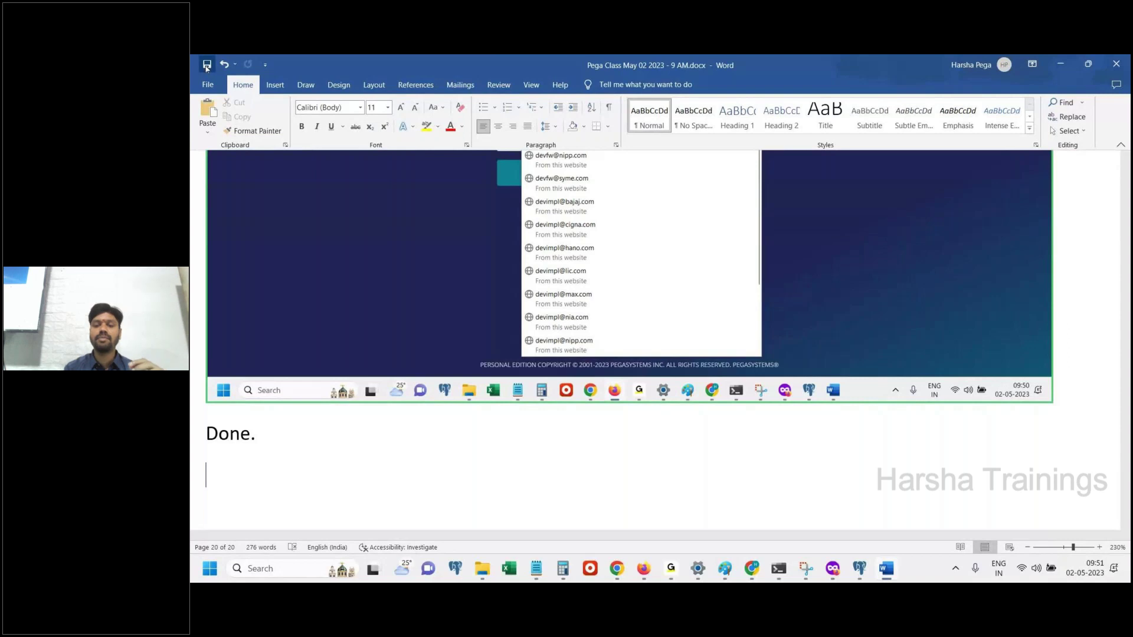
Add the line 'Login to FW application' to the notes
click(643, 568)
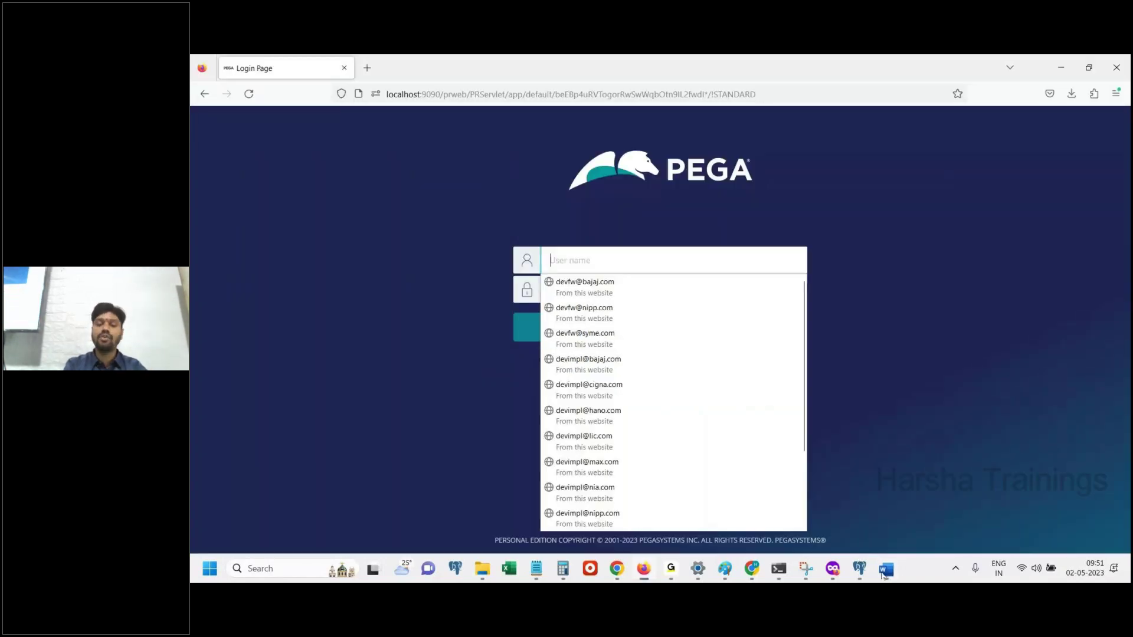
click(883, 573)
text(FW applica)
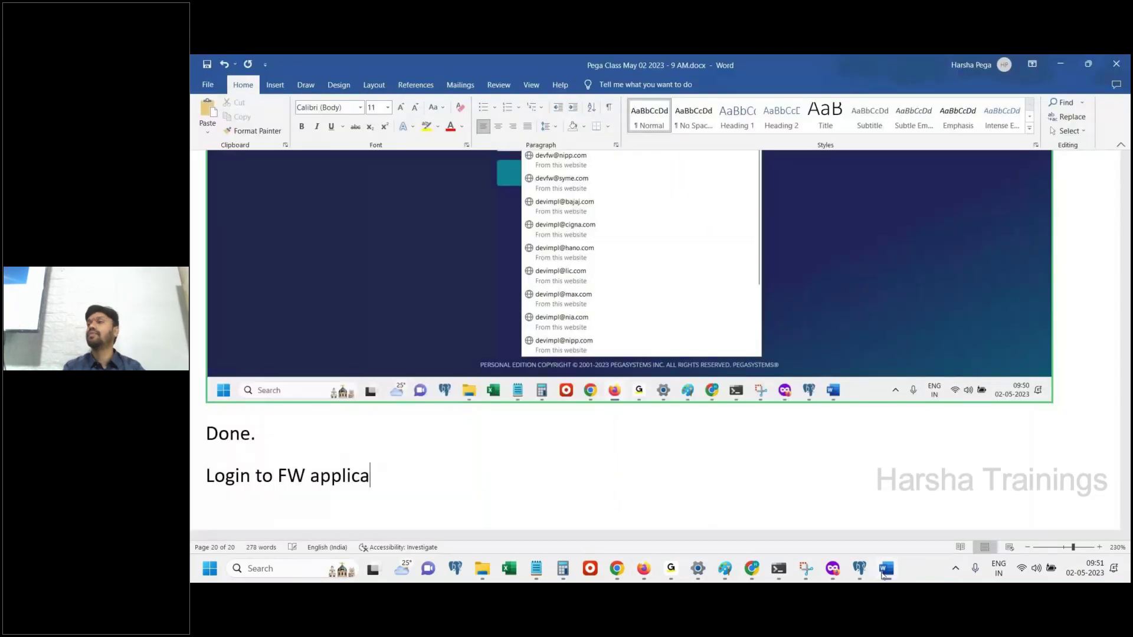
text(tion)
key(Return)
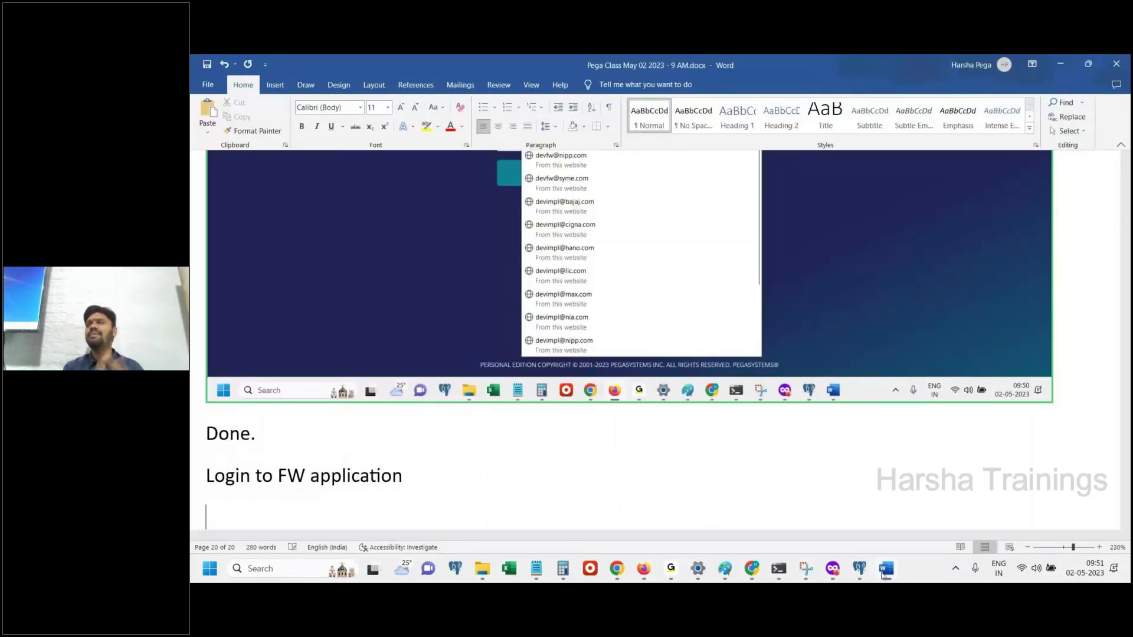
click(883, 570)
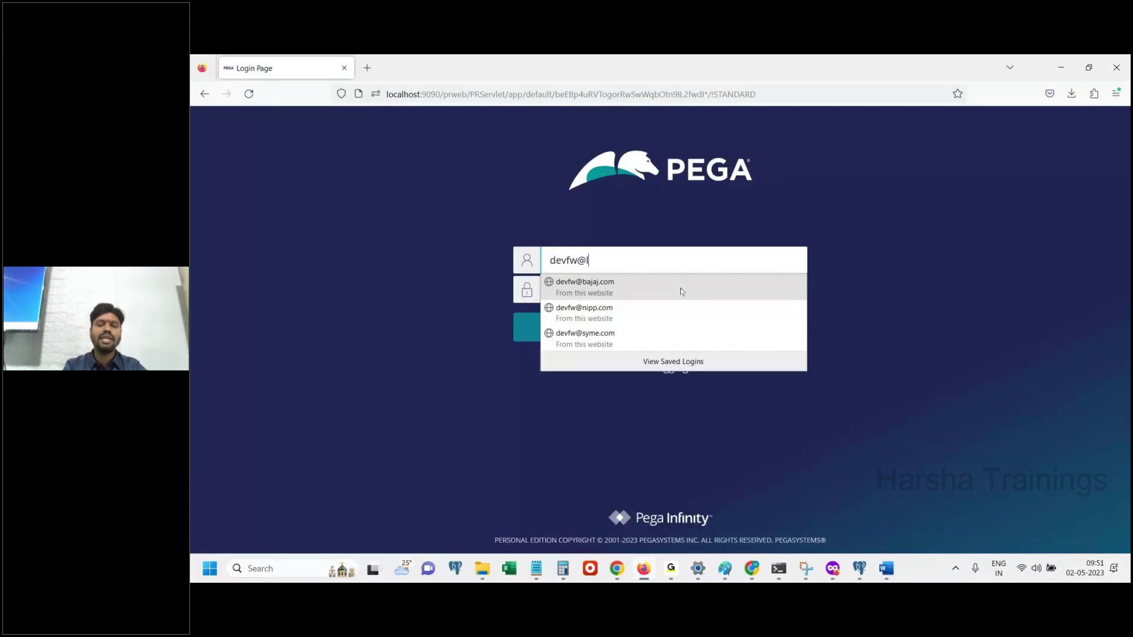
Enter the FW operator's e-mail address as the user name
click(682, 289)
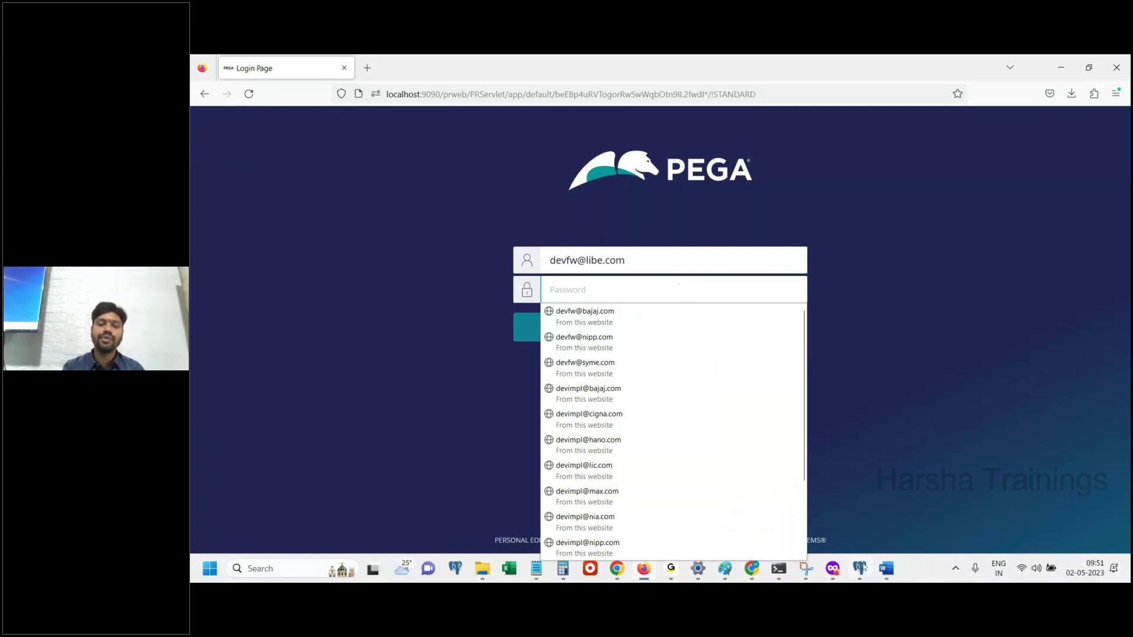
key(Escape)
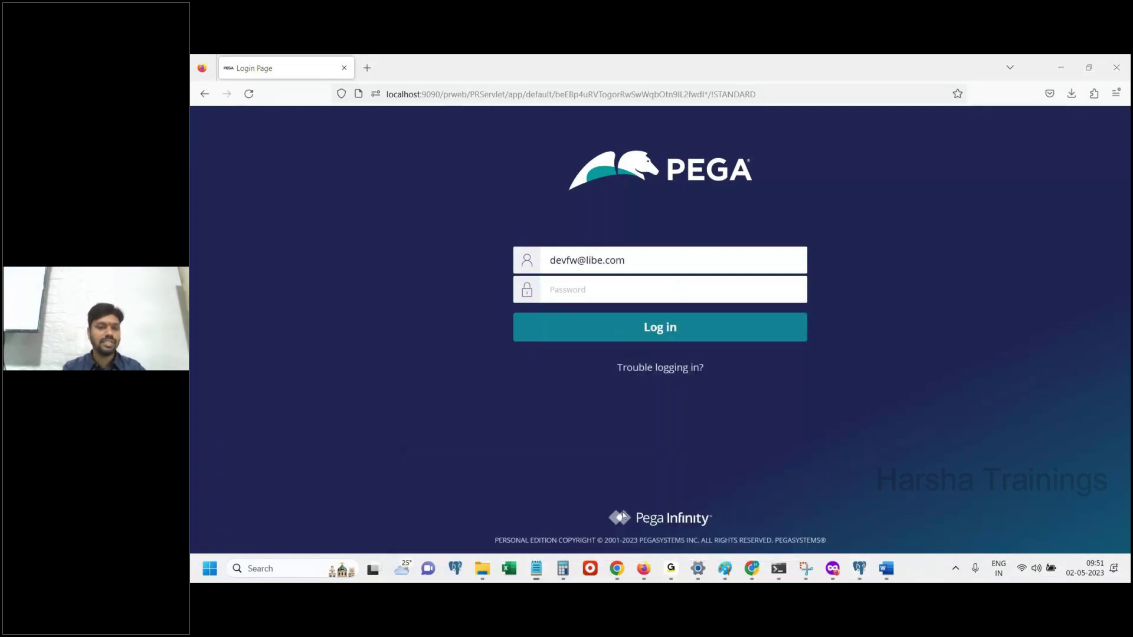
Paste the FW operator's password from the Notepad notes and log in
click(538, 571)
click(309, 360)
key(shift+Left)
key(shift+Left)
key(shift+Left)
key(shift+Left)
key(shift+Left)
key(shift+Left)
key(shift+Left)
key(shift+Left)
key(shift+Left)
key(shift+Left)
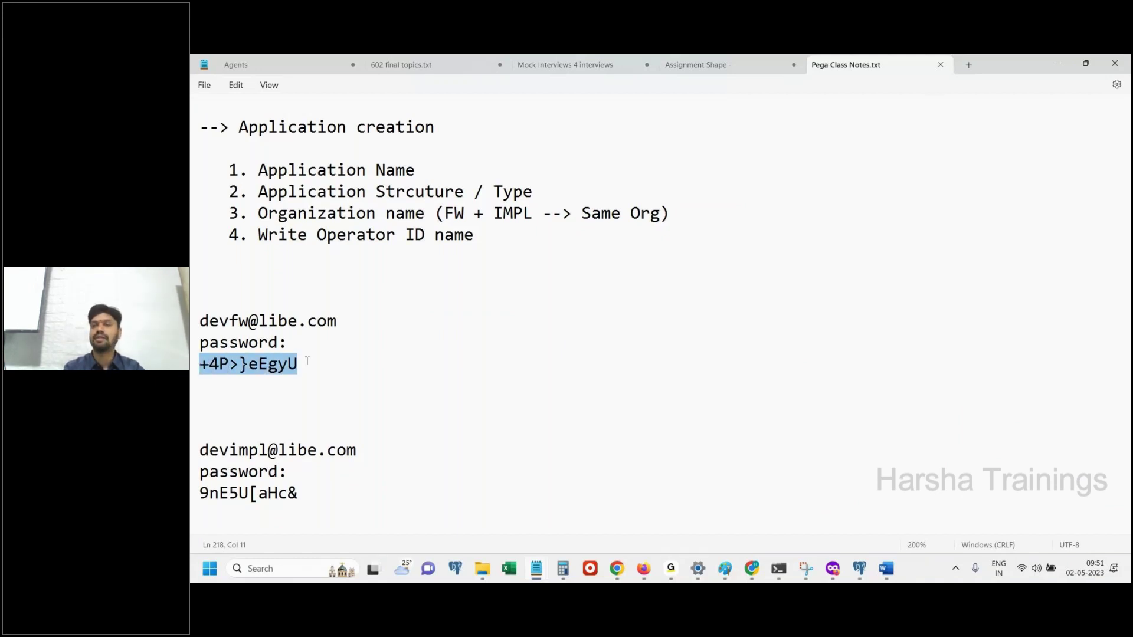
key(alt+Tab)
click(636, 290)
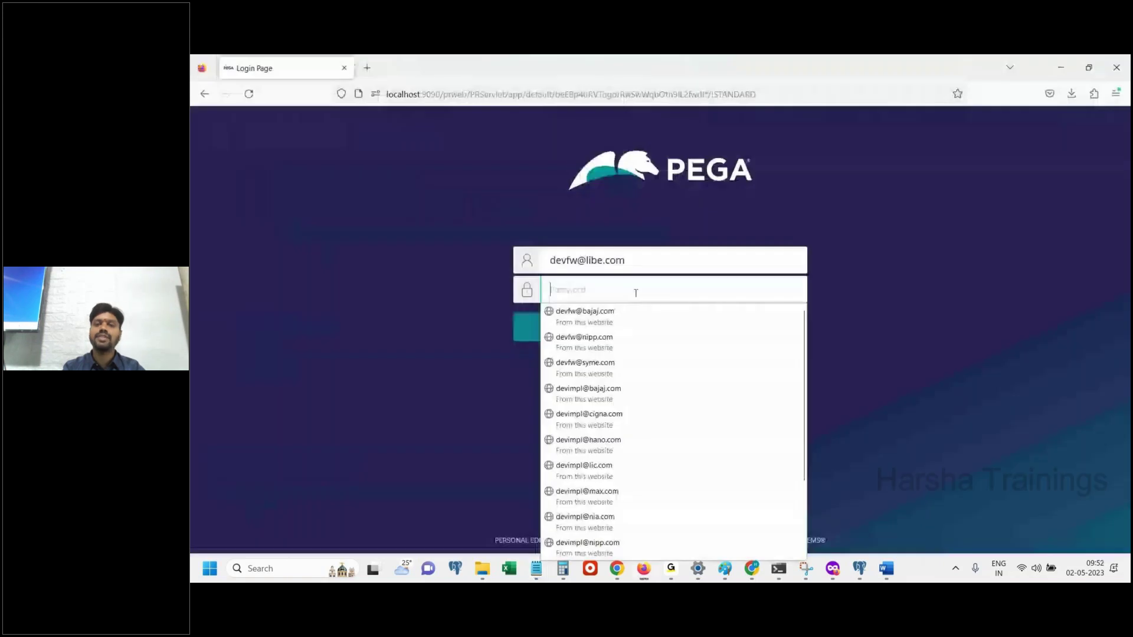
key(ctrl+v)
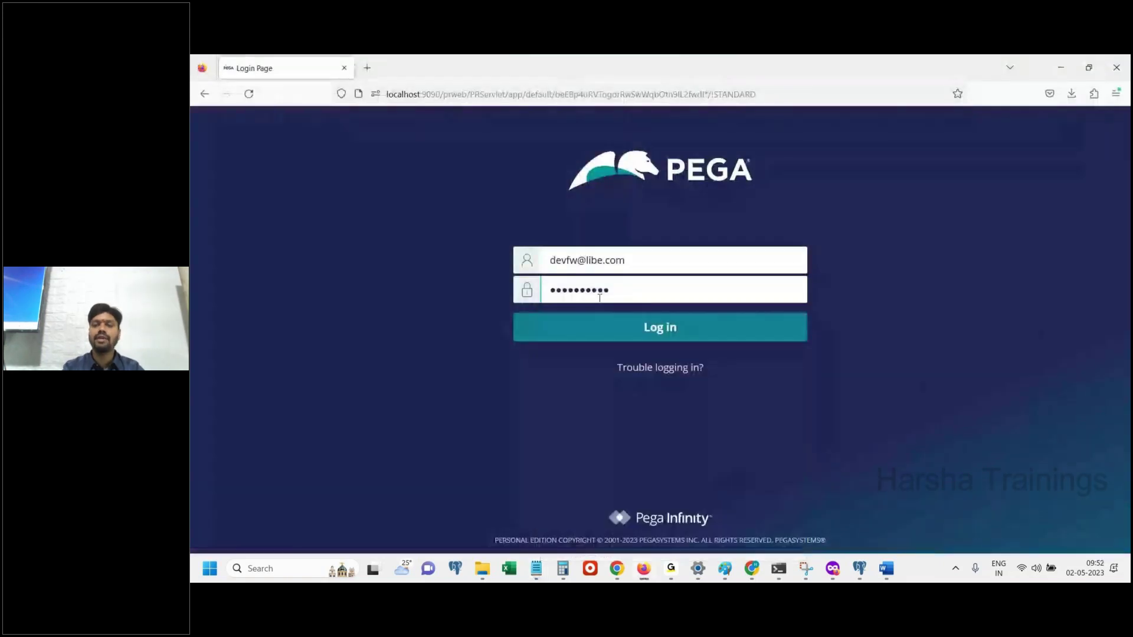
click(790, 327)
mouse_move(805, 570)
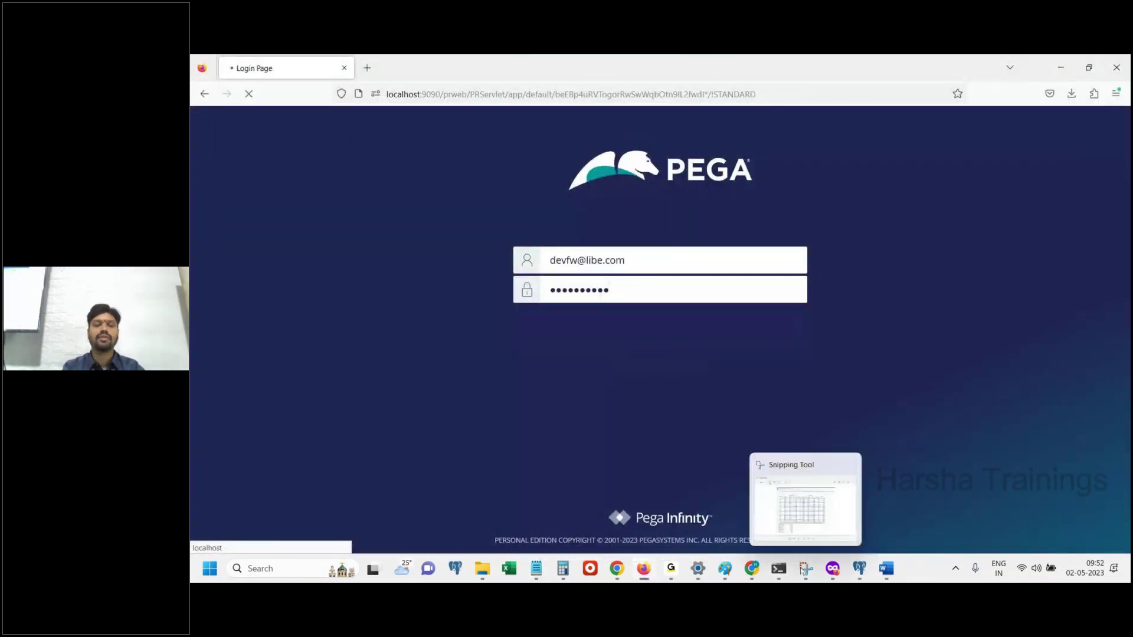
click(886, 569)
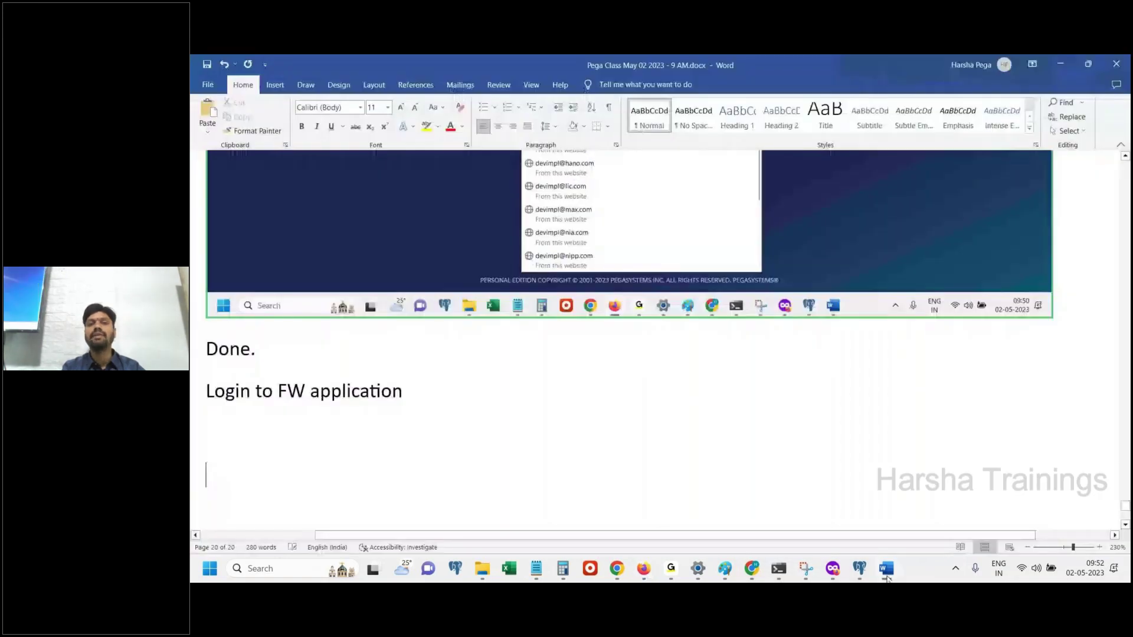
click(886, 569)
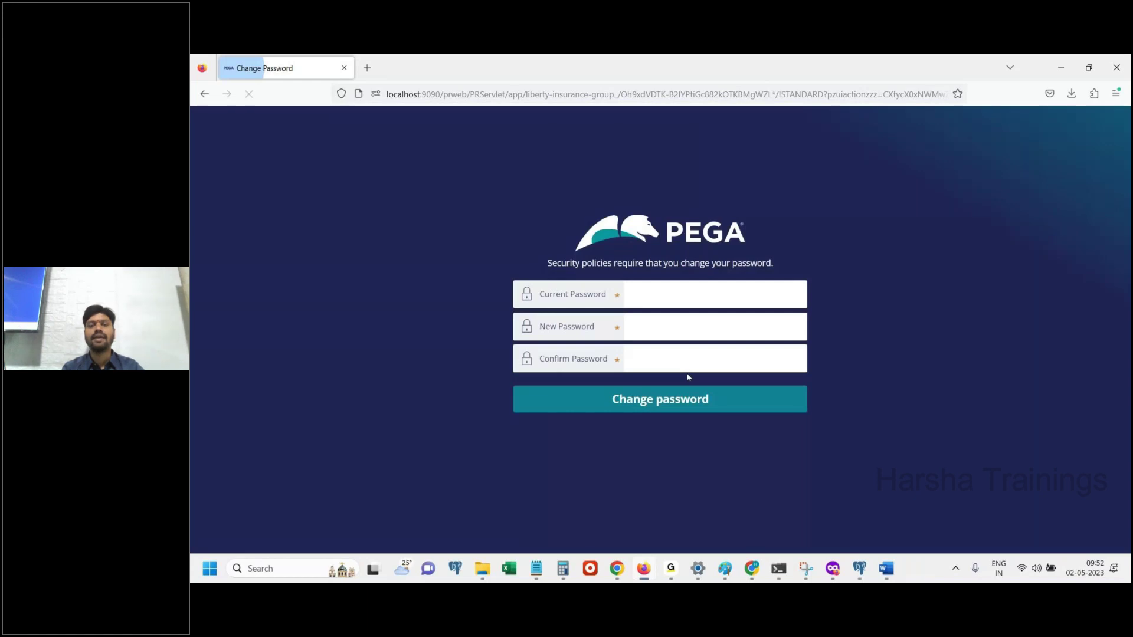
Paste the old FW password from the notes into Current Password
click(665, 294)
click(890, 392)
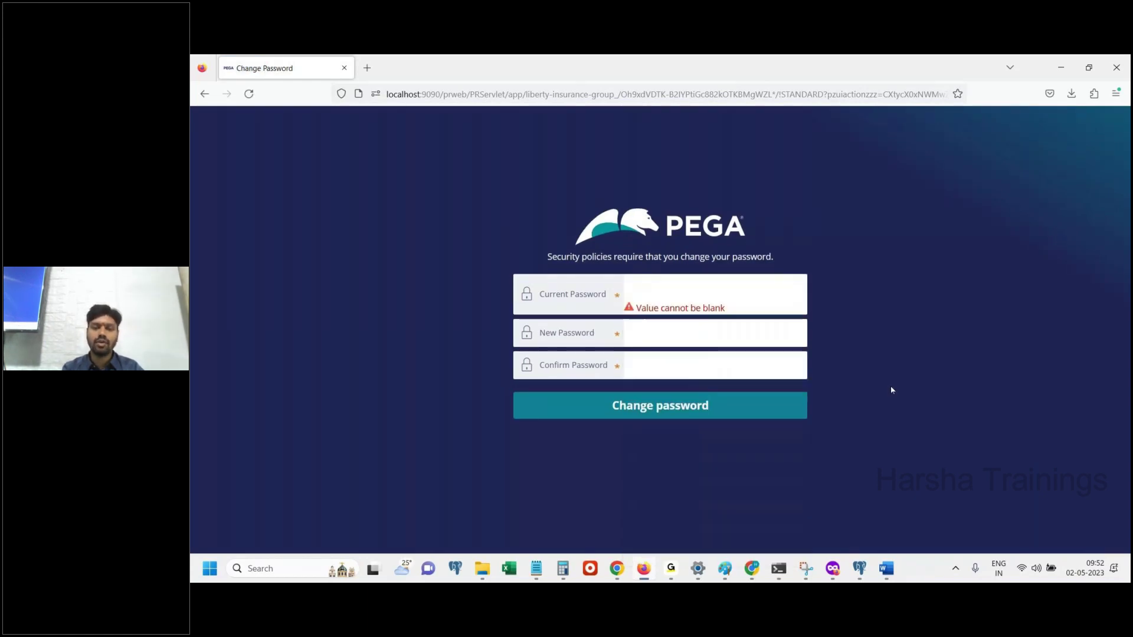
mouse_move(536, 566)
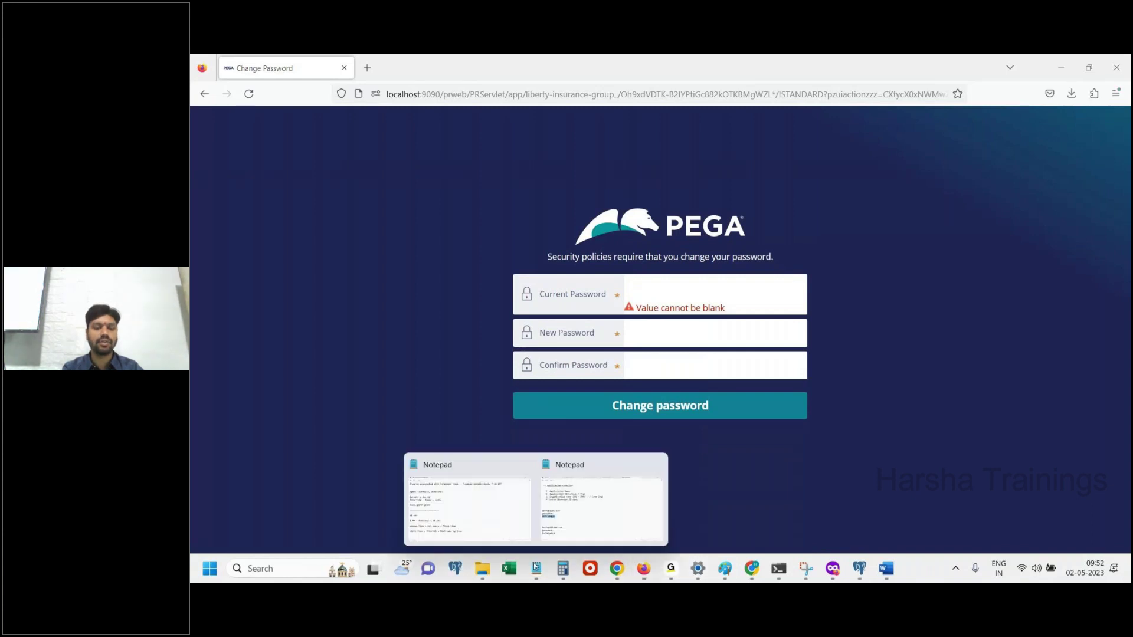
click(604, 519)
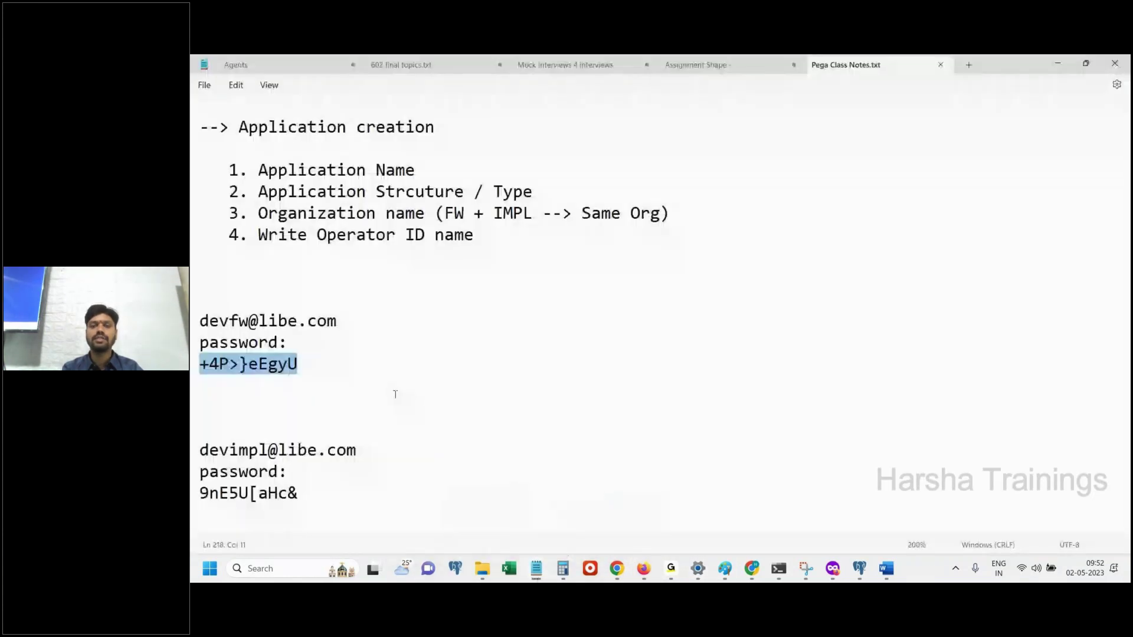
key(alt+Tab)
click(696, 289)
key(ctrl+v)
Enter and confirm the new password, paste a screenshot into the notes, and submit the change
click(680, 329)
text(123)
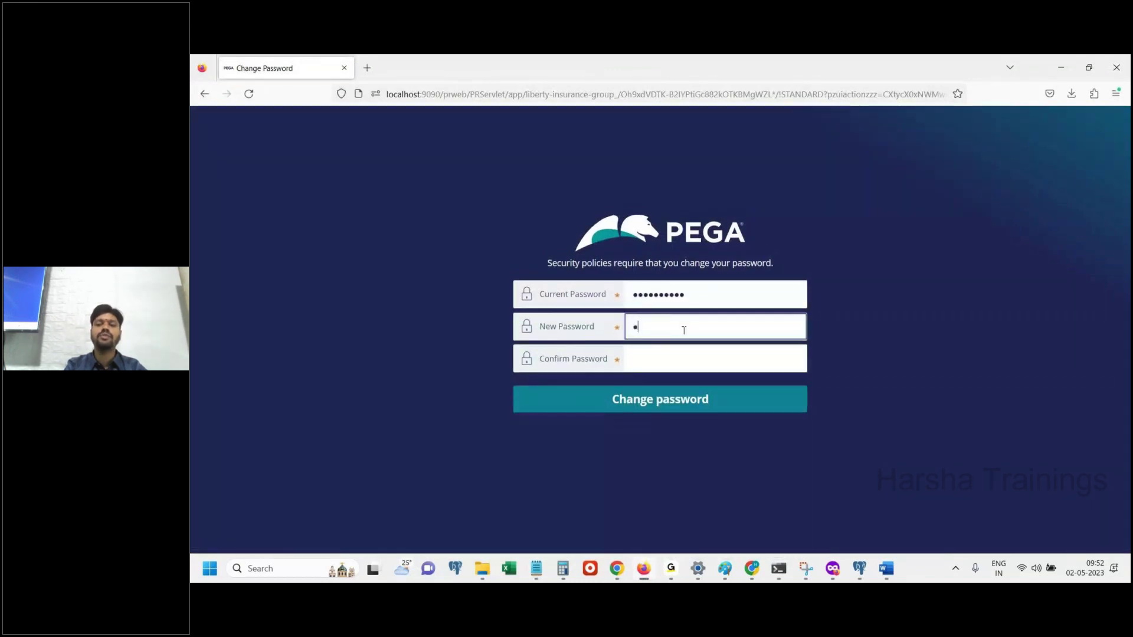
key(Tab)
text(12345)
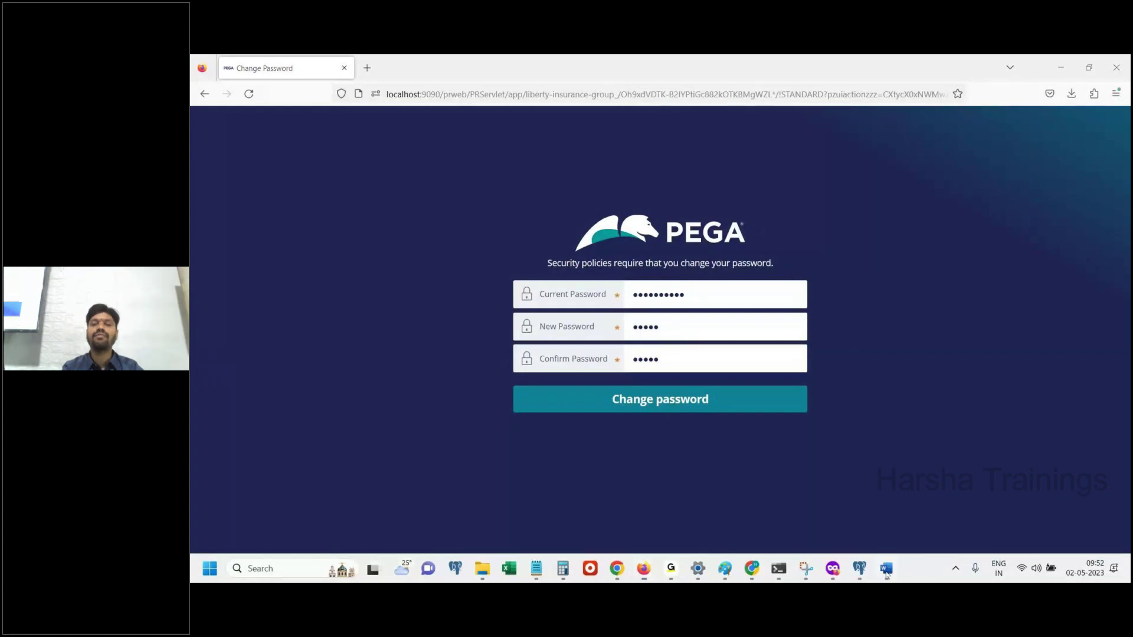
click(886, 567)
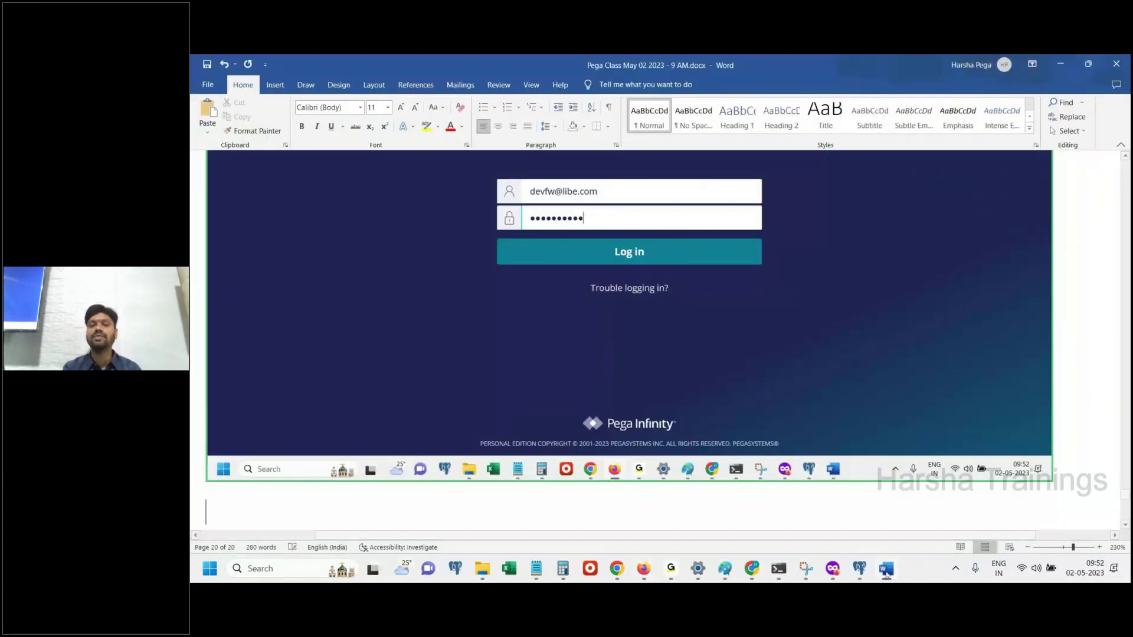
key(ctrl+v)
click(886, 568)
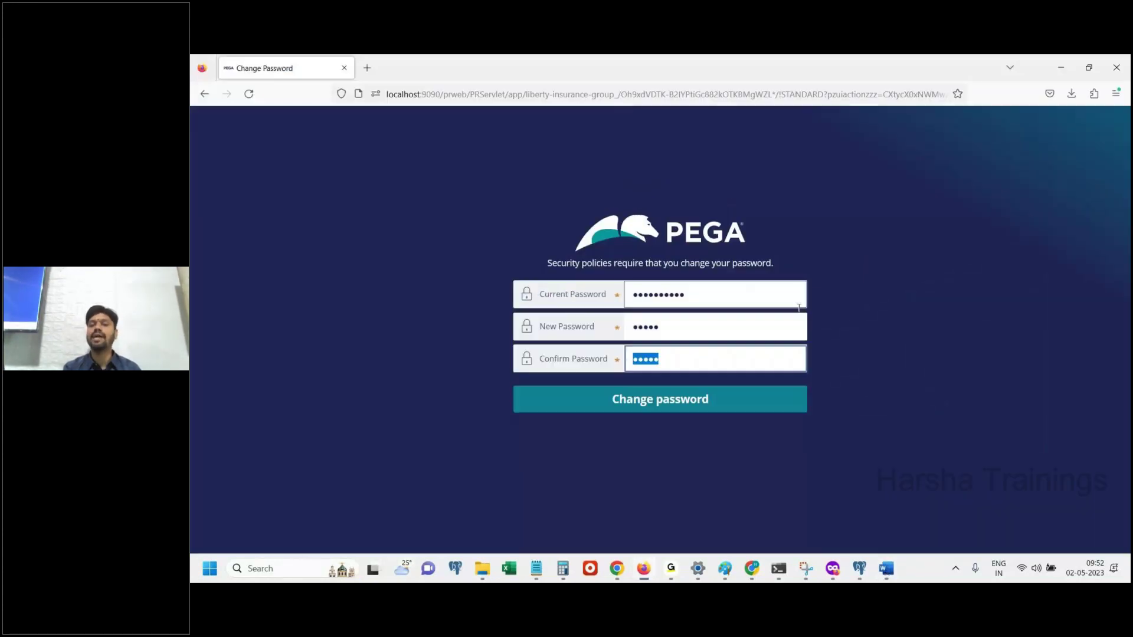
click(872, 364)
click(683, 406)
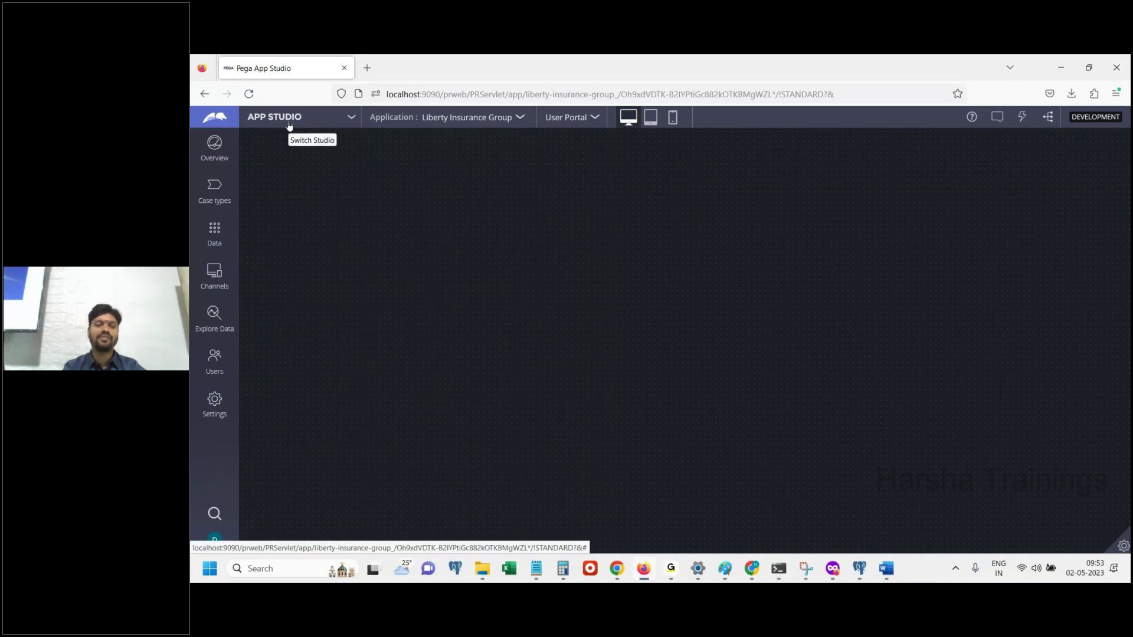
Note 'App studio menu --> choose -> Dev Studio' and switch Liberty Insurance Group to Dev Studio
click(886, 568)
text(App stu)
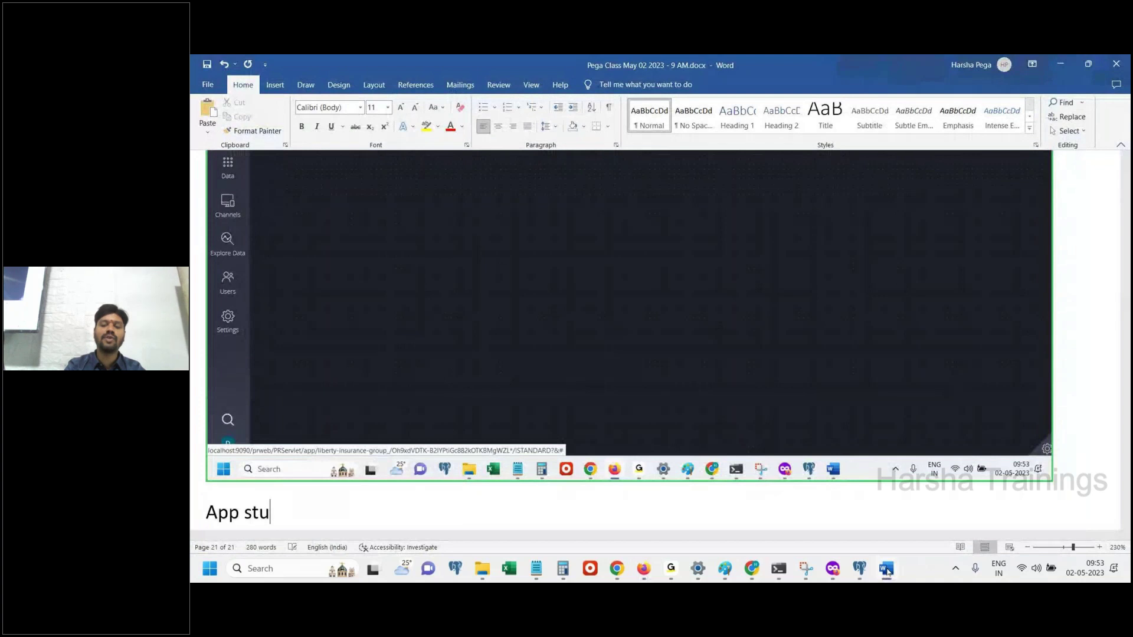
text(dio menu --> c)
text(hoose)
text( -> Dev )
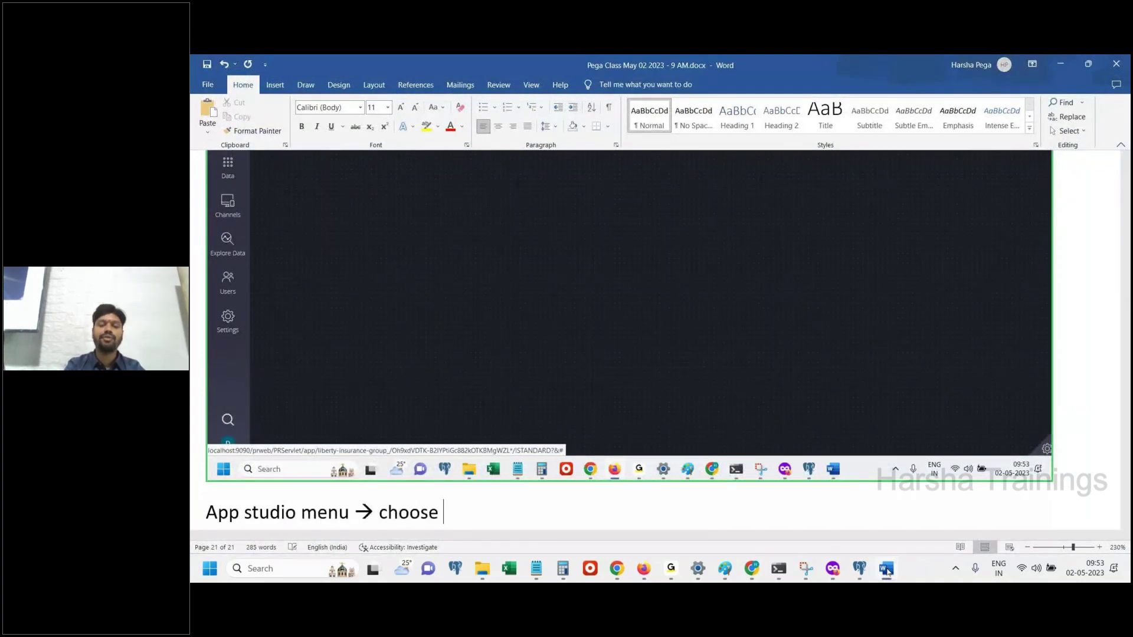
text(Studio)
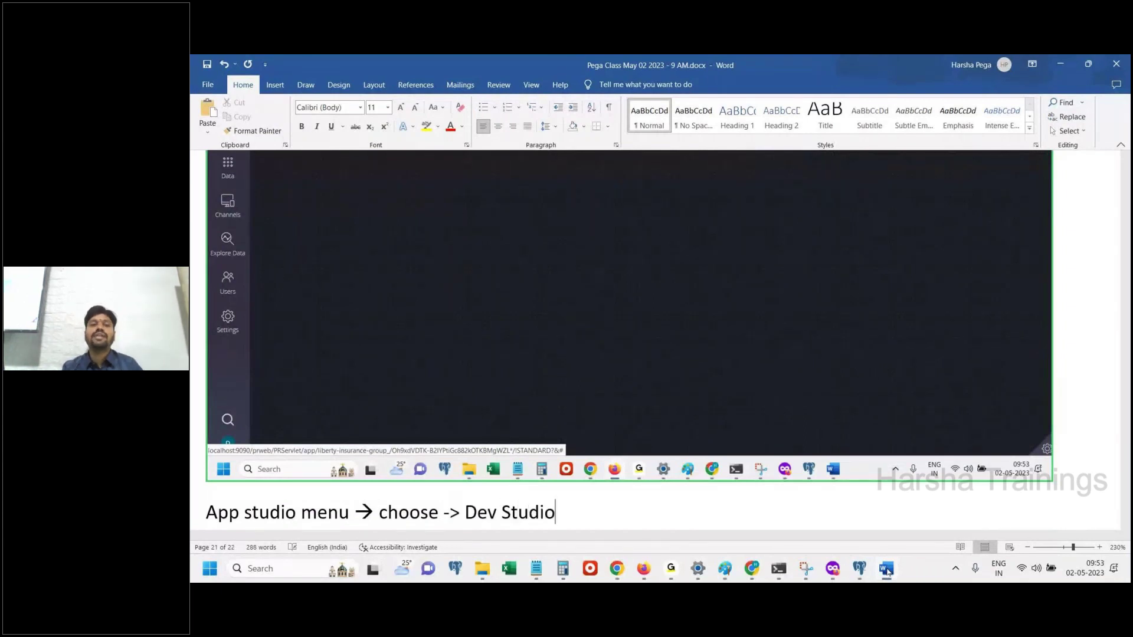
key(Return)
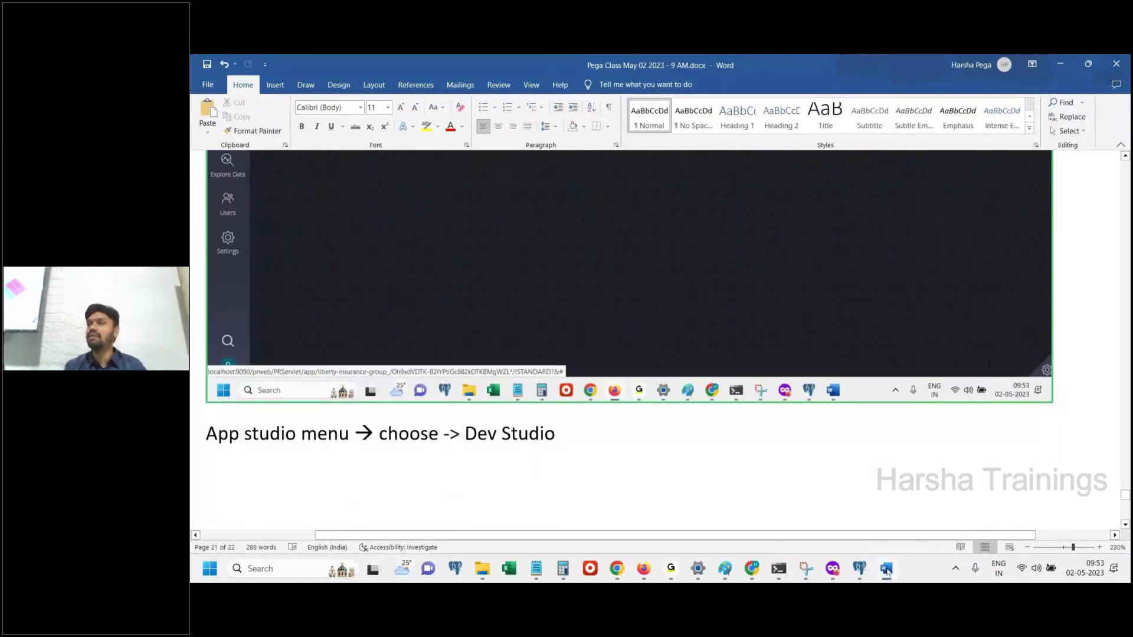
click(886, 569)
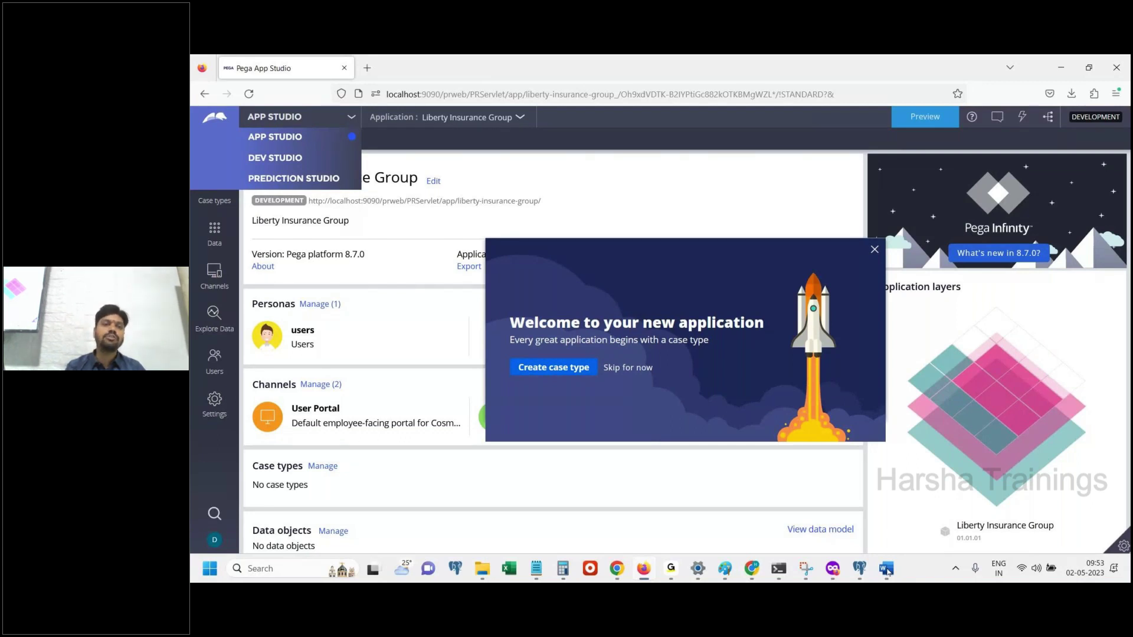
click(282, 160)
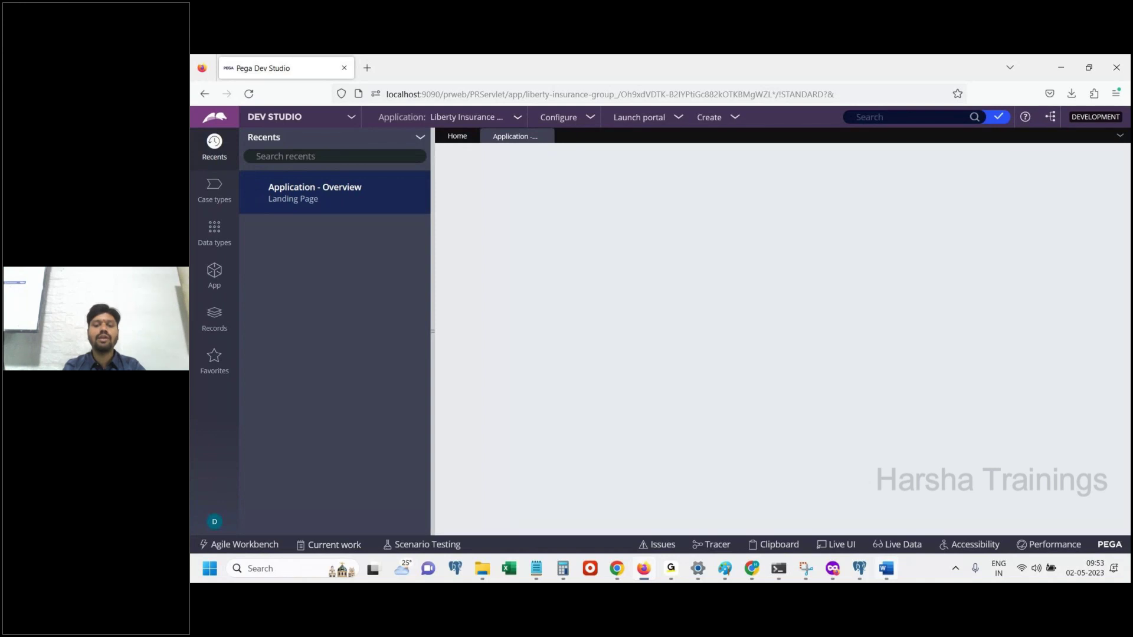
Paste the Dev Studio screenshot into the notes and add 'Click on App explorer'
key(alt+Tab)
key(ctrl+v)
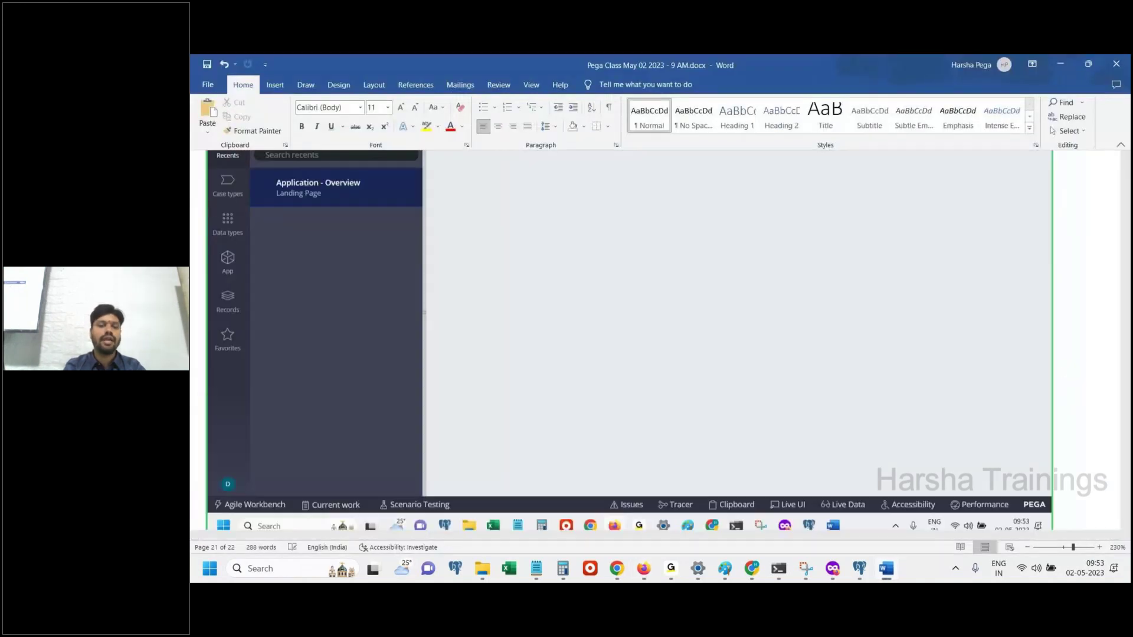
key(Return)
key(Return)
text(Click on App ex)
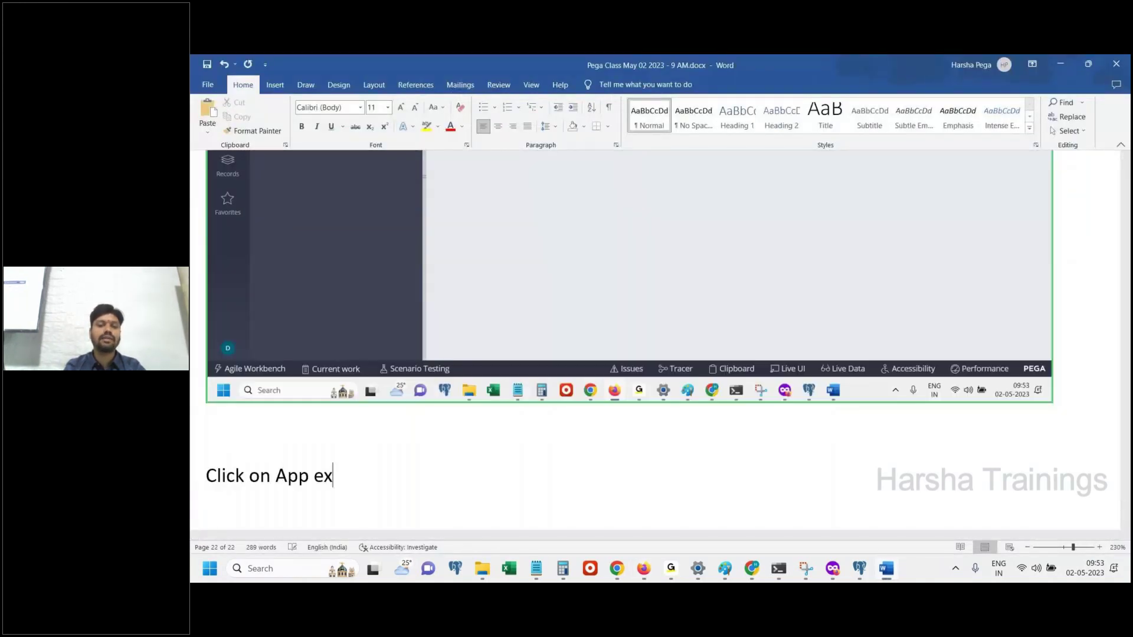
text(plorere)
key(Return)
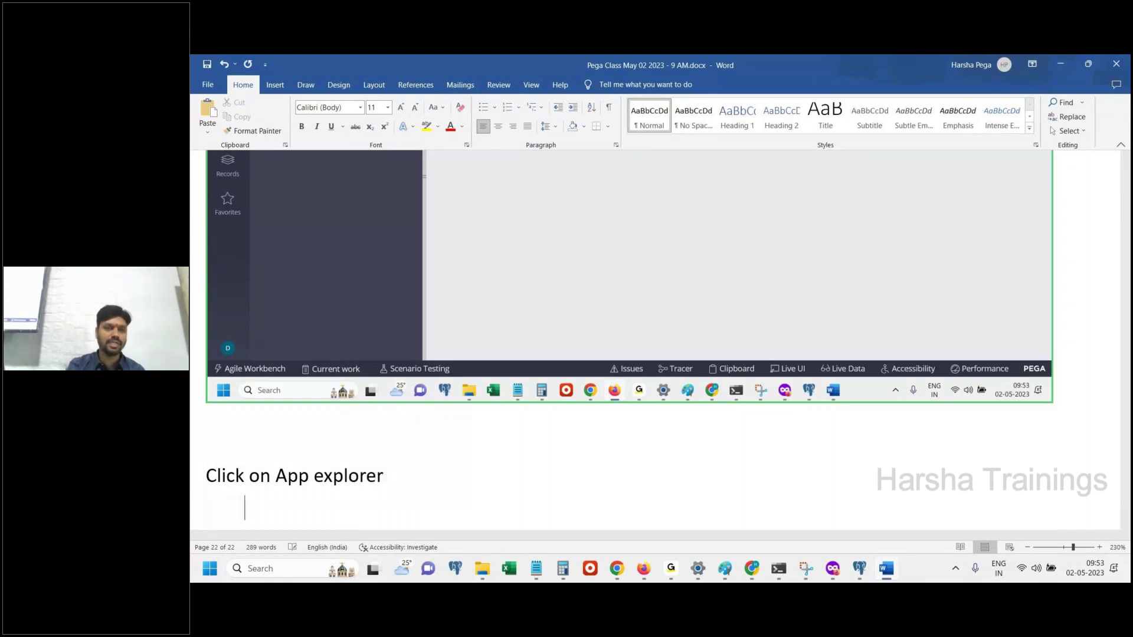
key(alt+Tab)
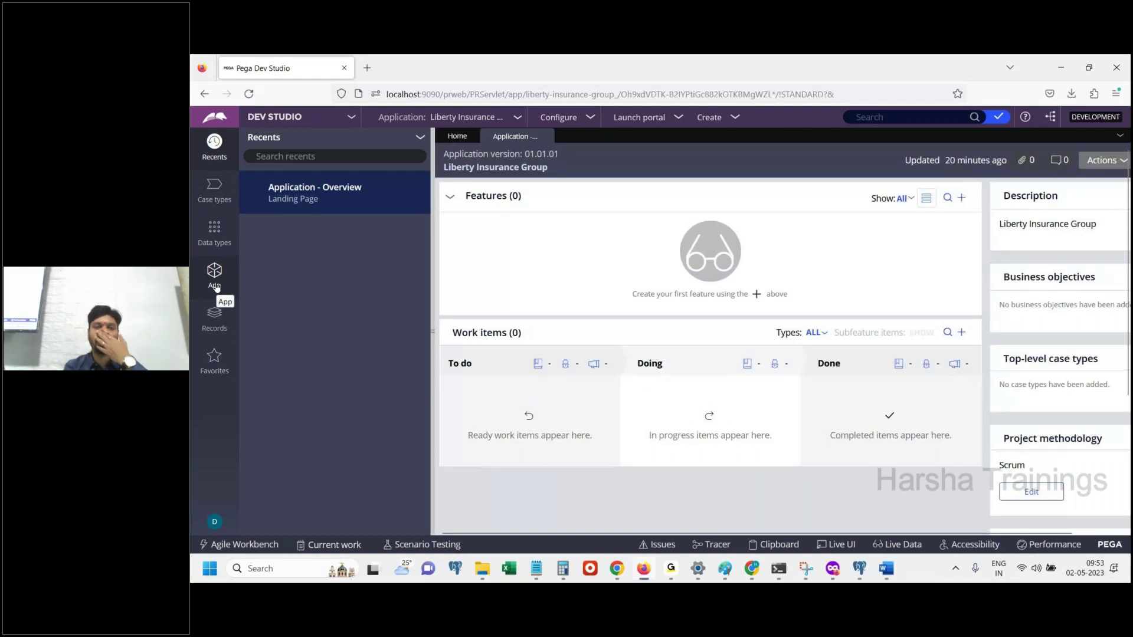
Open the App explorer, paste its screenshot into the notes, and highlight the 2 applications count
click(215, 286)
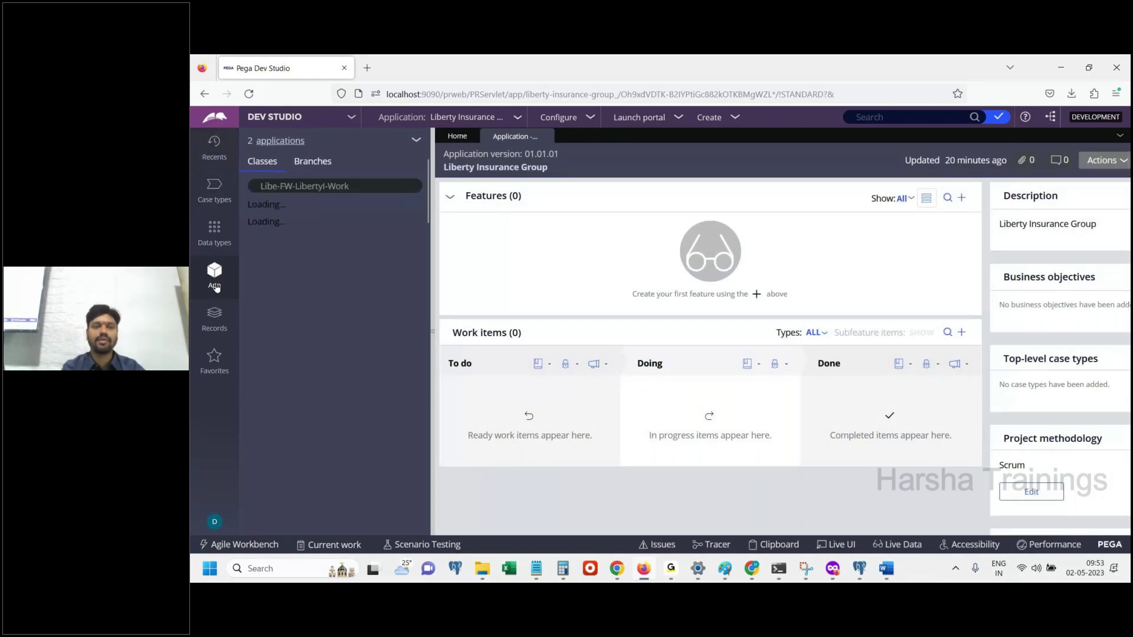
click(886, 568)
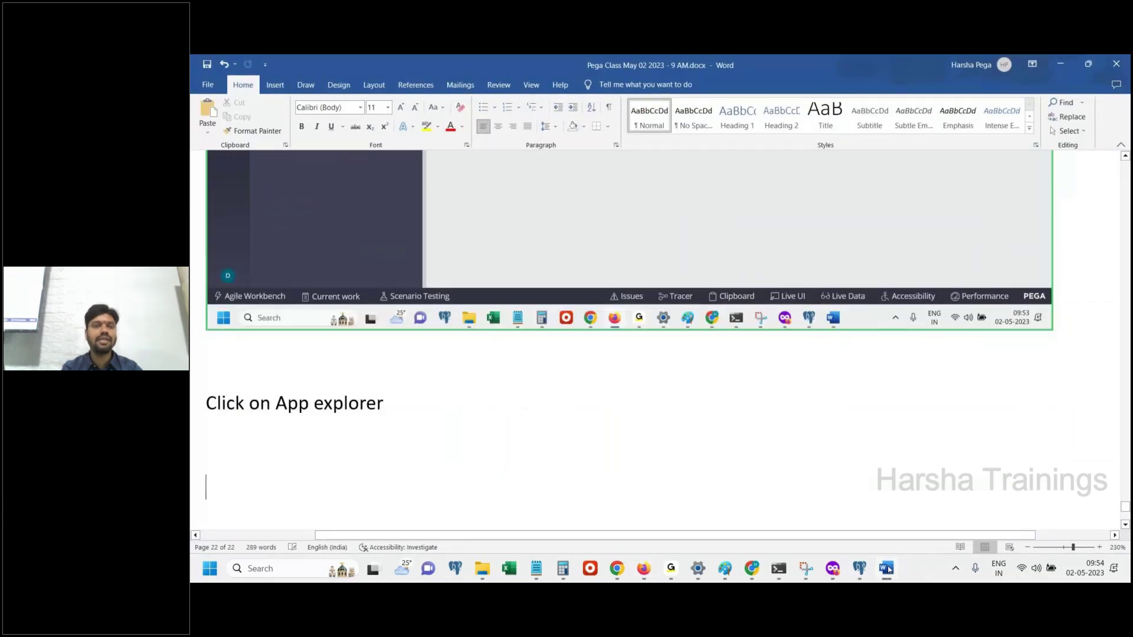
key(ctrl+v)
click(886, 568)
drag(290, 157, 247, 151)
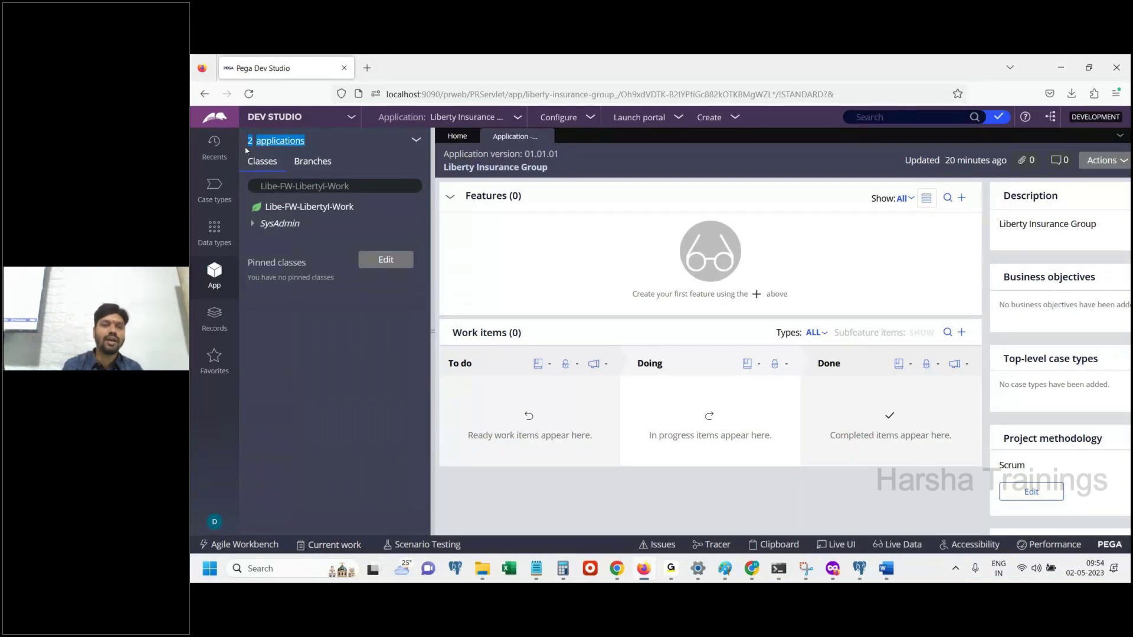
List the applications included in the FW app
click(409, 301)
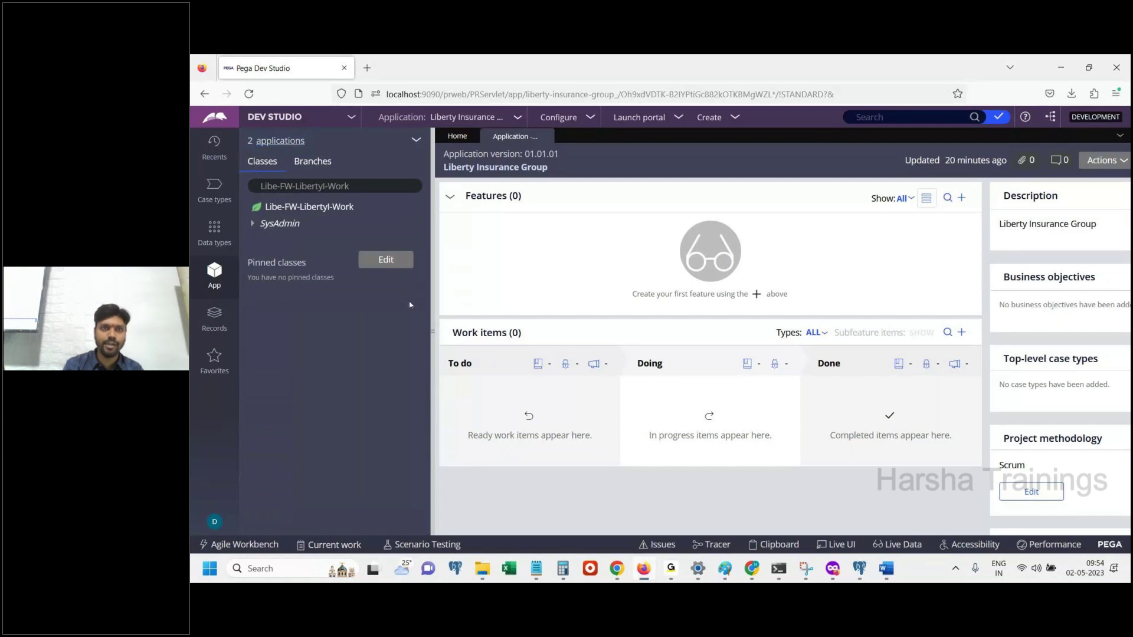
click(302, 146)
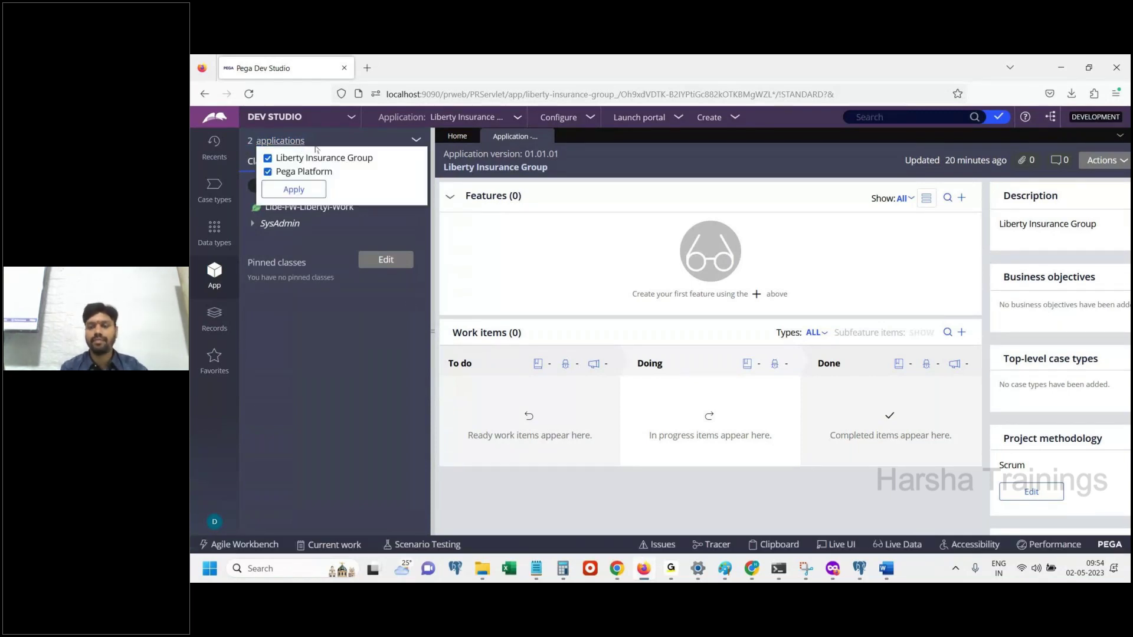
click(883, 569)
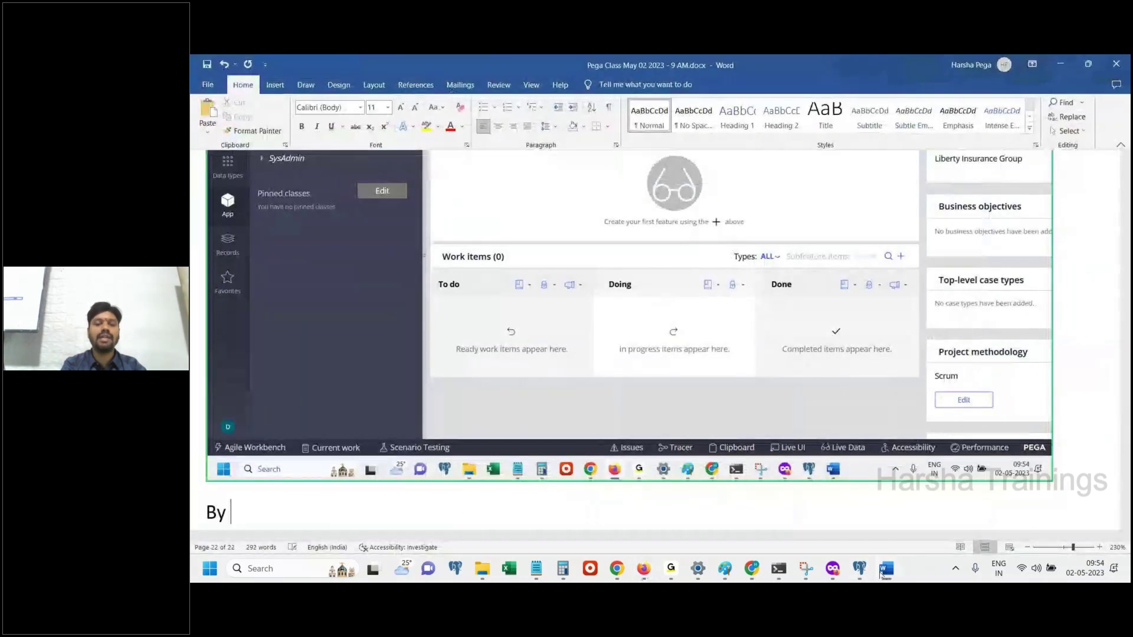
Note 'By login to FW app , we can access , FW app + Pega Platform.' and open the operator menu
text(login)
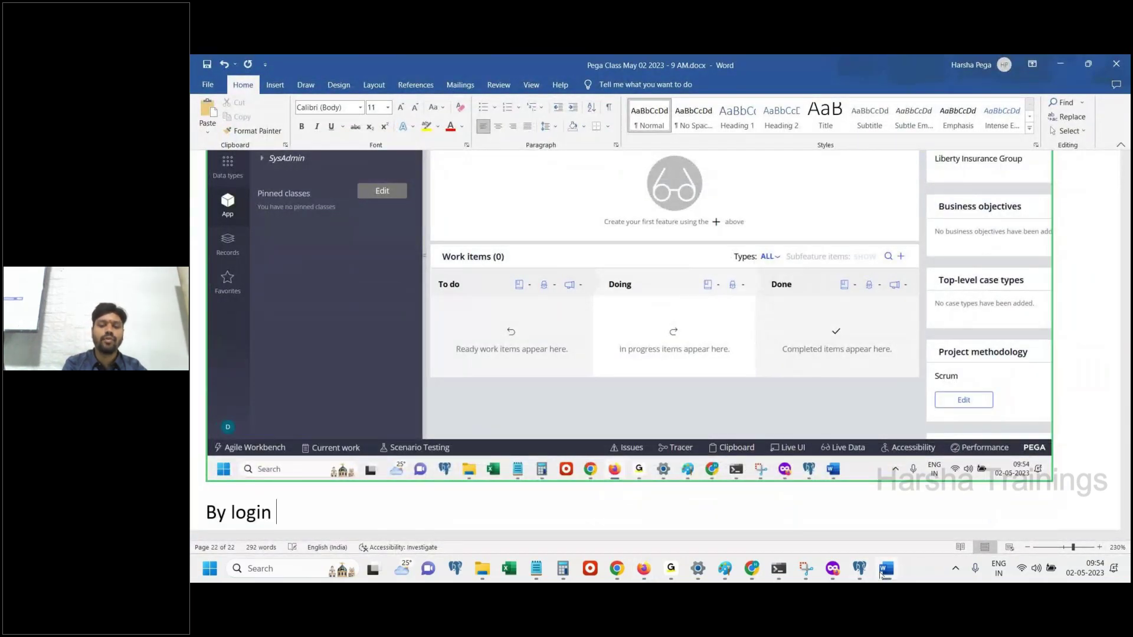
text( to FW app)
text(we)
key(BackSpace)
key(BackSpace)
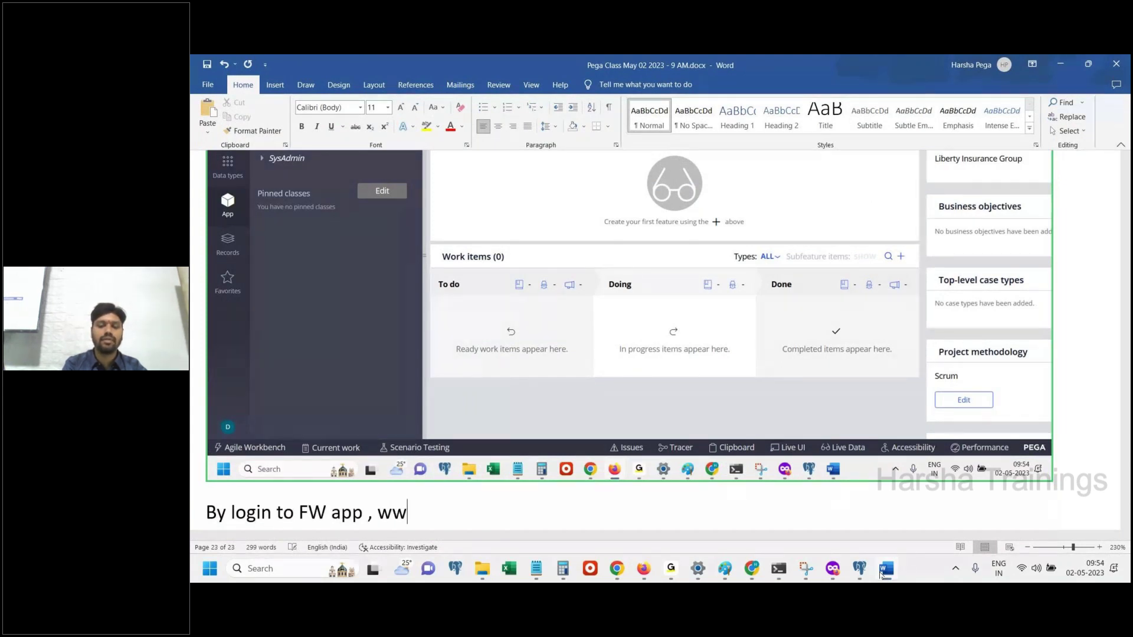
text(e can access , )
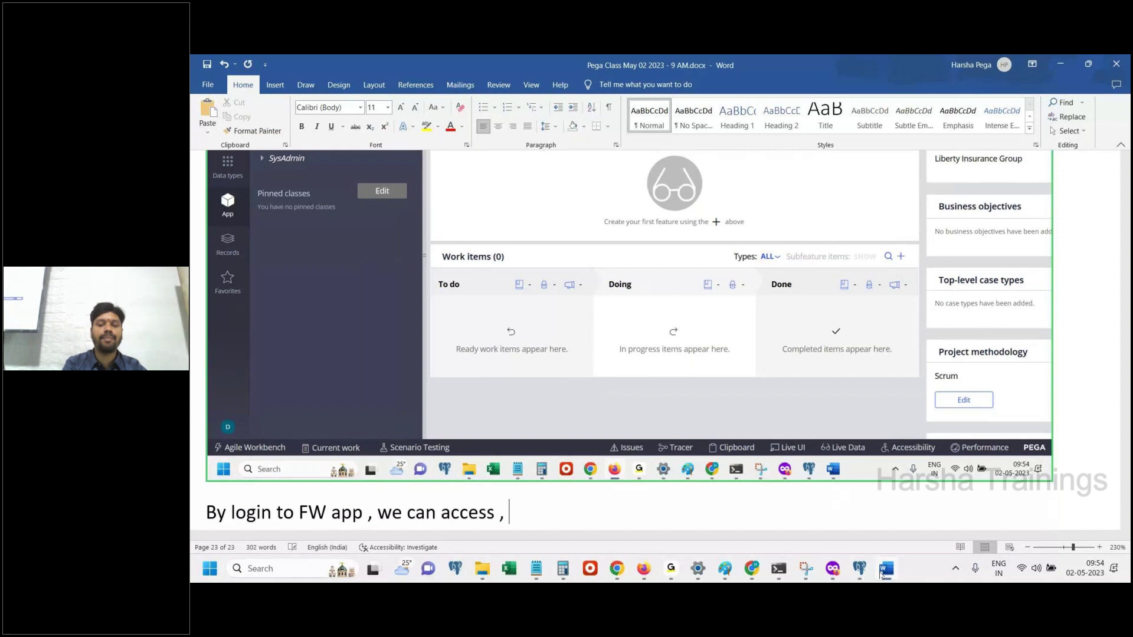
text(FW app + Pega Platform.)
key(Return)
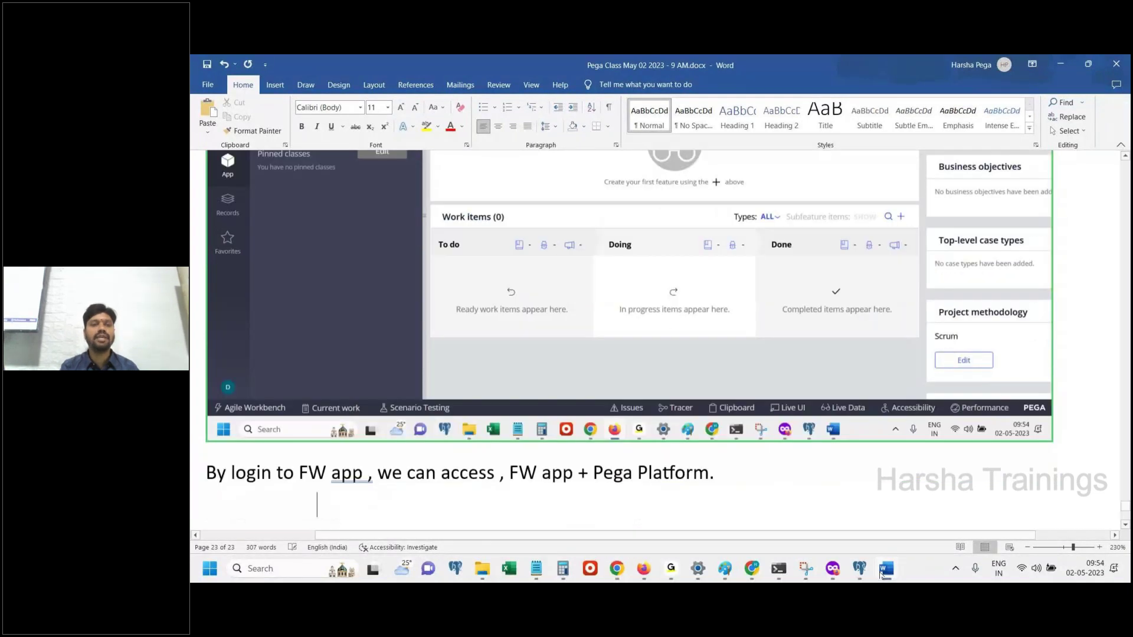
click(883, 571)
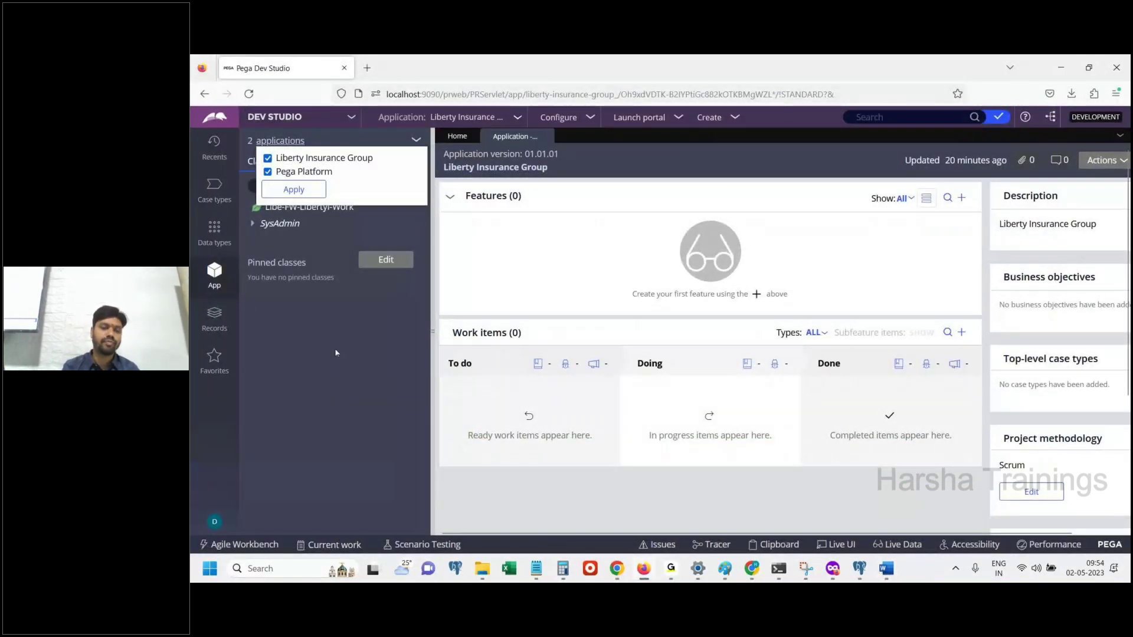
click(214, 522)
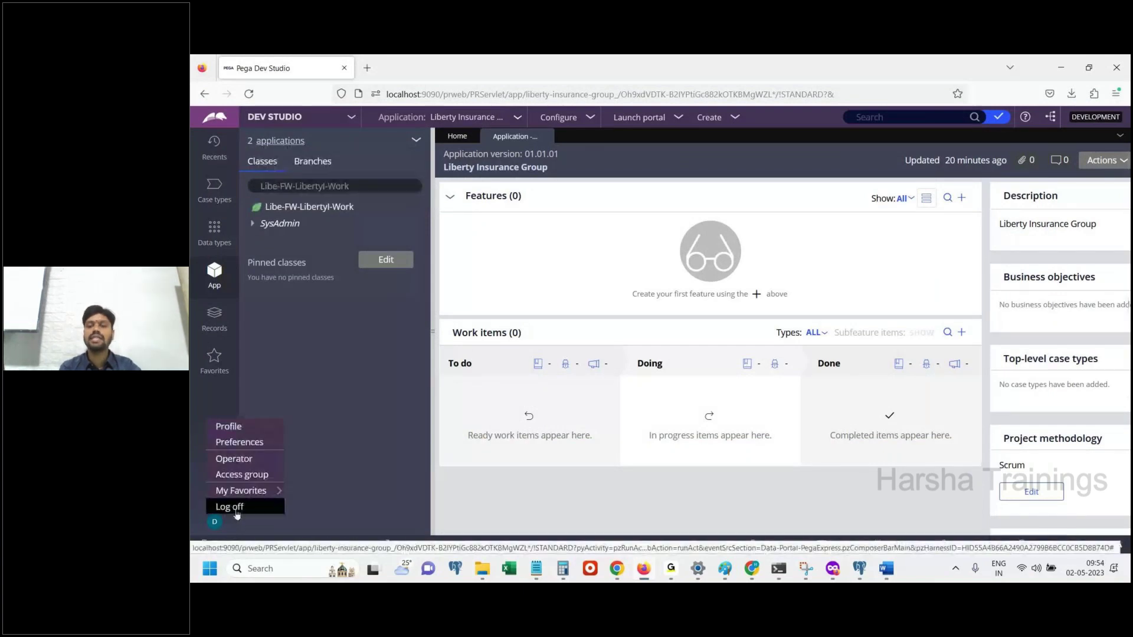
Log off from Dev Studio and paste its screenshot into the notes with 'Log off.' and 'Done.'
click(886, 569)
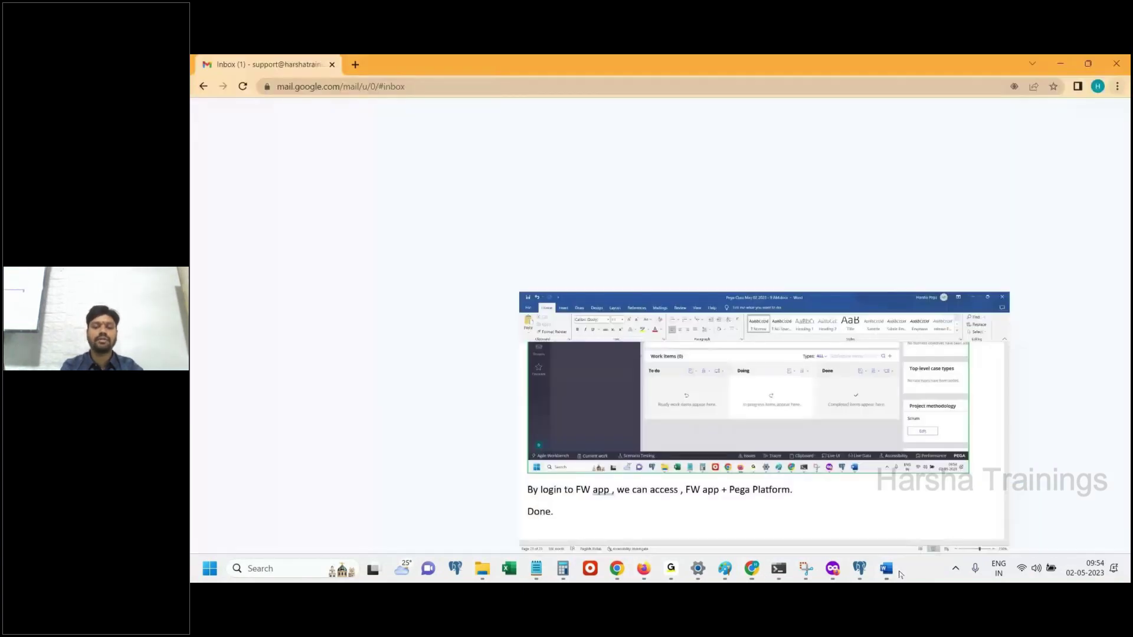
key(ctrl+v)
key(Return)
text(Log)
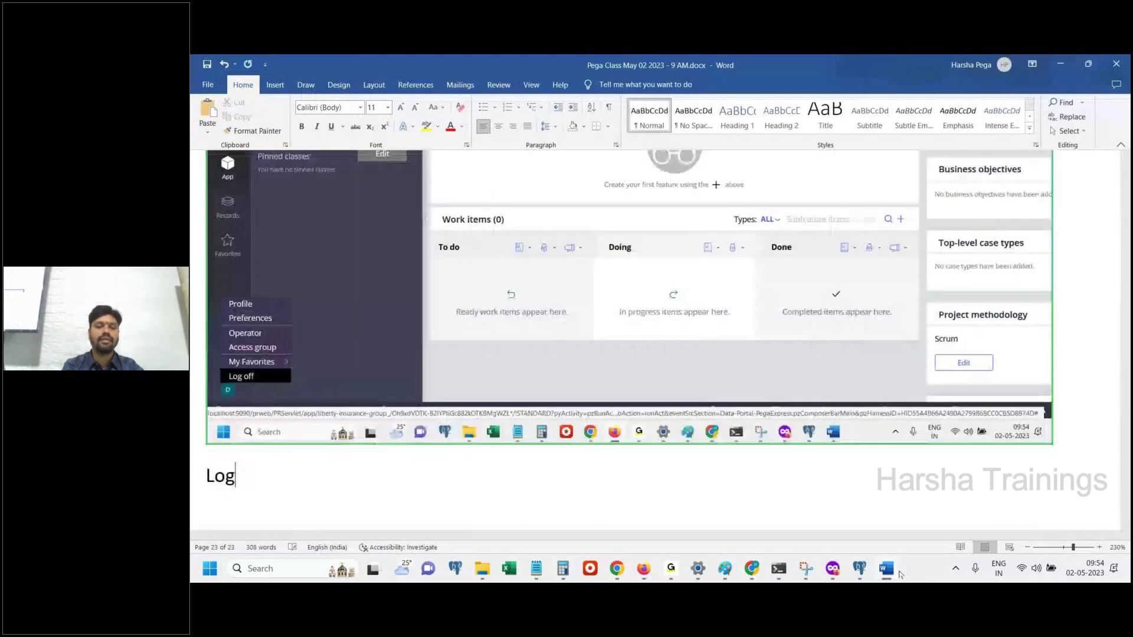
text( off.)
key(Return)
text(Done.)
key(Return)
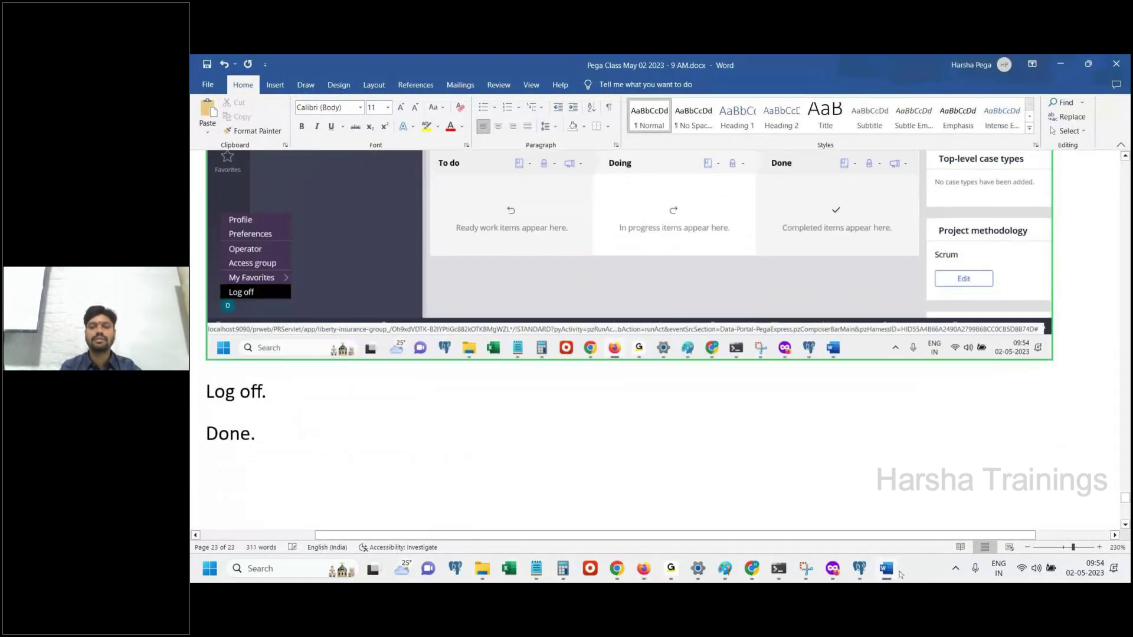
Paste the Pega login page screenshot below 'Log off.', then start a new page with bold 'Now, Login to IMPL application.'
click(899, 574)
click(616, 568)
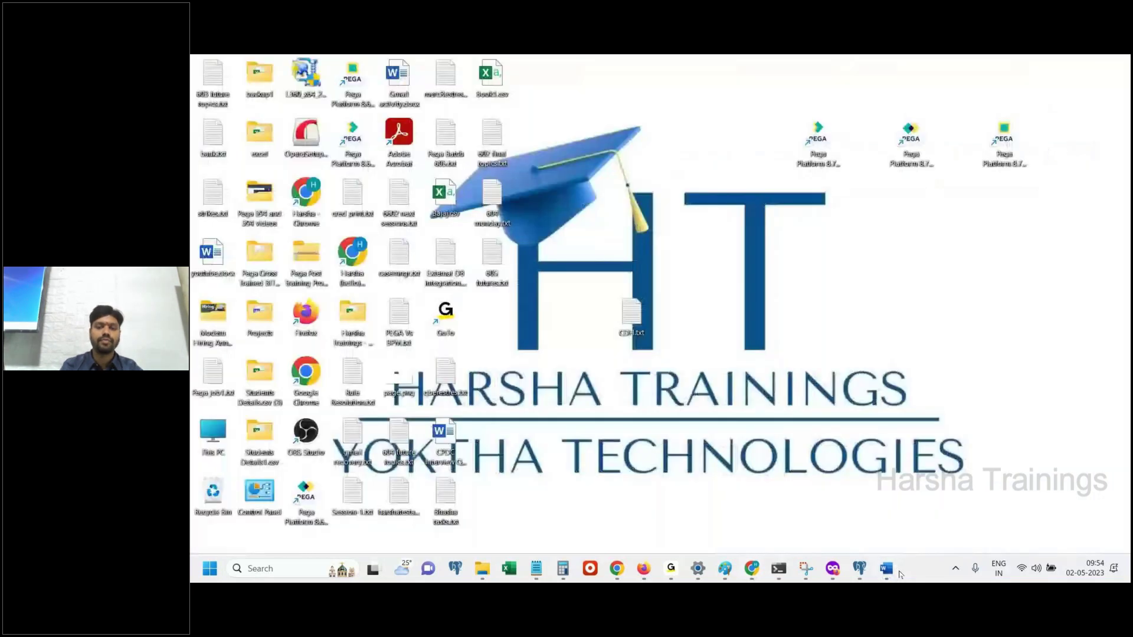
click(643, 568)
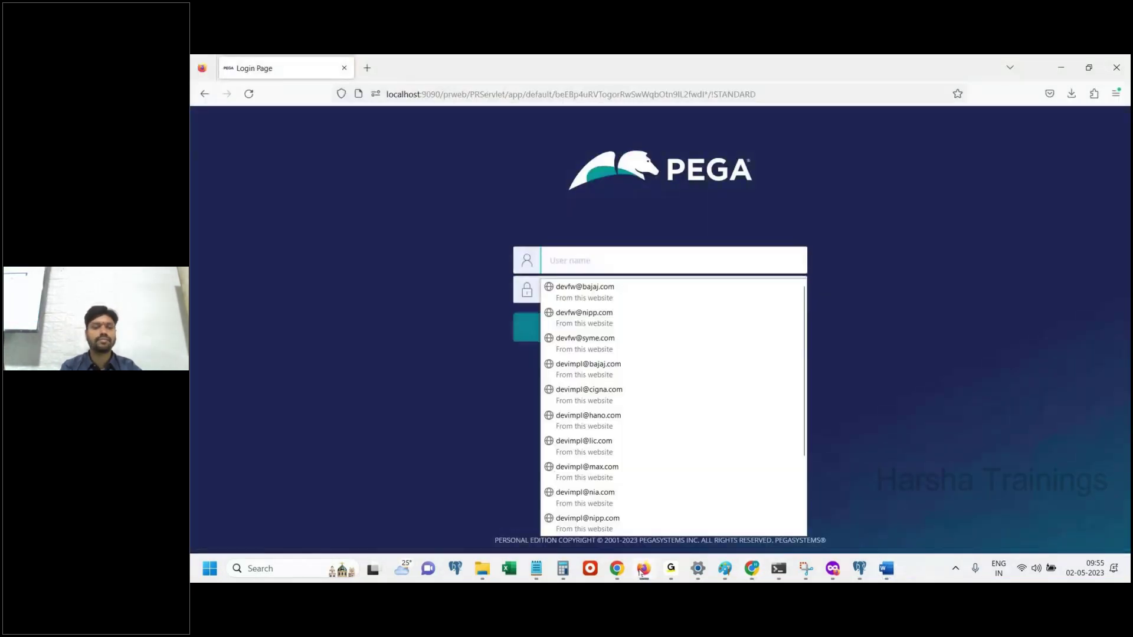
key(alt+Tab)
click(273, 395)
key(Return)
key(ctrl+v)
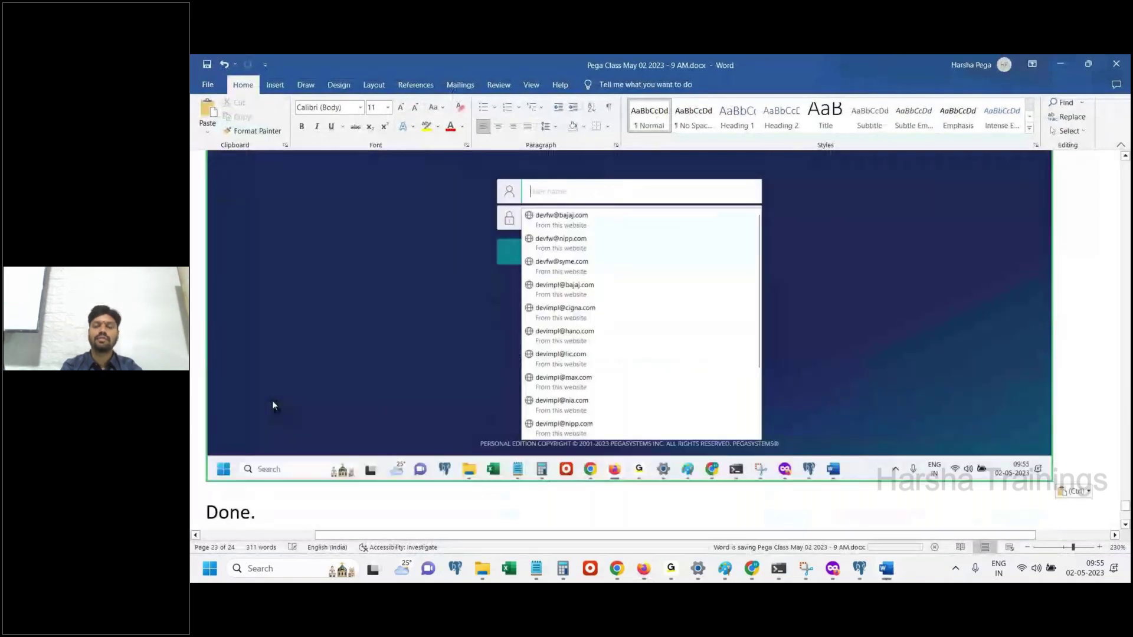
key(ctrl+Return)
key(ctrl+b)
text(Now)
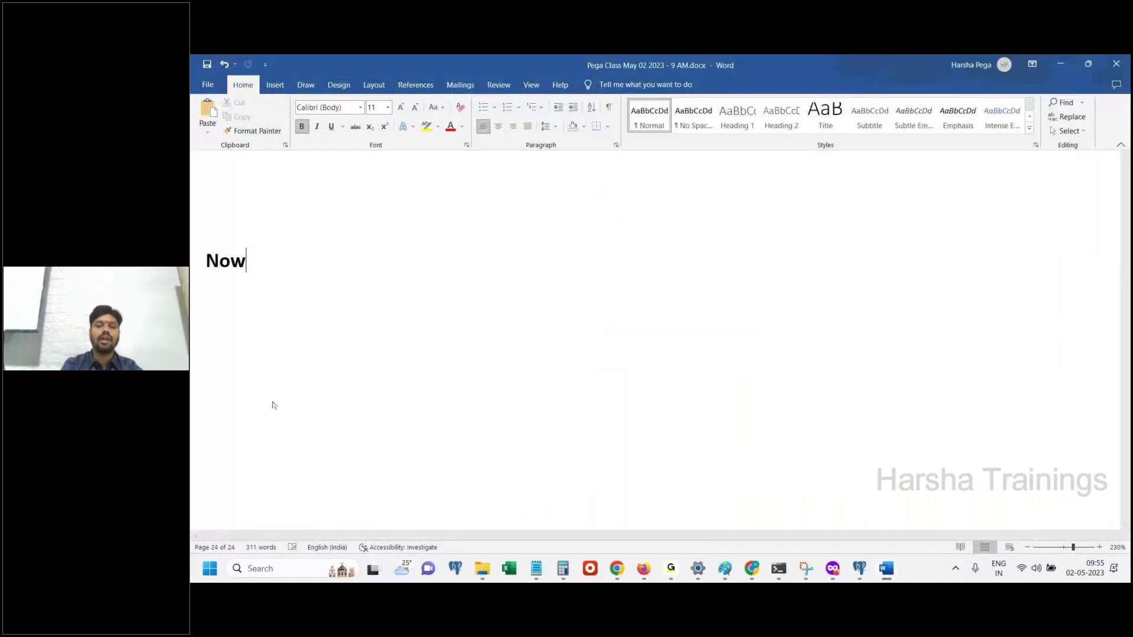
text(, Login )
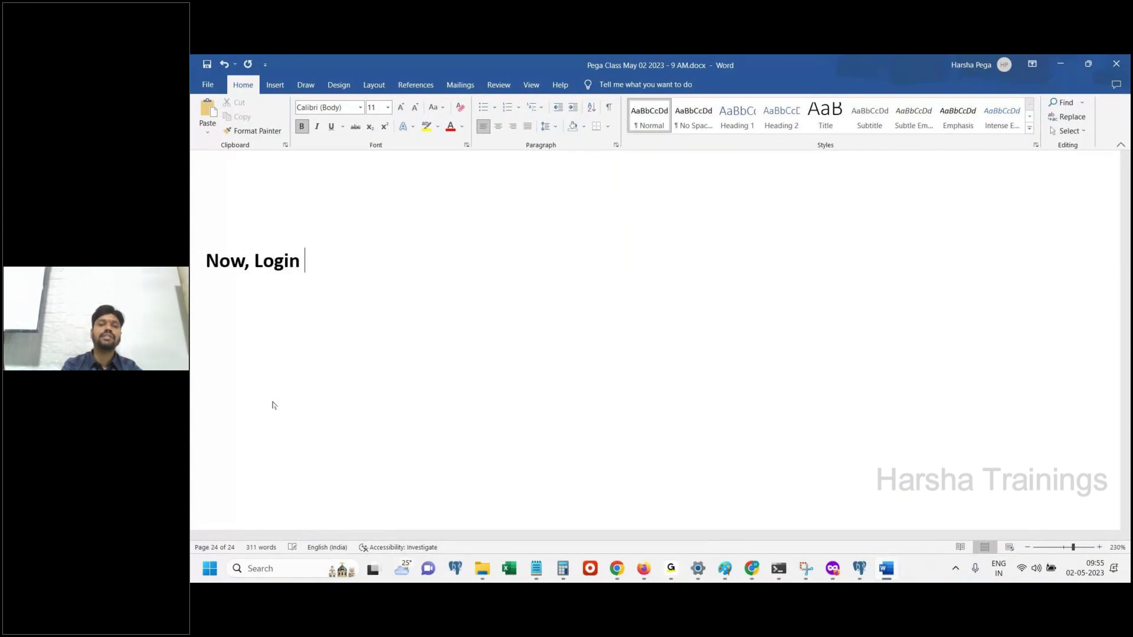
text(to IMPL a)
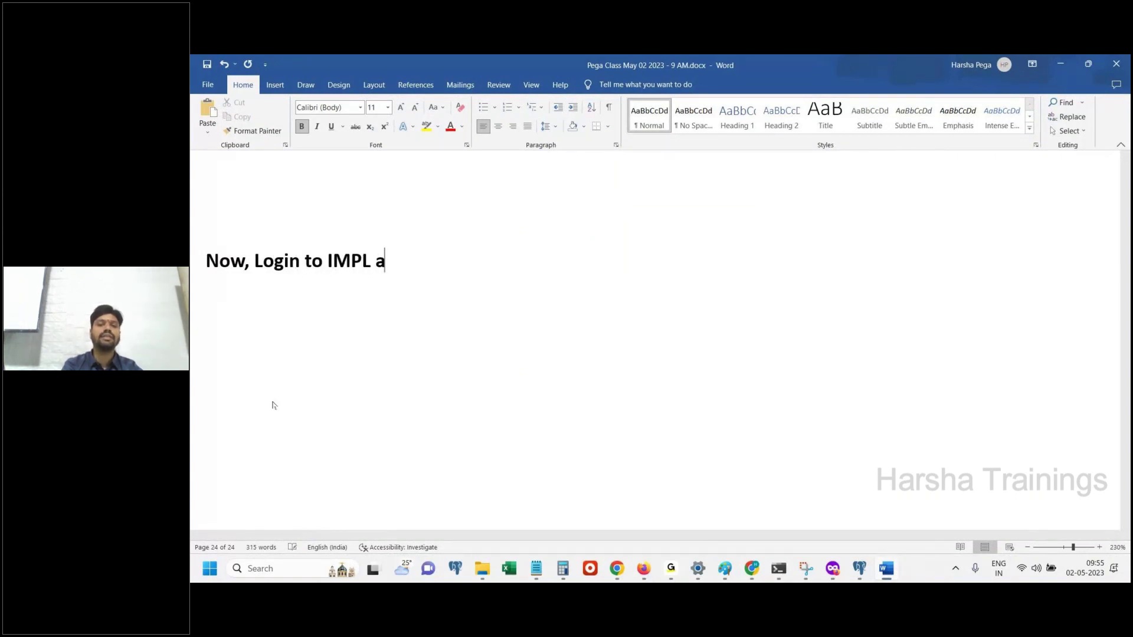
text(pplication.)
End the login note line and bring the Pega login page back in Firefox
key(Return)
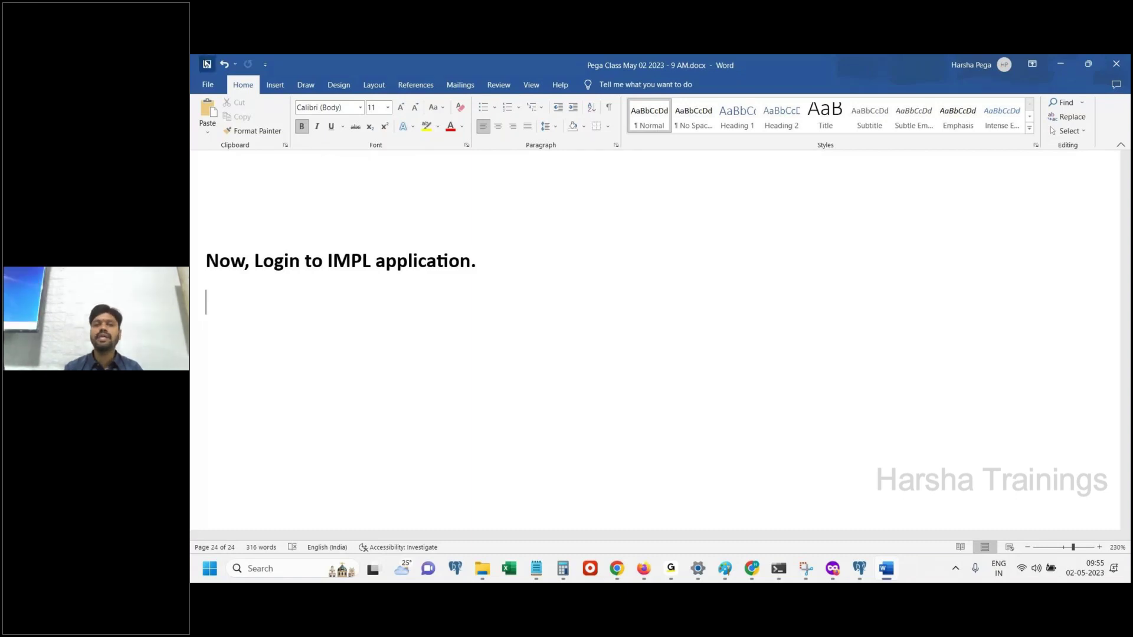
click(888, 569)
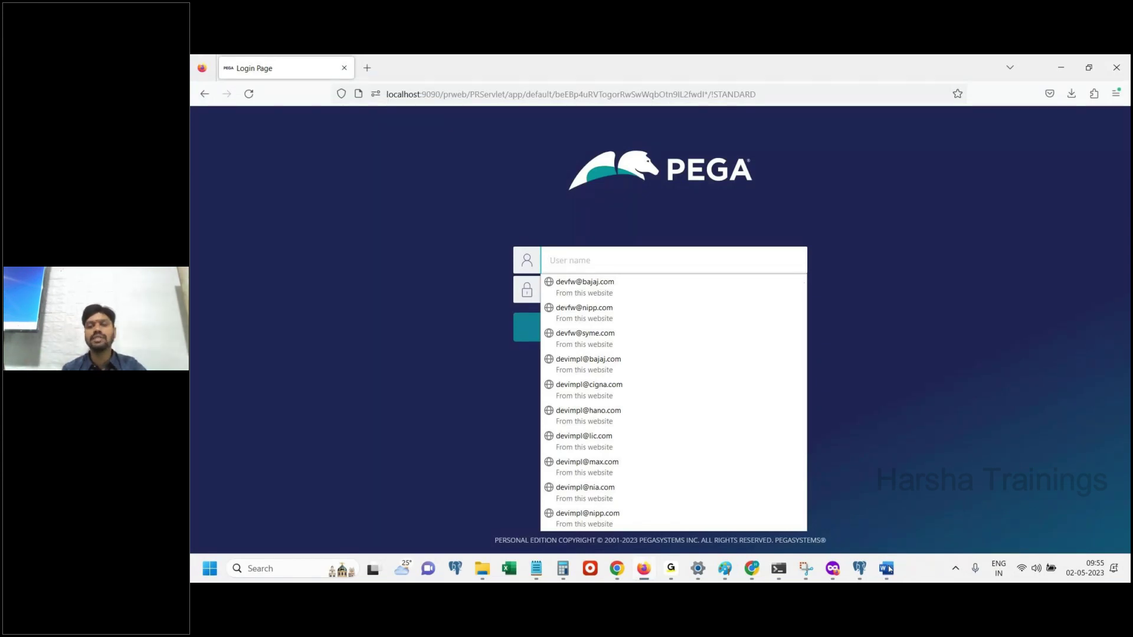
Copy the IMPL operator's password from the credentials notes file
click(905, 399)
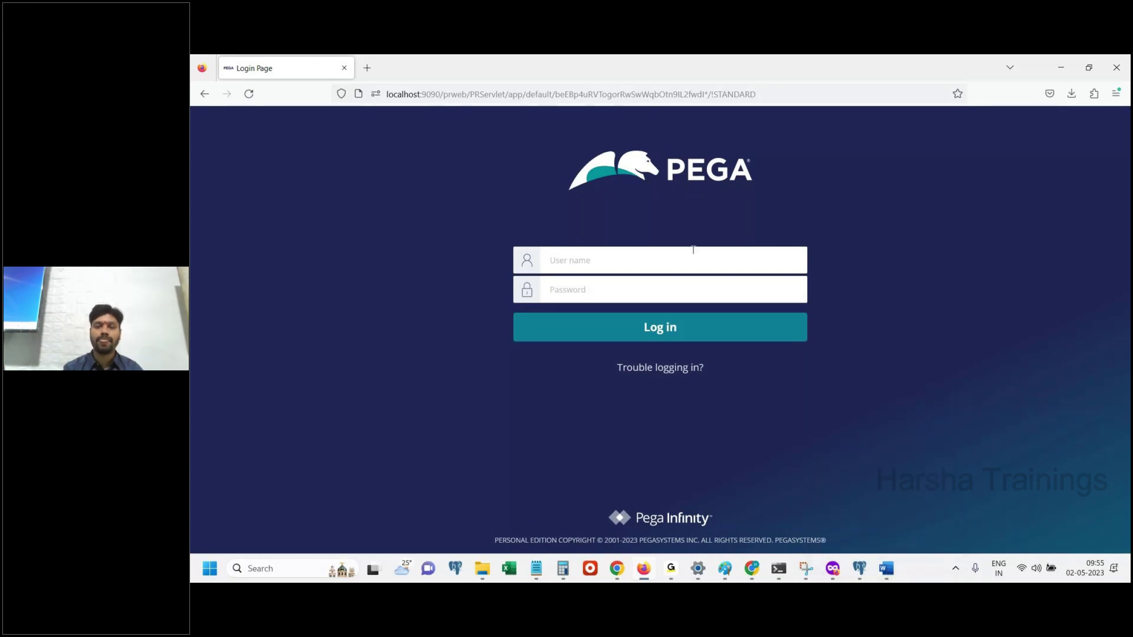
click(885, 569)
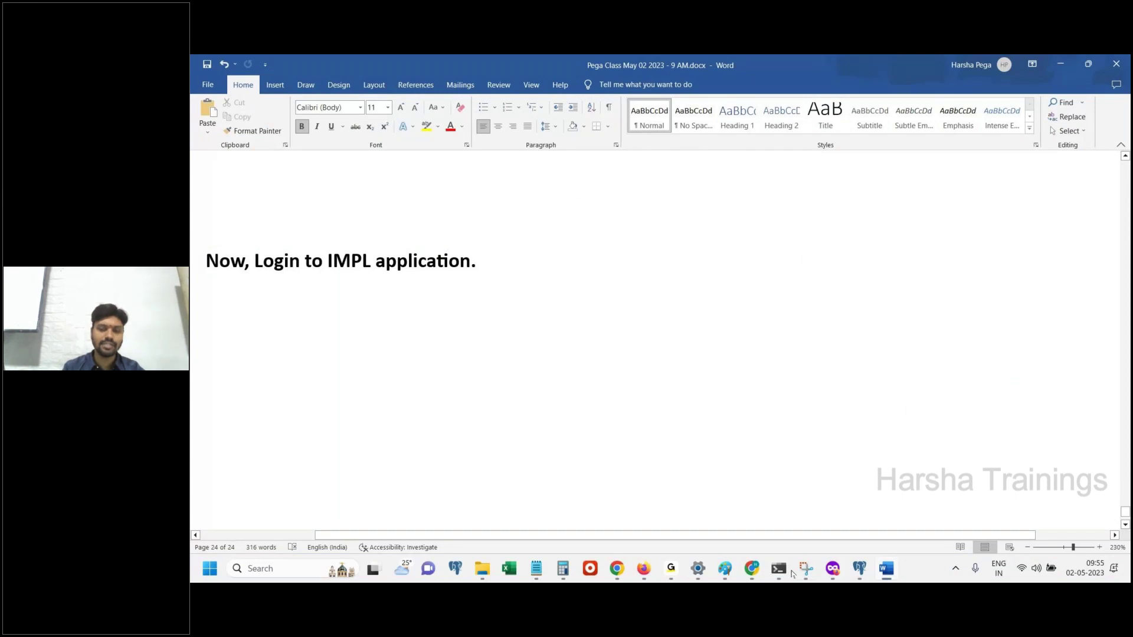
click(535, 568)
click(314, 491)
key(shift+Left)
key(shift+Left)
key(shift+Left)
key(shift+Left)
key(shift+Left)
key(shift+Left)
key(shift+Left)
key(shift+Left)
key(shift+Left)
key(shift+Left)
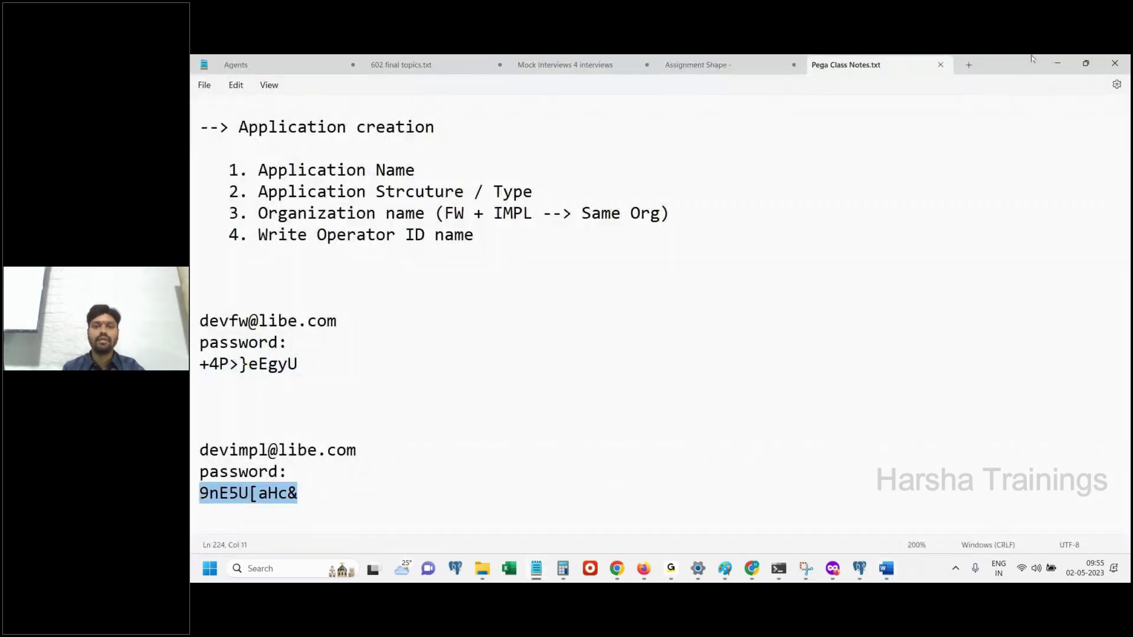
click(1057, 63)
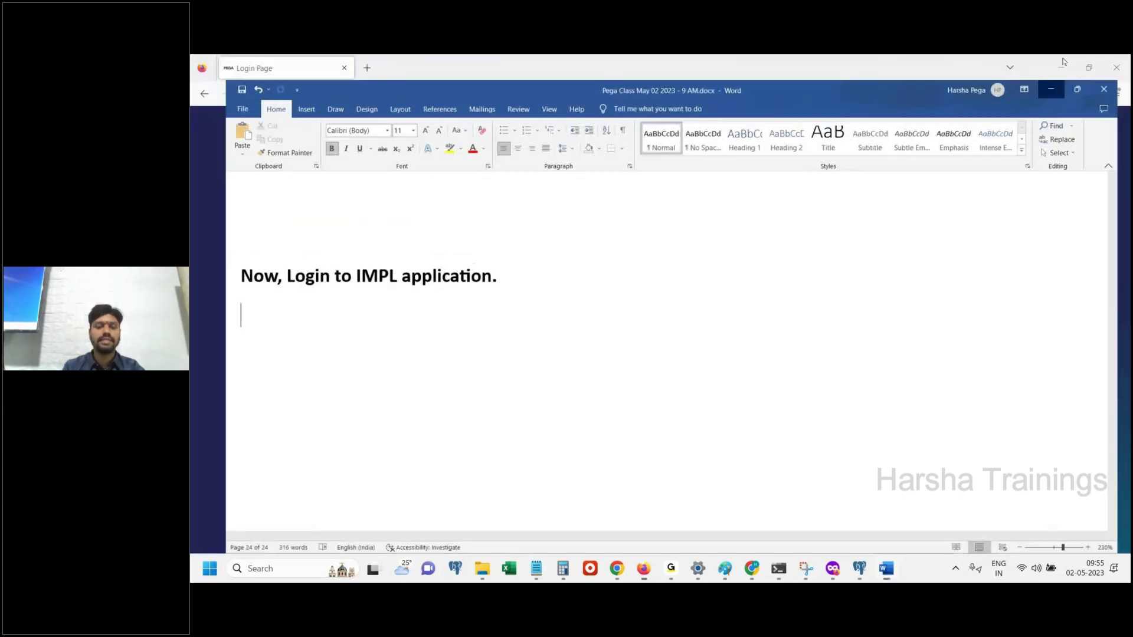
click(1051, 89)
Enter the IMPL operator's user name and paste the copied password on the login page
click(625, 267)
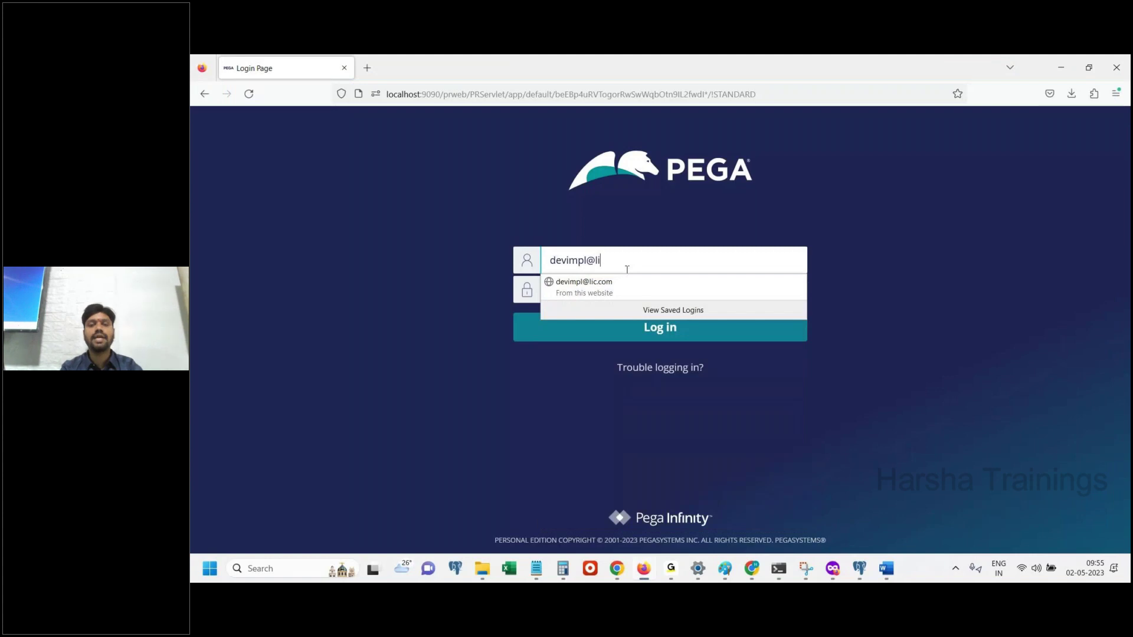
key(Tab)
key(ctrl+v)
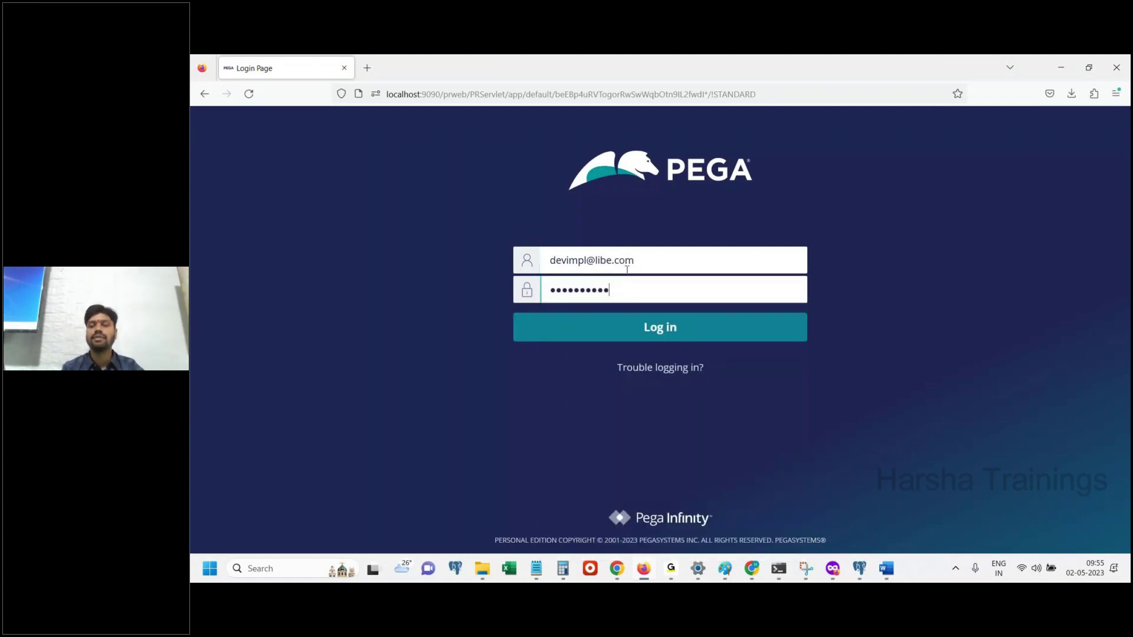
Paste a capture of the login page into the Word notes and submit the login
click(881, 572)
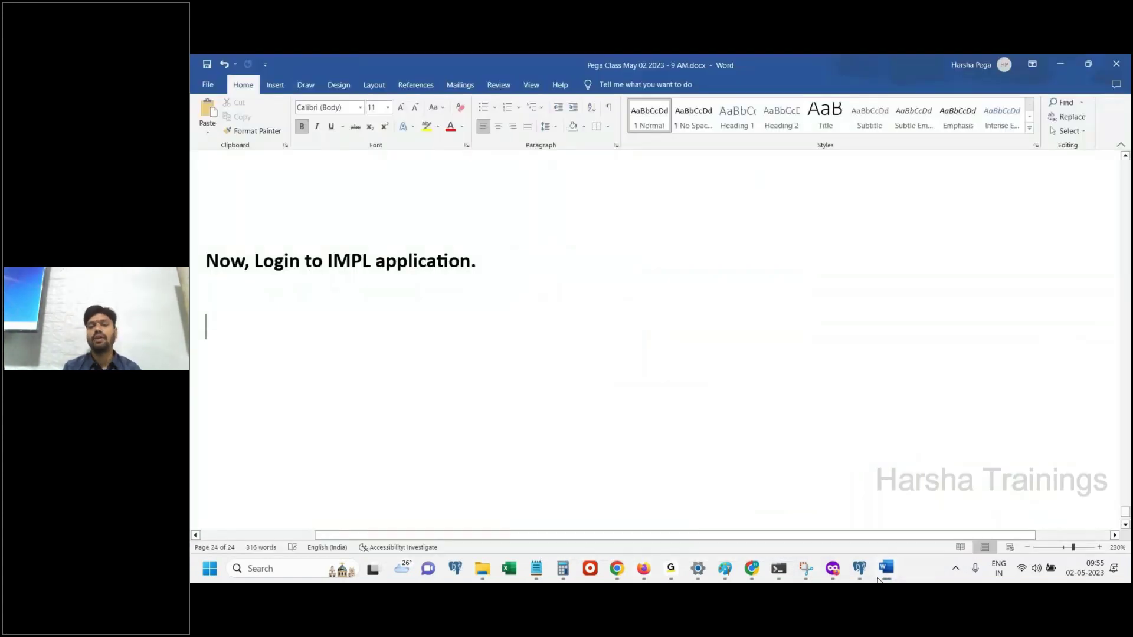
key(ctrl+v)
click(878, 580)
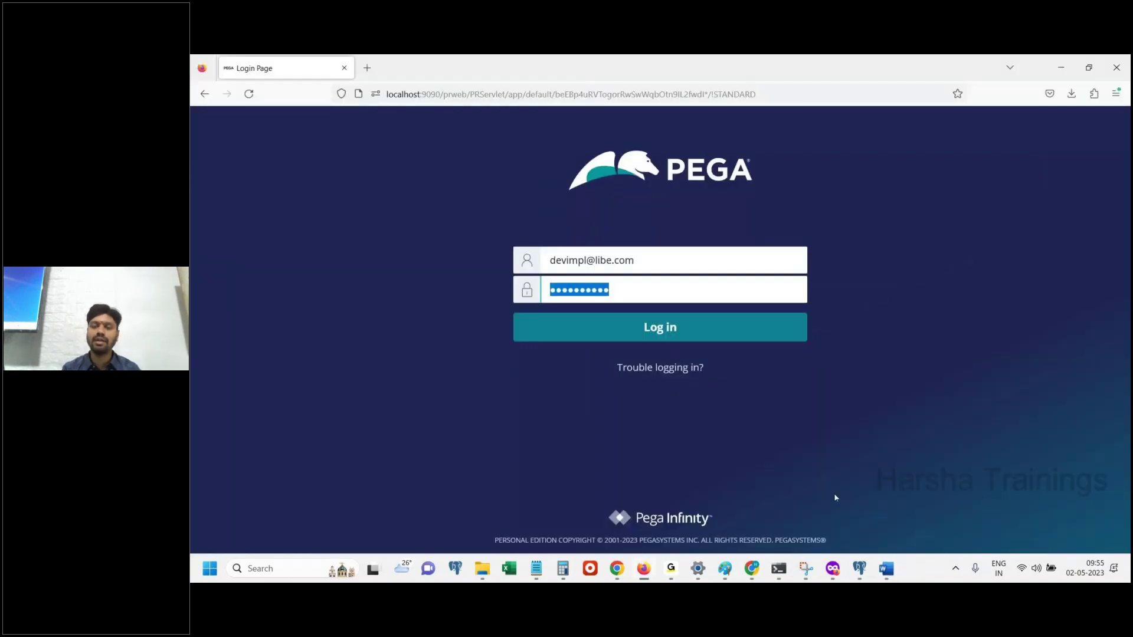
click(679, 326)
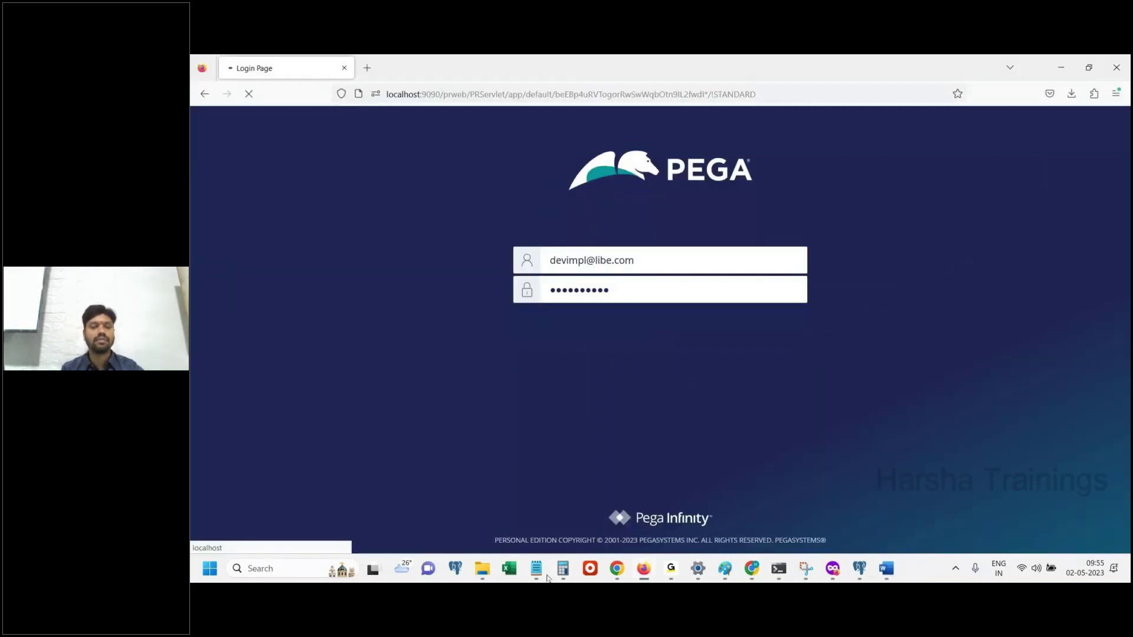
mouse_move(535, 568)
click(433, 460)
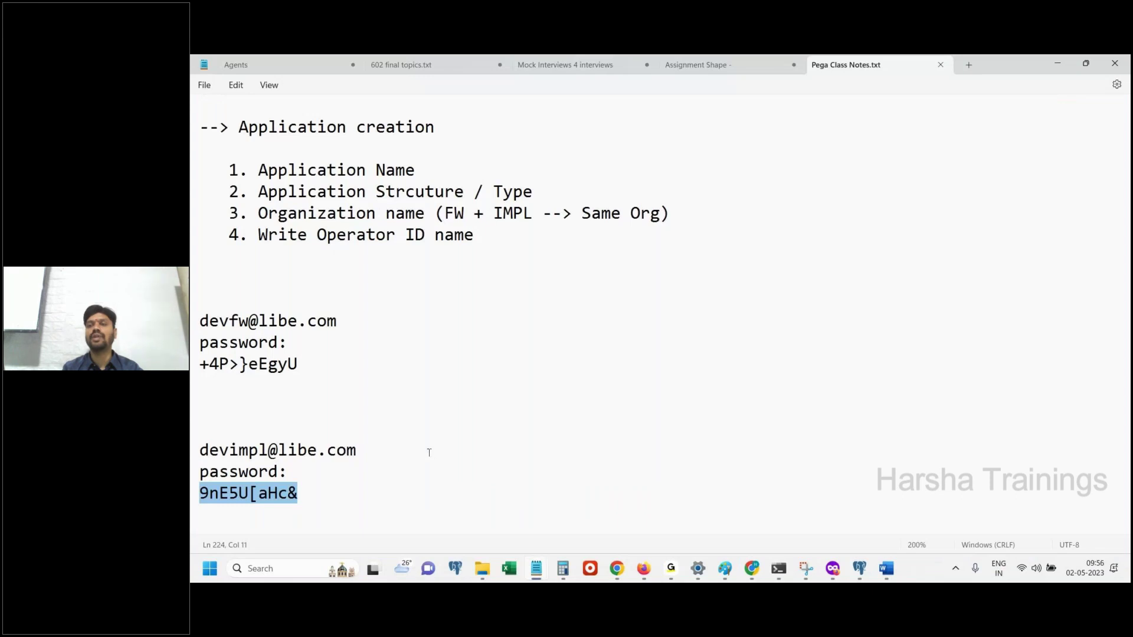
click(1058, 63)
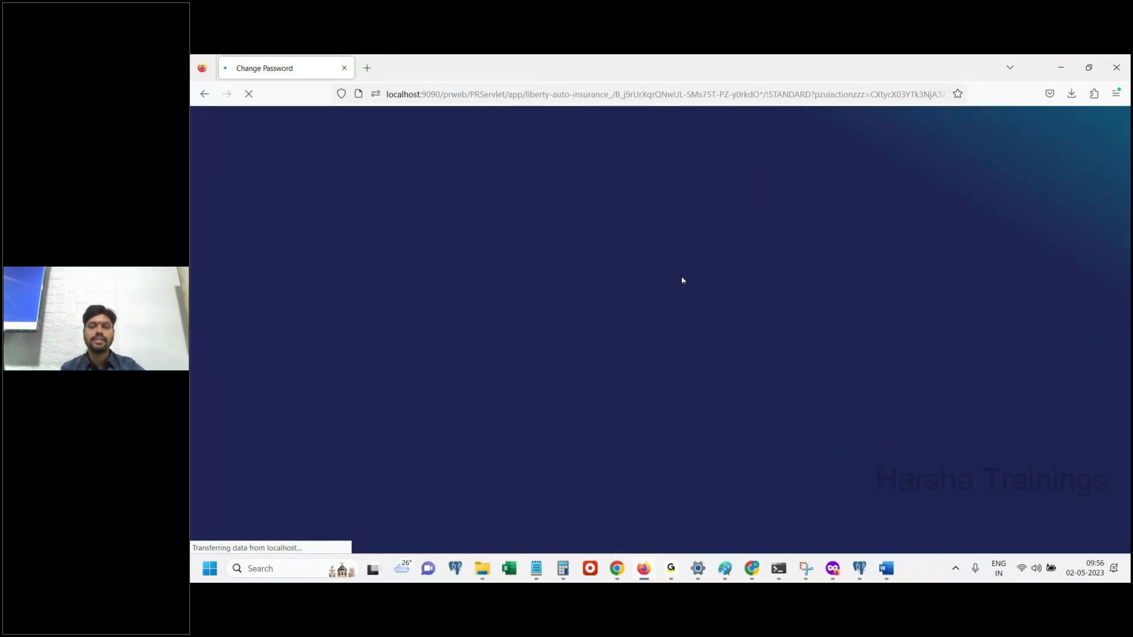
Paste the current password, enter and confirm a new password, and submit the change
click(693, 293)
key(ctrl+v)
click(688, 328)
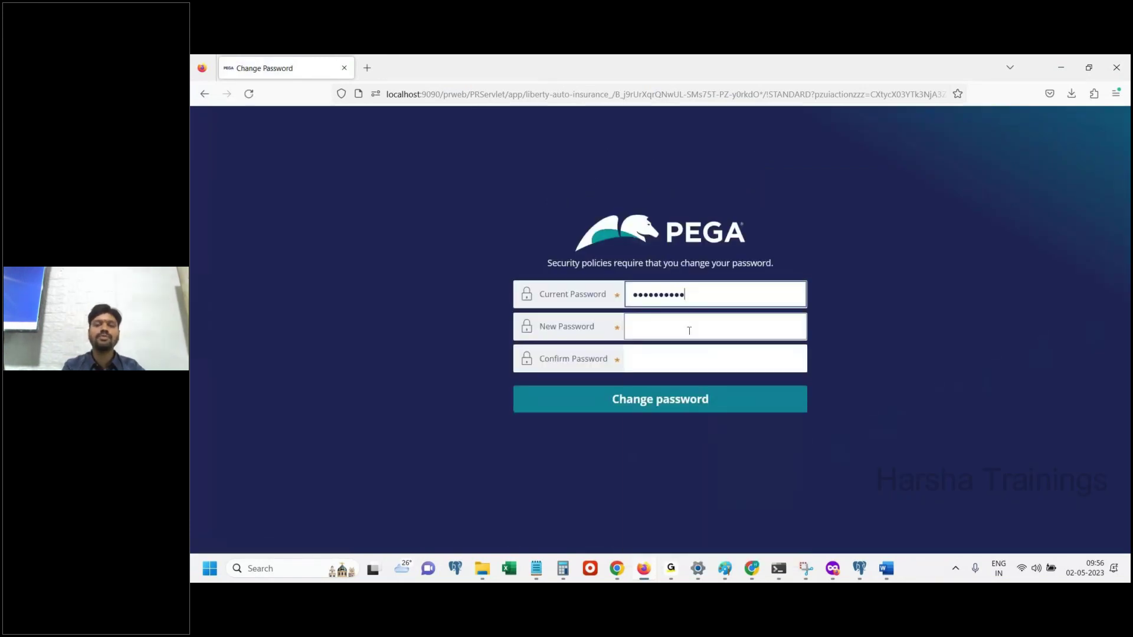
text(••)
key(BackSpace)
text(••••)
key(Tab)
text(•••••)
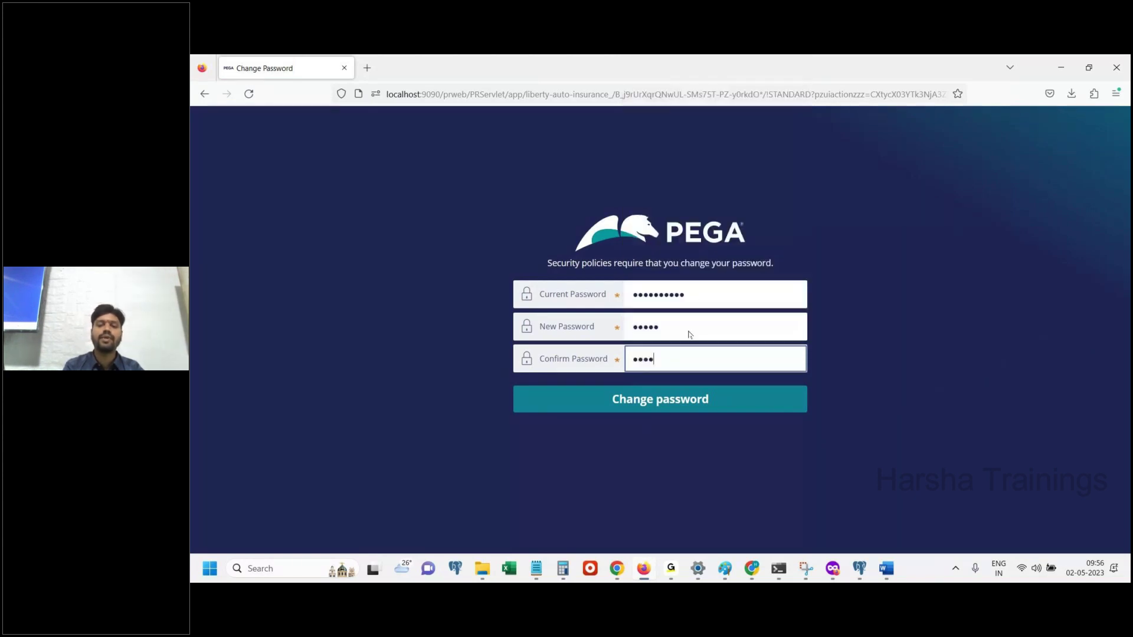
click(723, 409)
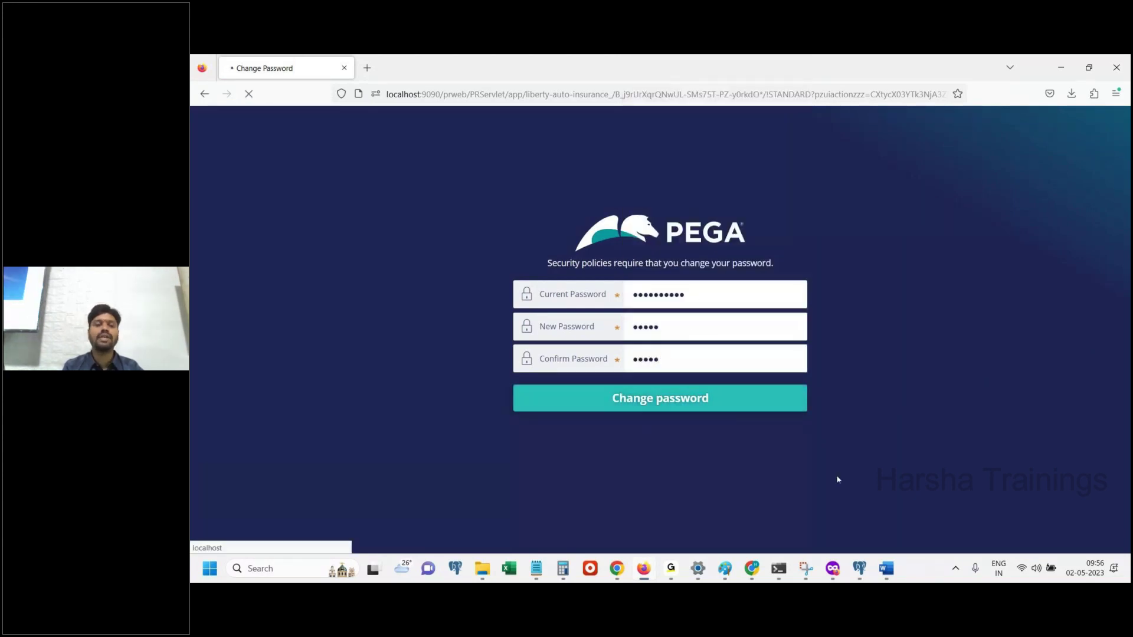
click(886, 569)
click(885, 580)
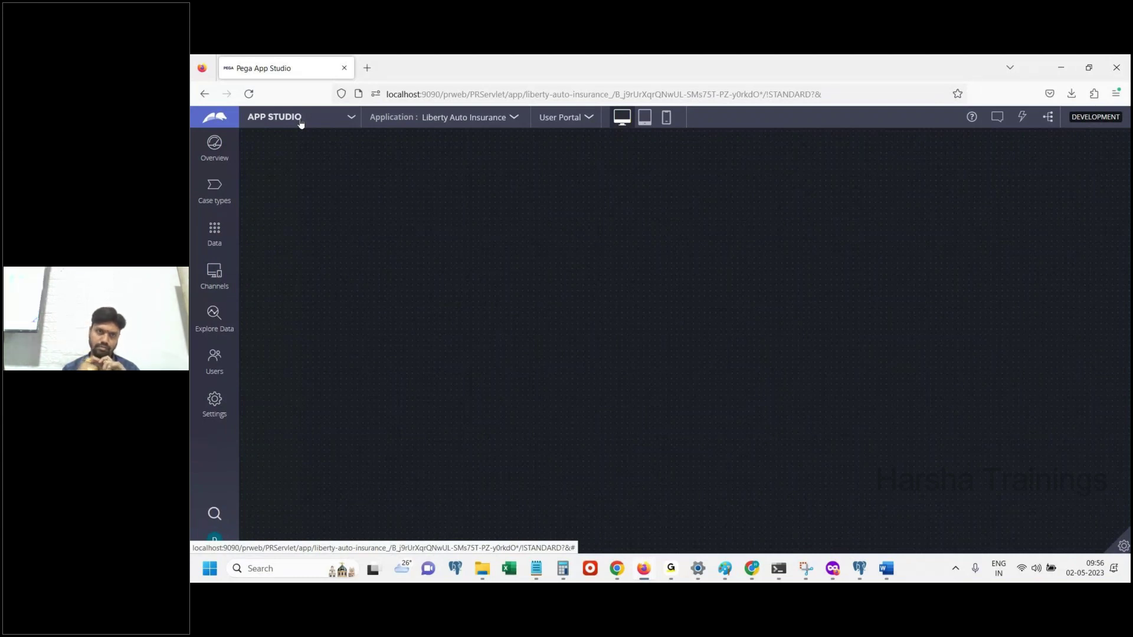
Switch the Liberty Auto Insurance application from App Studio to Dev Studio
click(300, 118)
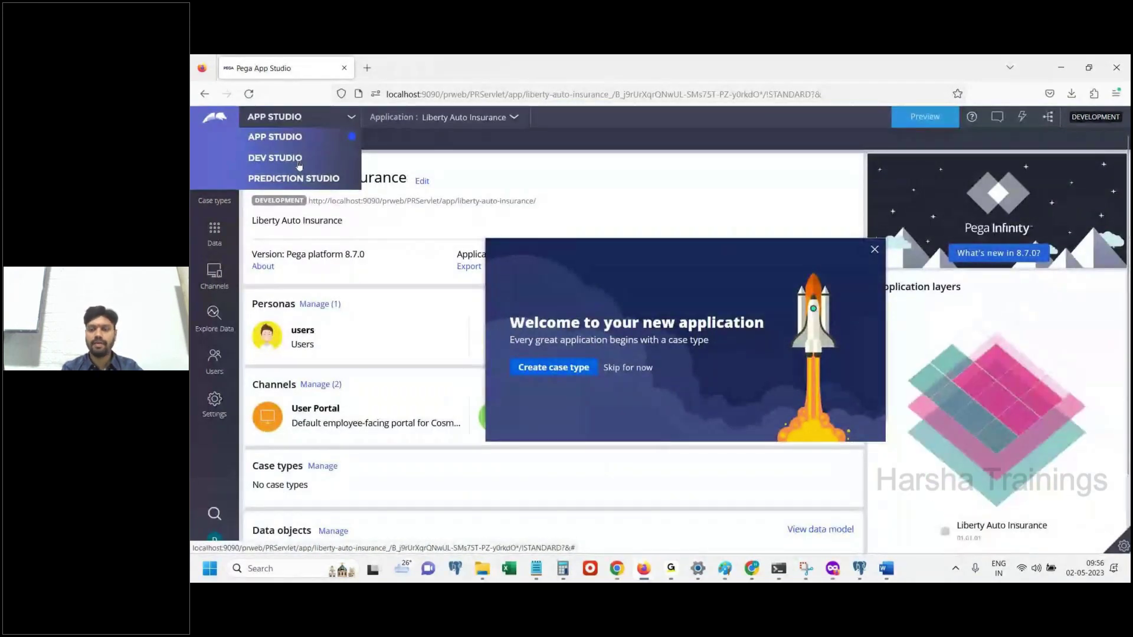
click(275, 157)
click(885, 568)
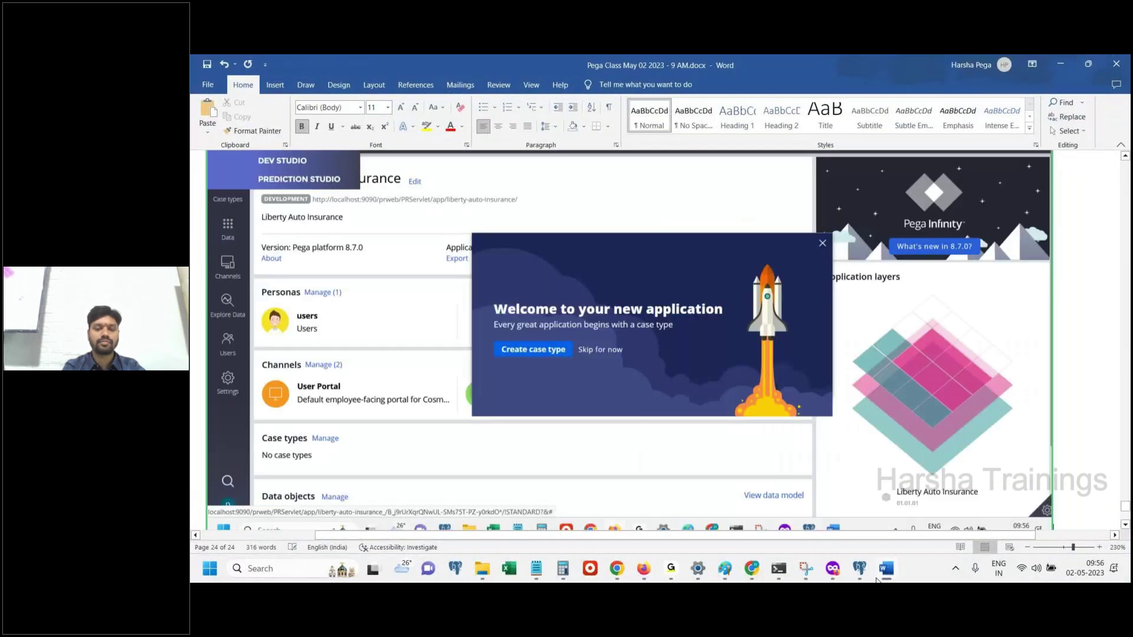
Type the note 'Switch to dev studio' in the Word class notes
text(Swith to de)
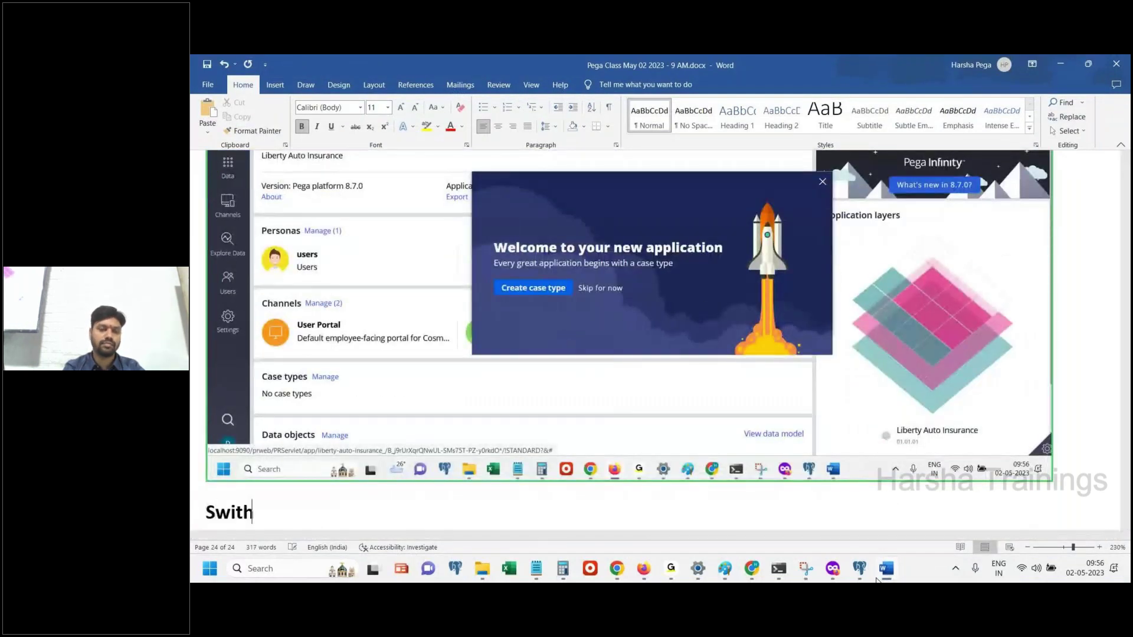
key(BackSpace)
key(BackSpace)
key(BackSpace)
key(BackSpace)
key(BackSpace)
key(BackSpace)
key(BackSpace)
text(ch to dev stuid)
key(BackSpace)
key(BackSpace)
text(dio)
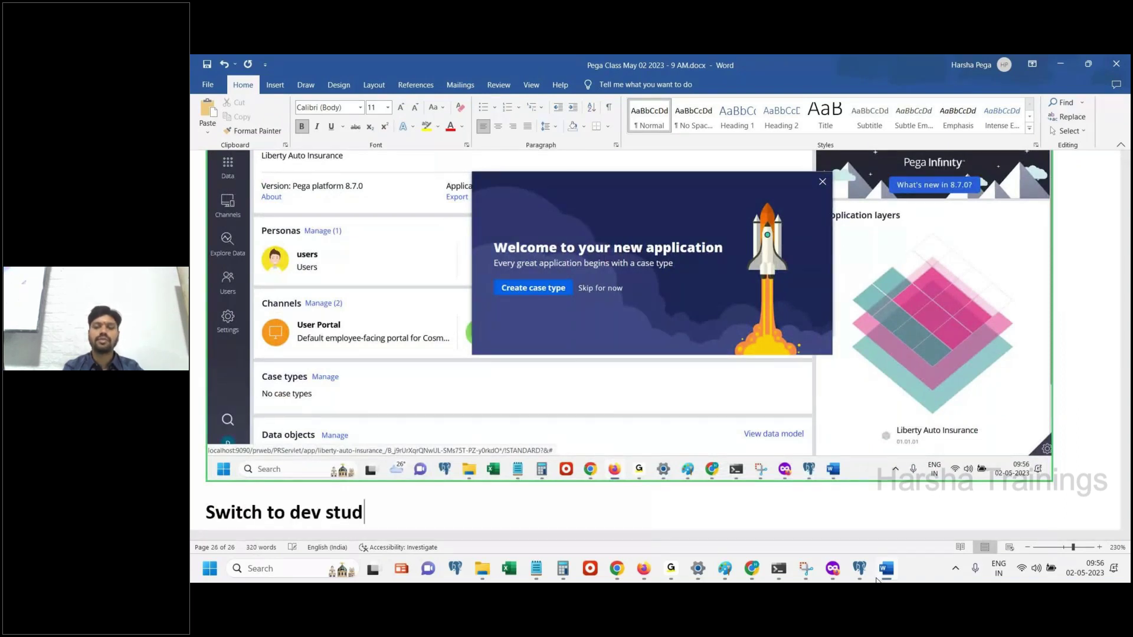
key(Return)
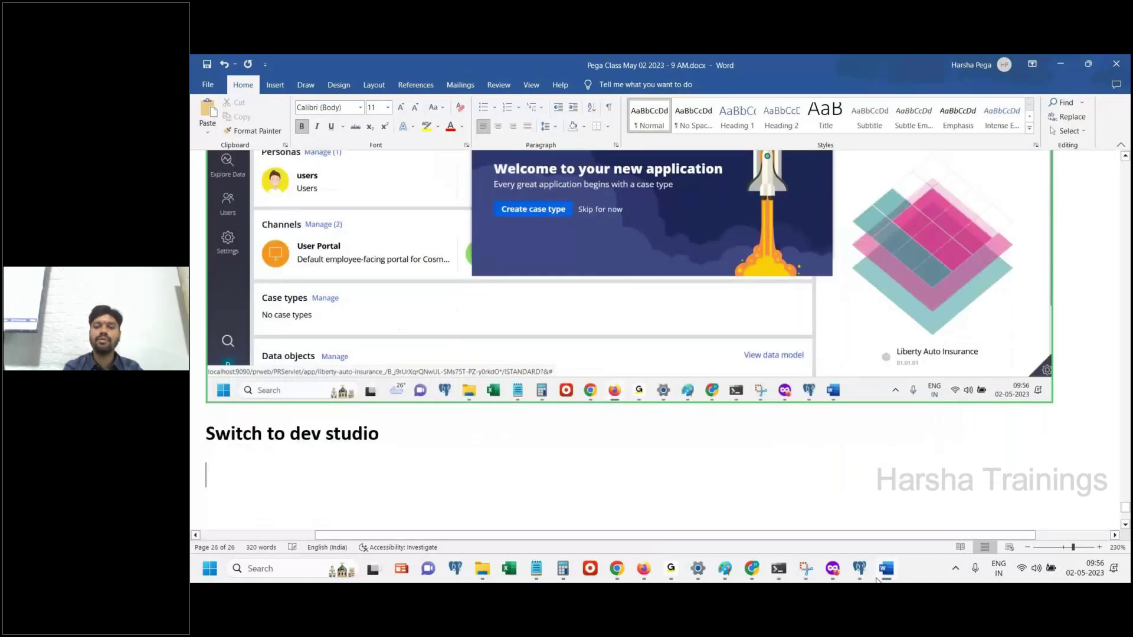
click(644, 568)
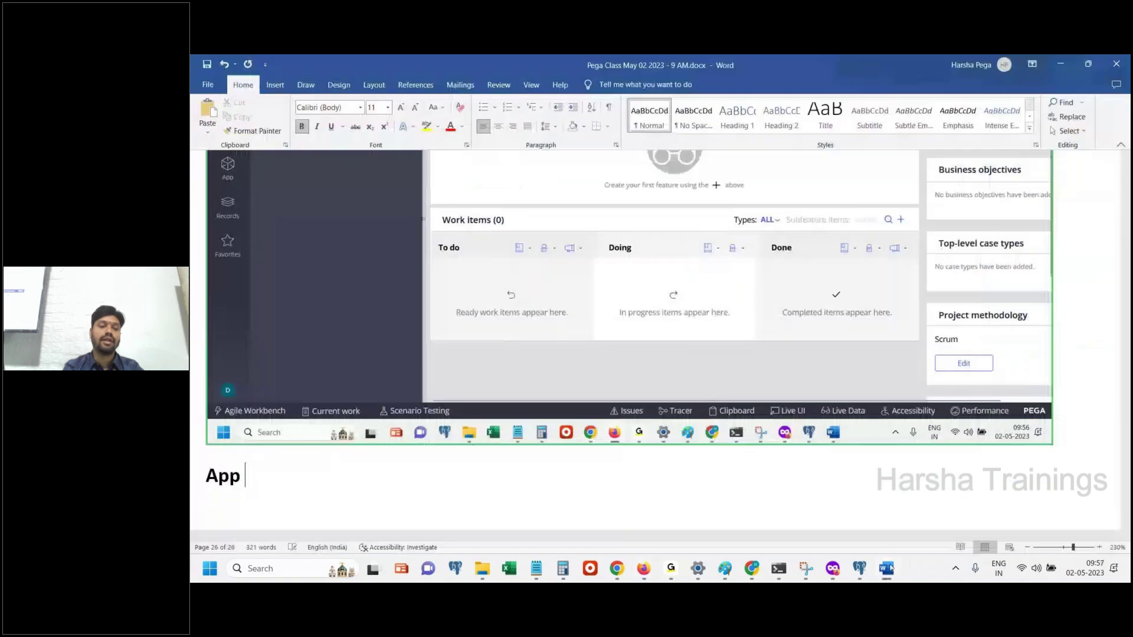
Note 'App explorer' and paste a Dev Studio App explorer capture into Word
text(explorer)
key(Return)
click(887, 568)
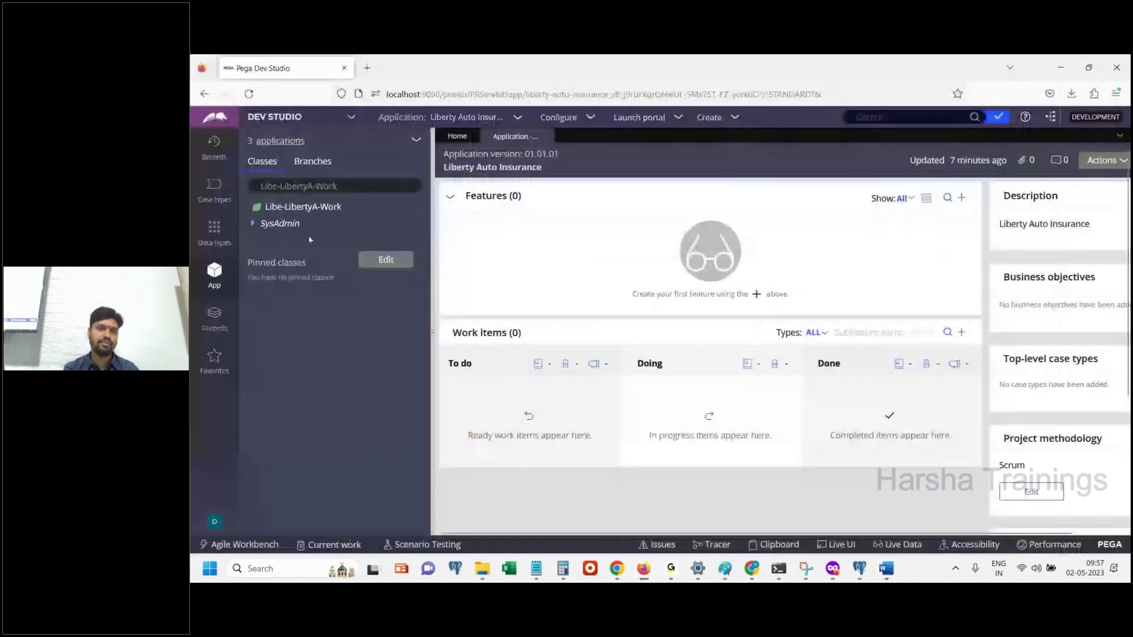
drag(319, 152, 249, 156)
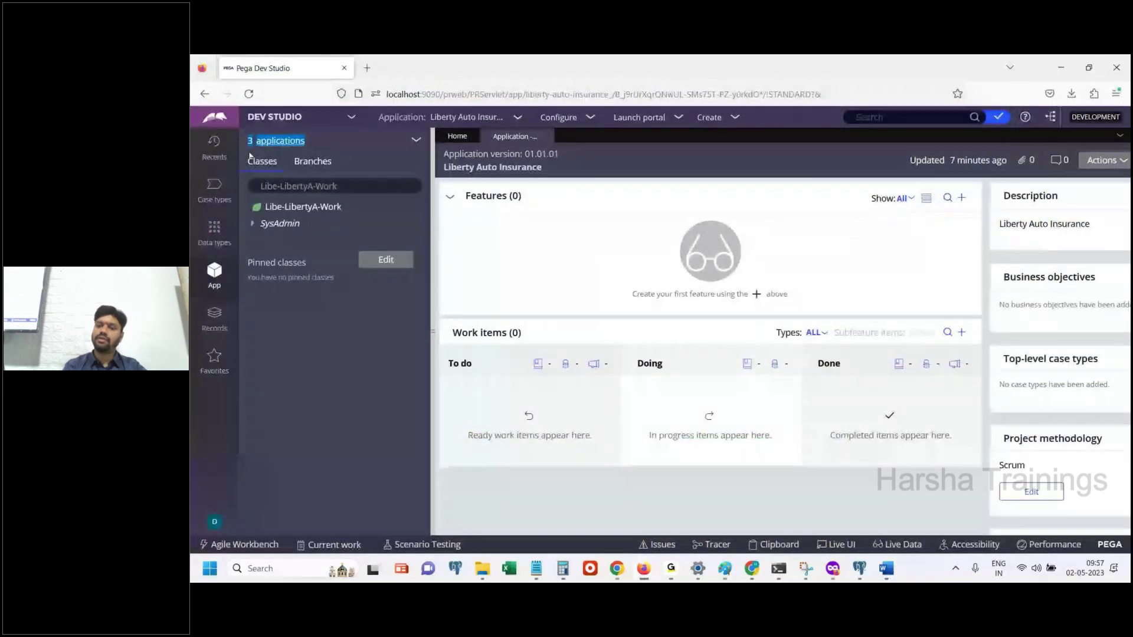
click(886, 568)
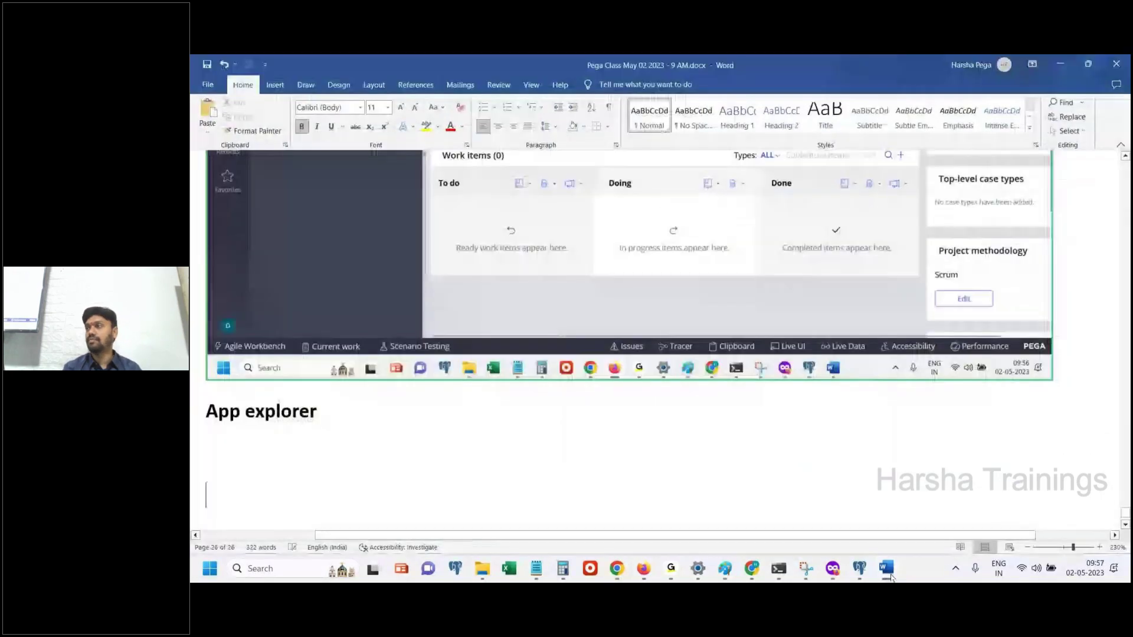
key(ctrl+v)
click(891, 576)
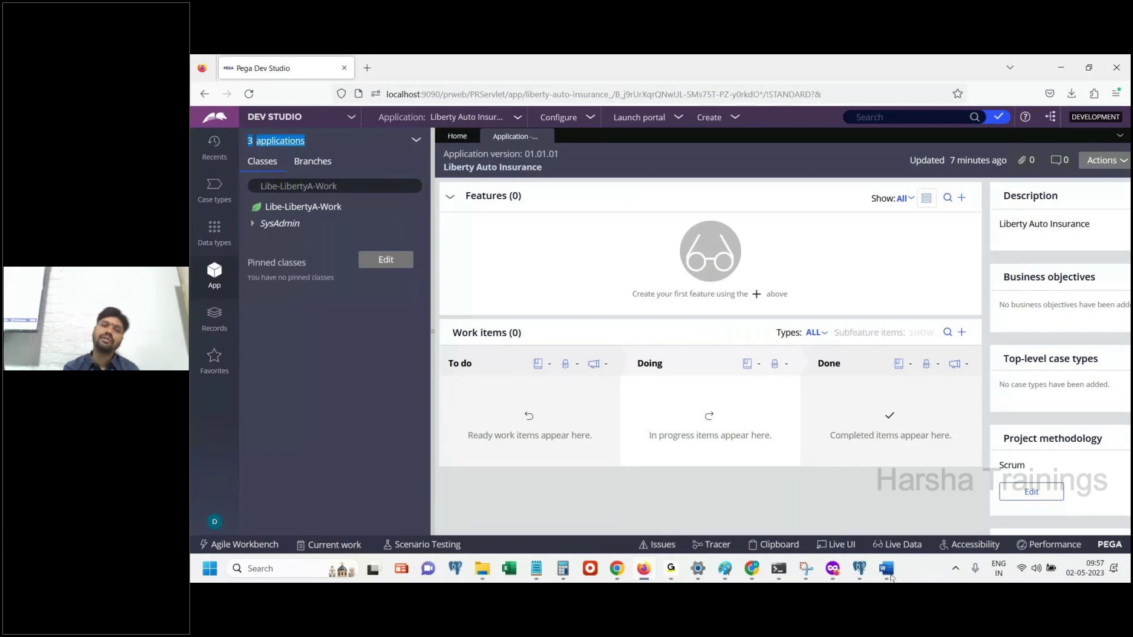
Show the 3 applications in scope: Liberty Auto Insurance, Liberty Insurance Group and Pega Platform
click(291, 139)
click(291, 140)
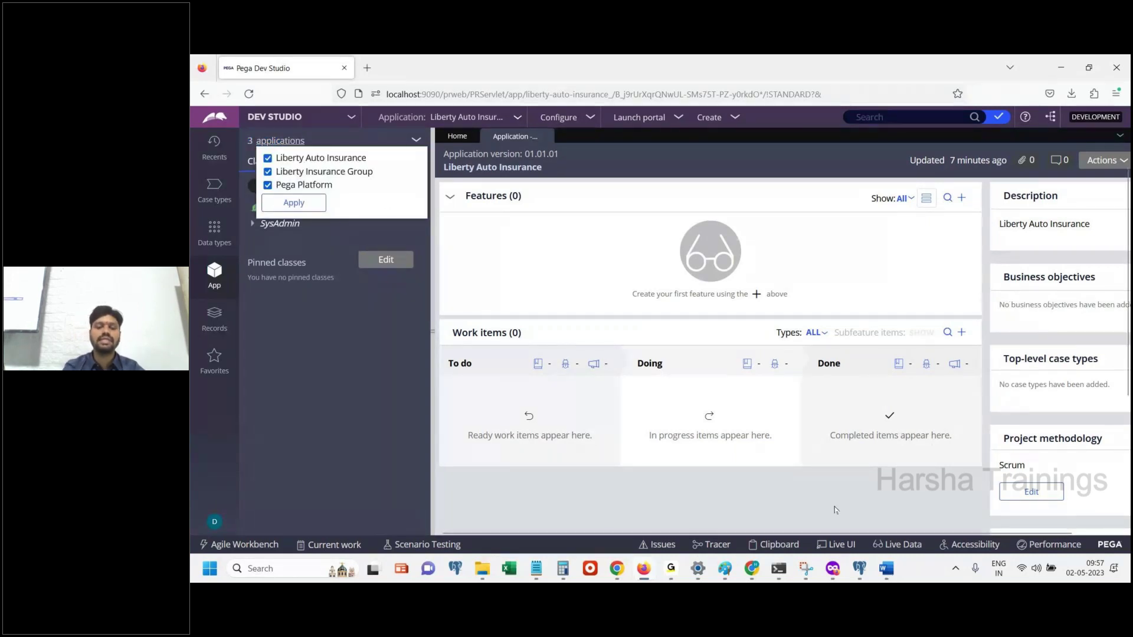
key(alt+Tab)
Add 'This application has access to 3 applications.' and 'IMPL + FW + Pega Platform.' to the notes
key(Return)
text(This)
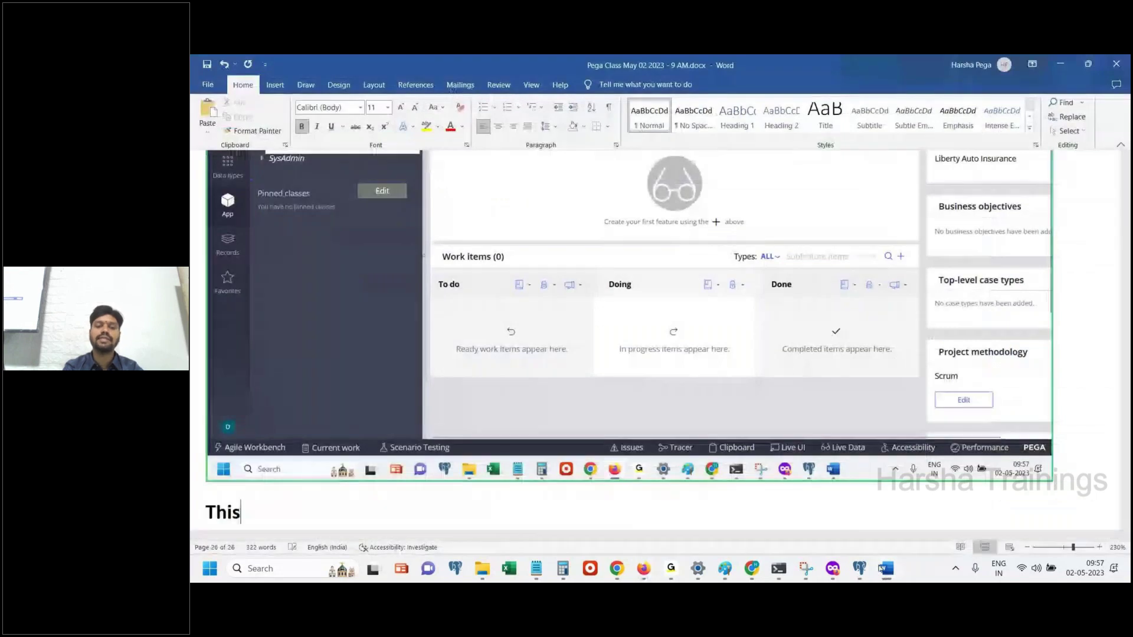
text( a)
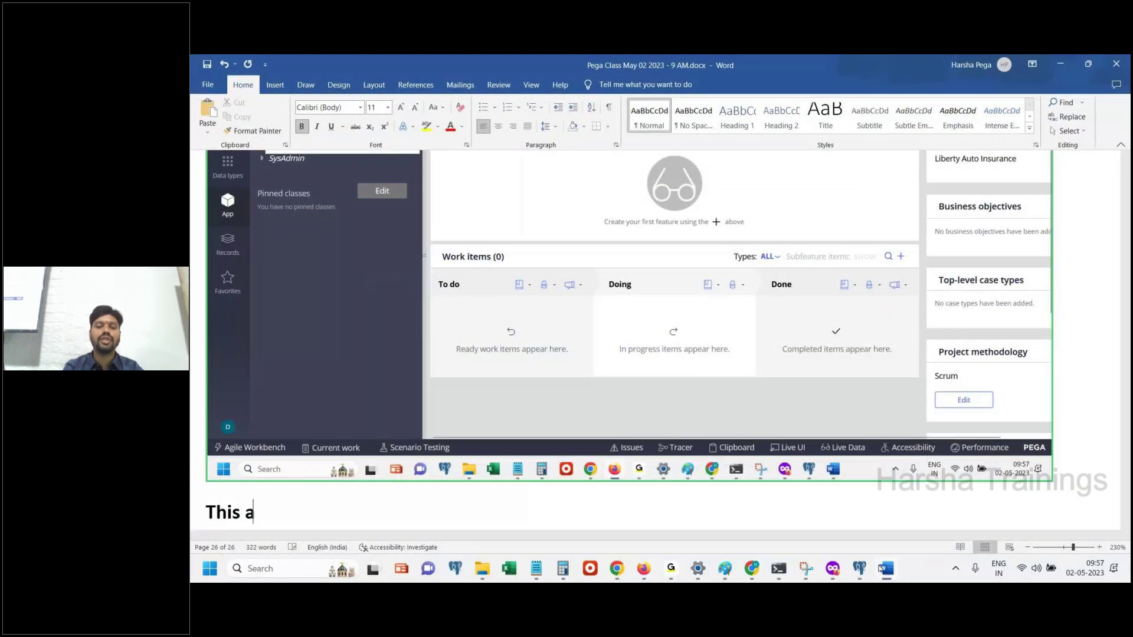
text(pplication has access to 3 applicatio)
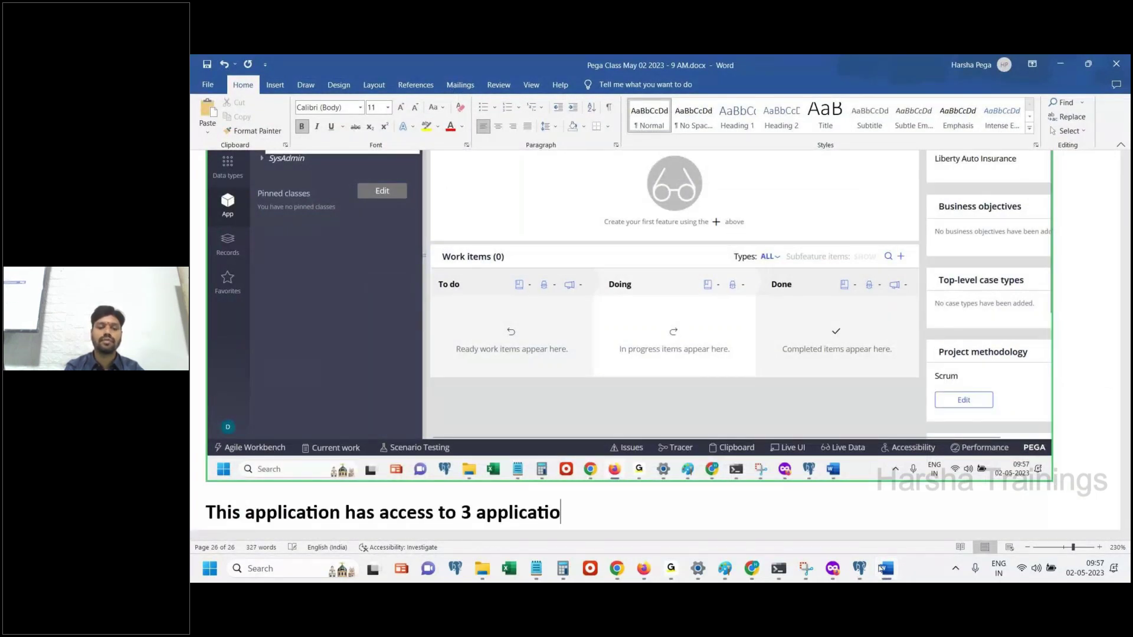
text(ns.)
key(Return)
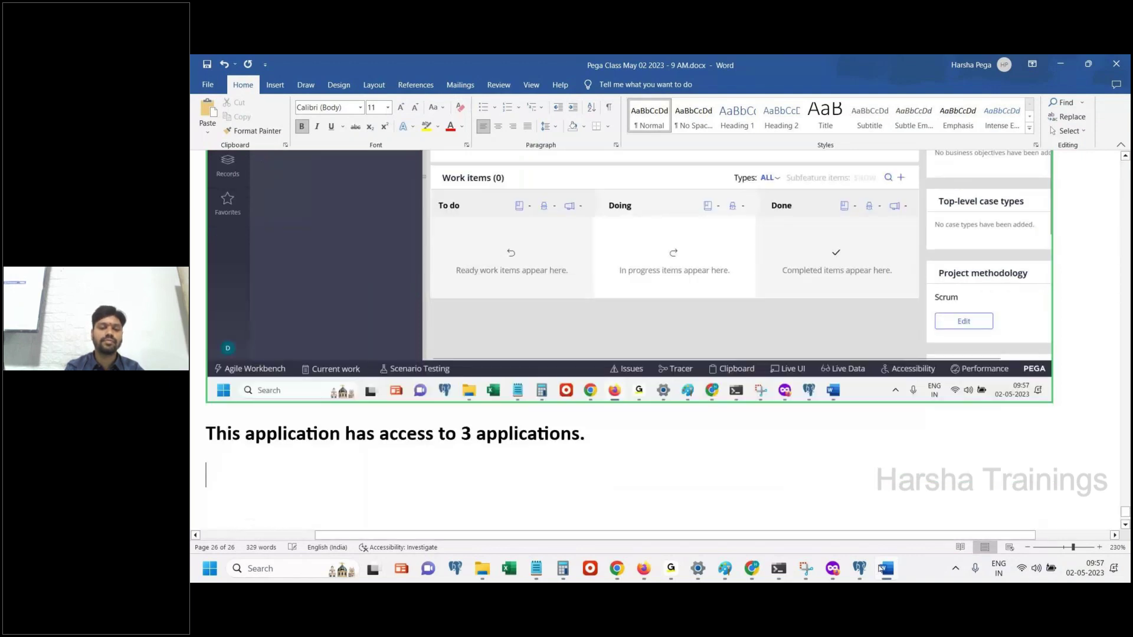
text(Curre)
key(BackSpace)
key(BackSpace)
key(BackSpace)
key(BackSpace)
key(BackSpace)
text(IMPL + F)
key(BackSpace)
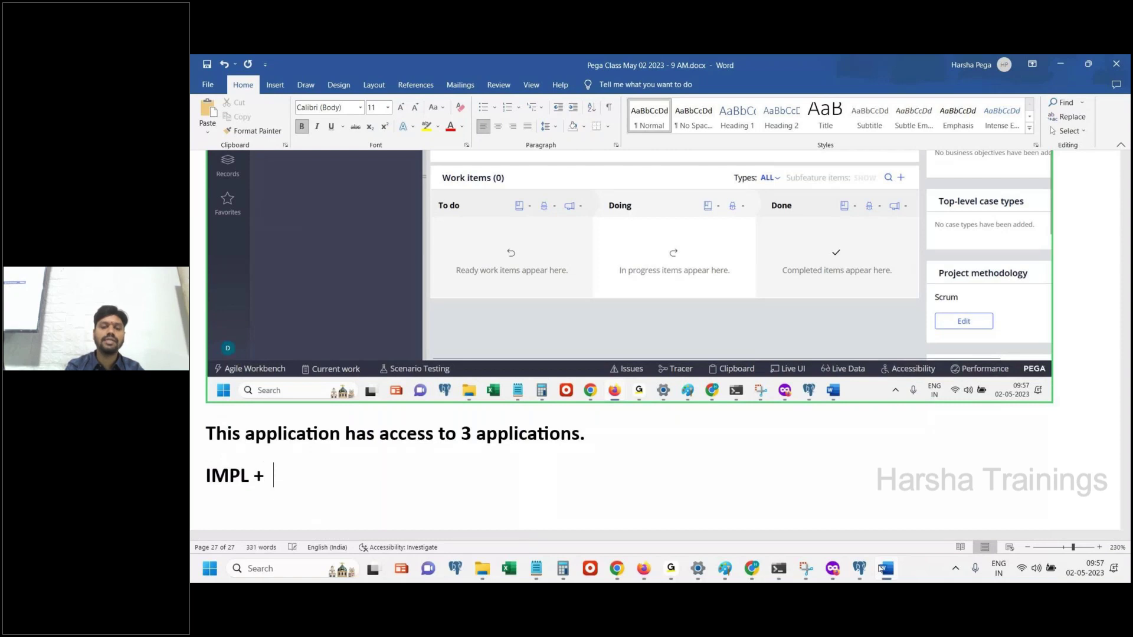
key(BackSpace)
text(FW + Pega )
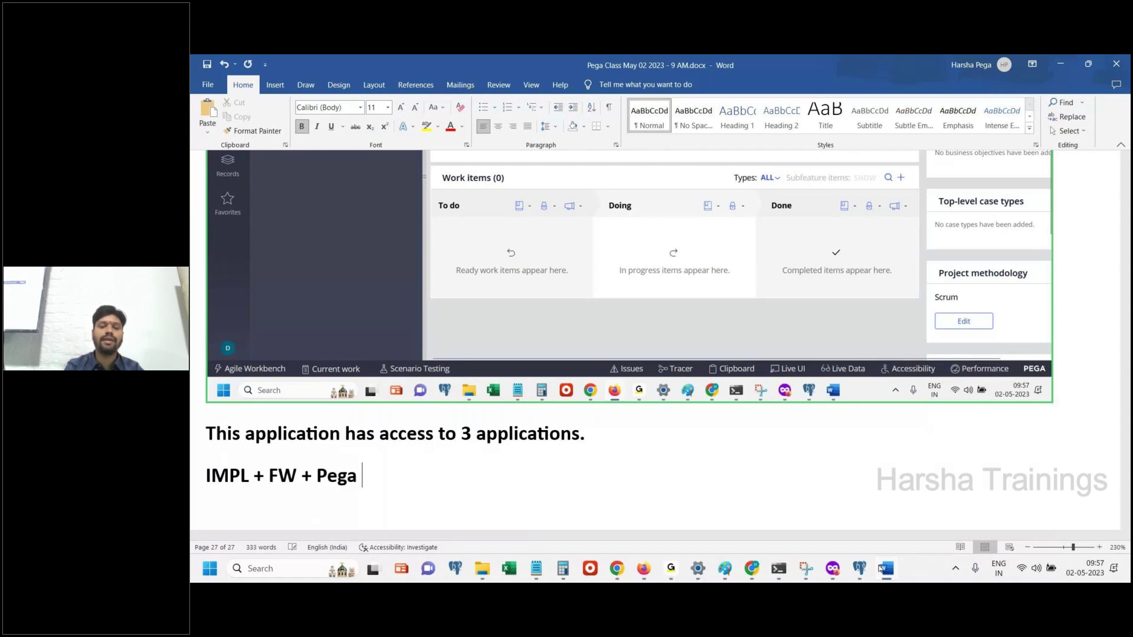
text(Platform.)
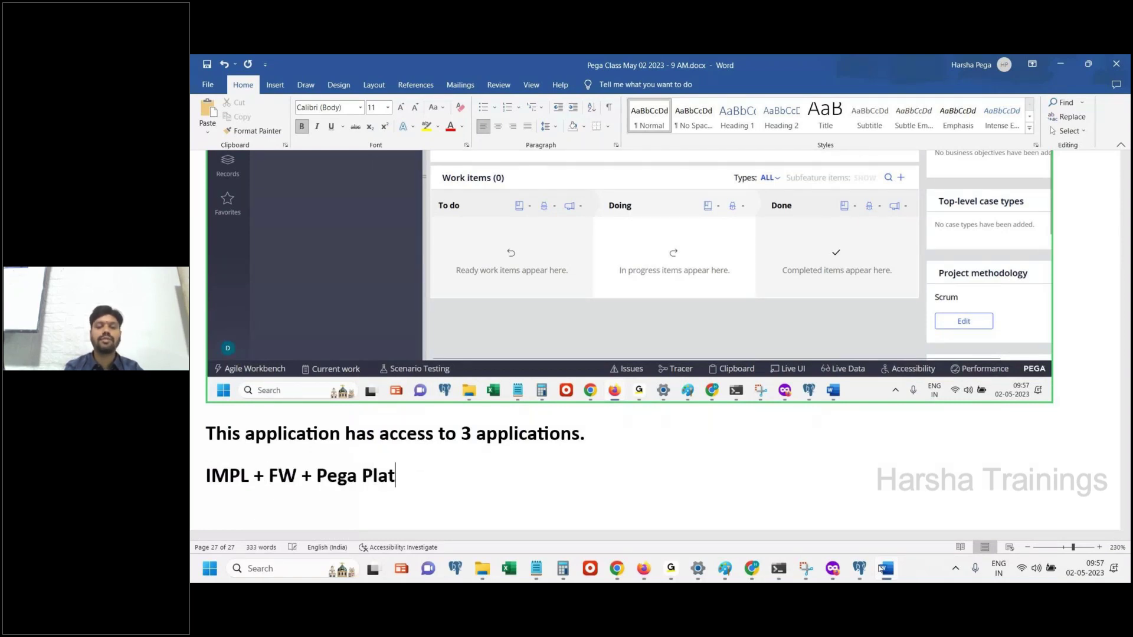
Add 'DONE.', 'Logoff.' and 'Done.' lines, then close Dev Studio's included applications list
key(Return)
text(DONE.)
key(Return)
text(Logoff.)
key(Return)
text(Done.)
key(Return)
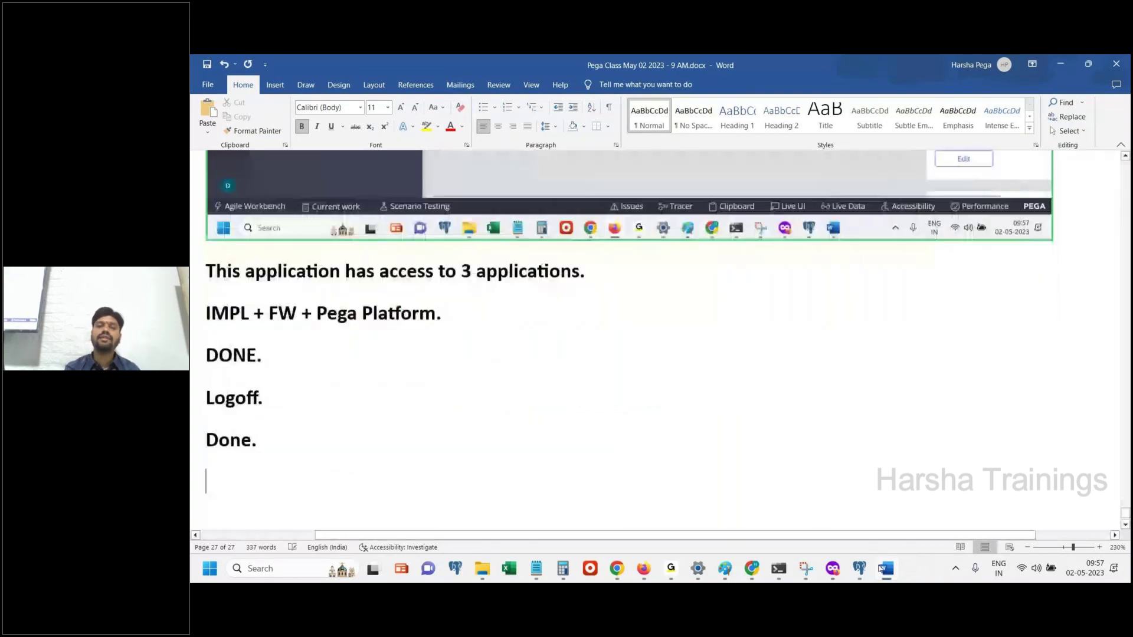
click(882, 569)
click(542, 257)
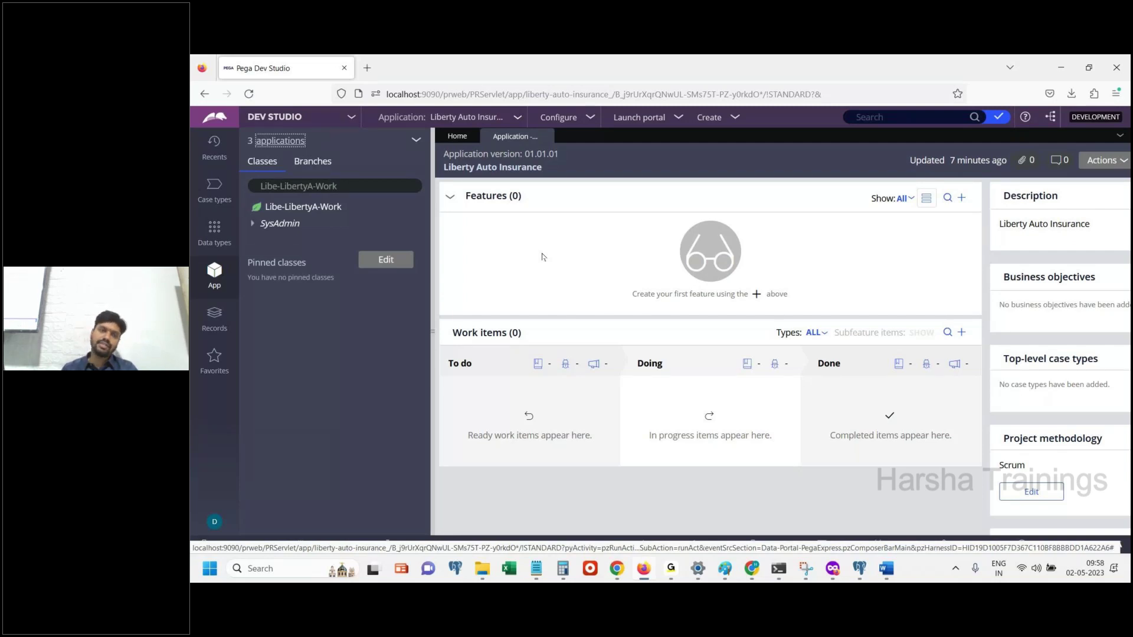
Choose Log off from the operator avatar menu, then bring up the Pega Class Notes
click(214, 522)
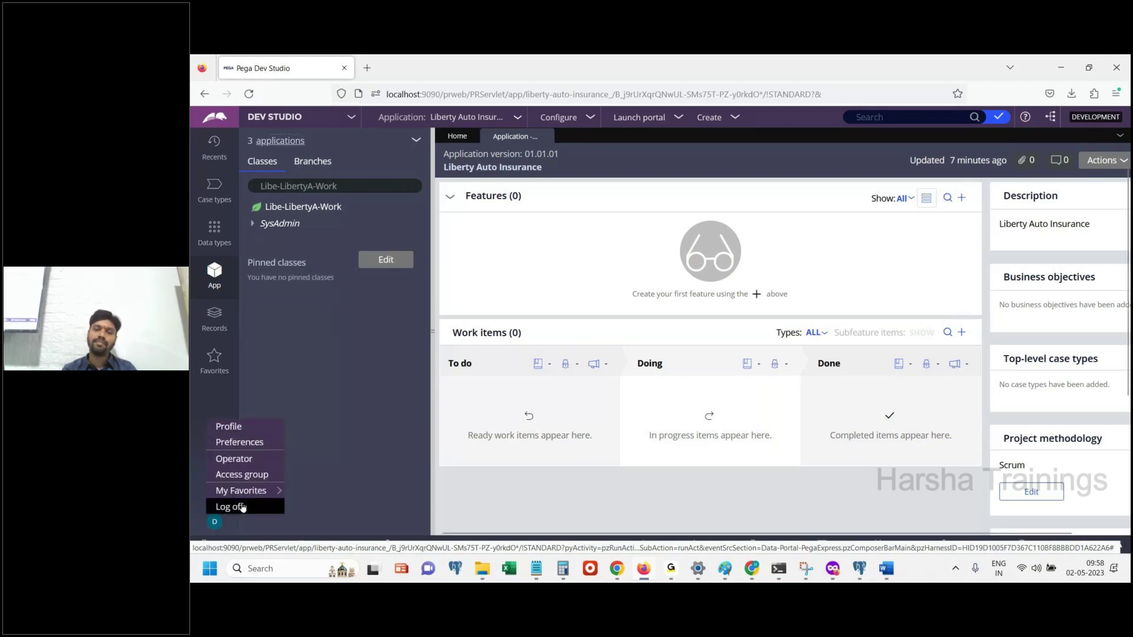
click(236, 507)
mouse_move(535, 580)
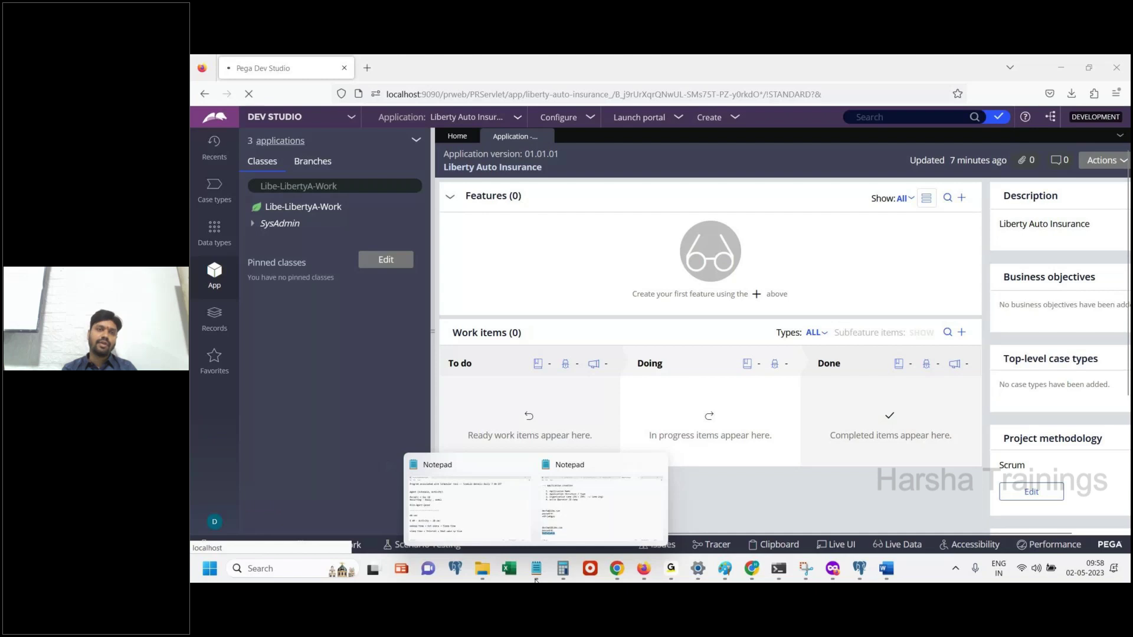
click(563, 495)
Delete the blank lines between the two login credential sets in the Pega Class Notes
click(219, 165)
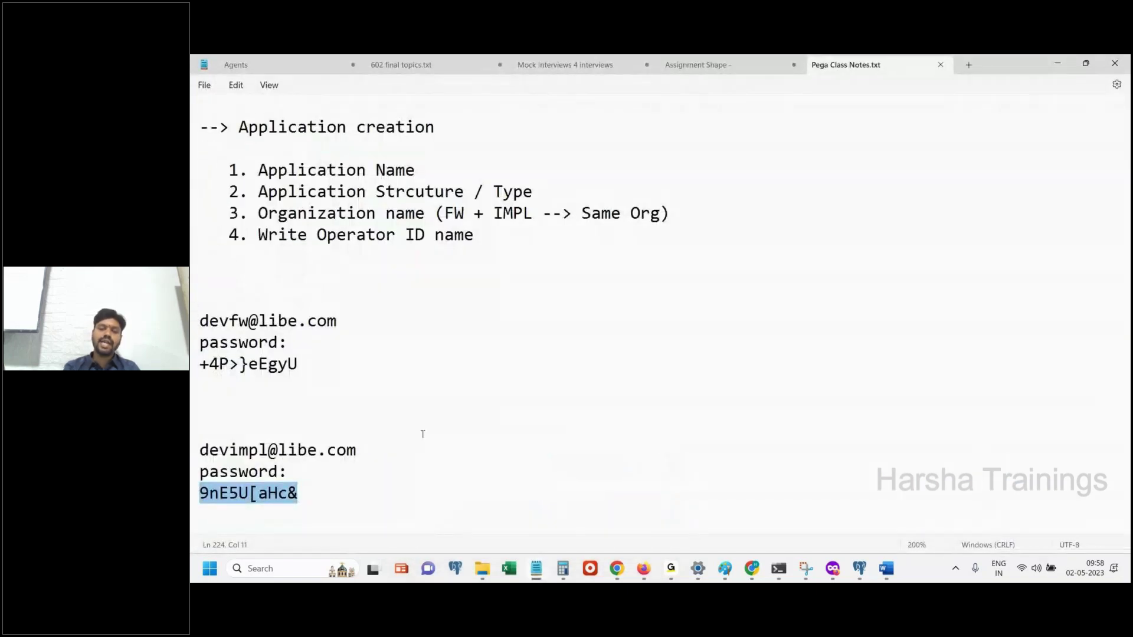
click(384, 502)
scroll(324, 425, down, 1)
click(240, 366)
key(Delete)
key(Delete)
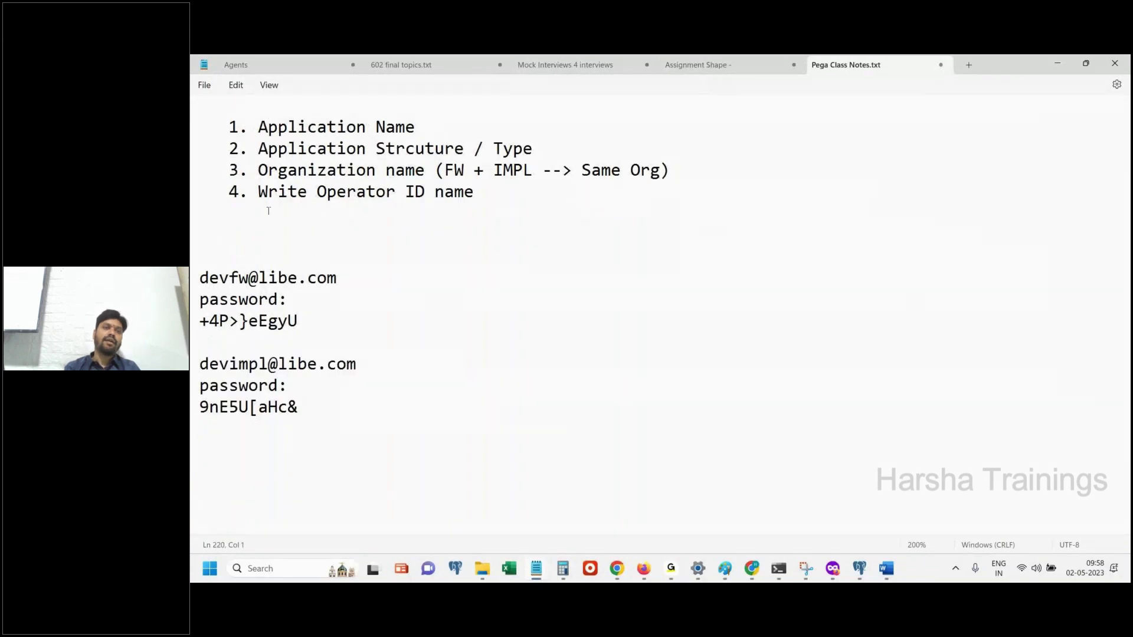
click(204, 85)
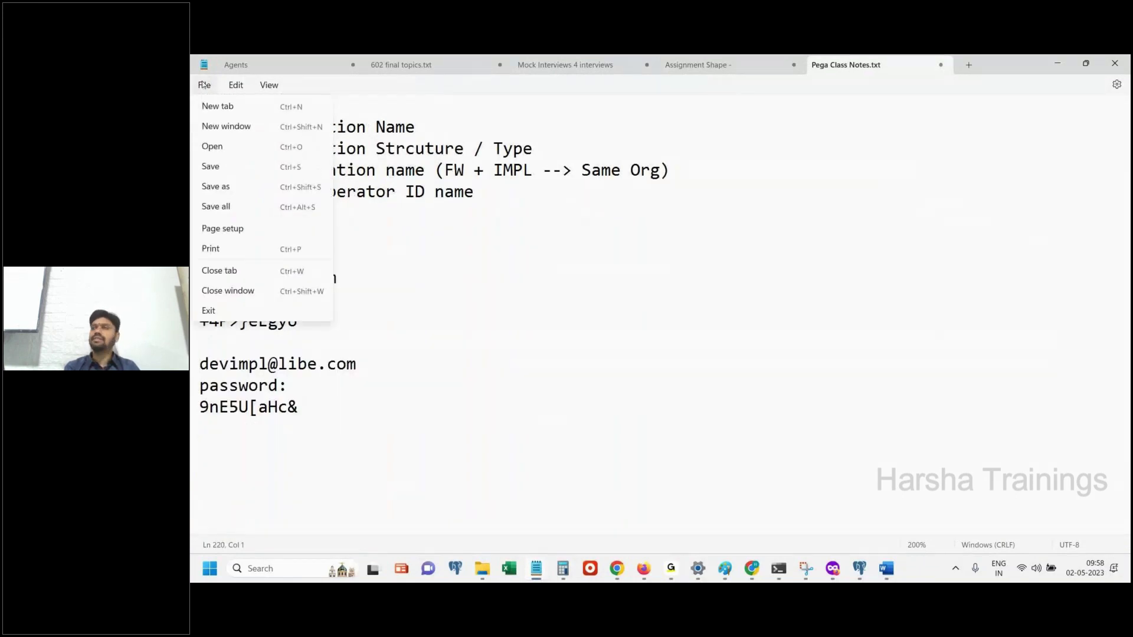
click(511, 351)
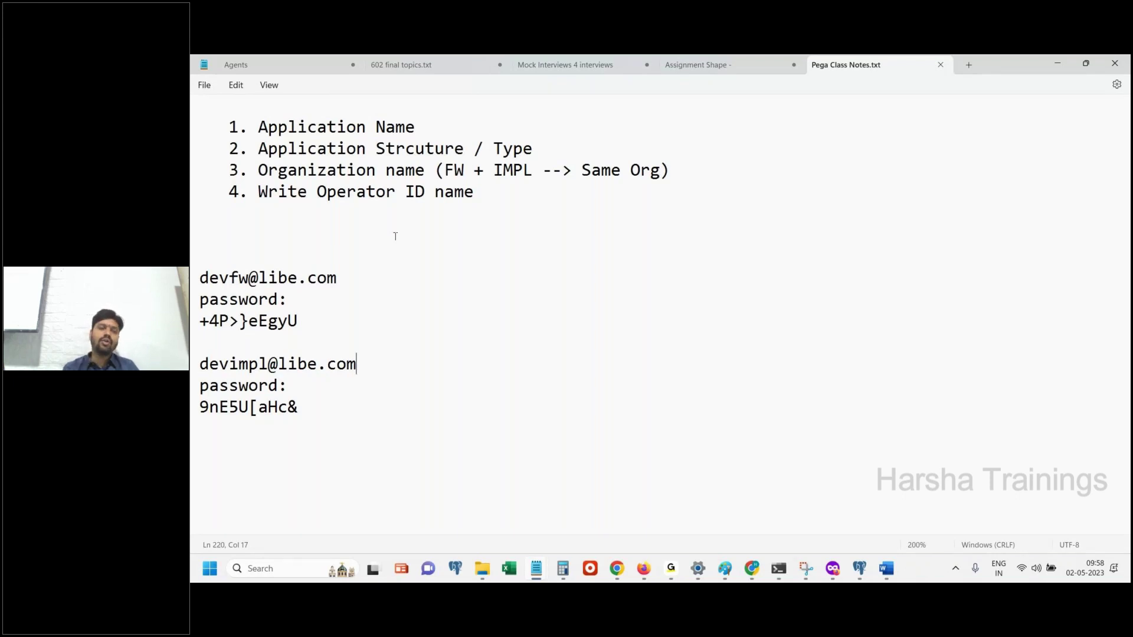
drag(300, 407, 200, 265)
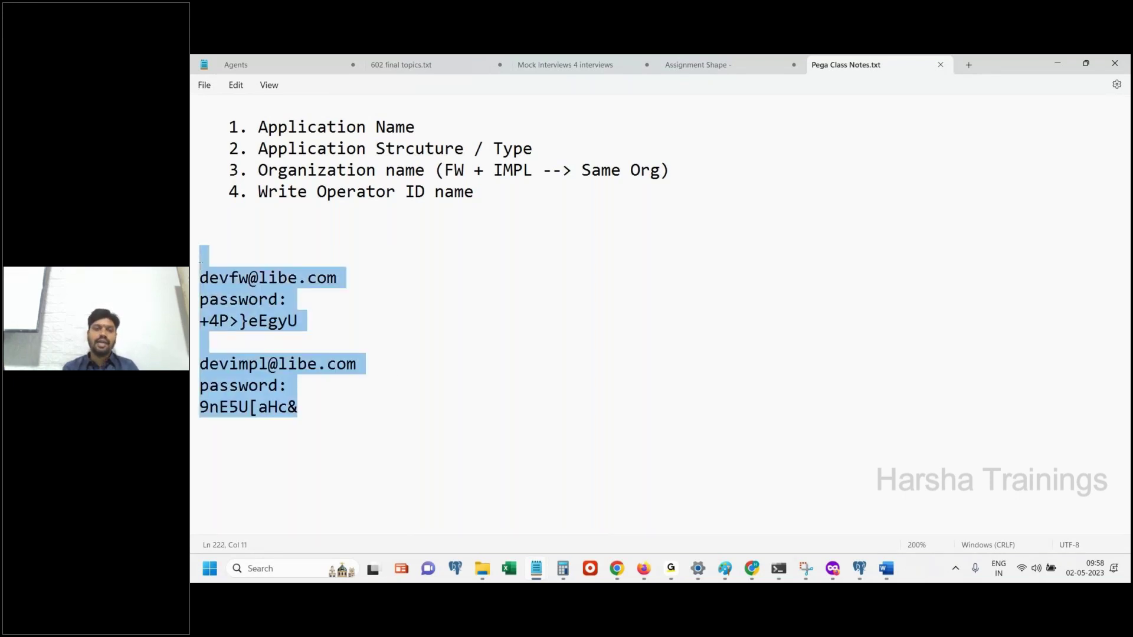
click(581, 435)
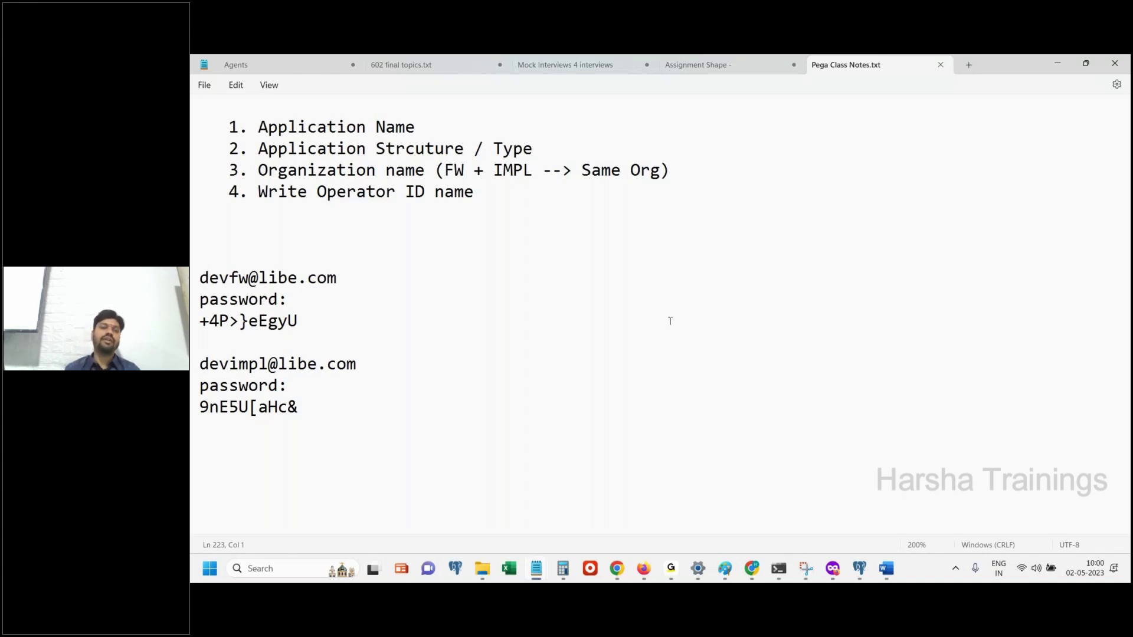
drag(436, 440, 190, 233)
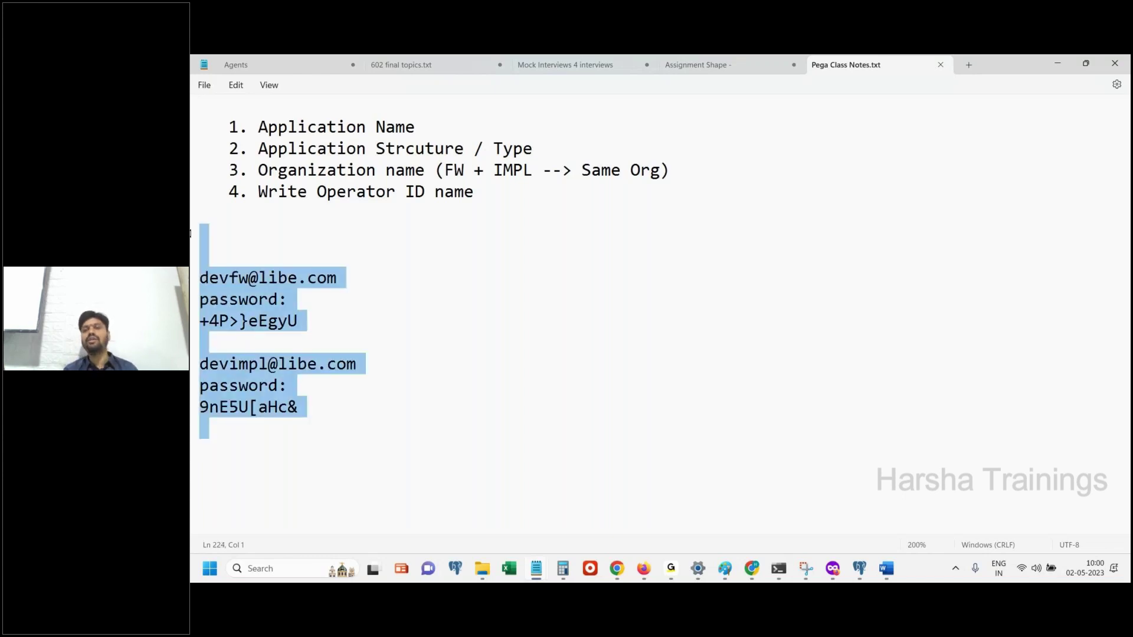
click(190, 233)
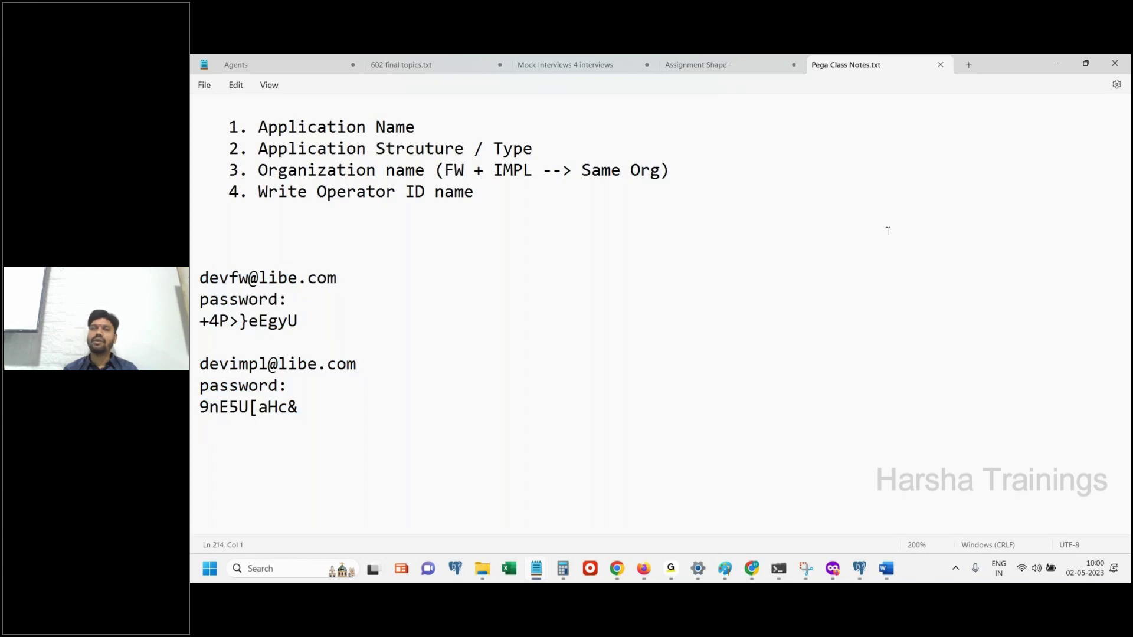
click(543, 406)
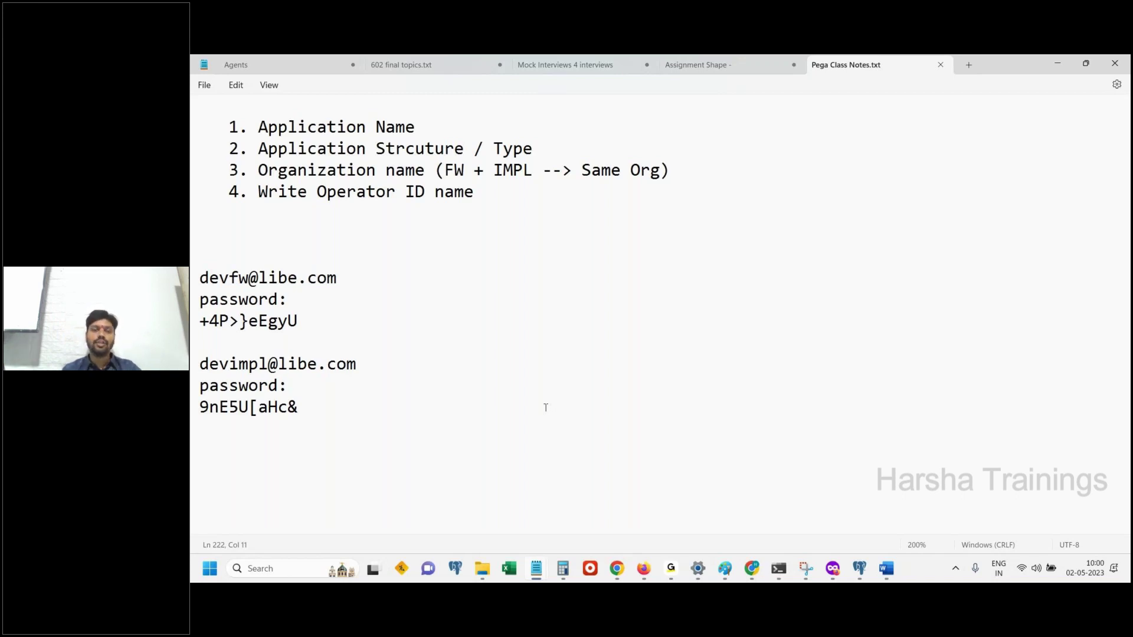
Add 'HDFC insurance' and 'Lic insurance group' lines below the credentials
key(Return)
key(Return)
key(Return)
text(HDFC insurance)
key(Return)
key(Return)
text(Lic insta)
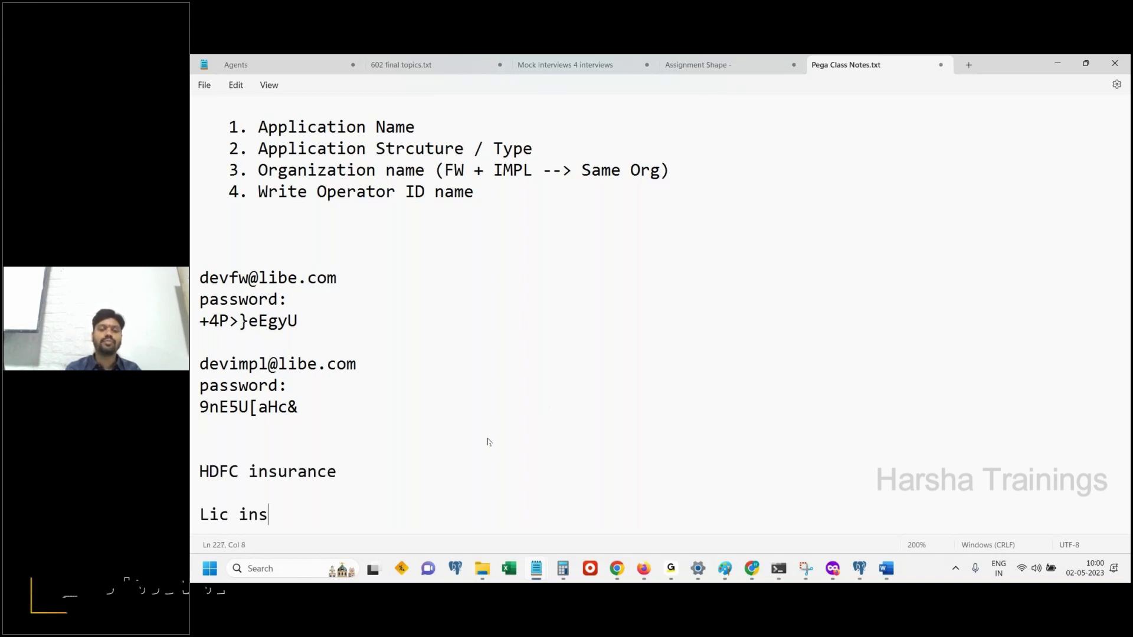
key(BackSpace)
key(BackSpace)
text(urance )
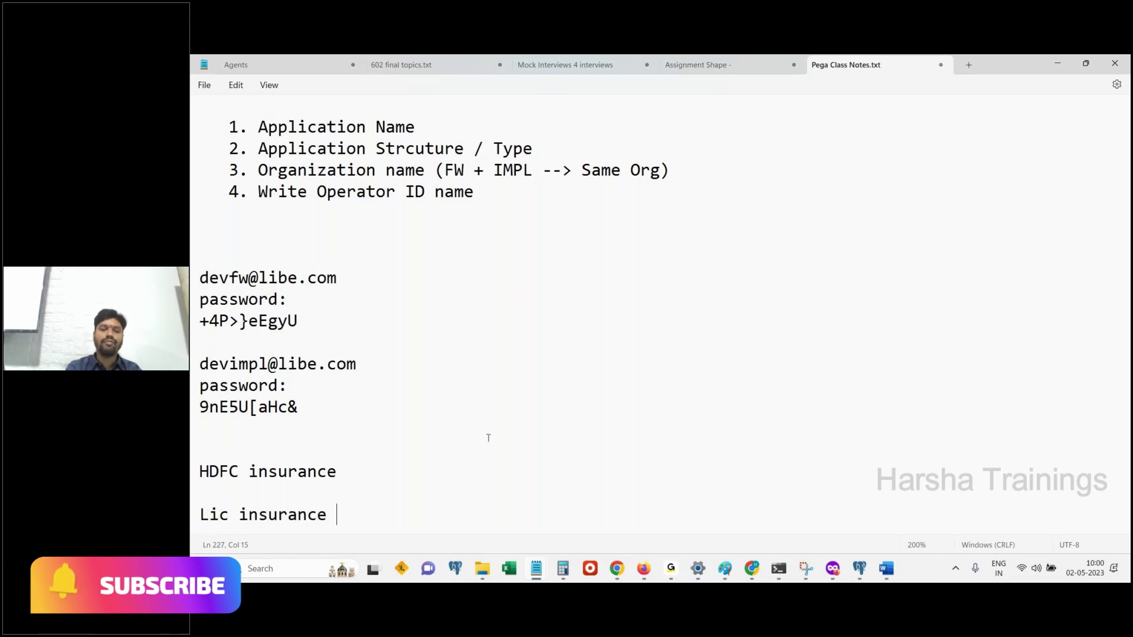
text(group)
Add 'Liberty applicaiton' on a new line after 'Lic insurance group'
drag(336, 472, 190, 454)
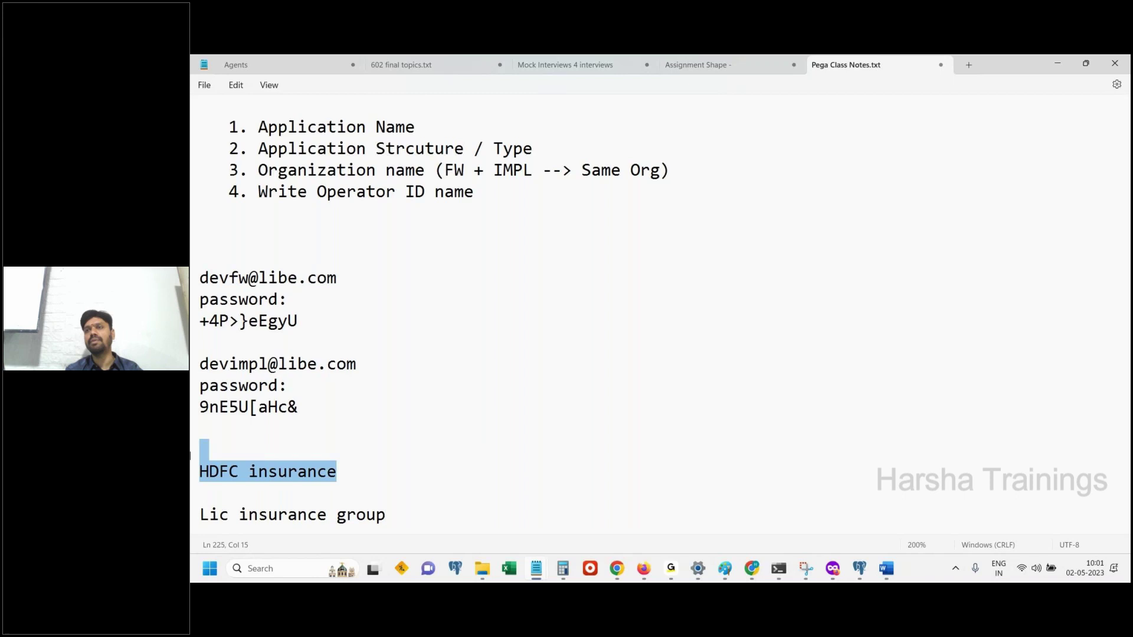
click(333, 472)
drag(394, 514, 190, 531)
key(Return)
key(Return)
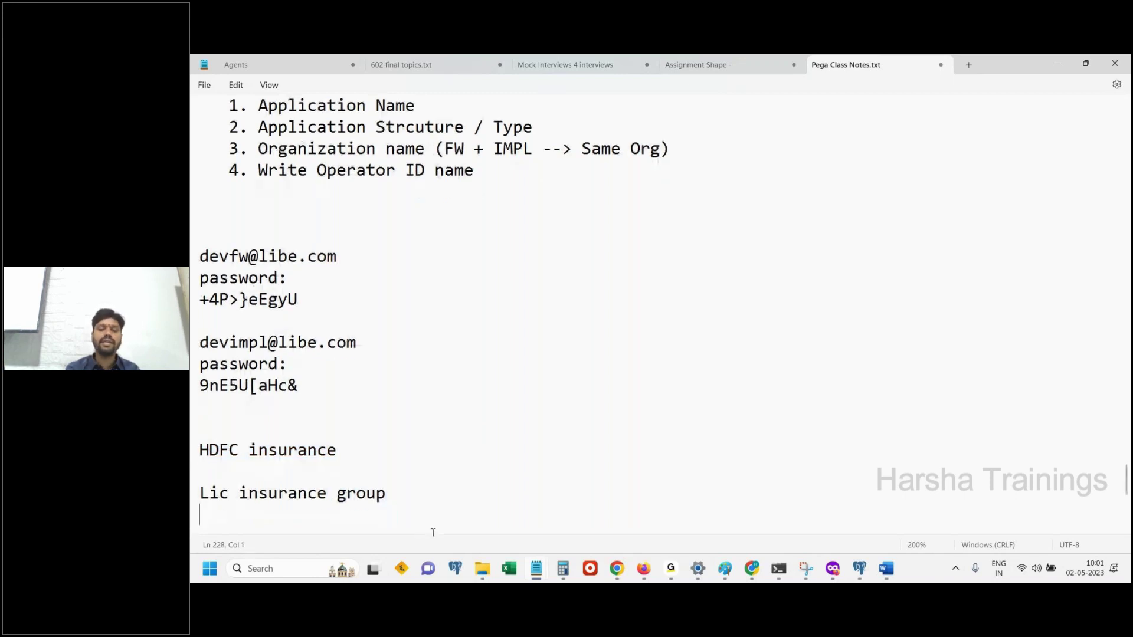
text(Liberty applicaiton)
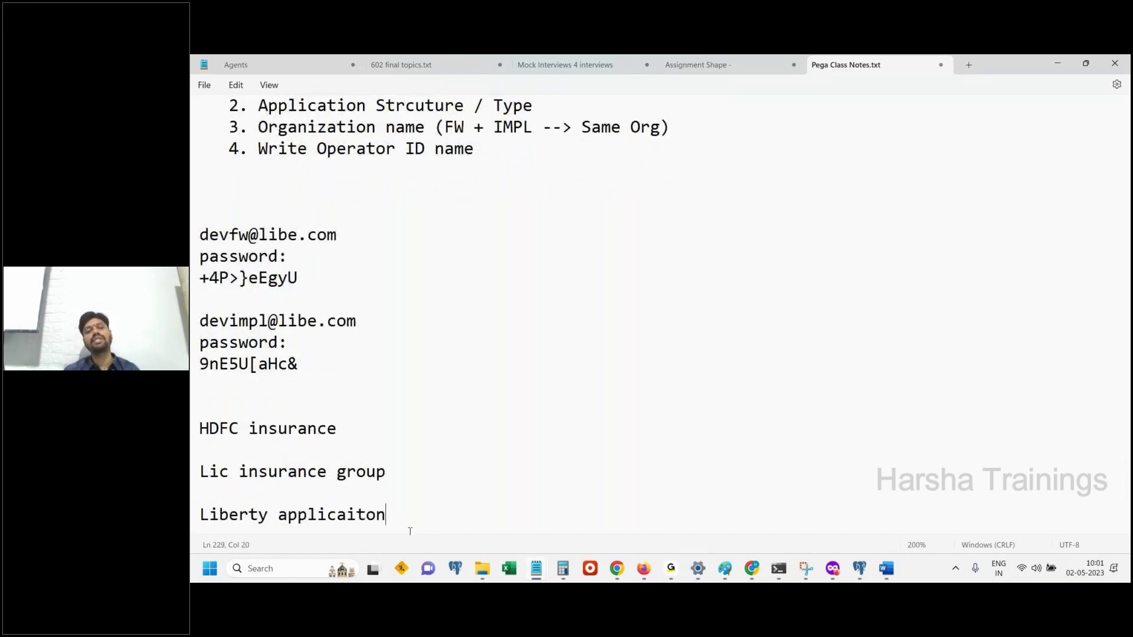
key(Return)
click(191, 496)
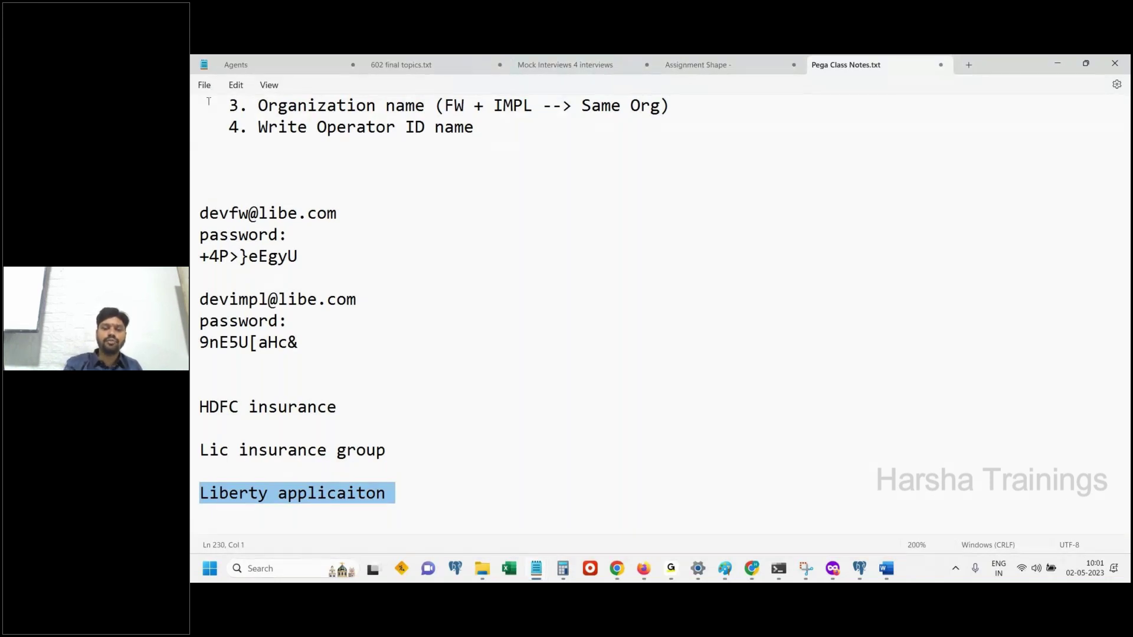
Add a dashed divider, then list 'Theory Documents' and 'Practical Documents with screen shorts'
click(450, 505)
text(------------)
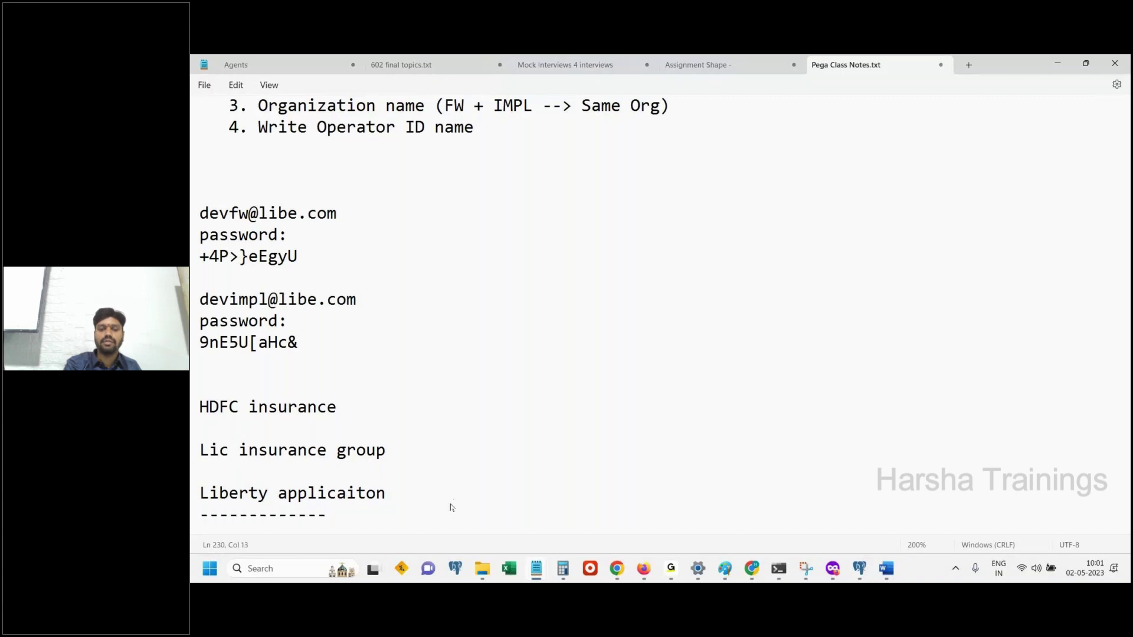
text(---------------------------------------------------------------------------------)
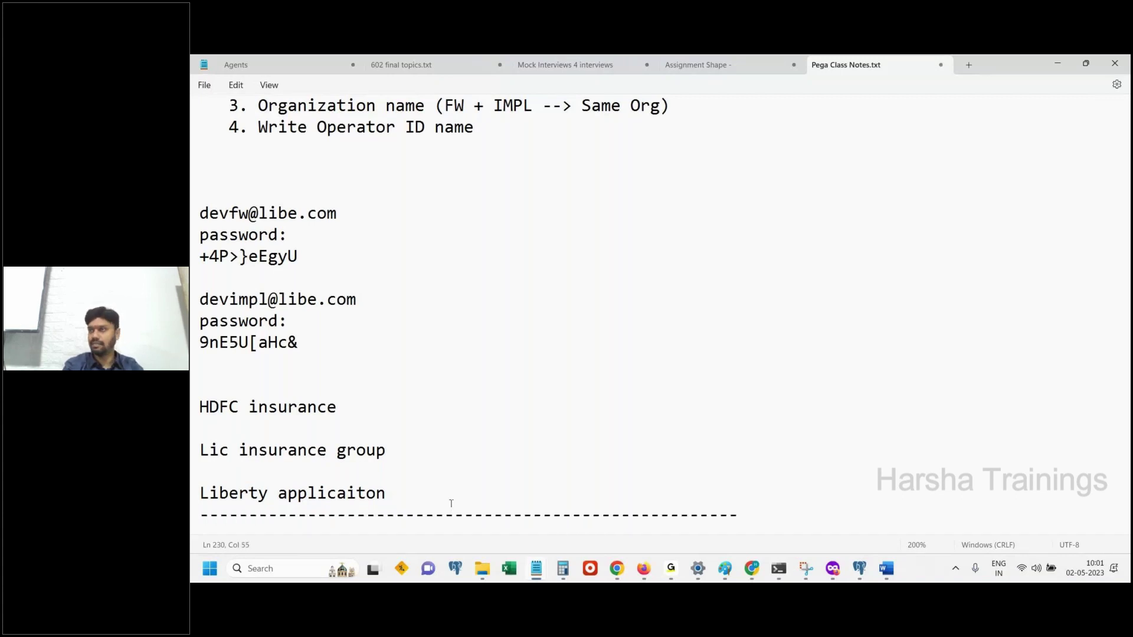
key(Return)
key(Return)
text(Theory Documents)
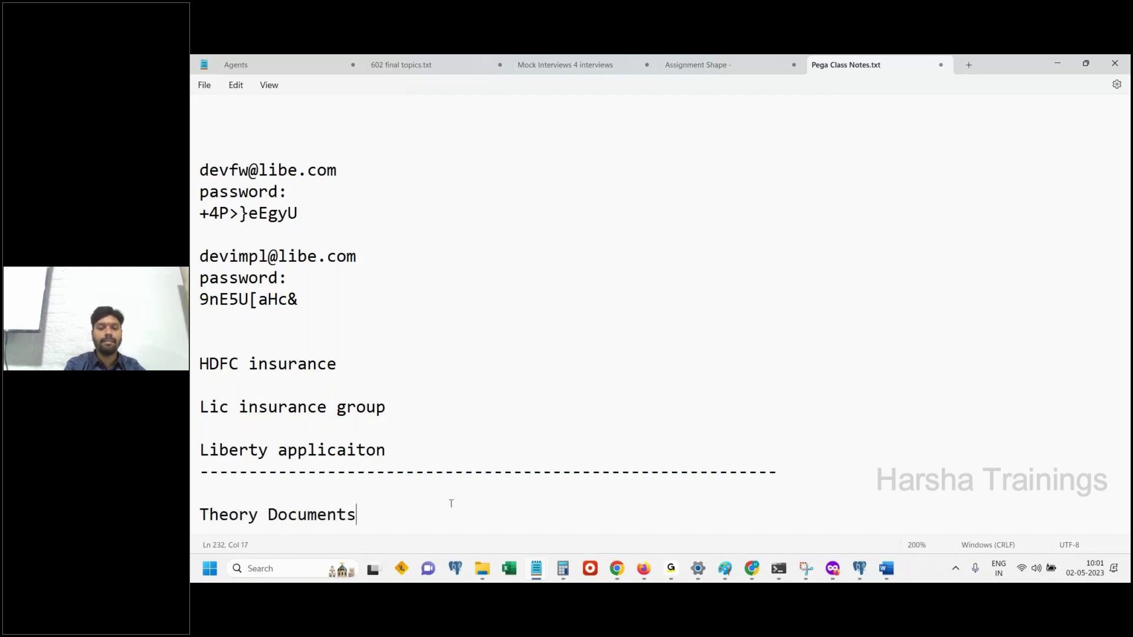
key(Return)
text(Prac)
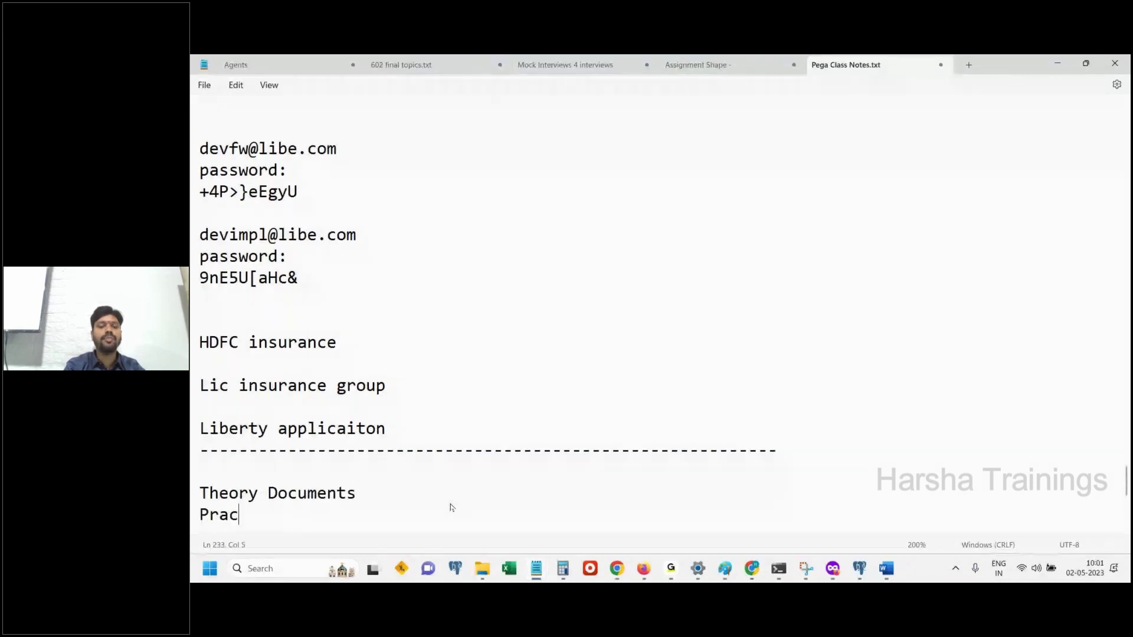
text(tical Docume)
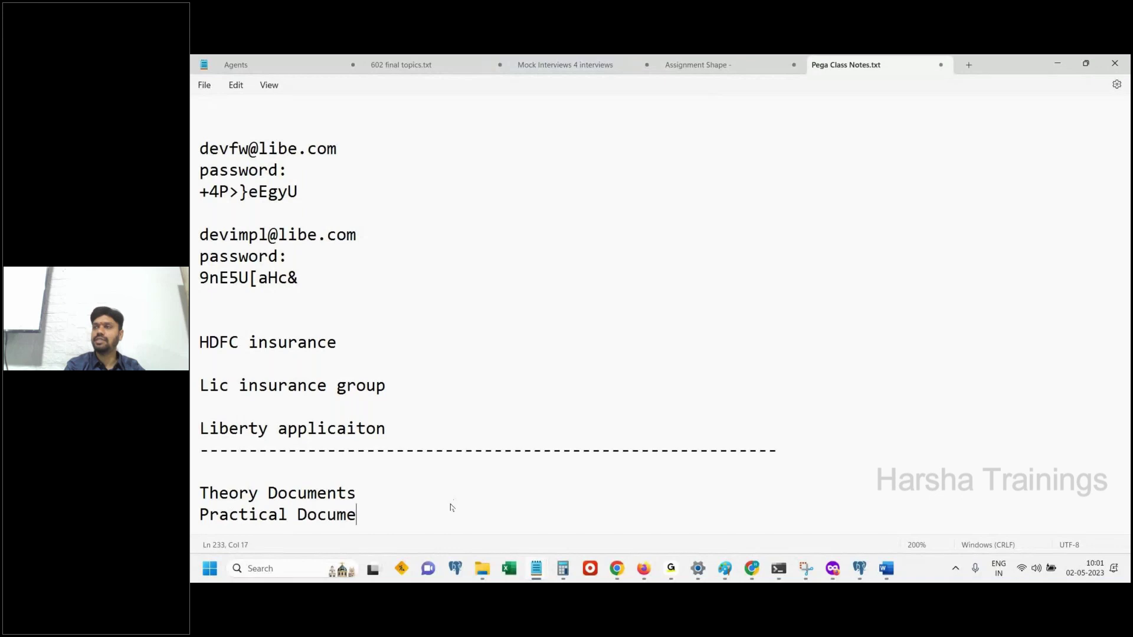
text(nts with sc)
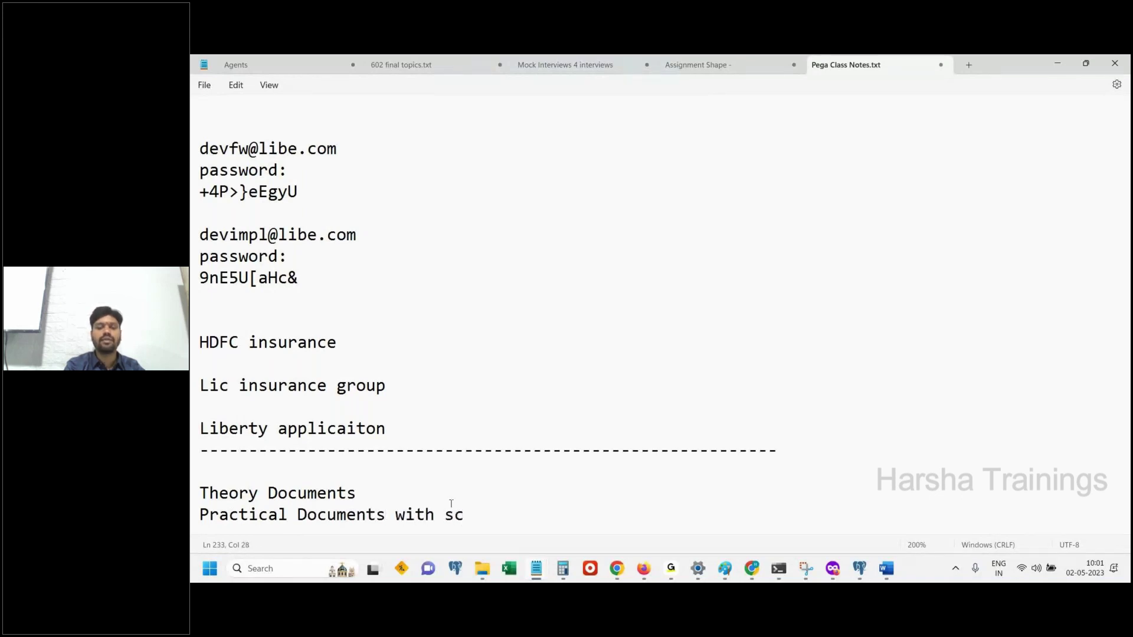
text(reen shorts)
key(BackSpace)
key(BackSpace)
text(rts)
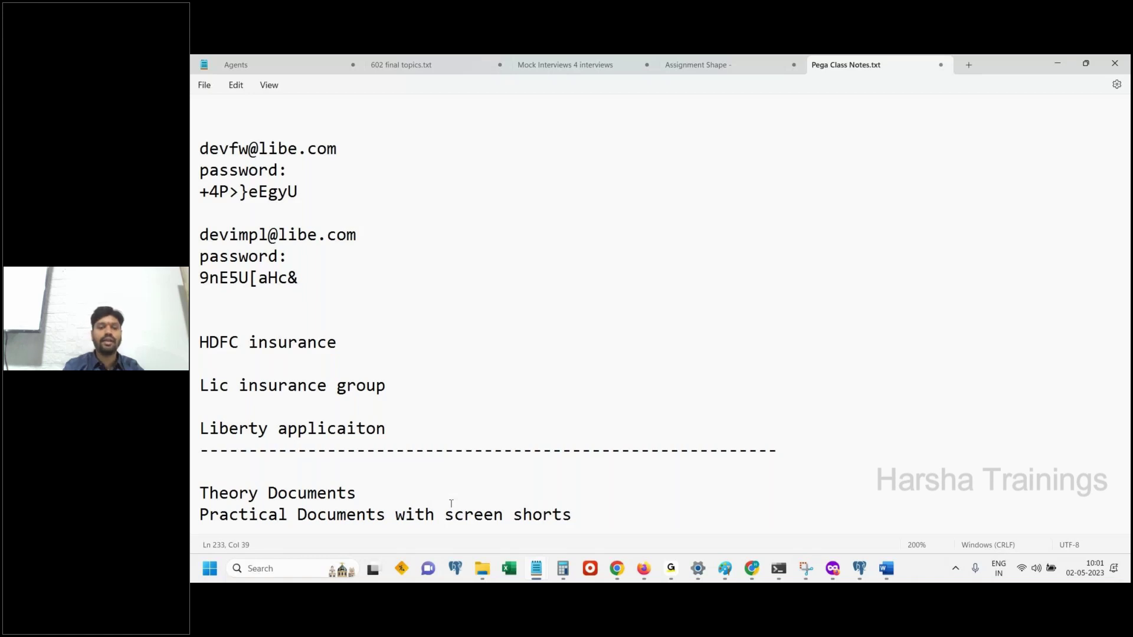
key(Return)
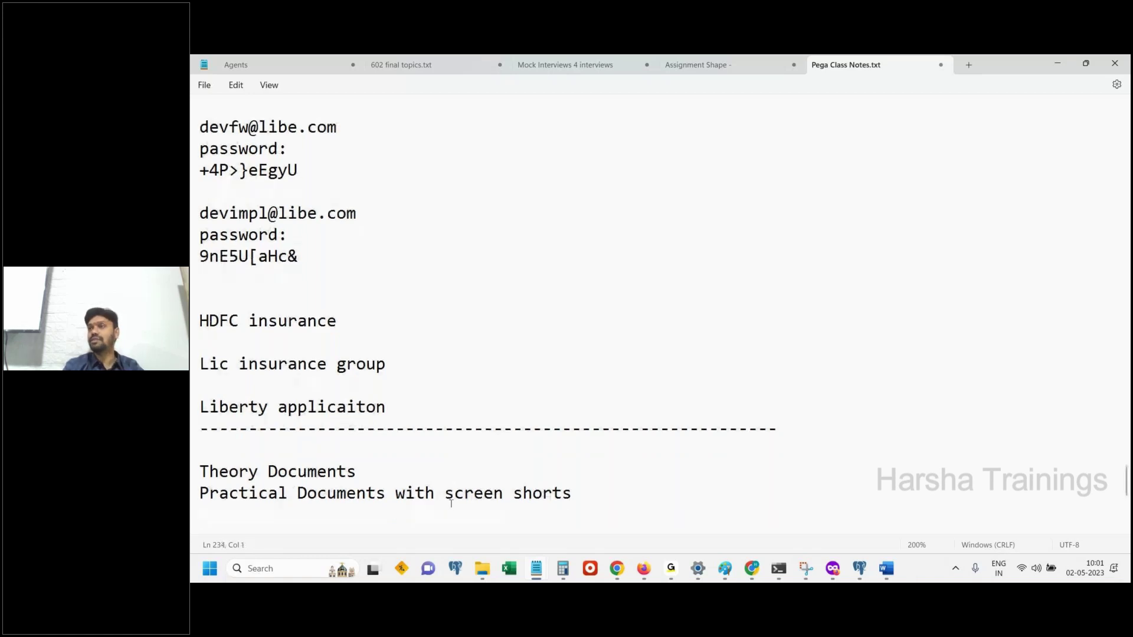
Add 'Video (Optional - not required)' and 'Interview Questions documents' lines, correcting typos
text(Video (Optional - not r)
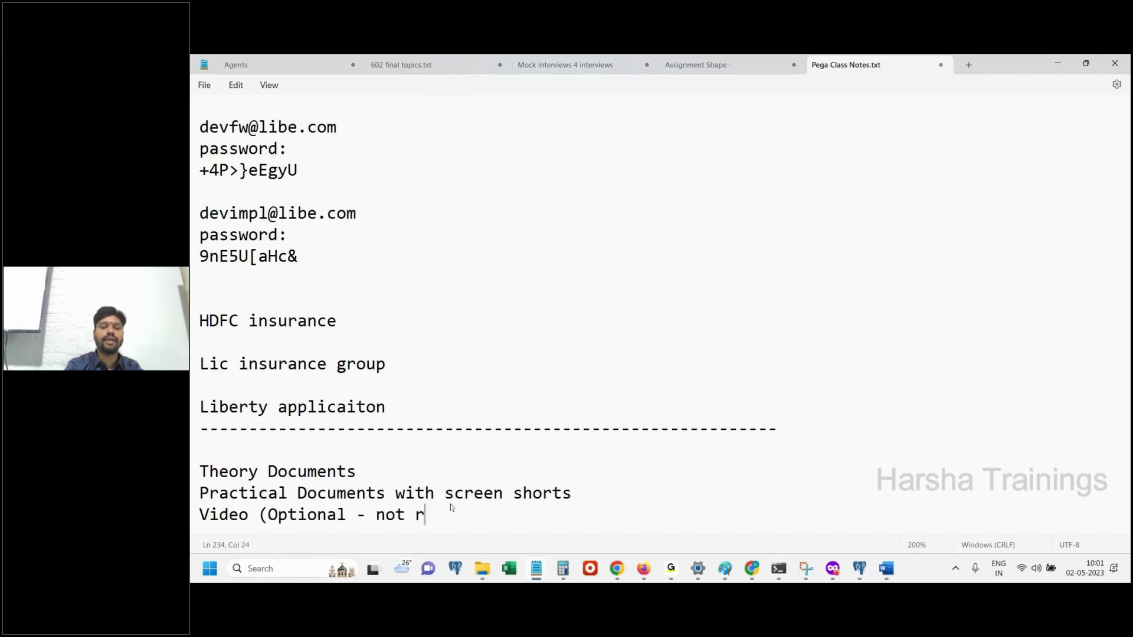
text(equired))
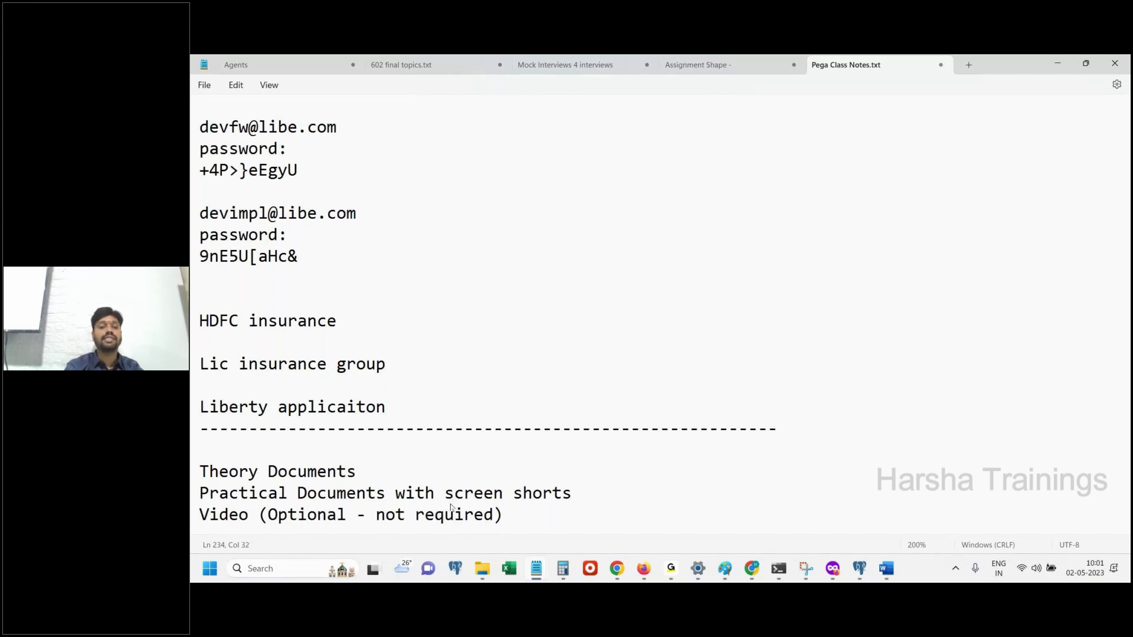
key(Return)
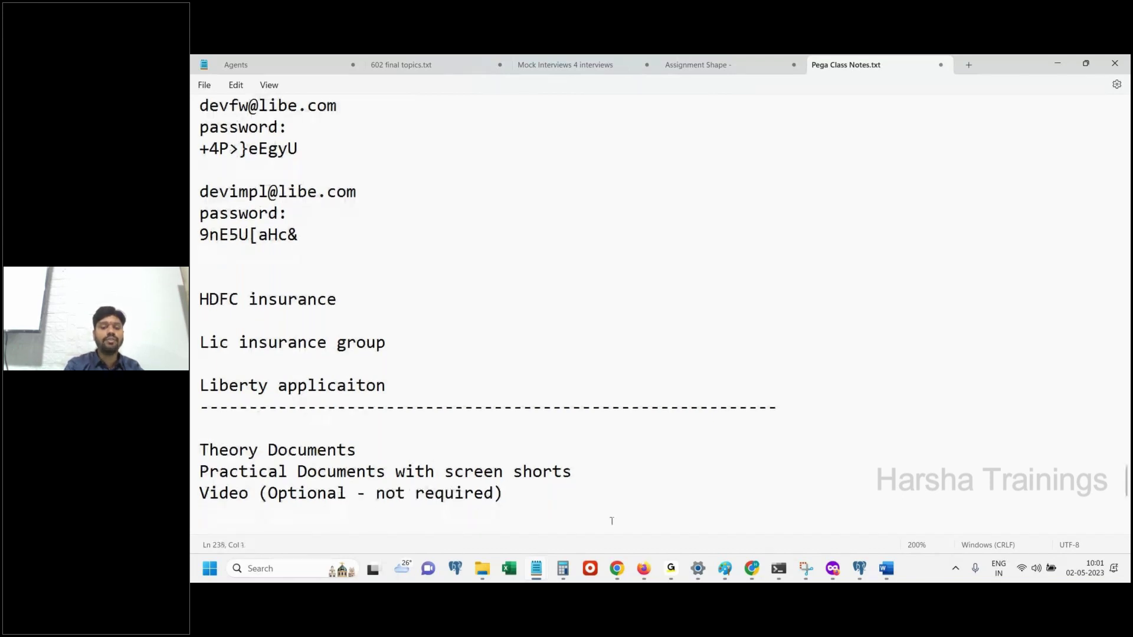
text(Interv)
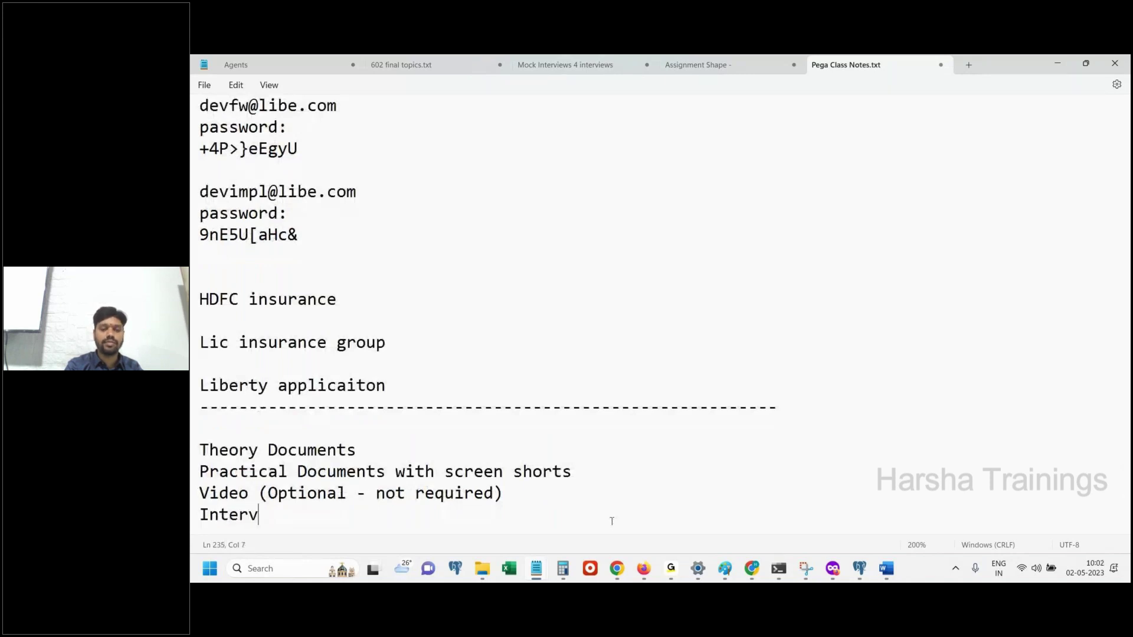
text(iew Questions docuemts)
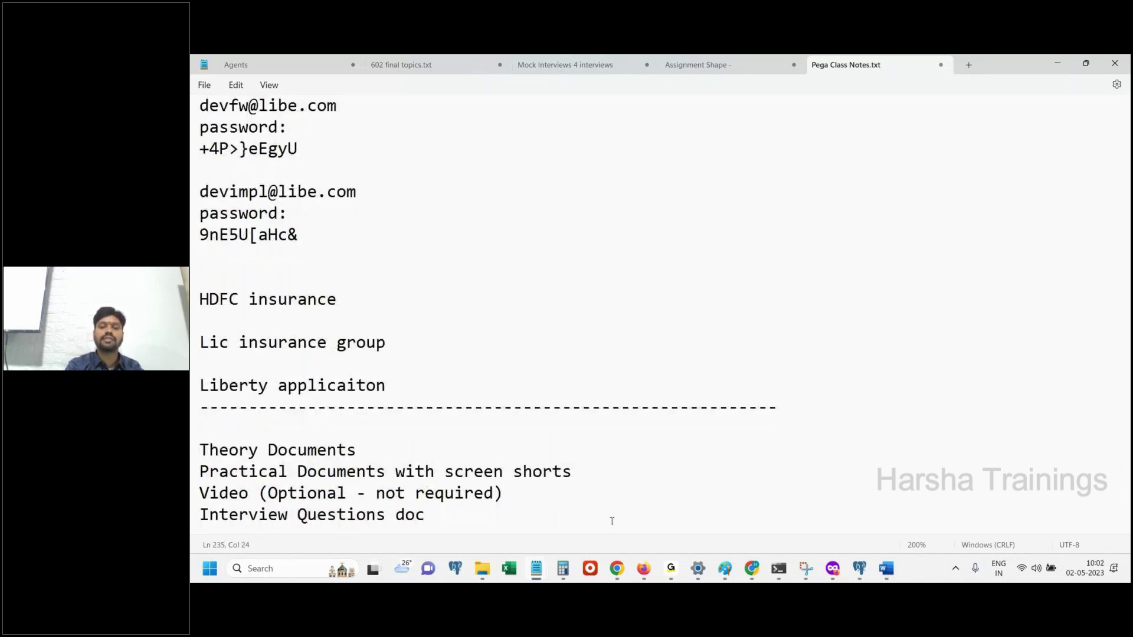
key(BackSpace)
key(BackSpace)
key(BackSpace)
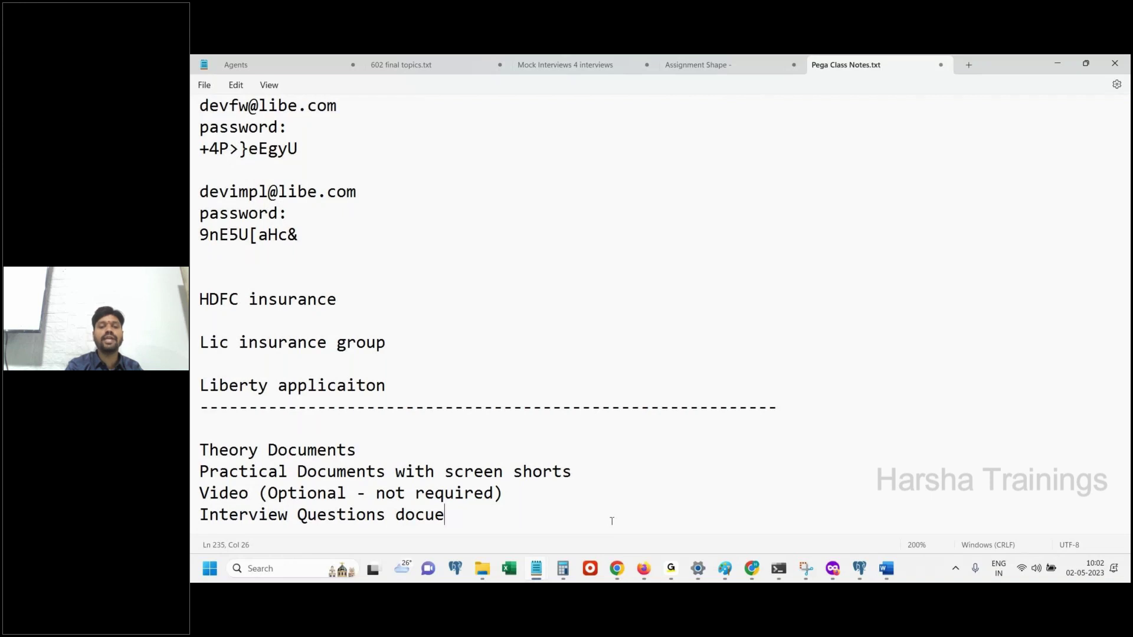
key(BackSpace)
text(ments)
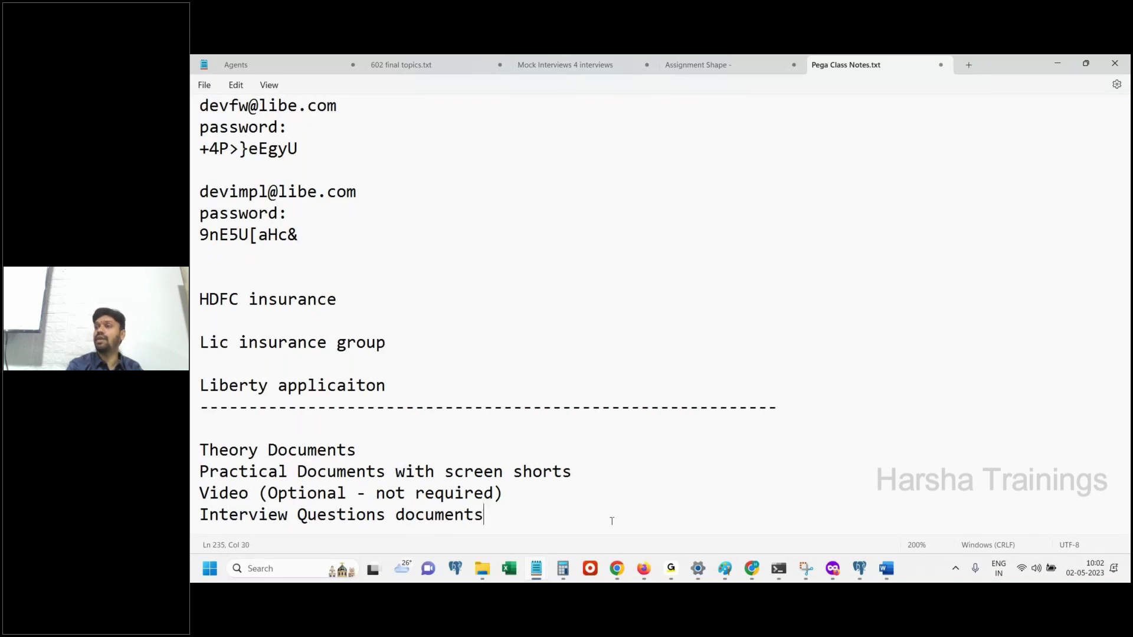
key(Return)
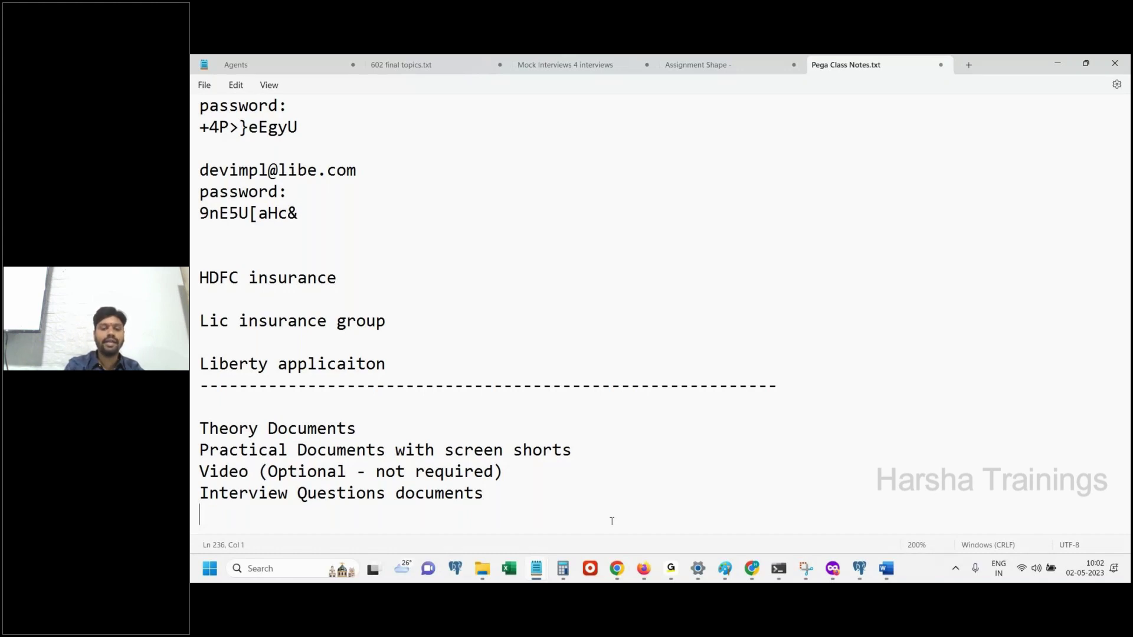
Add 'Interview audio records' and append '- topic wise' to the Interview Questions documents line
text(Intervie)
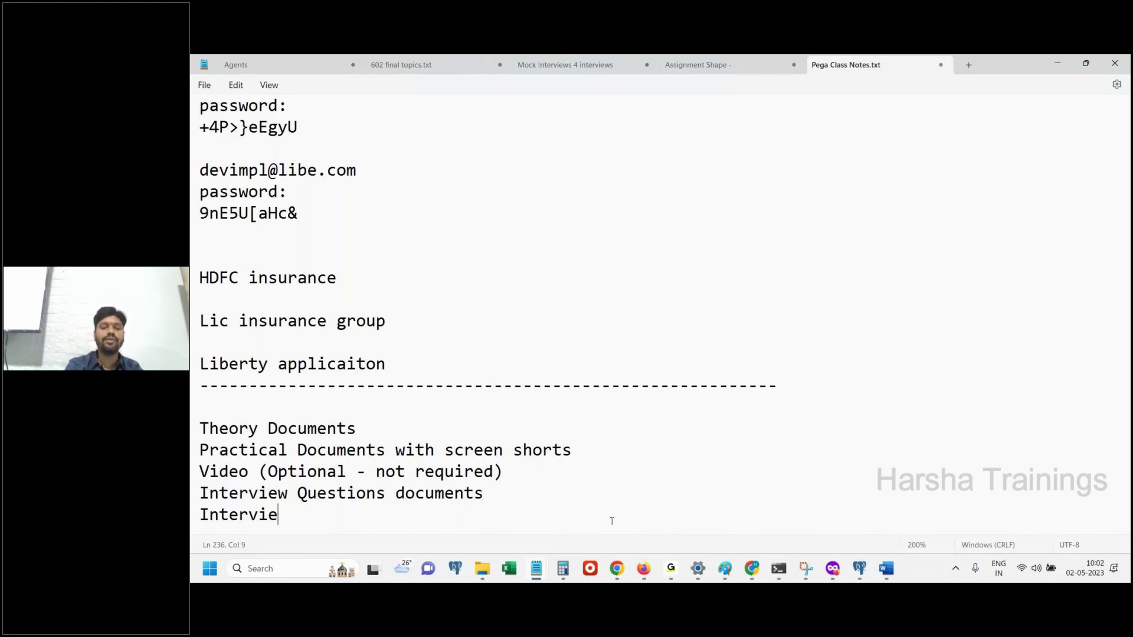
text(w audio)
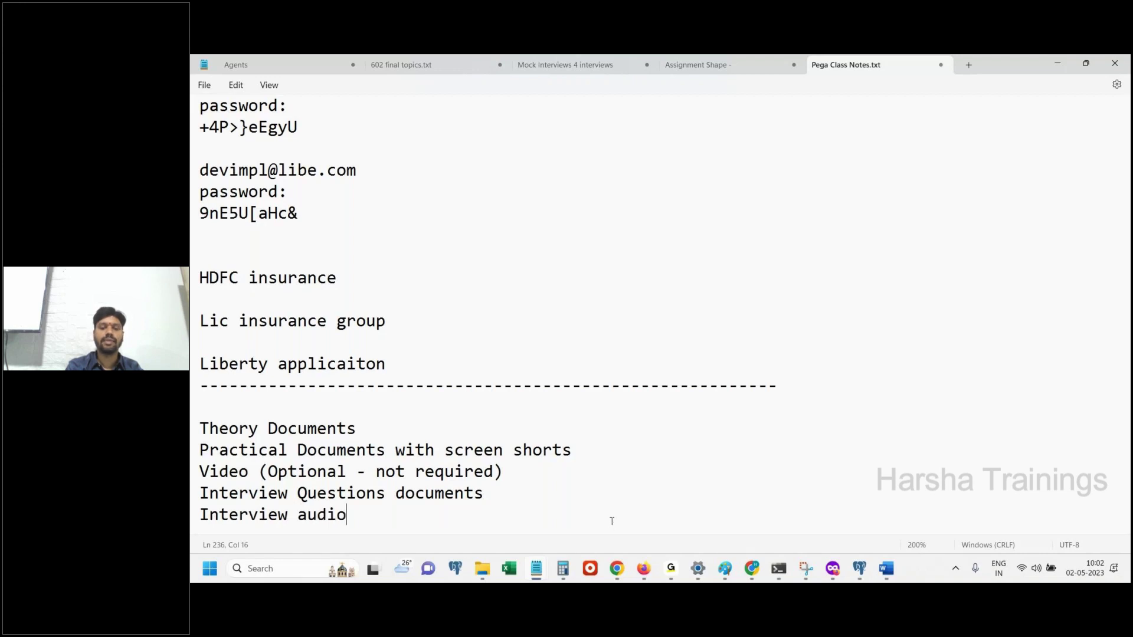
text( records)
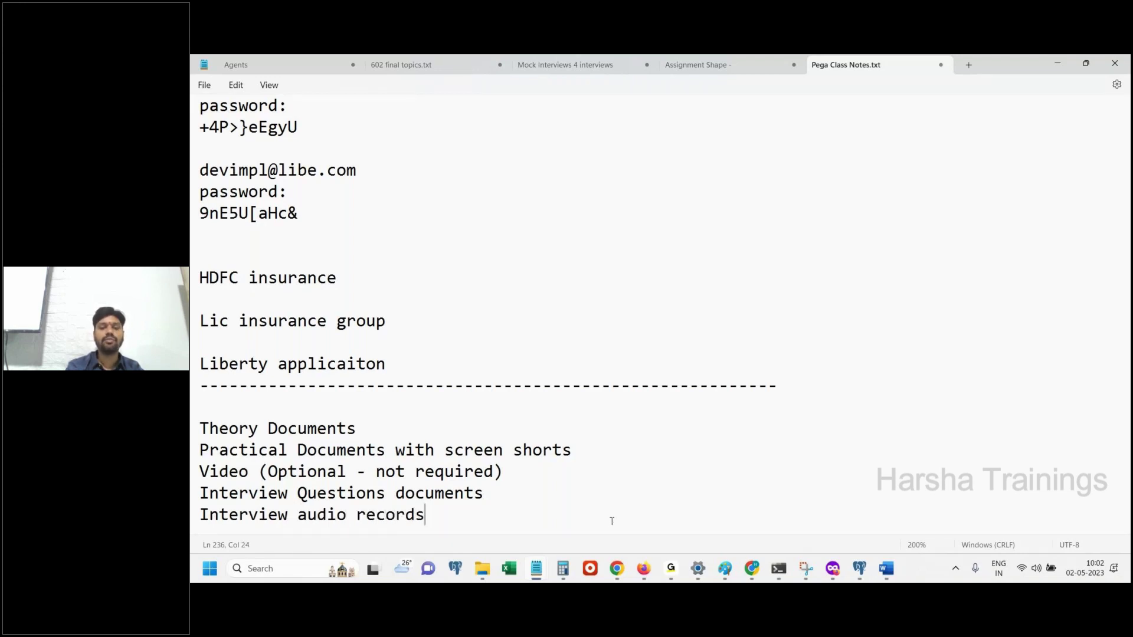
click(502, 493)
text(- topic wise)
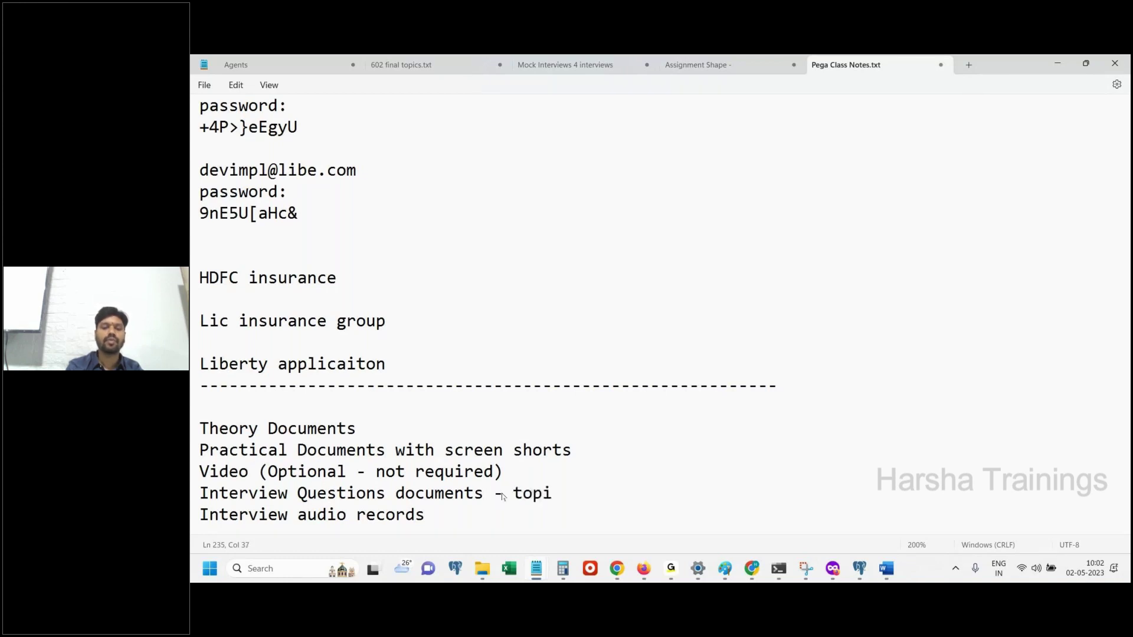
key(Return)
Duplicate the topic-wise line as 'Interview Questions document - Freshers' and capitalise 'Topic'
drag(484, 494, 190, 497)
triple_click(236, 495)
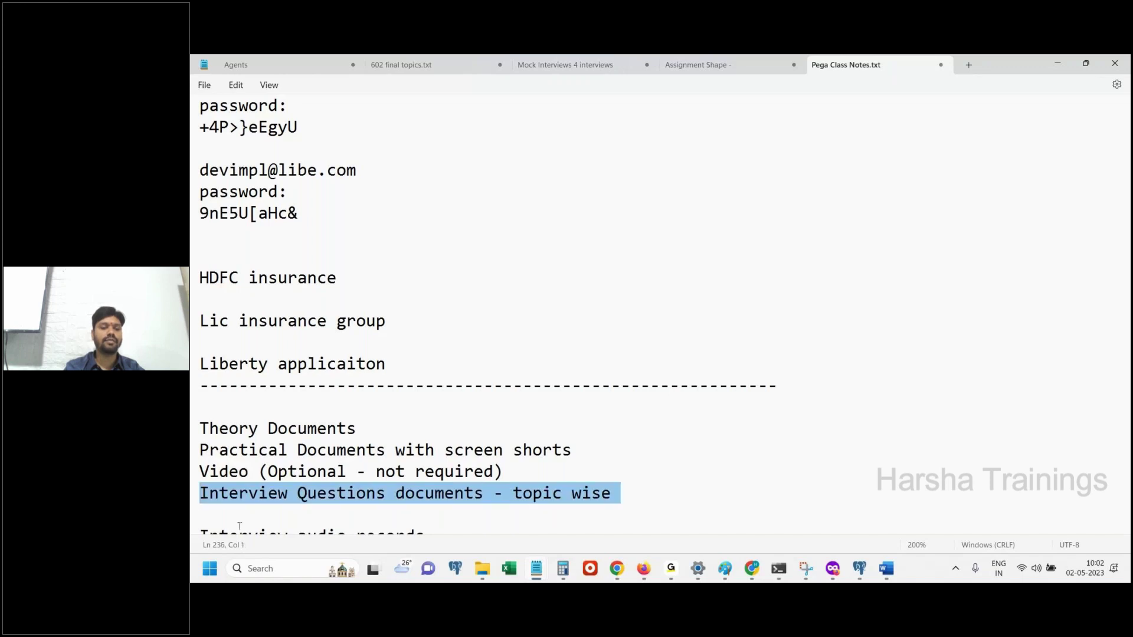
key(ctrl+c)
key(Down)
key(ctrl+v)
click(485, 495)
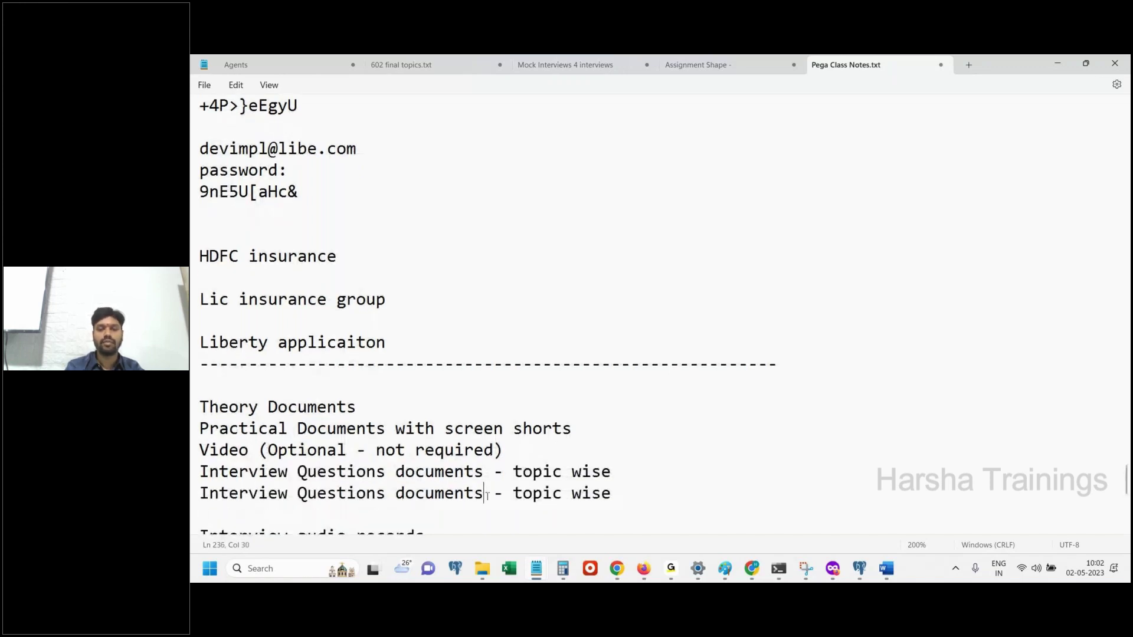
key(BackSpace)
drag(502, 495, 608, 495)
text(Freshers)
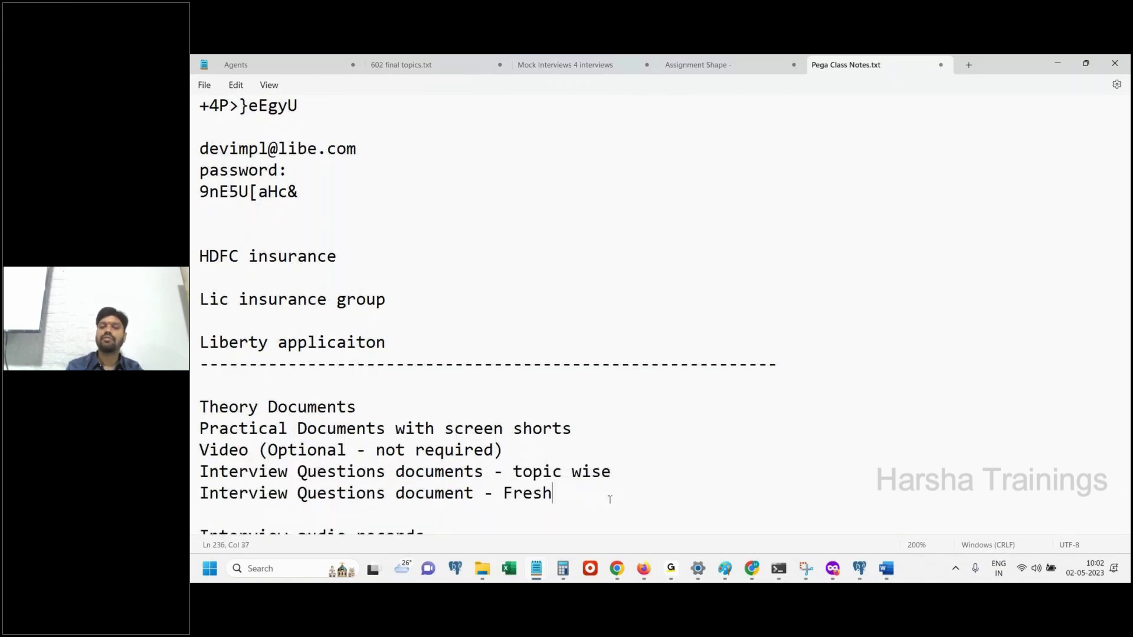
click(526, 472)
key(BackSpace)
text(T)
Tidy the spacing so the Interview entries sit apart, with blank lines below the Video entry
drag(582, 495, 205, 462)
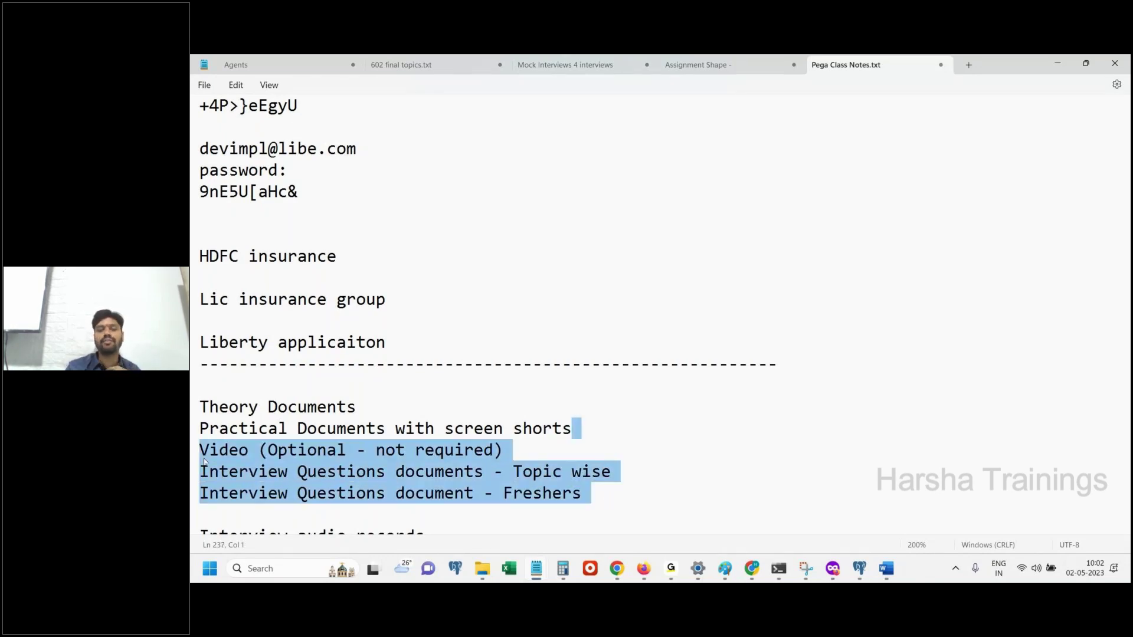
click(301, 494)
drag(584, 495, 190, 479)
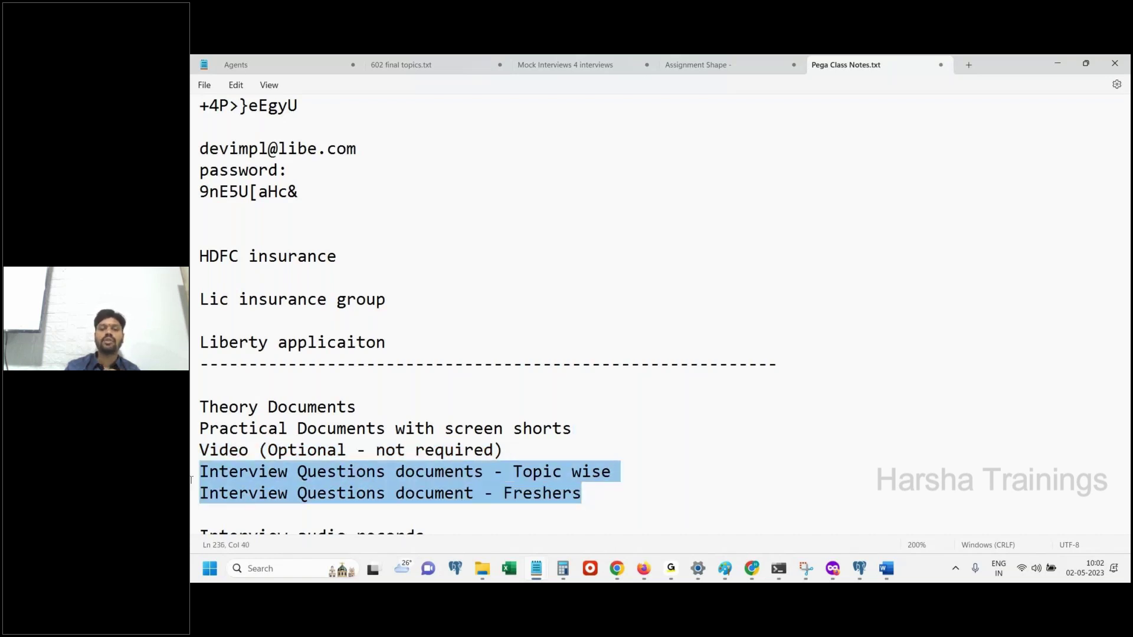
drag(583, 494, 194, 475)
click(638, 450)
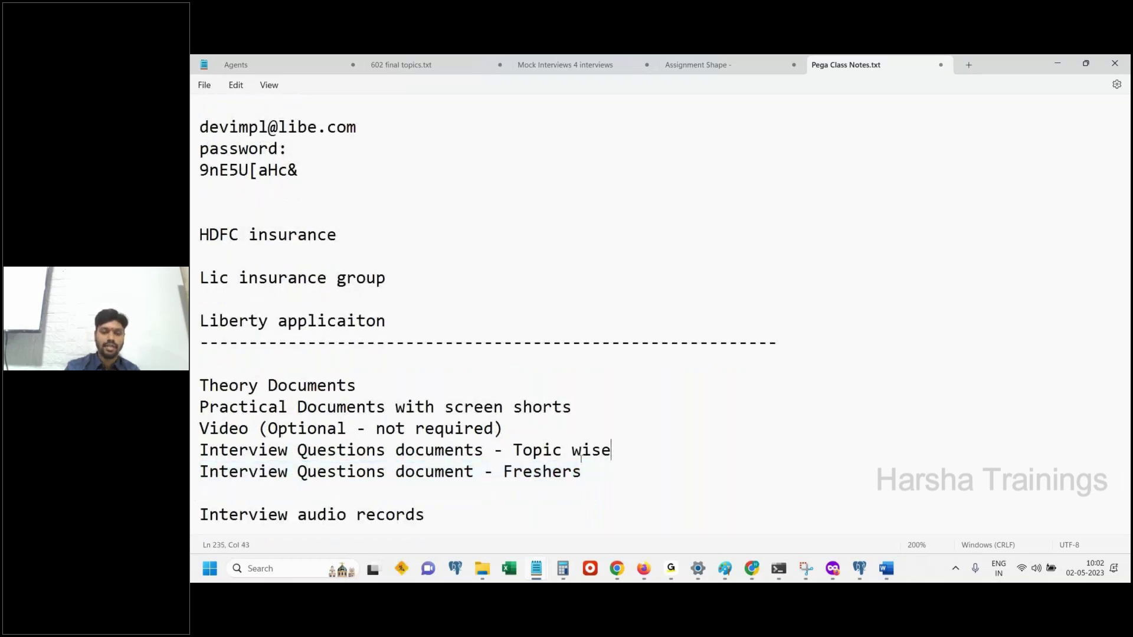
click(489, 517)
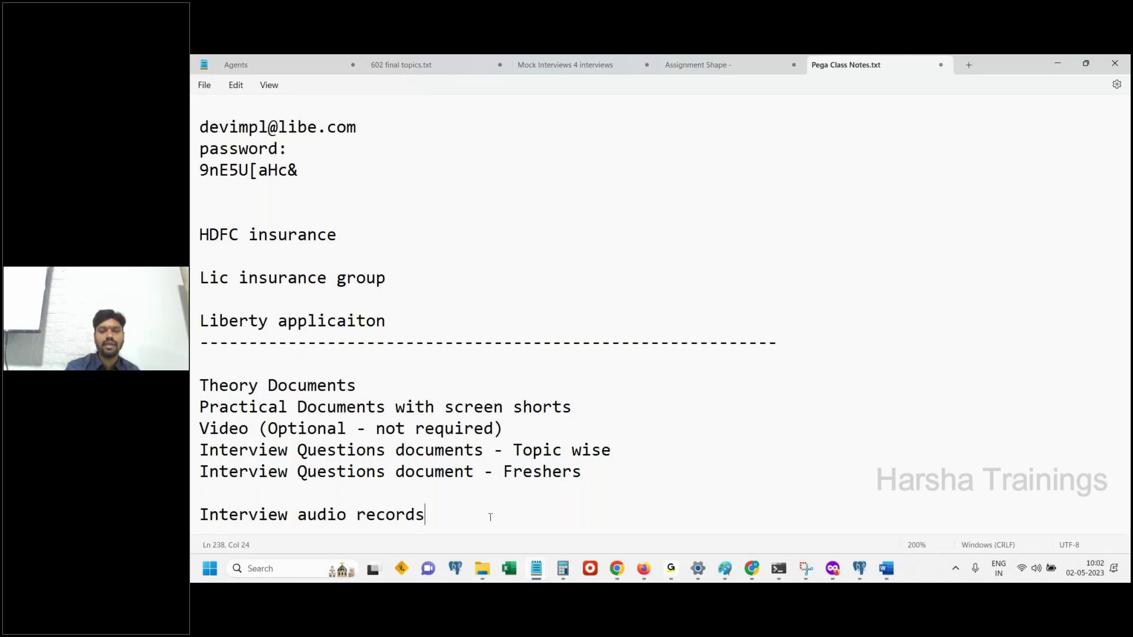
key(Home)
key(BackSpace)
click(557, 429)
key(Return)
key(Return)
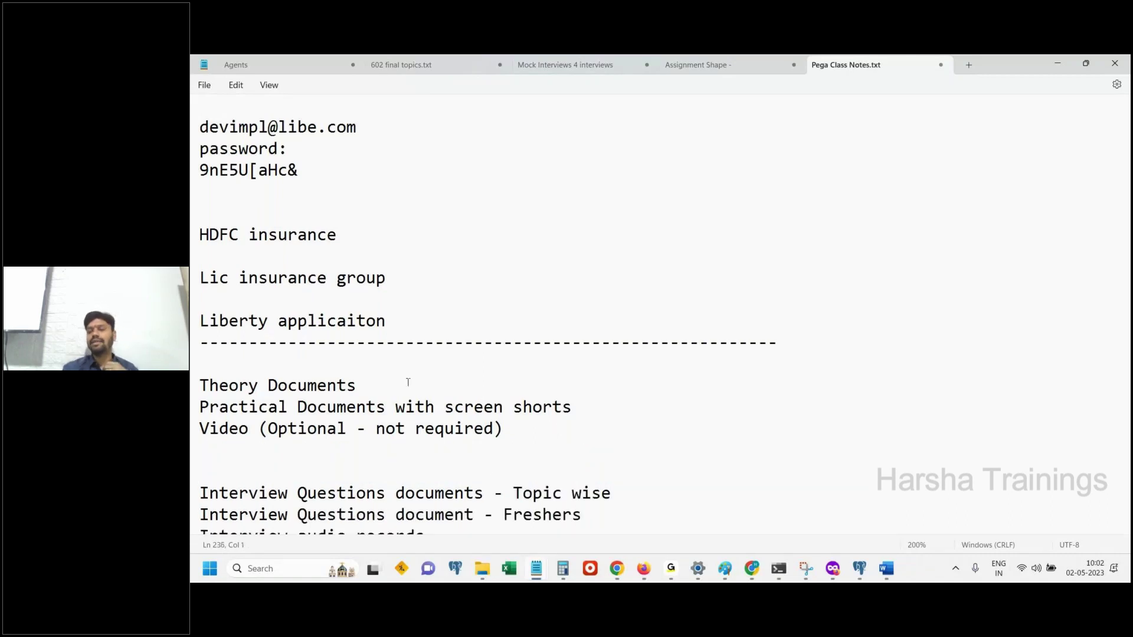
Add a blank line below Practical Documents and label Theory Documents '- 1, 2, 3'
click(386, 383)
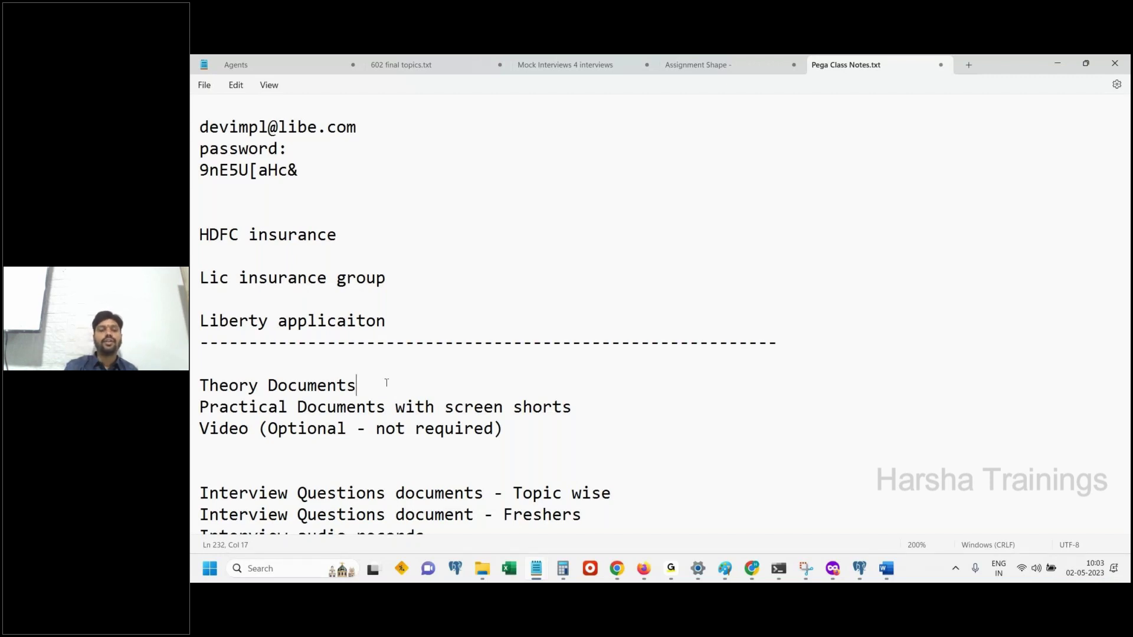
click(568, 410)
key(Return)
click(399, 385)
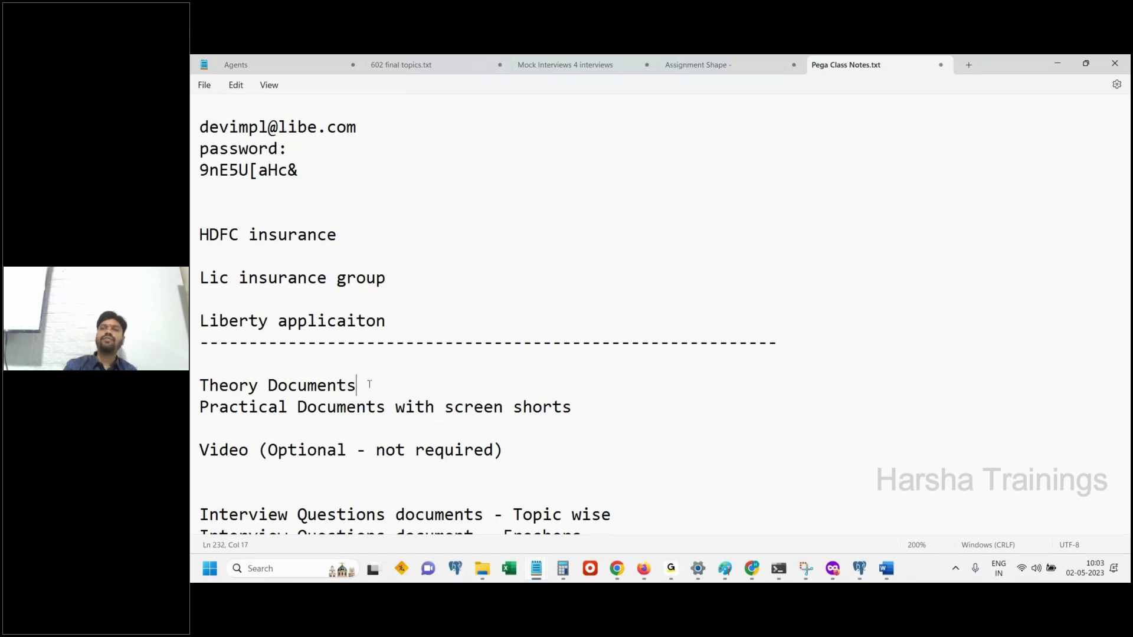
drag(366, 384, 190, 385)
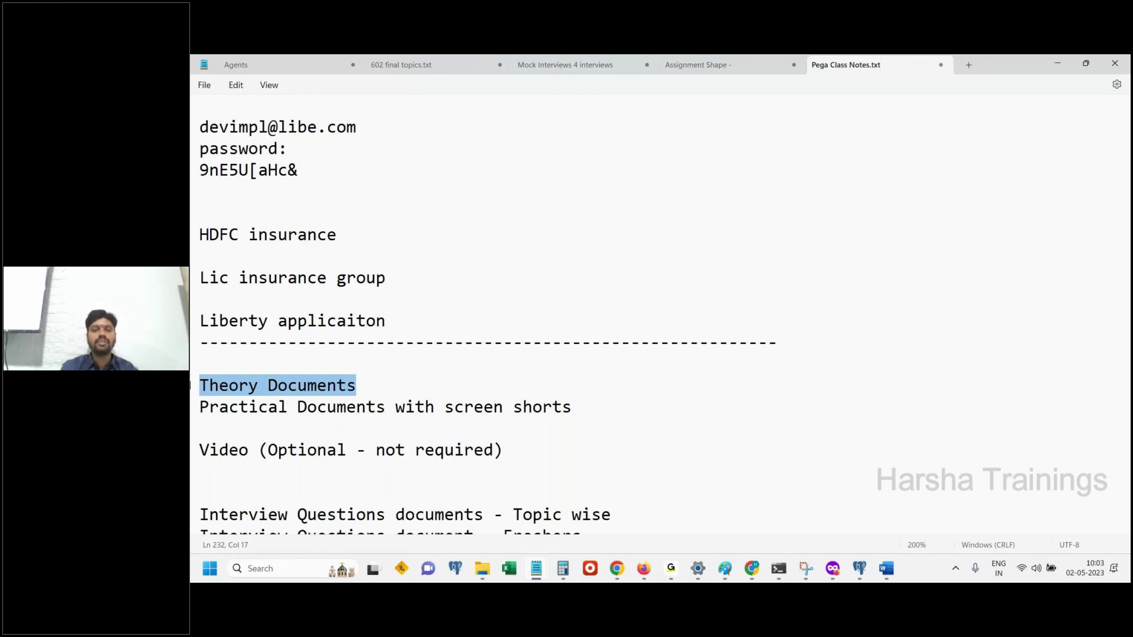
click(387, 384)
text(=)
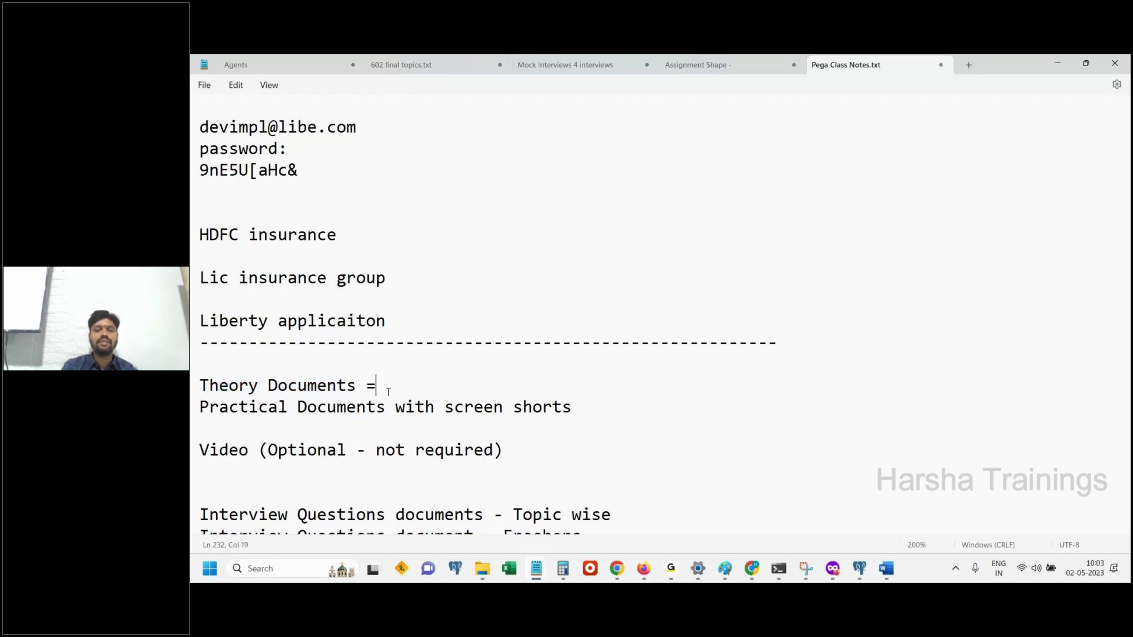
key(BackSpace)
text(- 1)
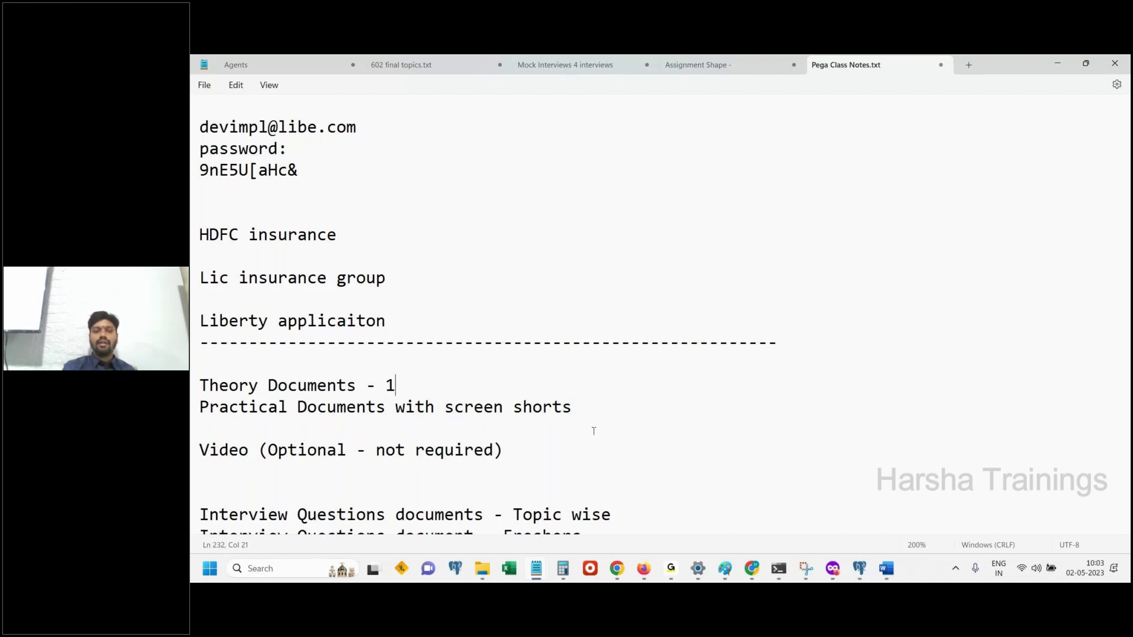
text(,)
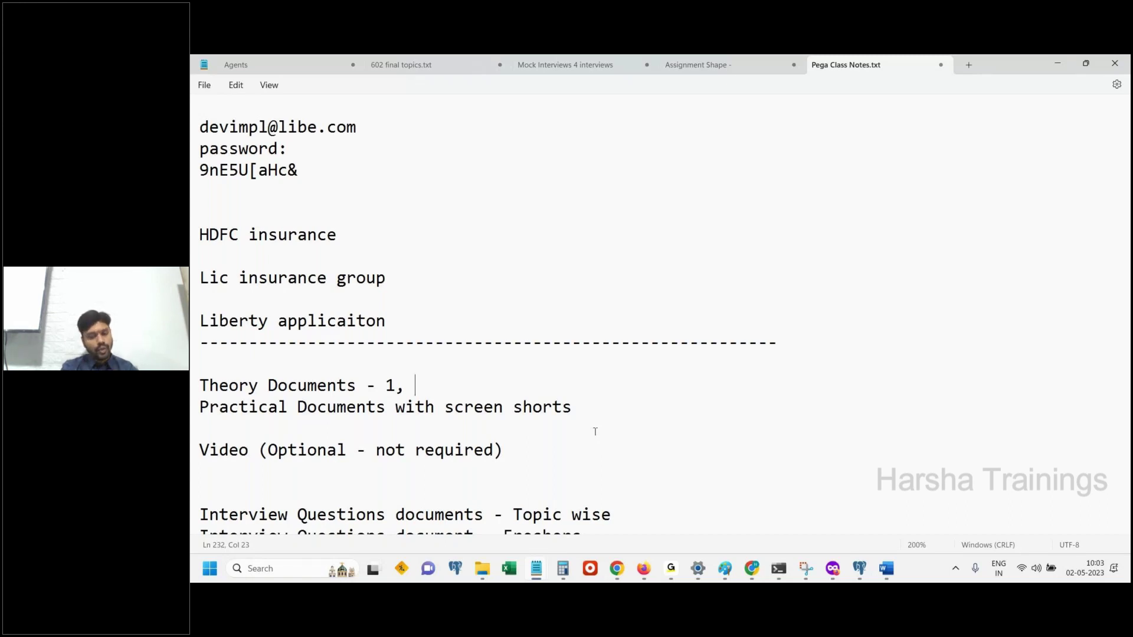
text(2, 3)
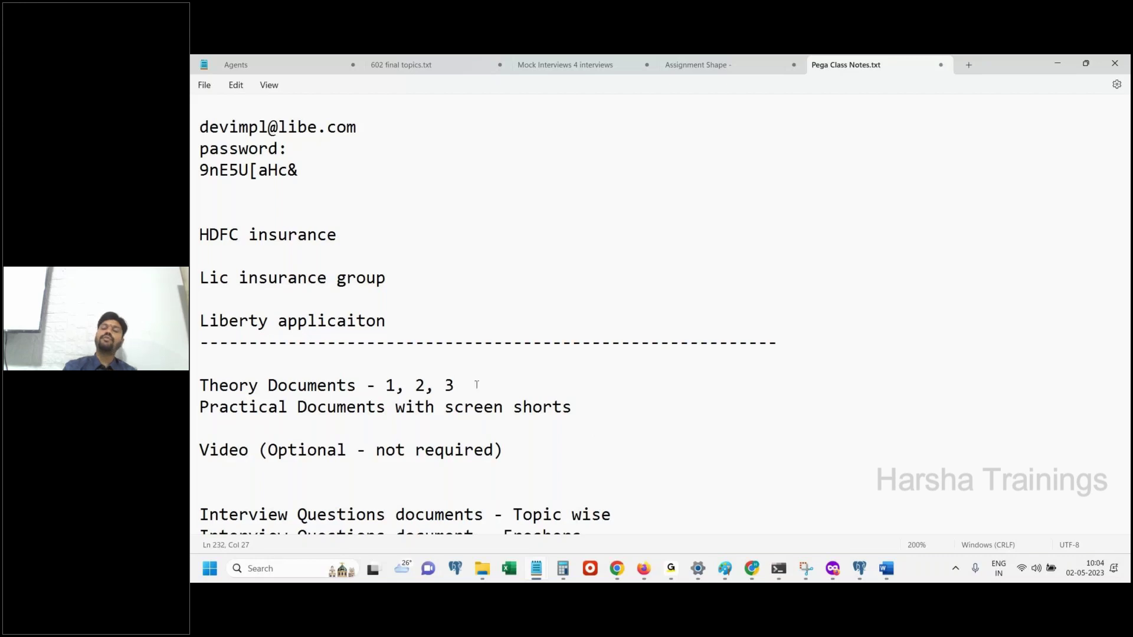
Insert a blank line after Theory Documents and end the Practical Documents line with a dash
drag(476, 384, 203, 363)
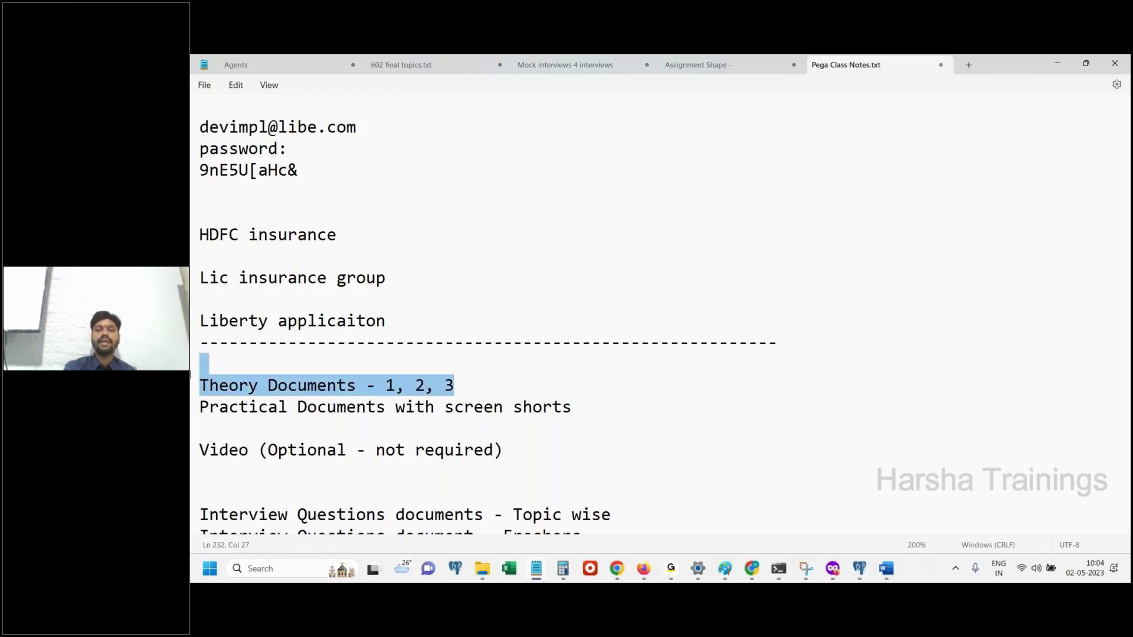
click(481, 386)
key(Return)
click(593, 425)
text(-)
key(BackSpace)
key(BackSpace)
text(-)
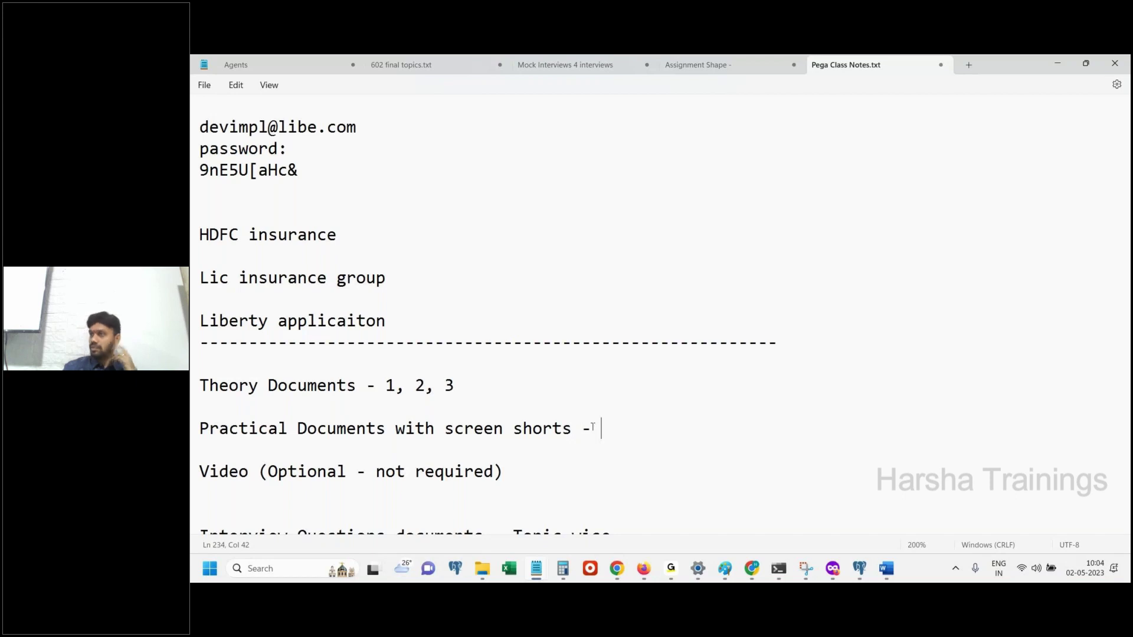